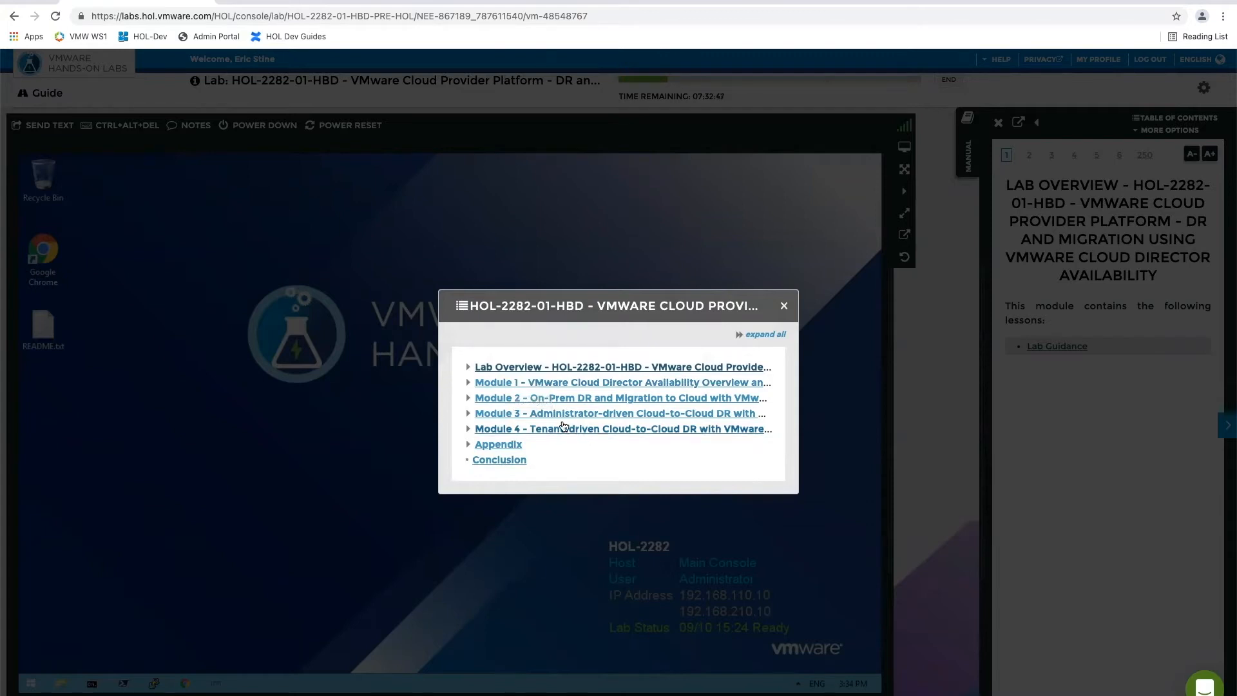
# Go to Module 2, On-Prem DR and Migration to Cloud, in the lab manual and close the table of contents
pyautogui.click(487, 400)
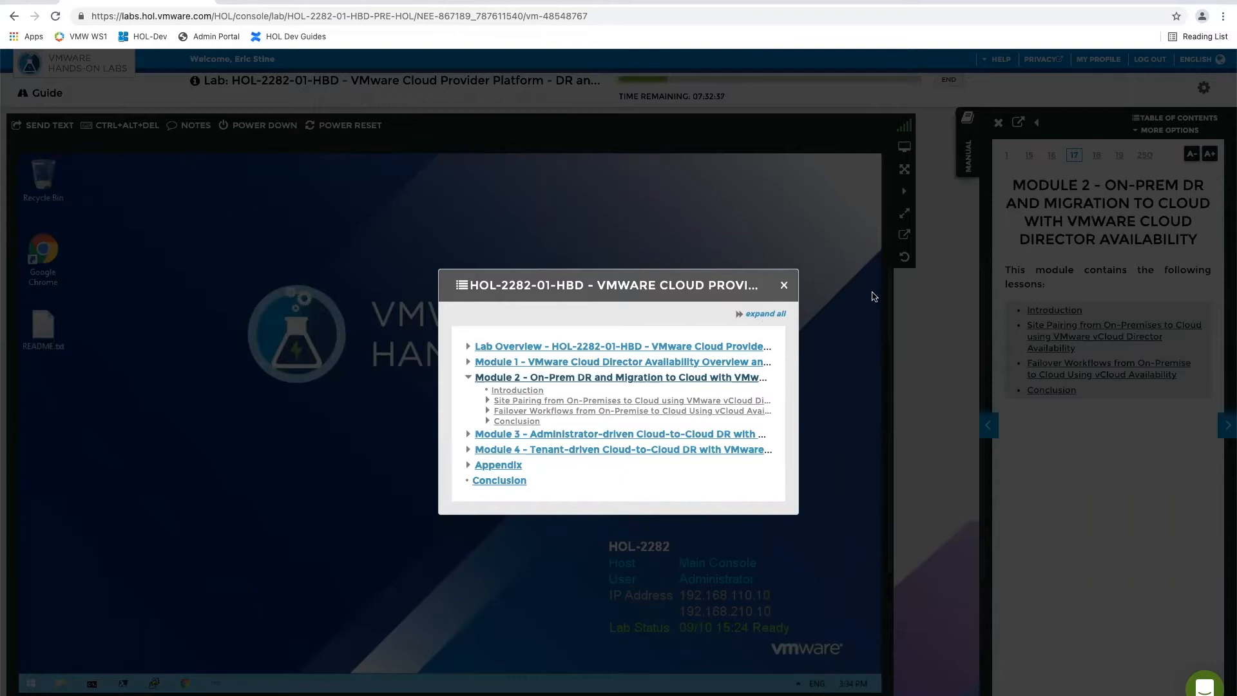
pyautogui.click(783, 286)
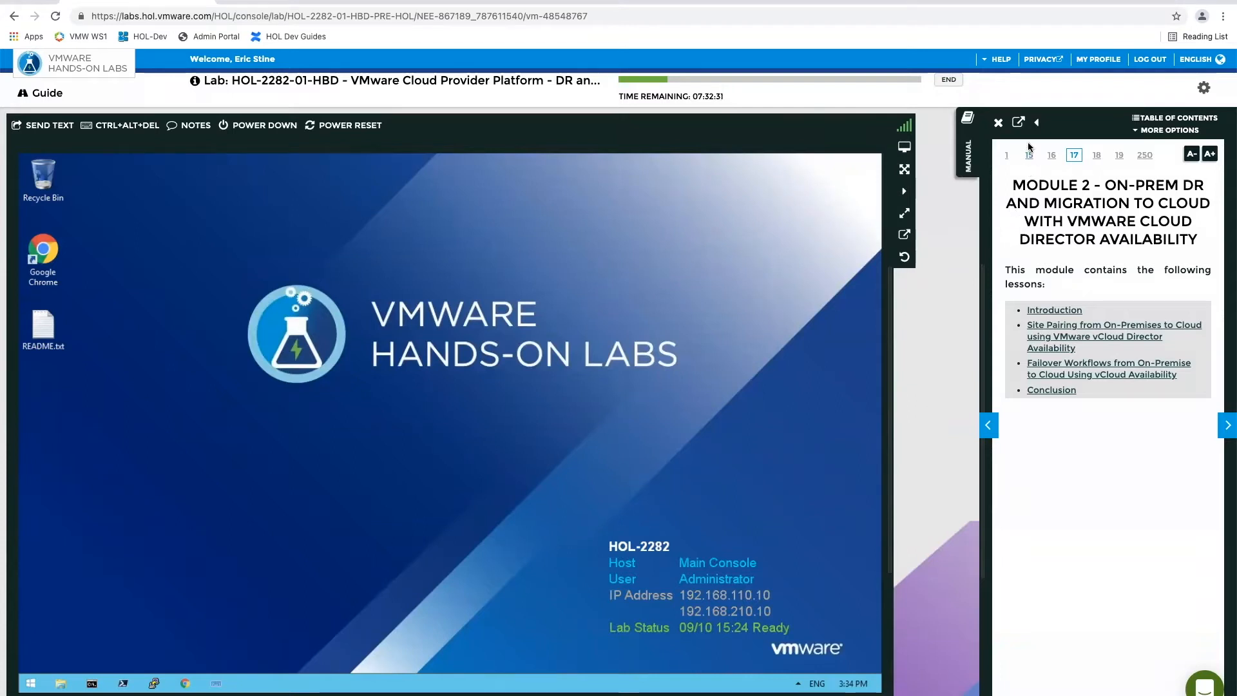
# Collapse and reopen the lab manual, and maximize and restore the lab console view
pyautogui.click(999, 124)
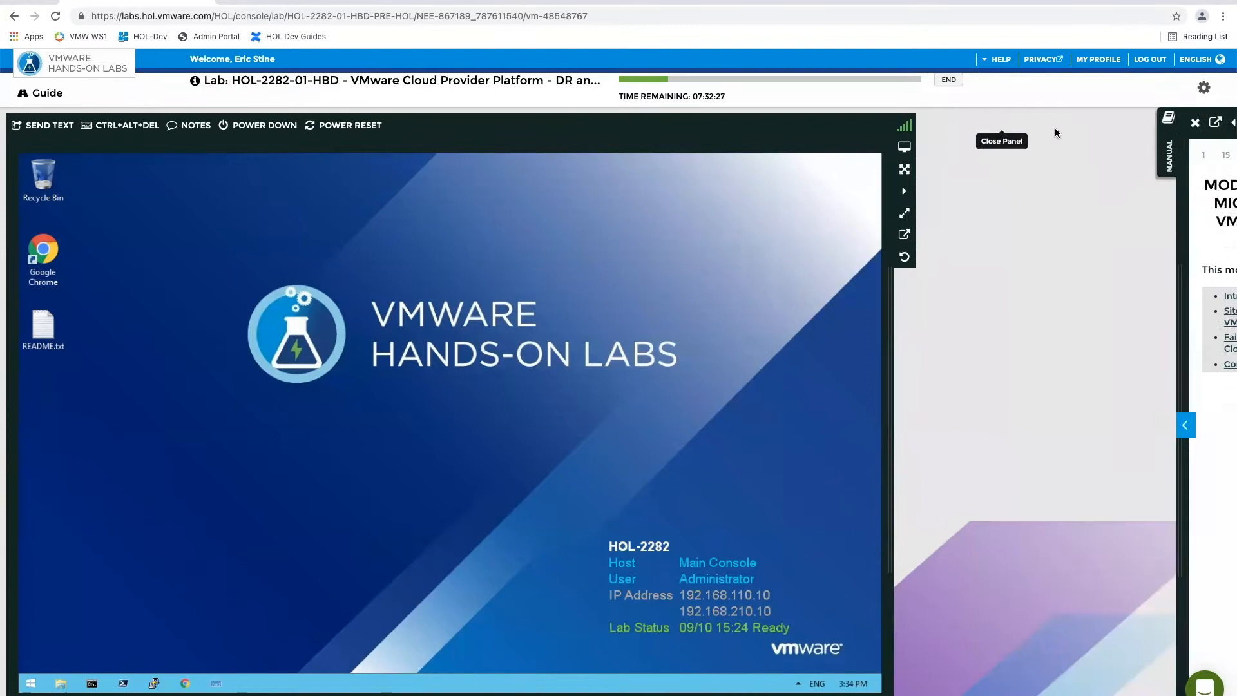
pyautogui.click(1227, 150)
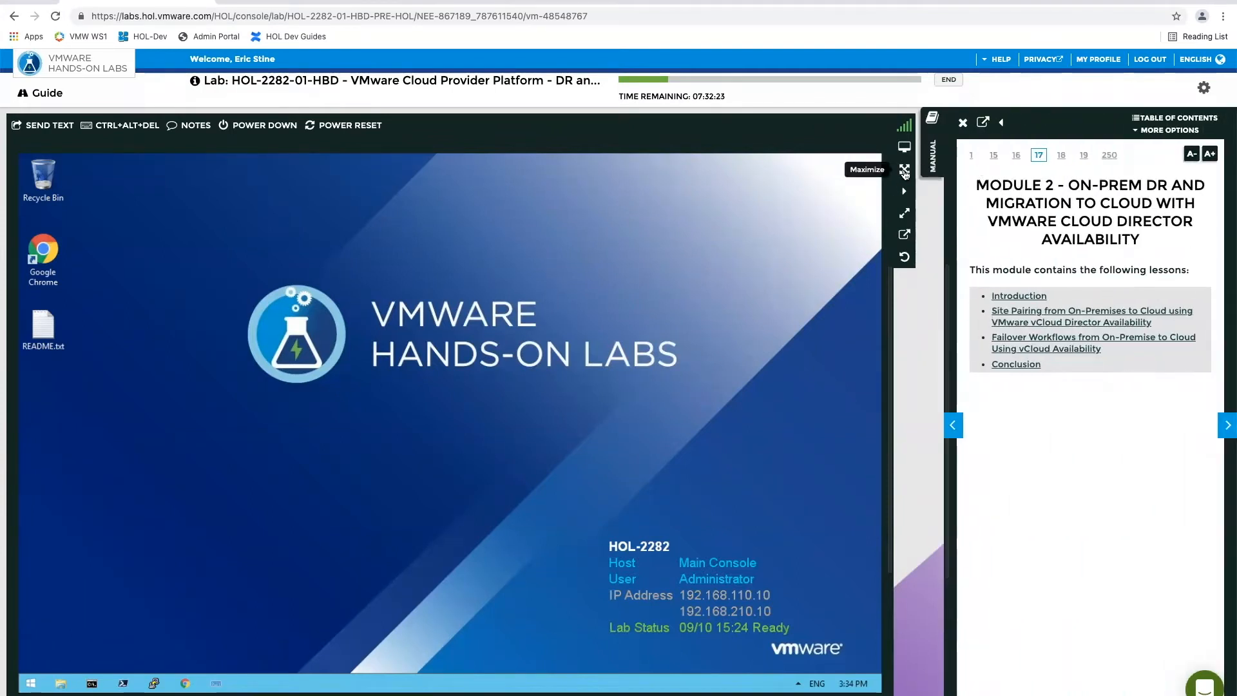
pyautogui.click(905, 171)
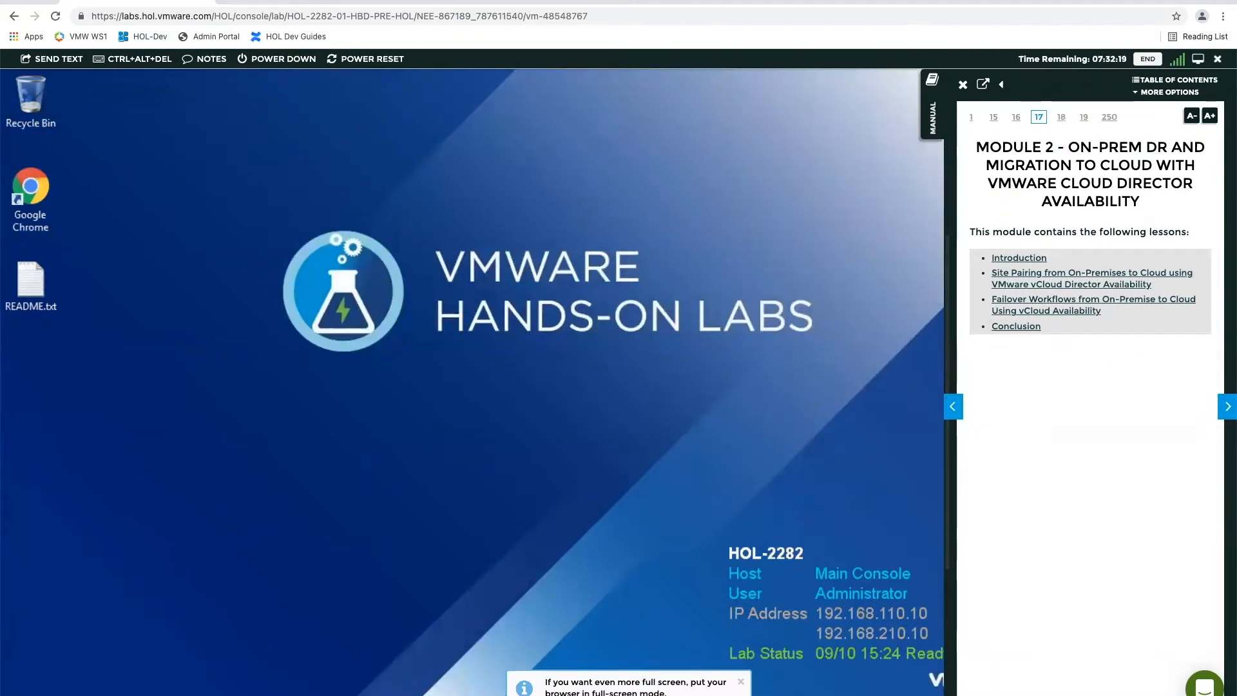
pyautogui.click(1218, 60)
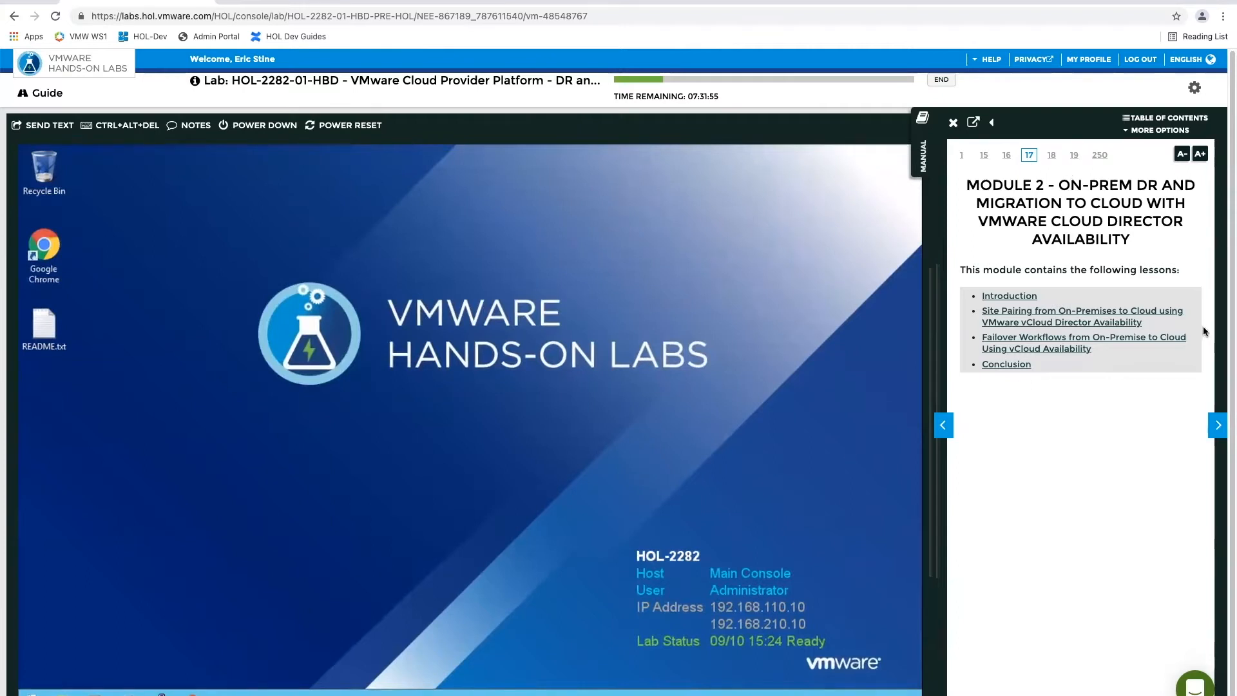
# Advance the lab manual to the Login to RegionA vCenter (On-Premise) page and narrow the manual to enlarge the console
pyautogui.click(1218, 430)
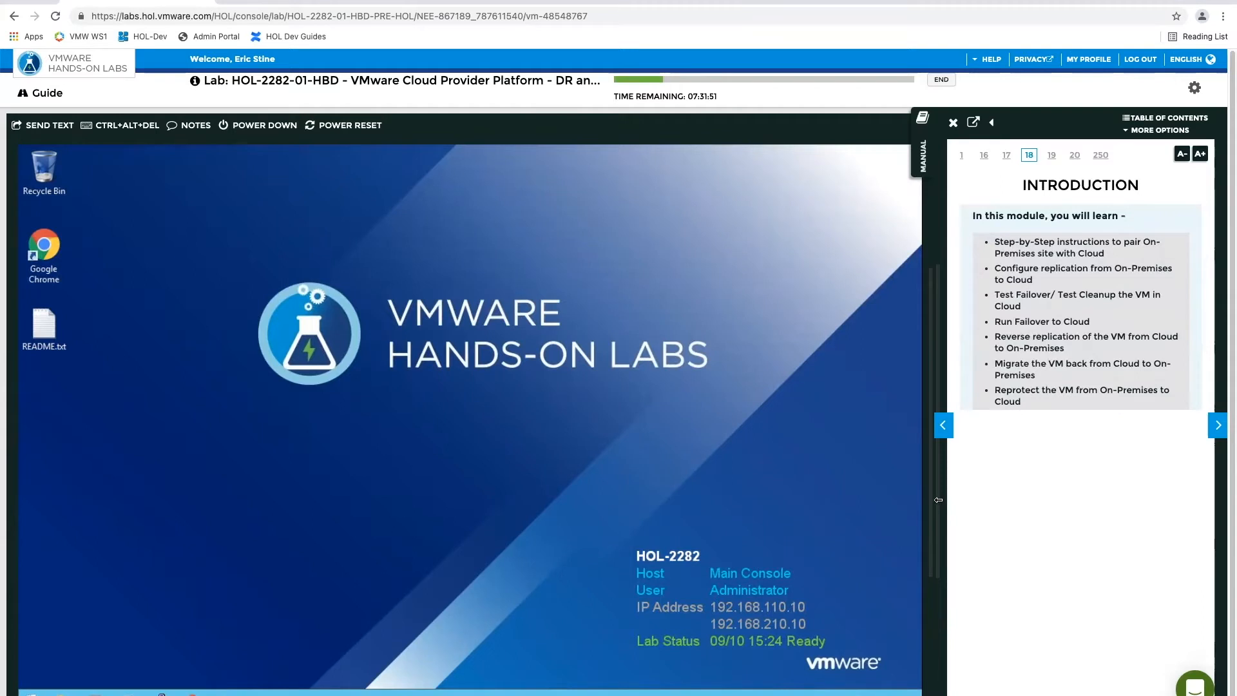
pyautogui.moveTo(936, 499); pyautogui.dragTo(971, 502)
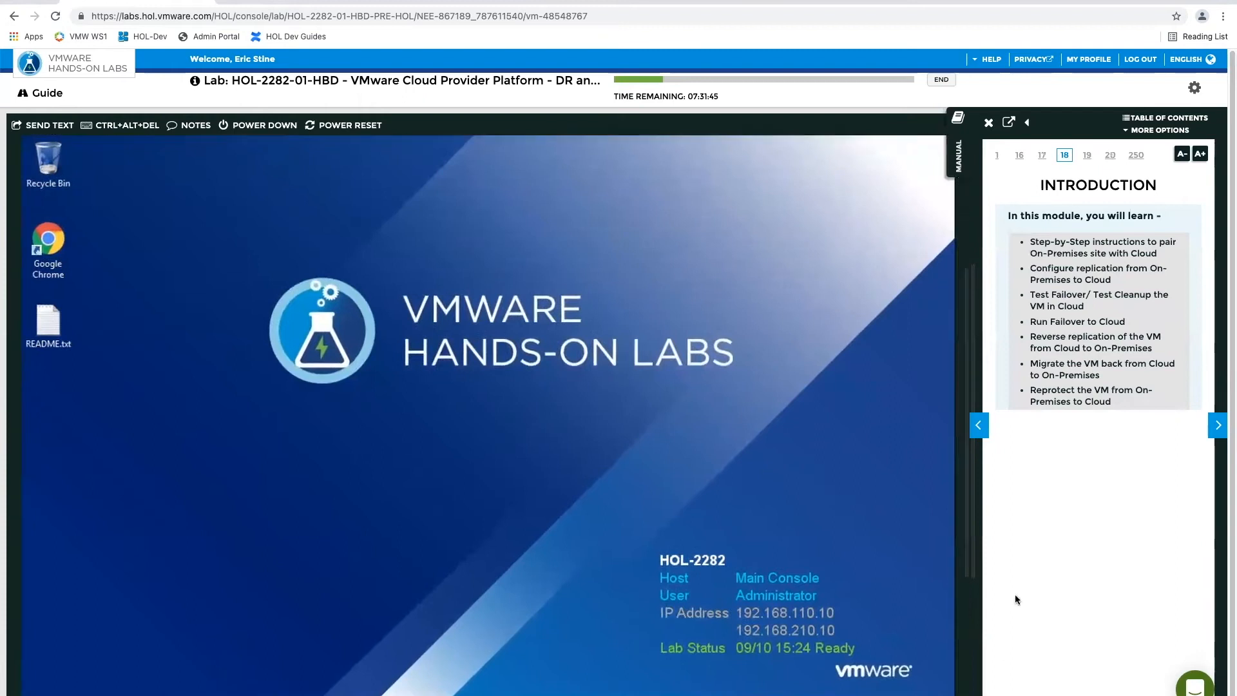
pyautogui.click(1217, 428)
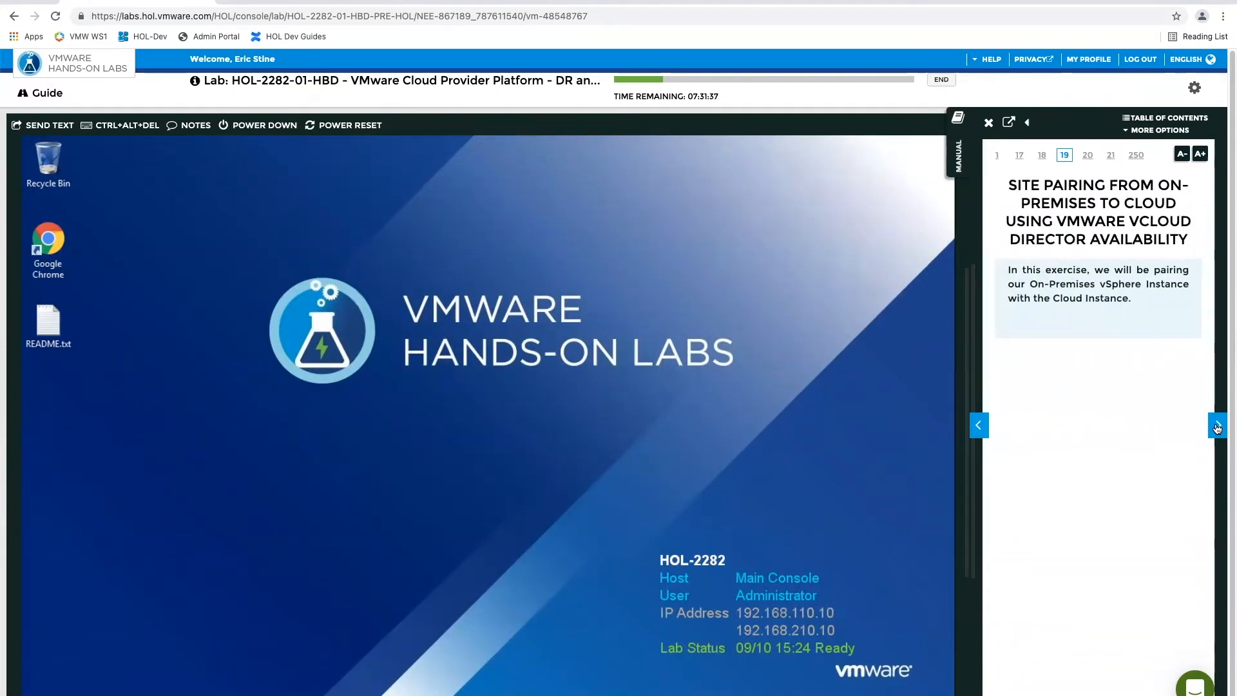
pyautogui.click(1217, 428)
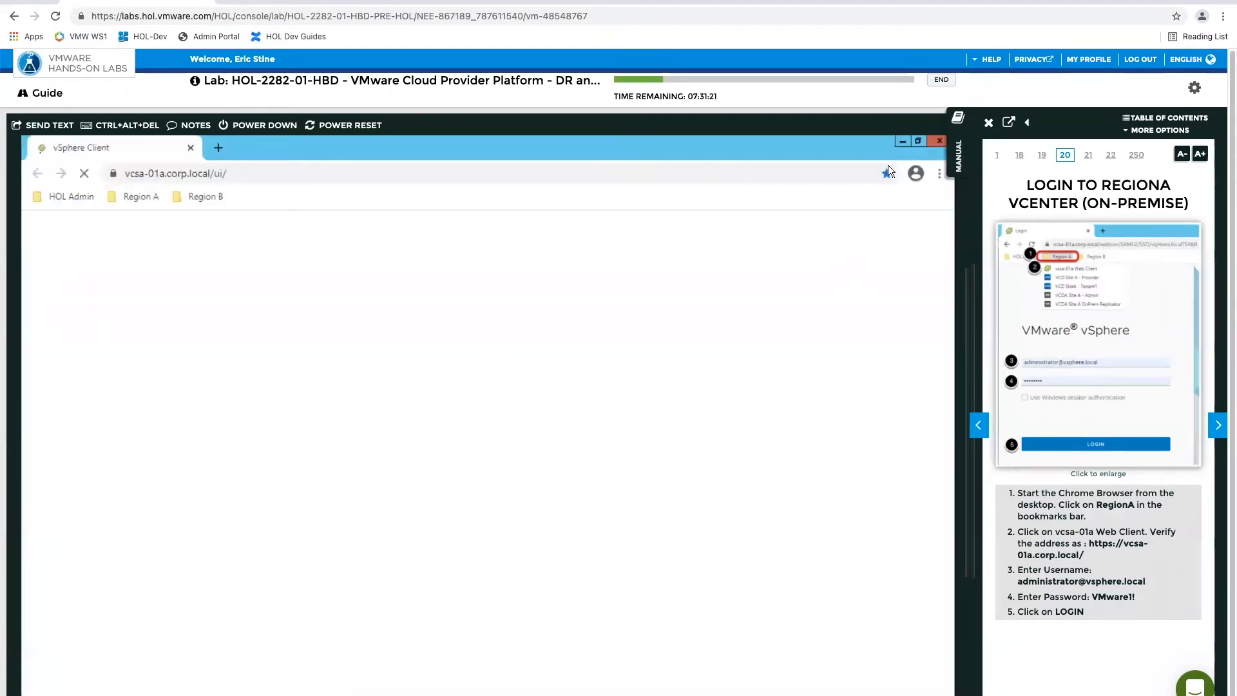
# Minimize the lab's browser, examine the login information in README.txt on the desktop, and close the file
pyautogui.click(901, 140)
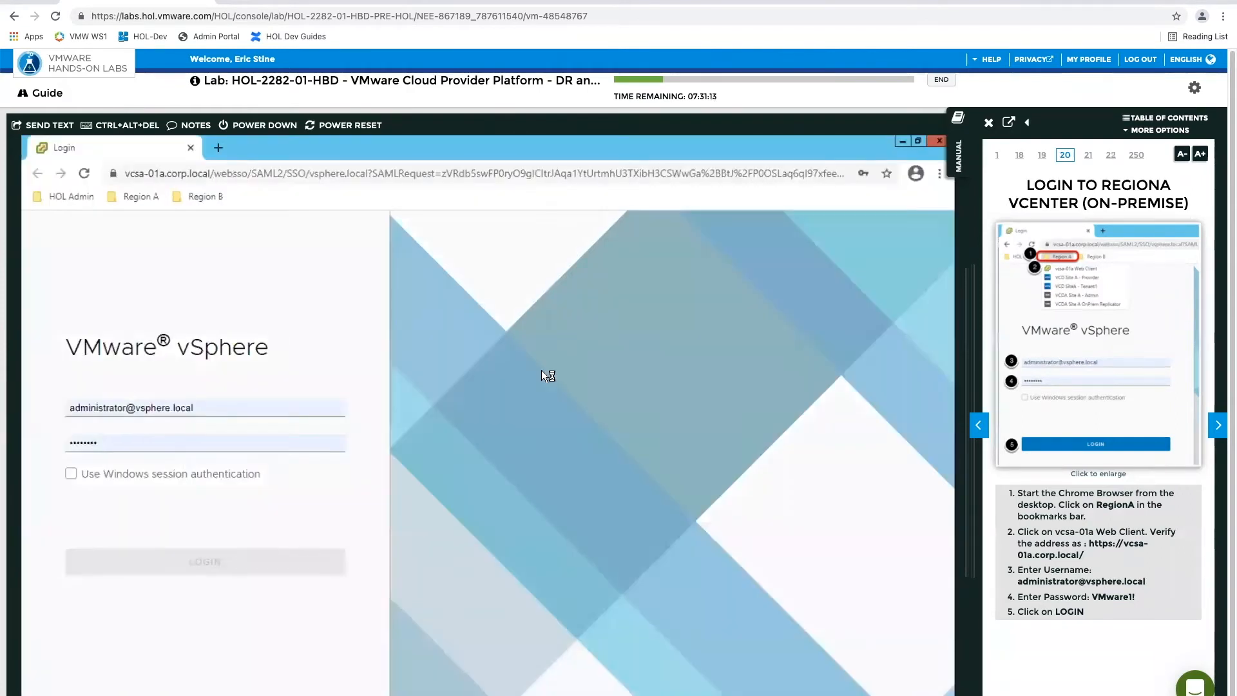
pyautogui.click(902, 143)
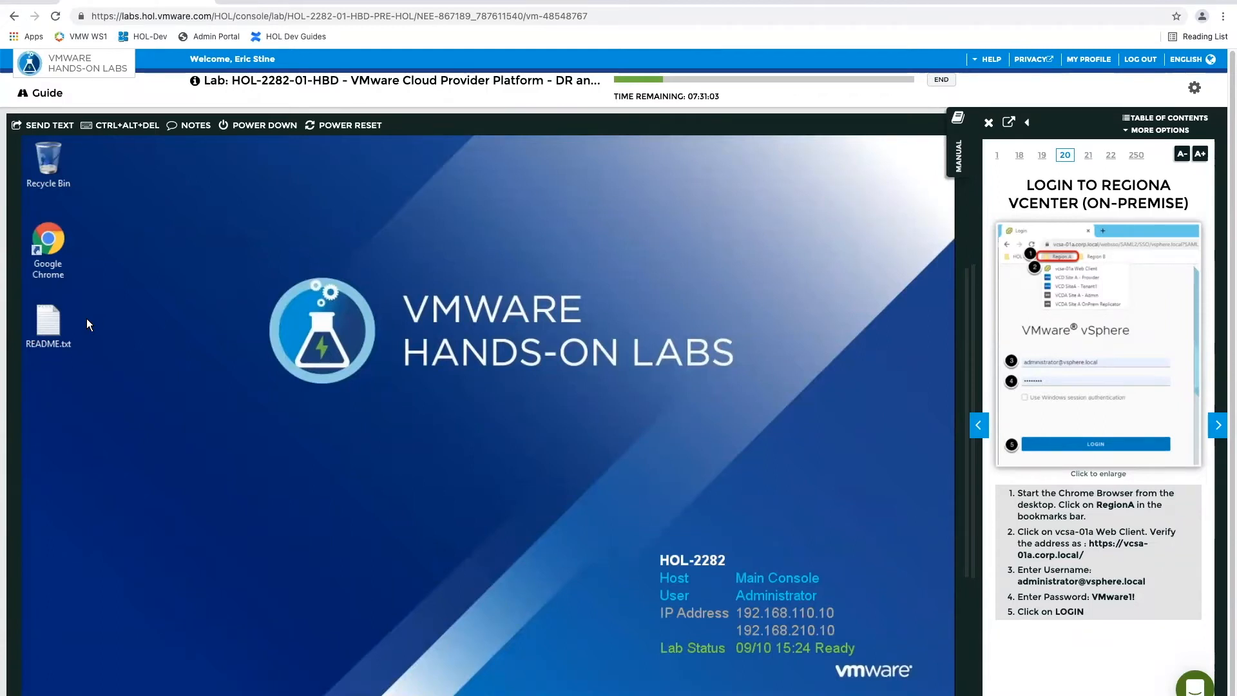
pyautogui.doubleClick(47, 319)
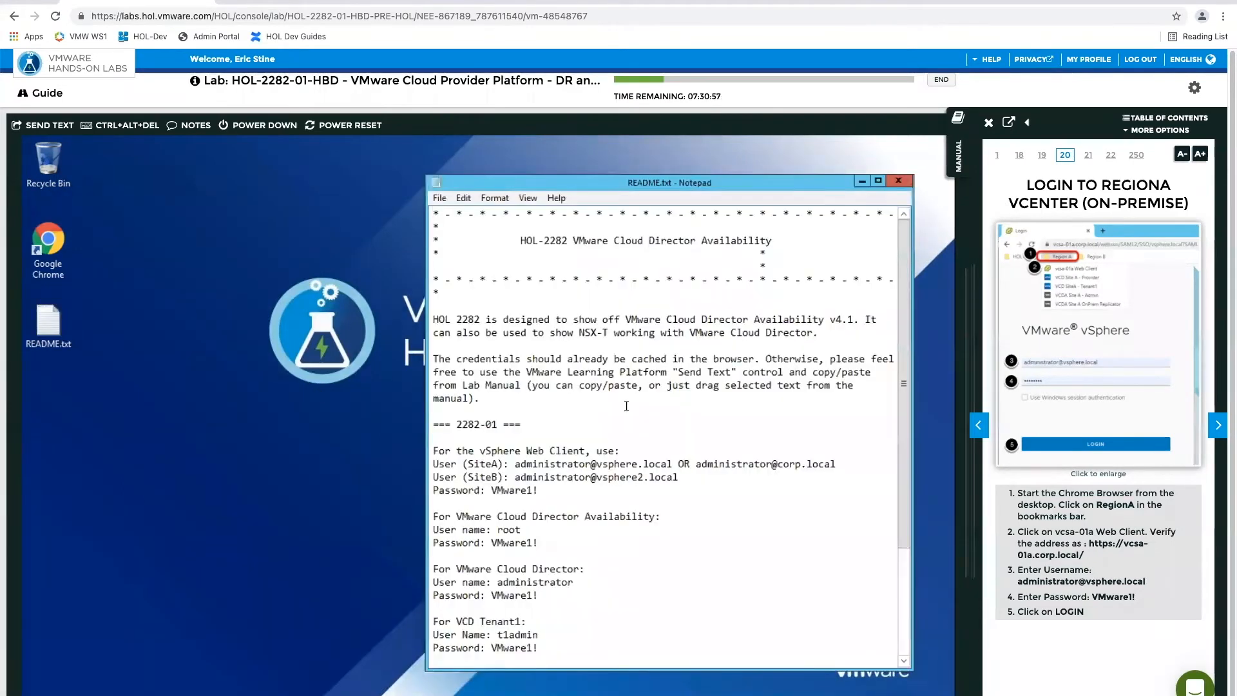
pyautogui.scroll(-4, 658, 430)
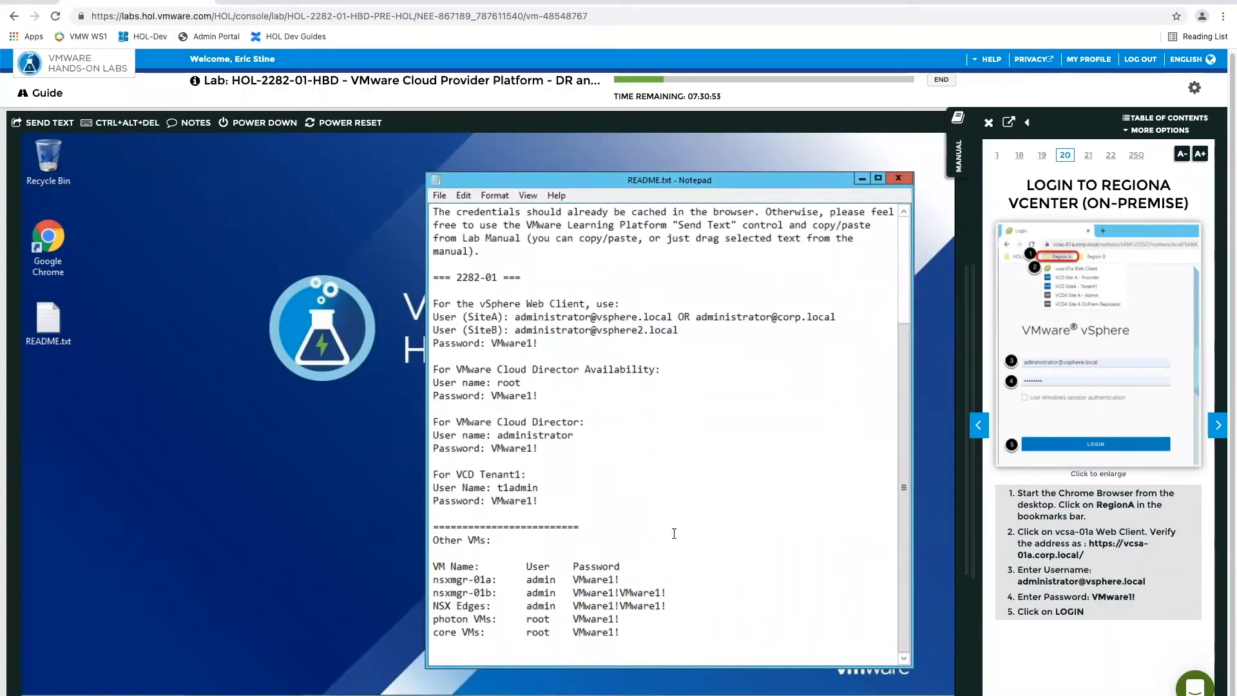
pyautogui.scroll(2, 674, 534)
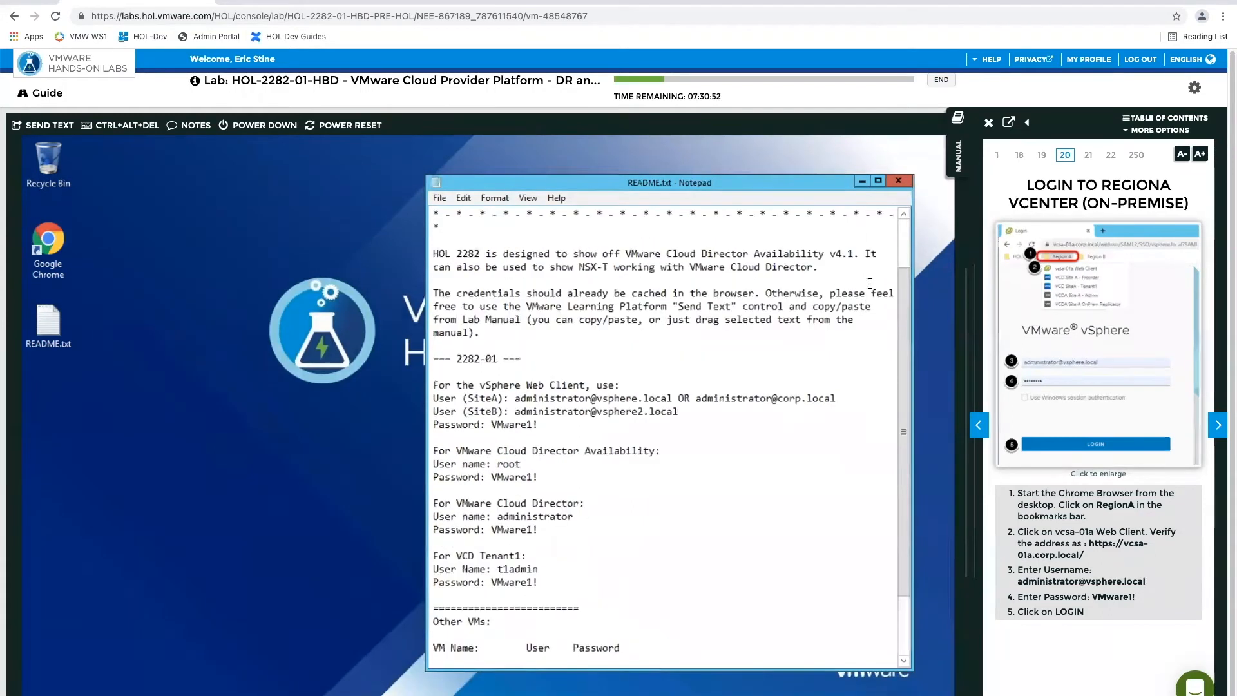
pyautogui.click(898, 181)
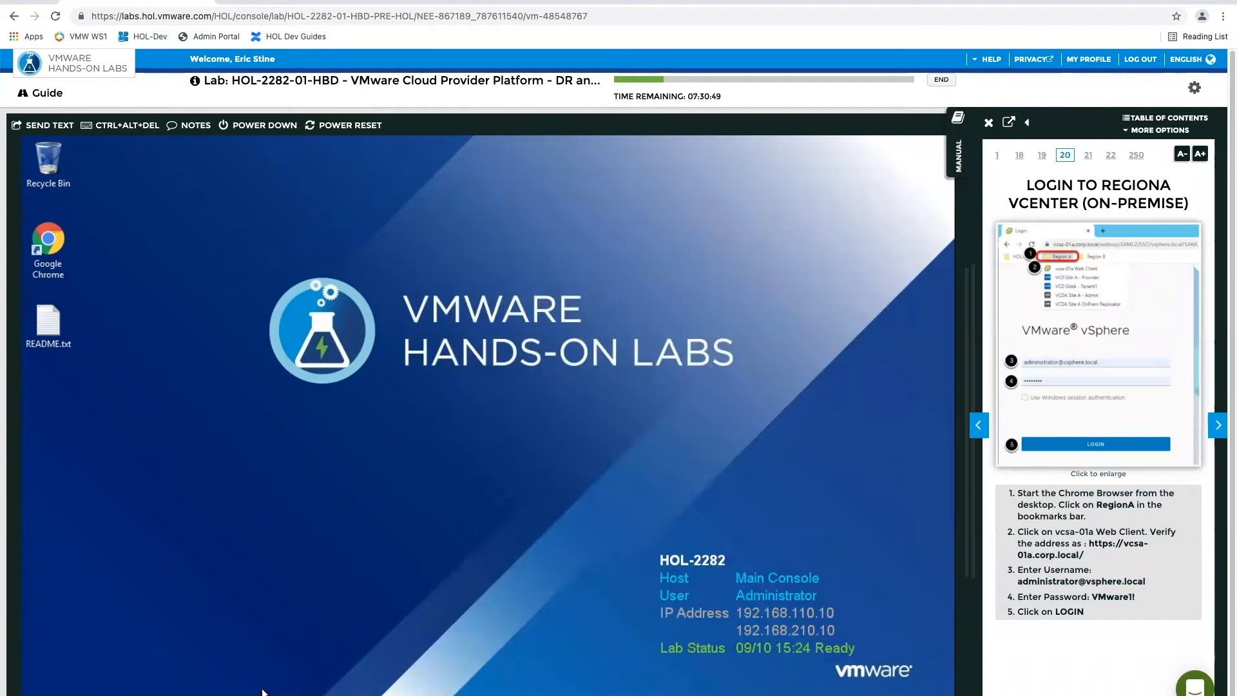
# Return to the lab's browser and log in to the RegionA vSphere Client with the prefilled credentials
pyautogui.hotkey('alt', 'Tab')
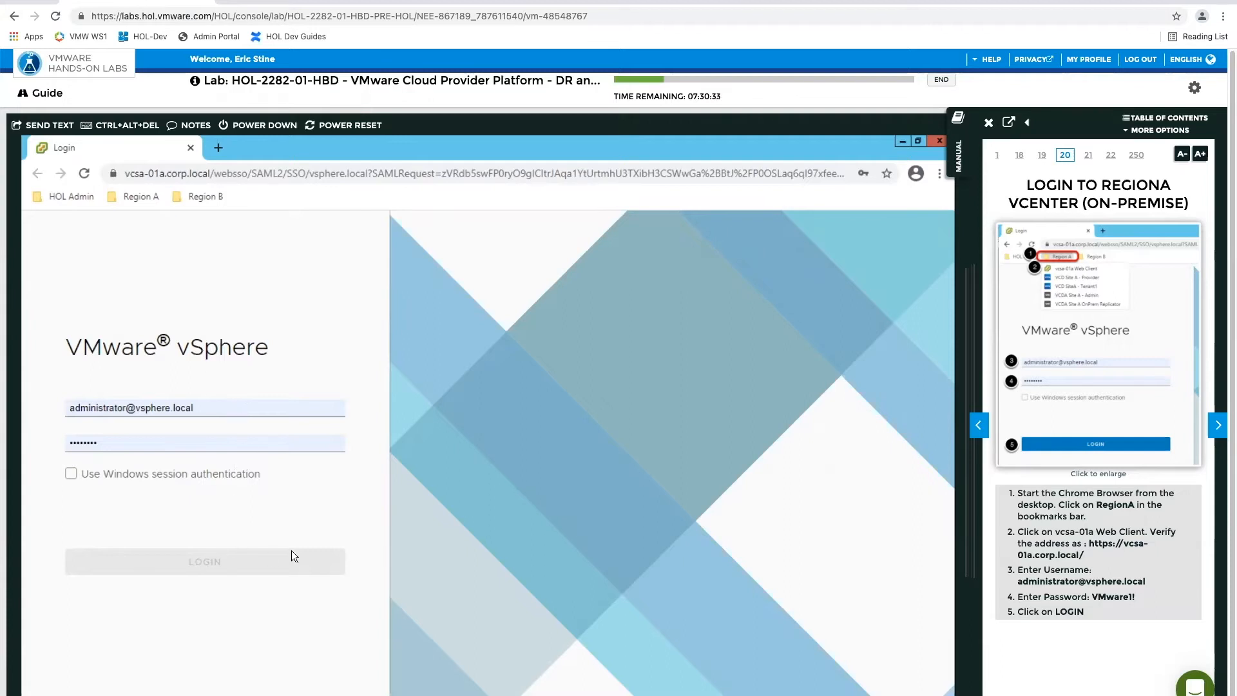
pyautogui.click(259, 566)
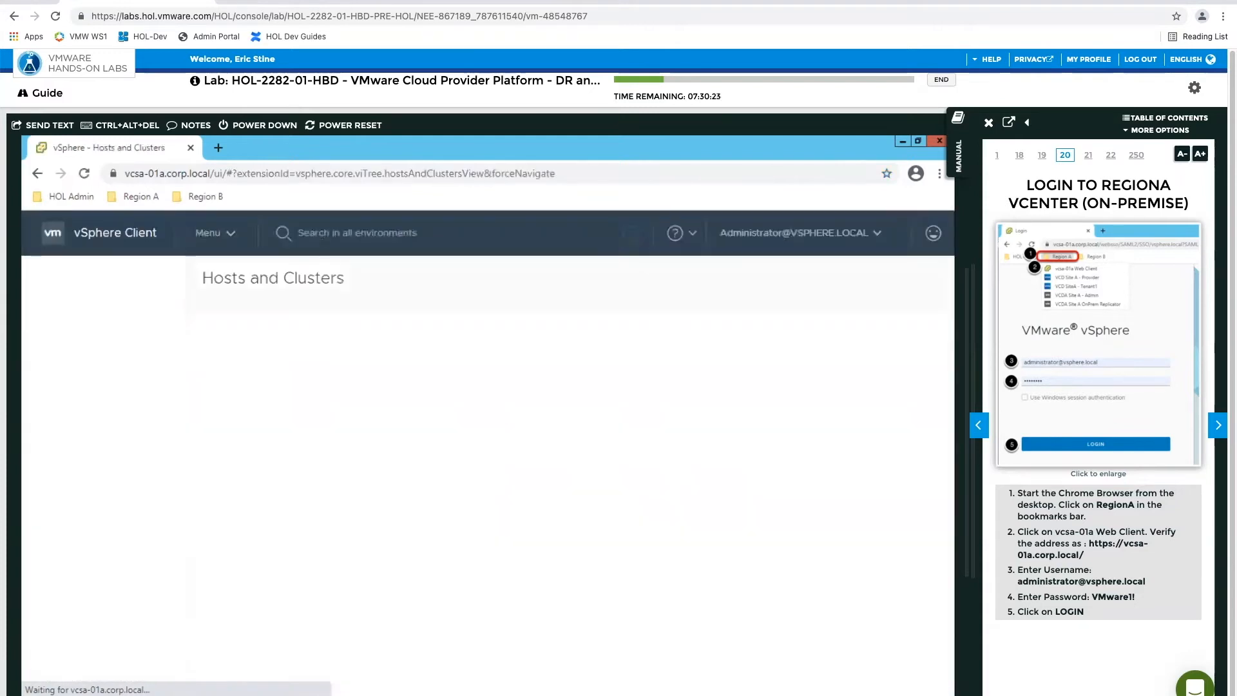
# Following the Login to RegionB Tenant manual page, open VCD SiteB - Tenant1 in a new browser tab and sign in with the prefilled credentials
pyautogui.click(1217, 428)
pyautogui.click(1217, 429)
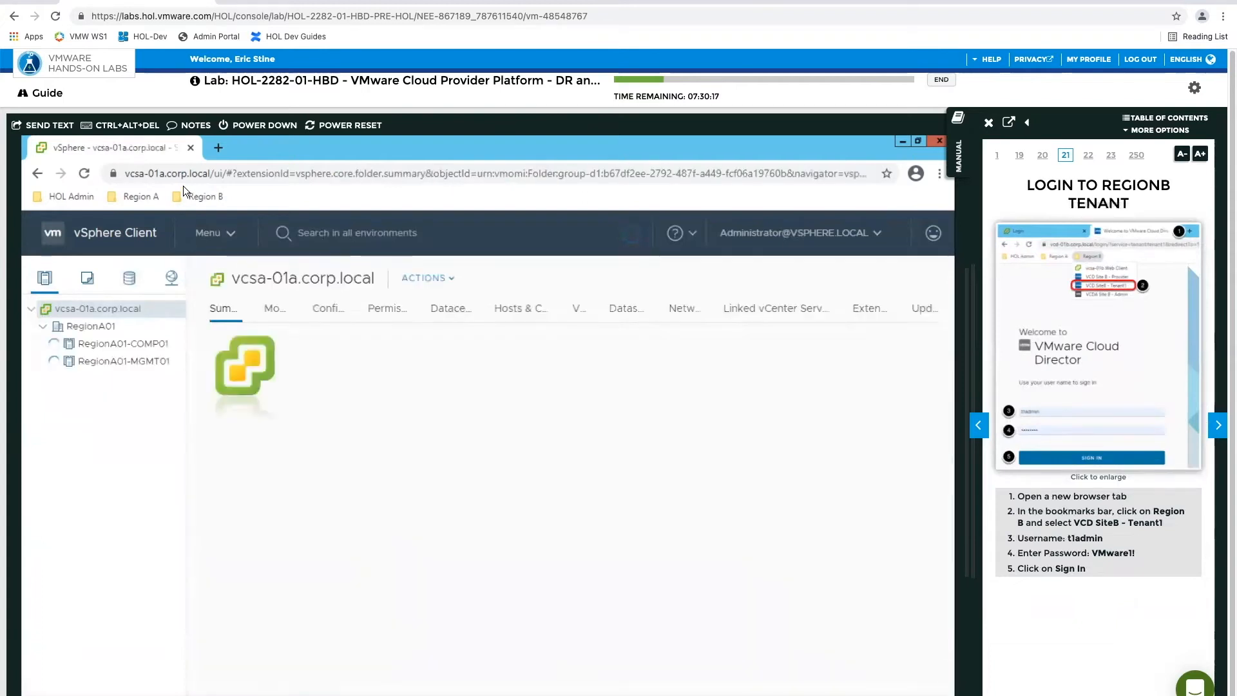
pyautogui.click(219, 147)
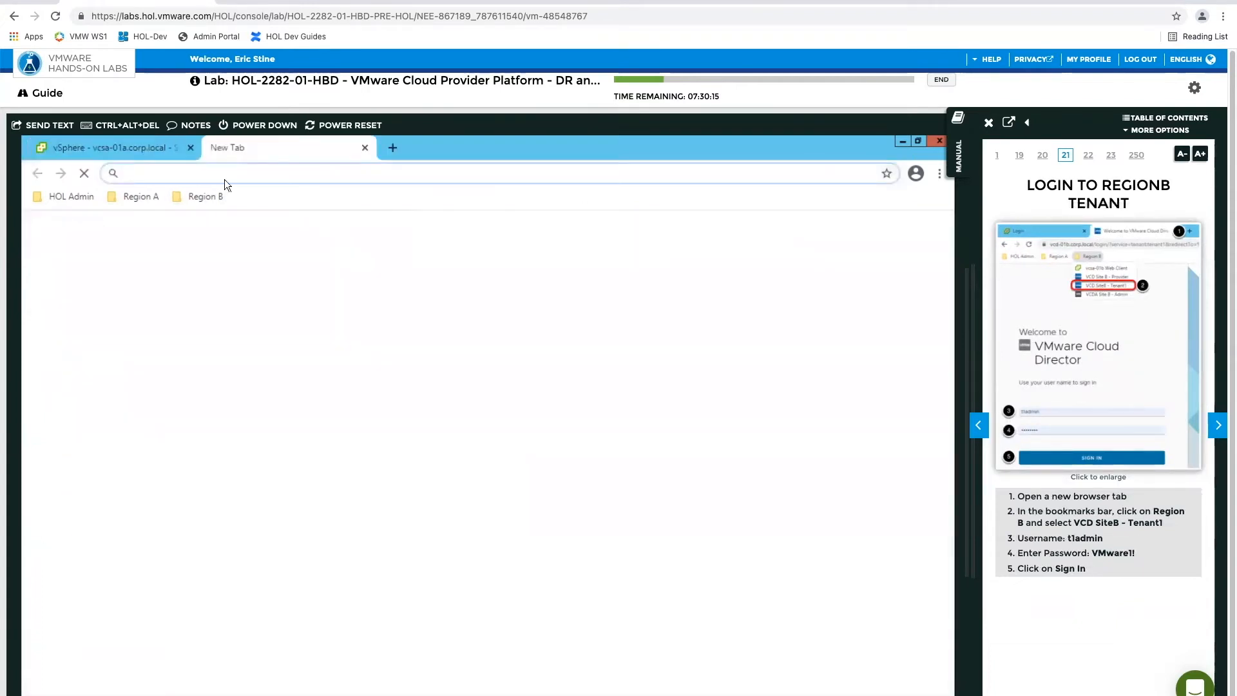
pyautogui.click(204, 198)
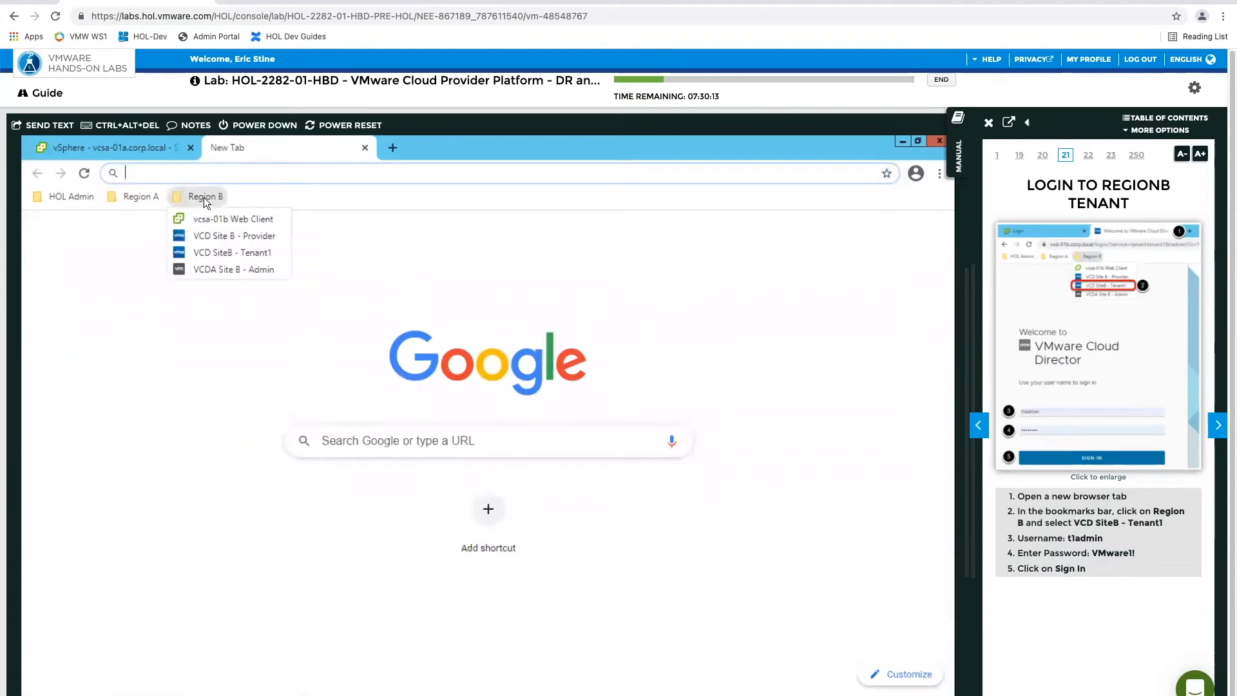
pyautogui.click(218, 252)
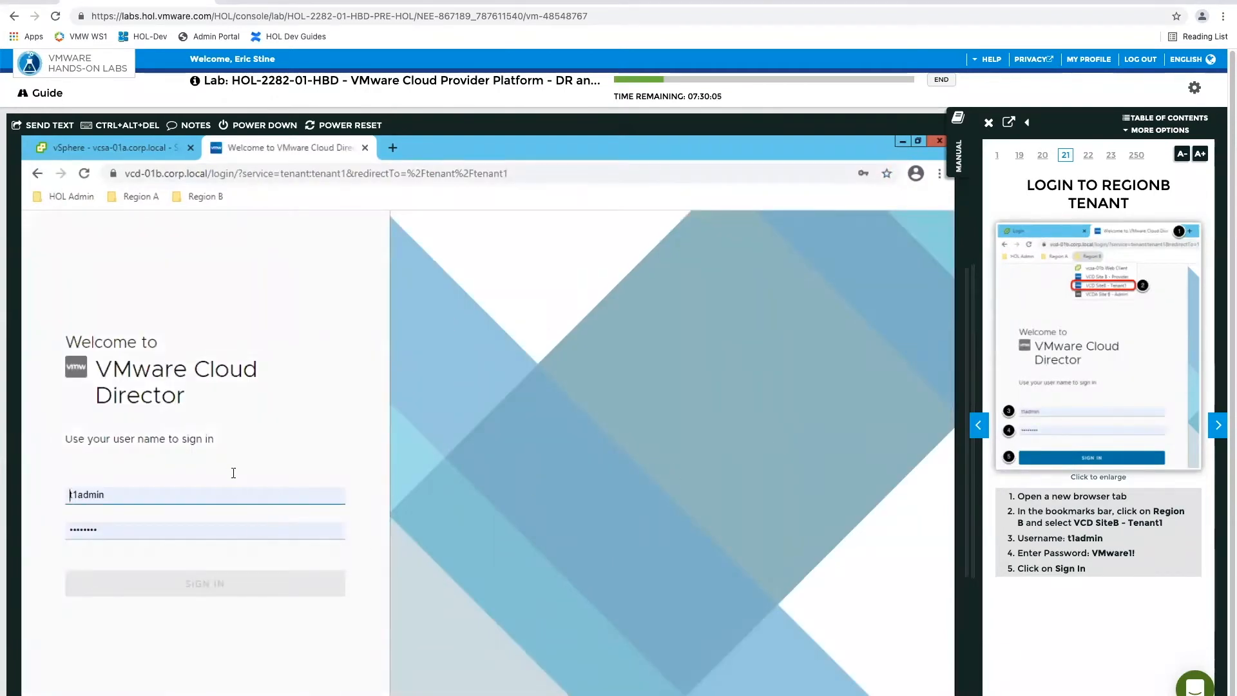
pyautogui.click(281, 584)
pyautogui.click(281, 585)
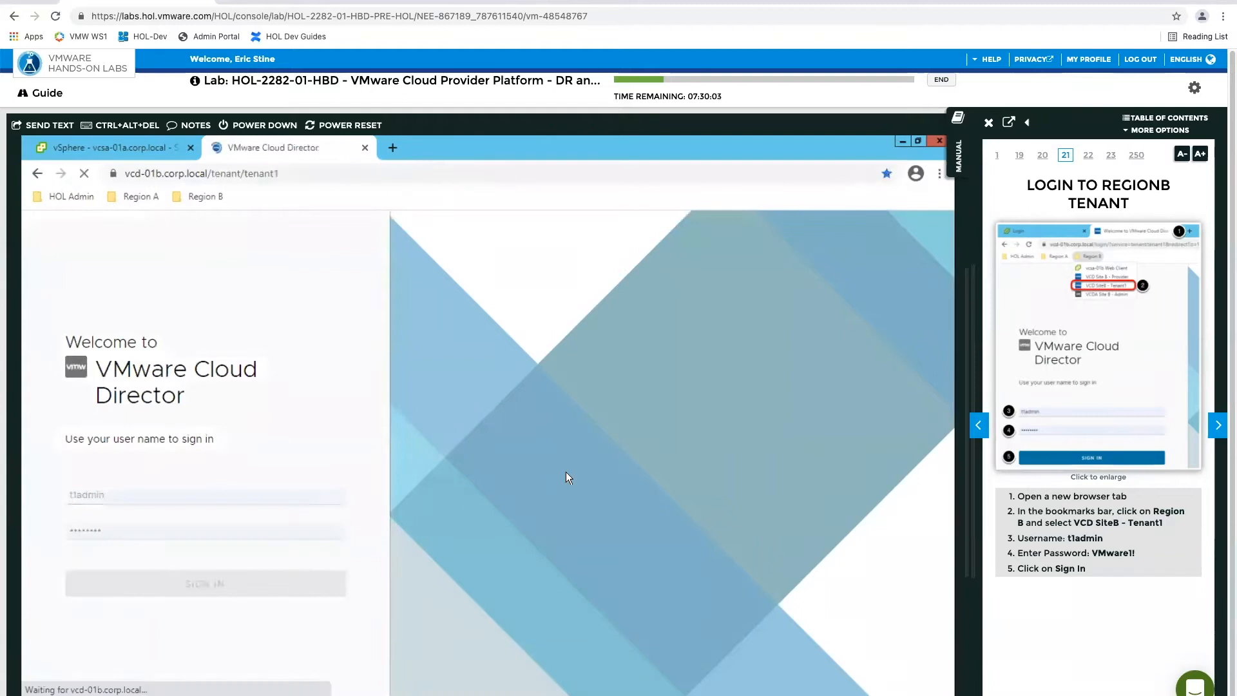
# Advance the manual to Open SiteB Provider Interface, open VCD Site B - Provider, and sign in with the saved administrator credentials
pyautogui.click(1217, 424)
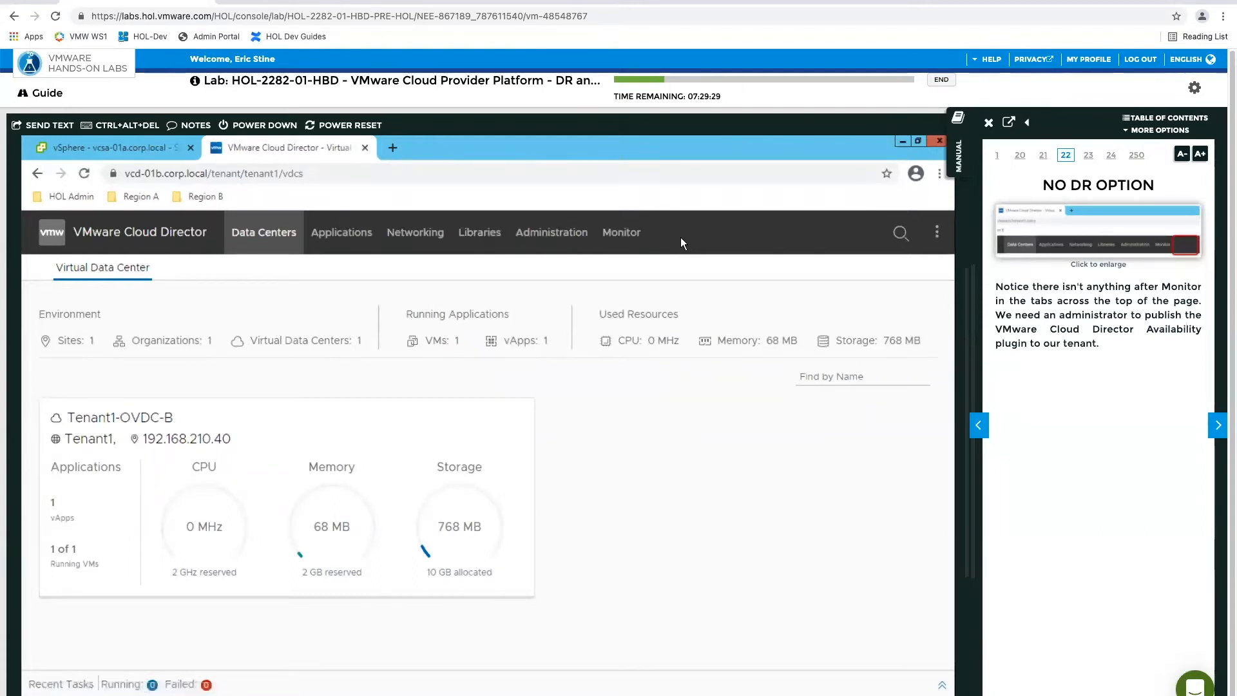
pyautogui.click(1219, 427)
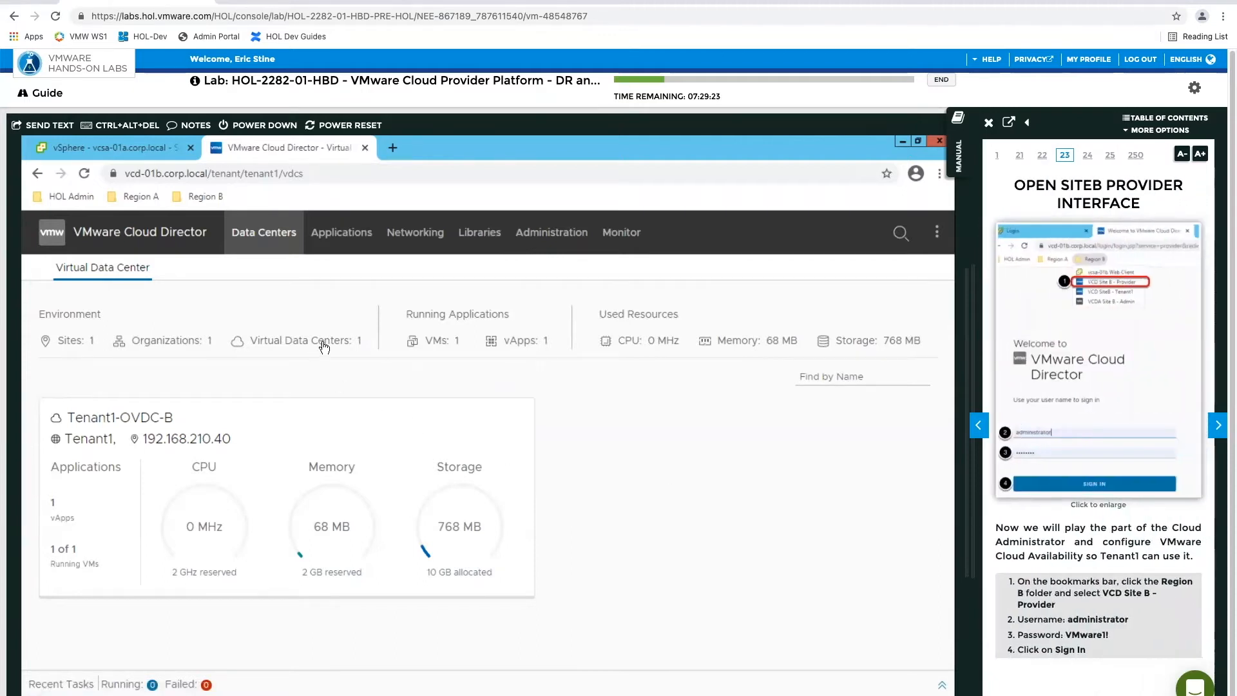
pyautogui.click(194, 197)
pyautogui.click(214, 233)
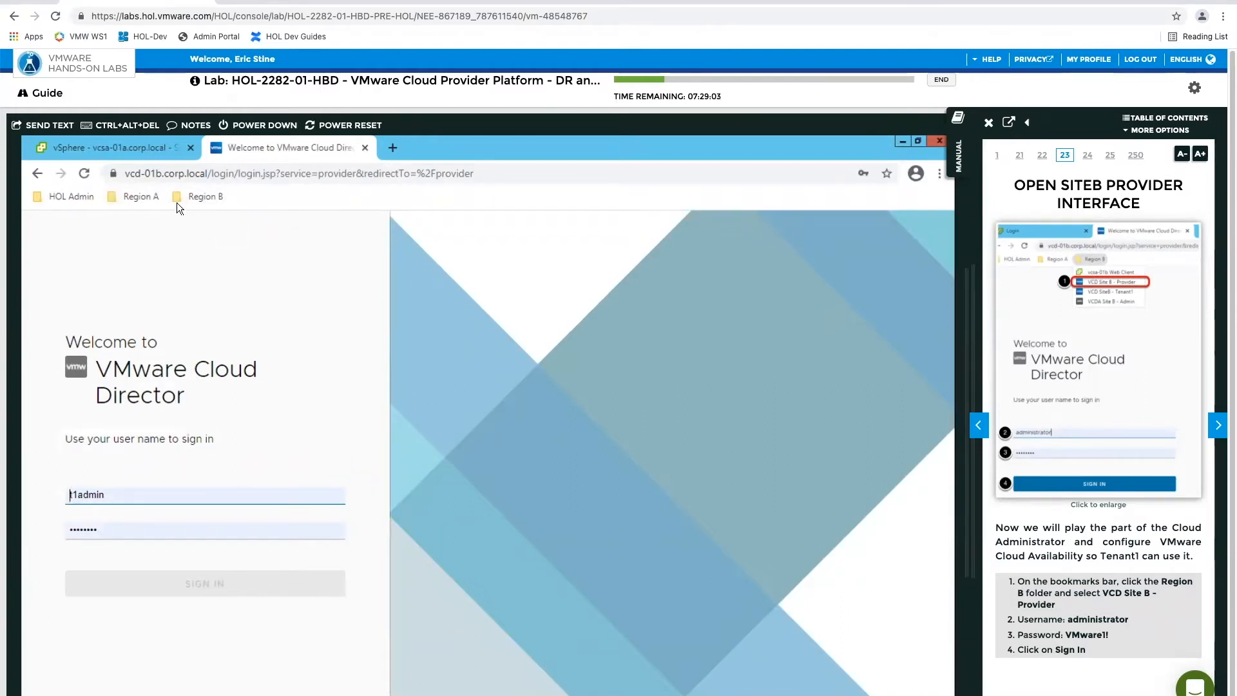
pyautogui.click(247, 497)
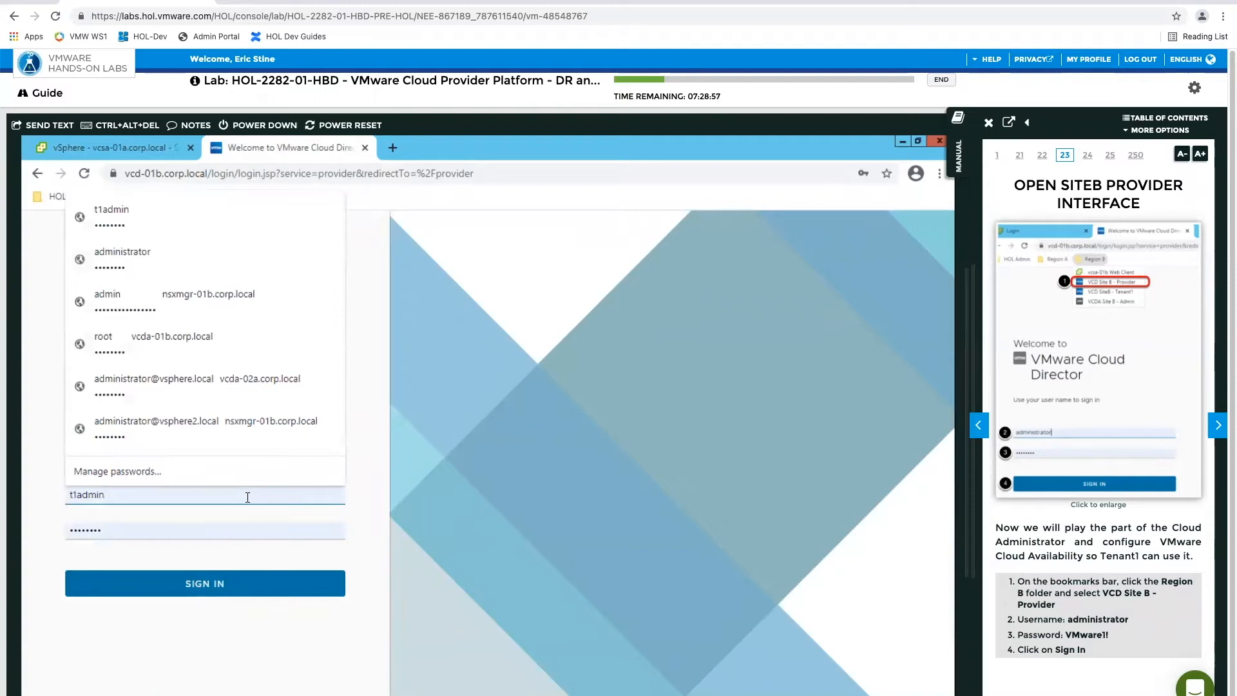
pyautogui.click(163, 253)
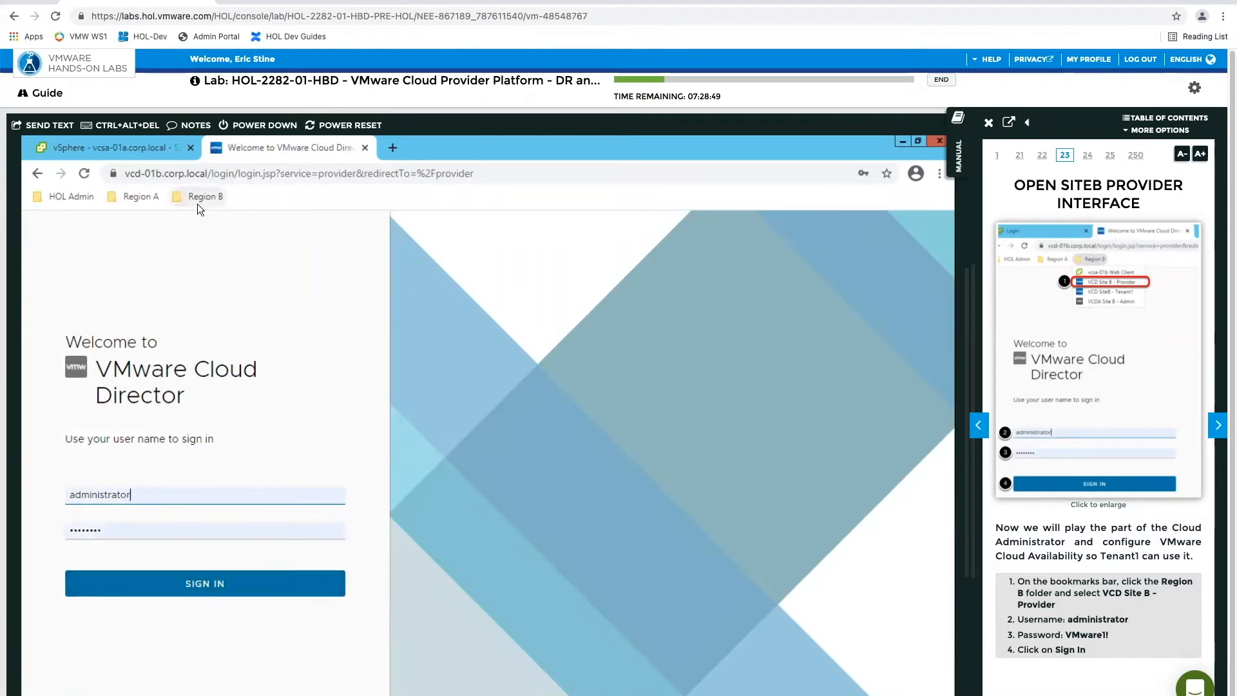
pyautogui.click(260, 583)
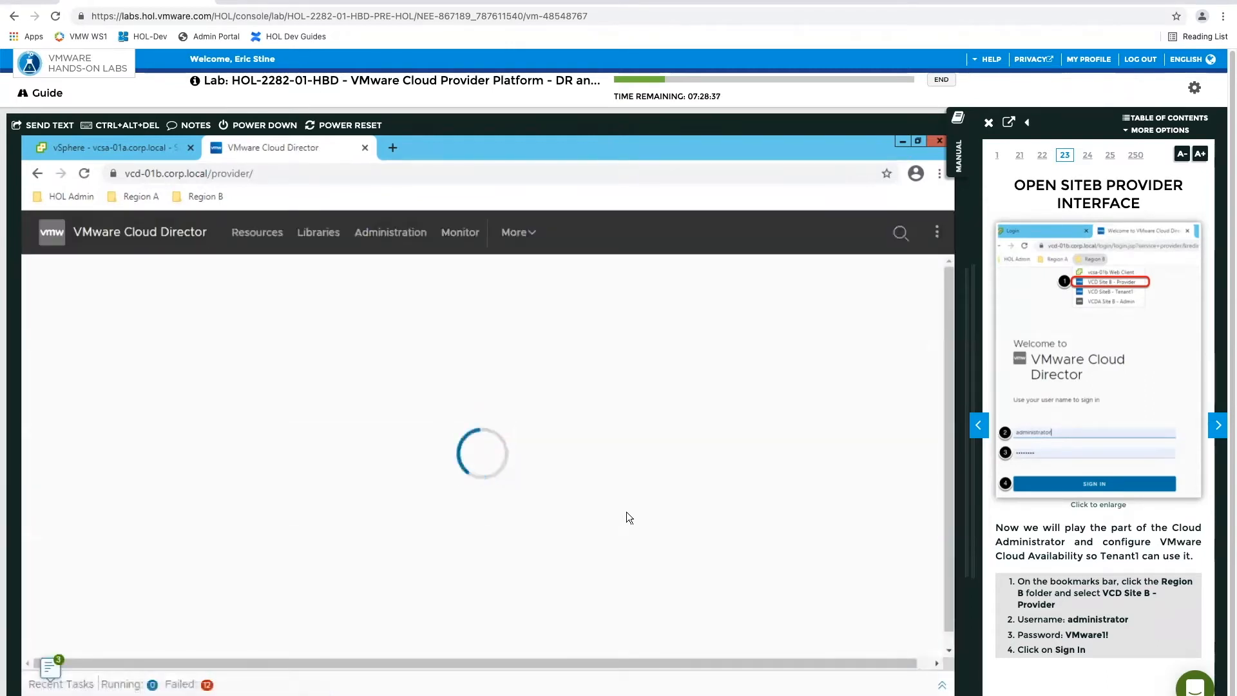
# Advance the manual to Customize Portal, and view the provider portal's Setup DR and Migration page and Availability (SiteB) dashboard
pyautogui.click(1216, 425)
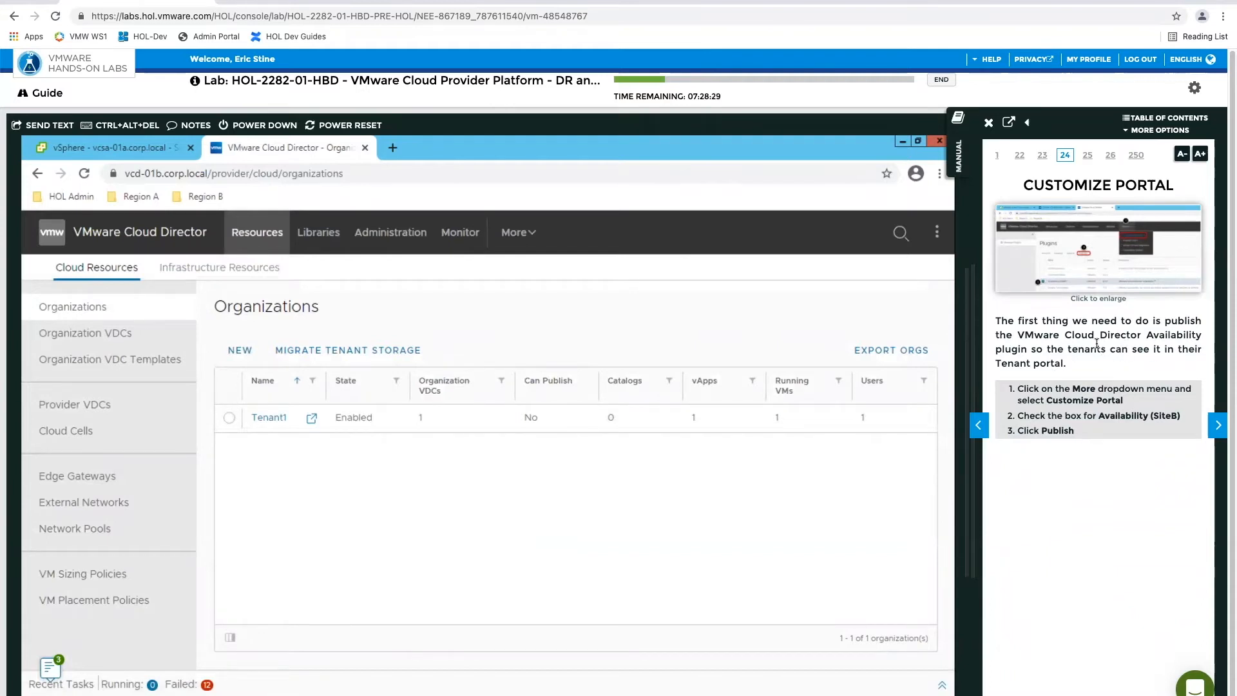
pyautogui.click(525, 243)
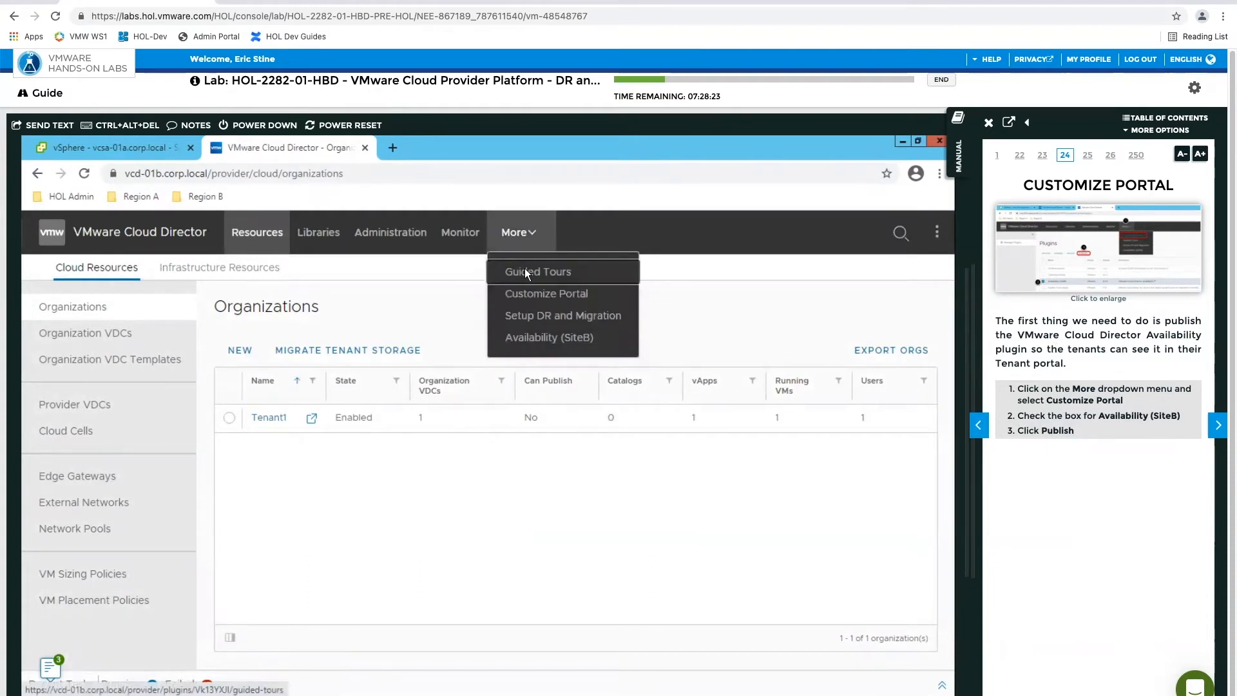
pyautogui.click(525, 321)
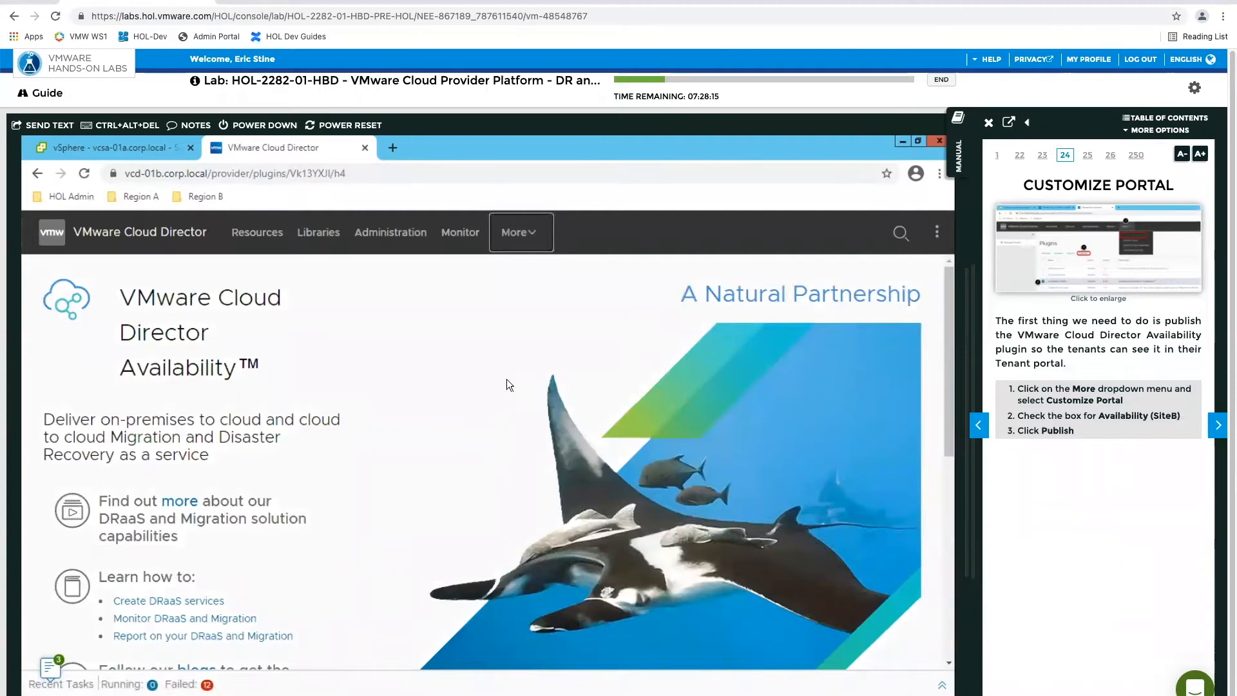
pyautogui.click(528, 238)
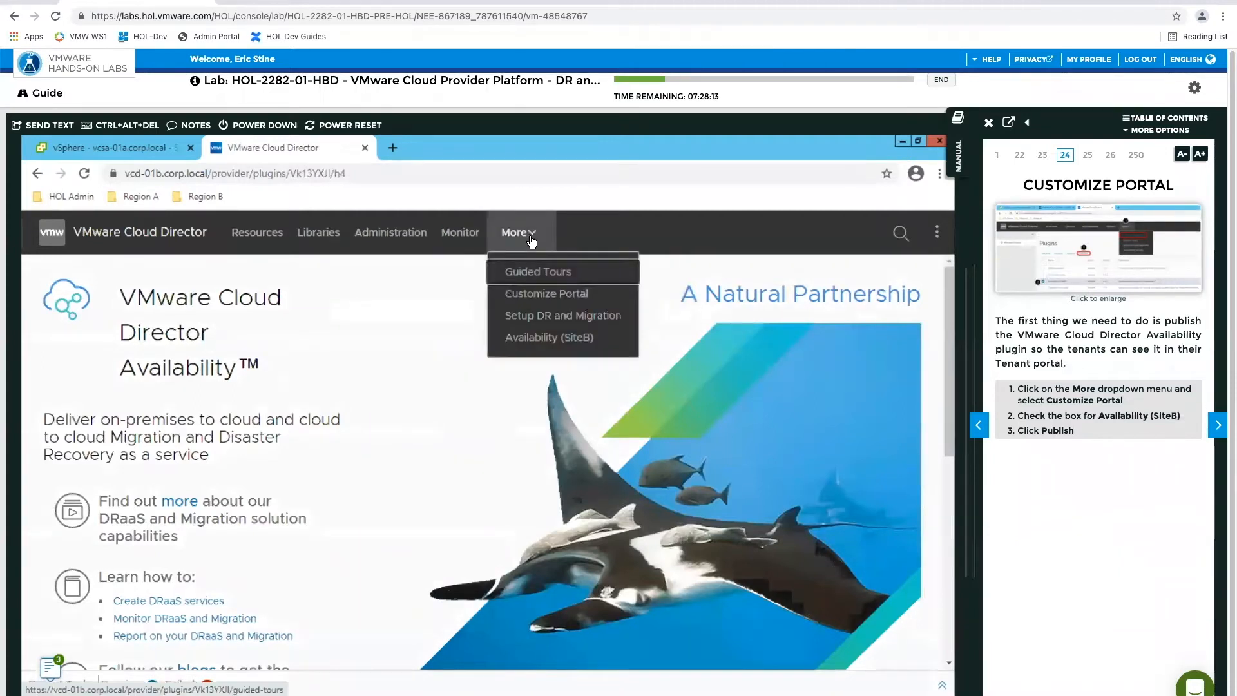
pyautogui.click(543, 339)
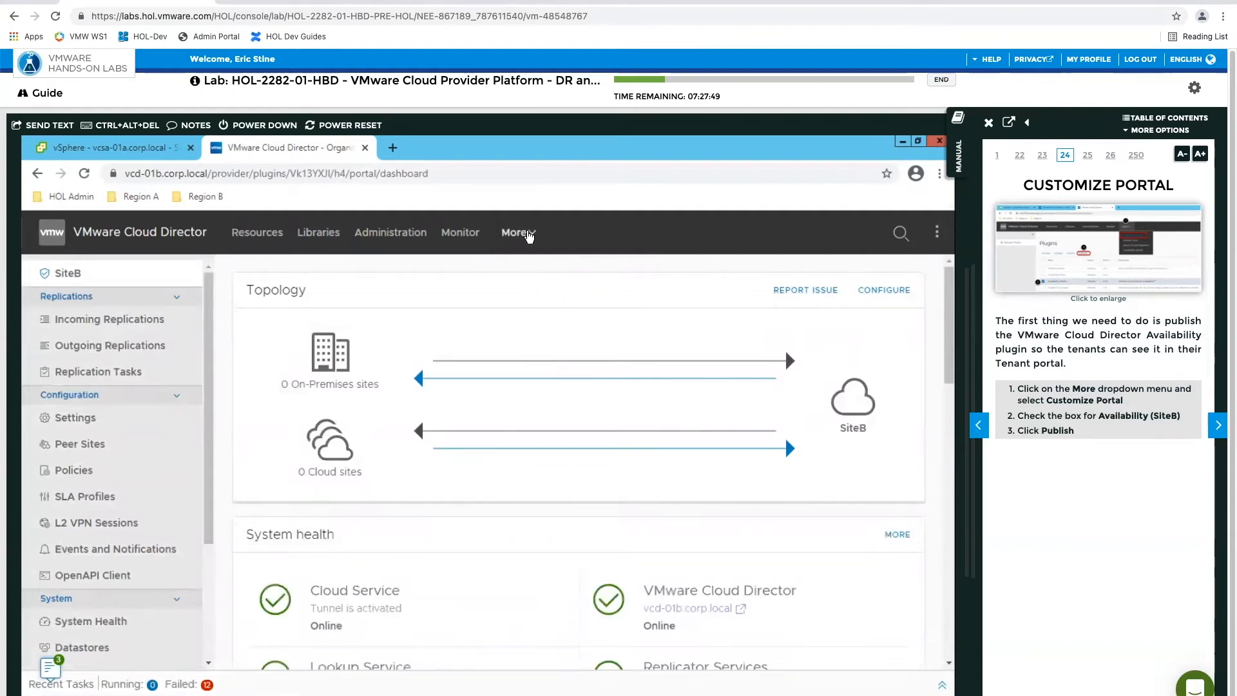
# In Customize Portal, publish the VMware Cloud Director Availability plugin to service providers and to tenants, with All tenants and Tenant1 included
pyautogui.click(525, 235)
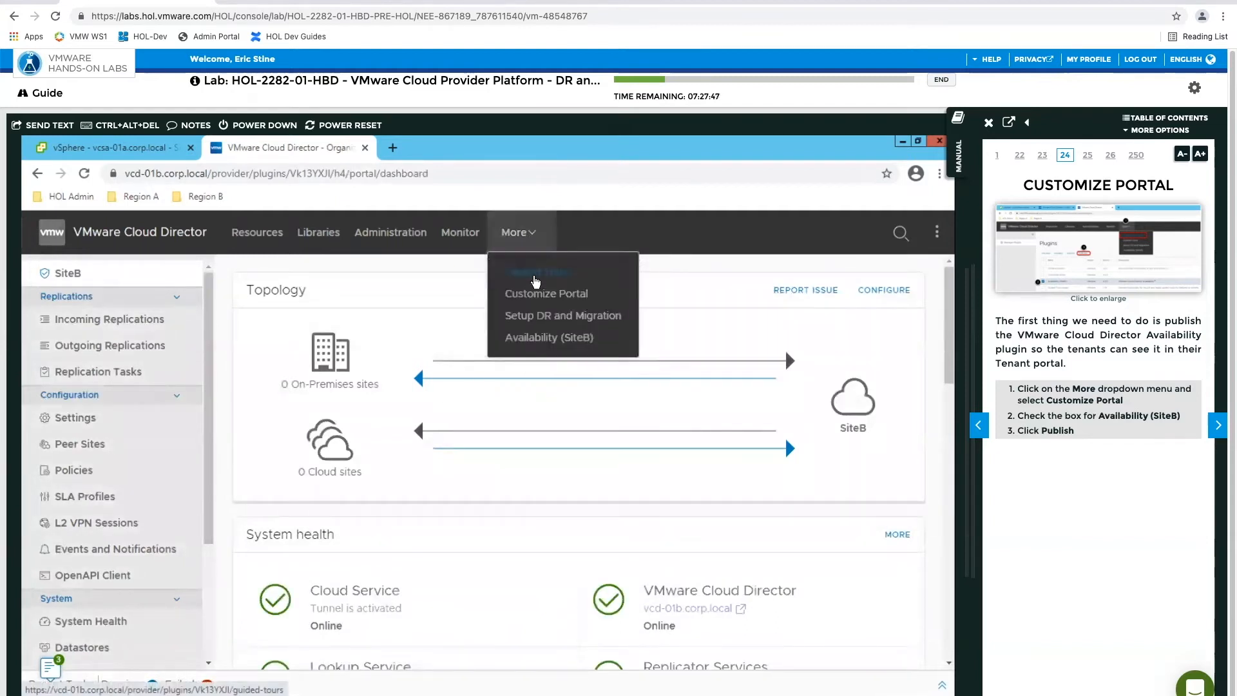
pyautogui.click(523, 295)
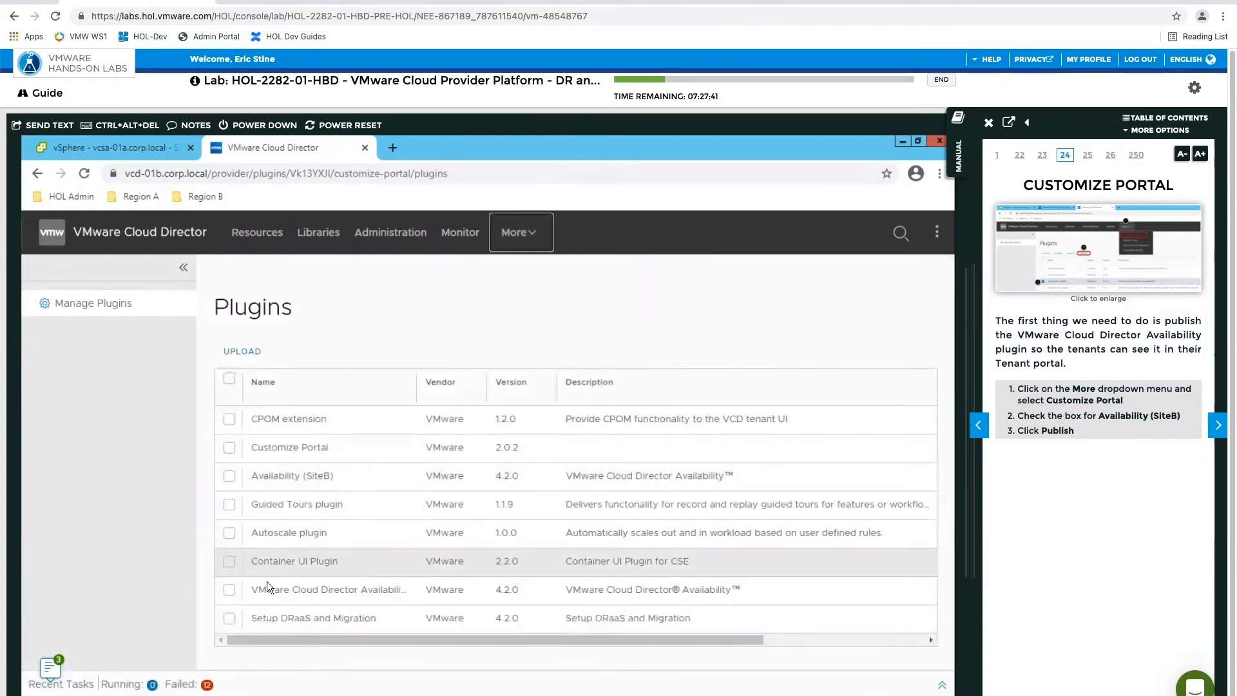
pyautogui.click(229, 590)
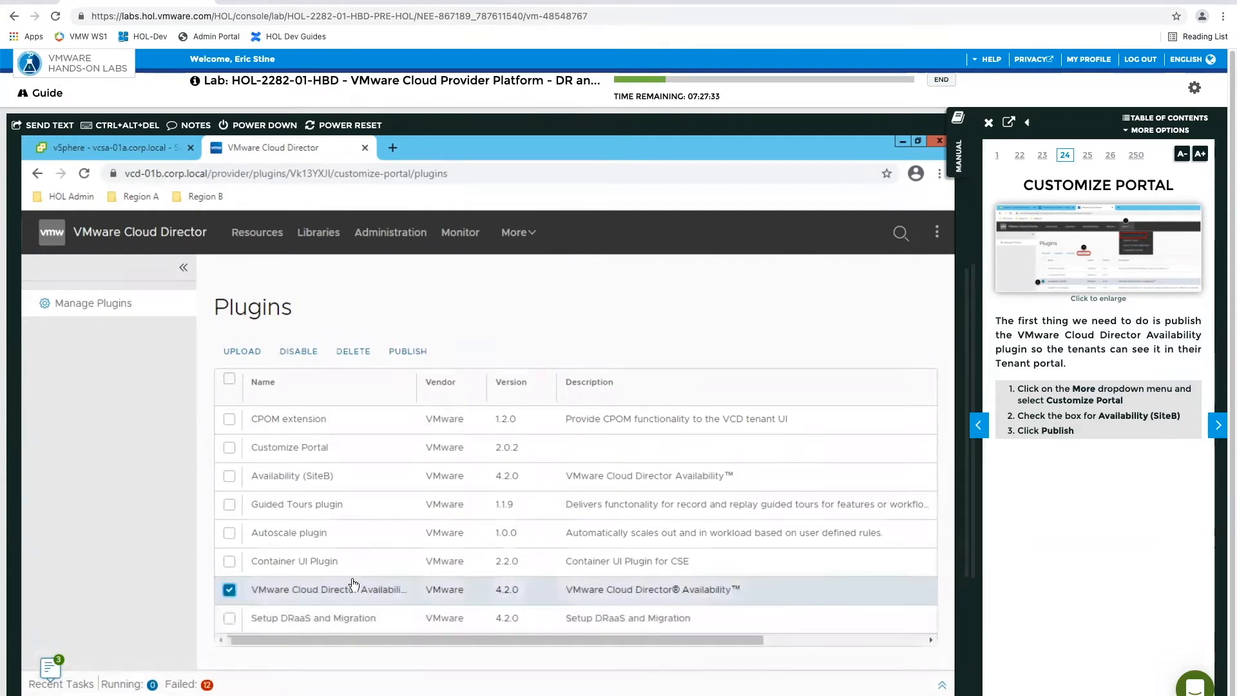
pyautogui.click(408, 351)
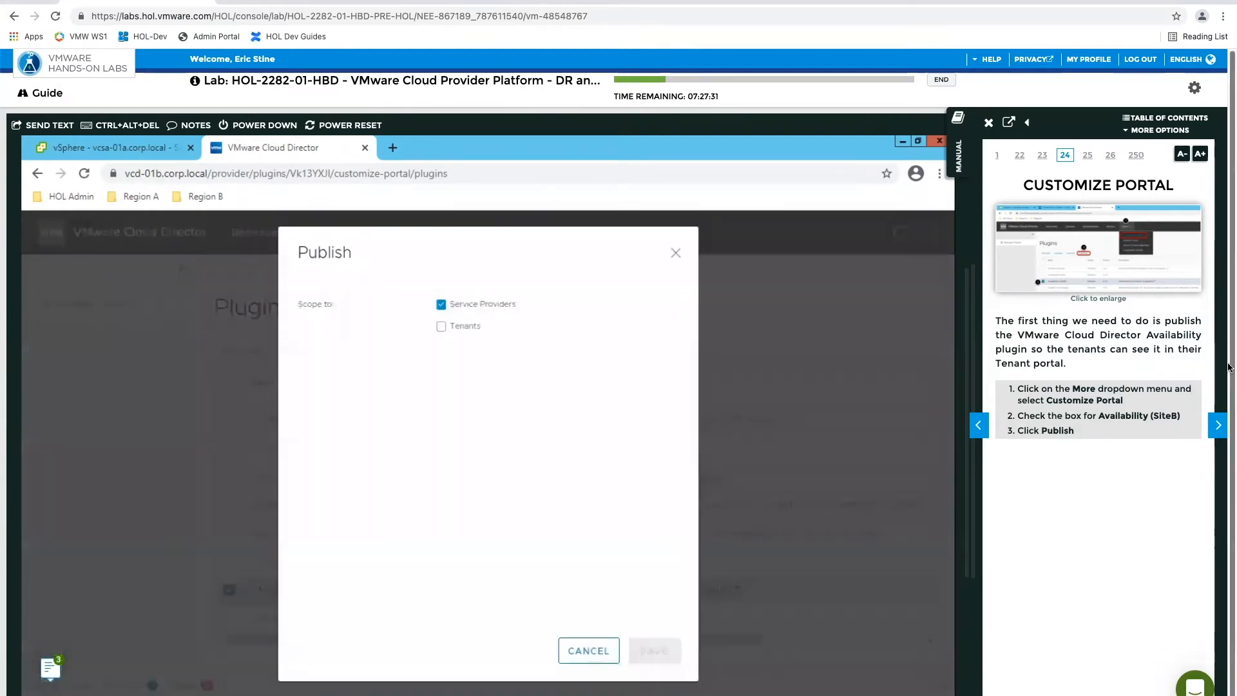
pyautogui.click(1217, 424)
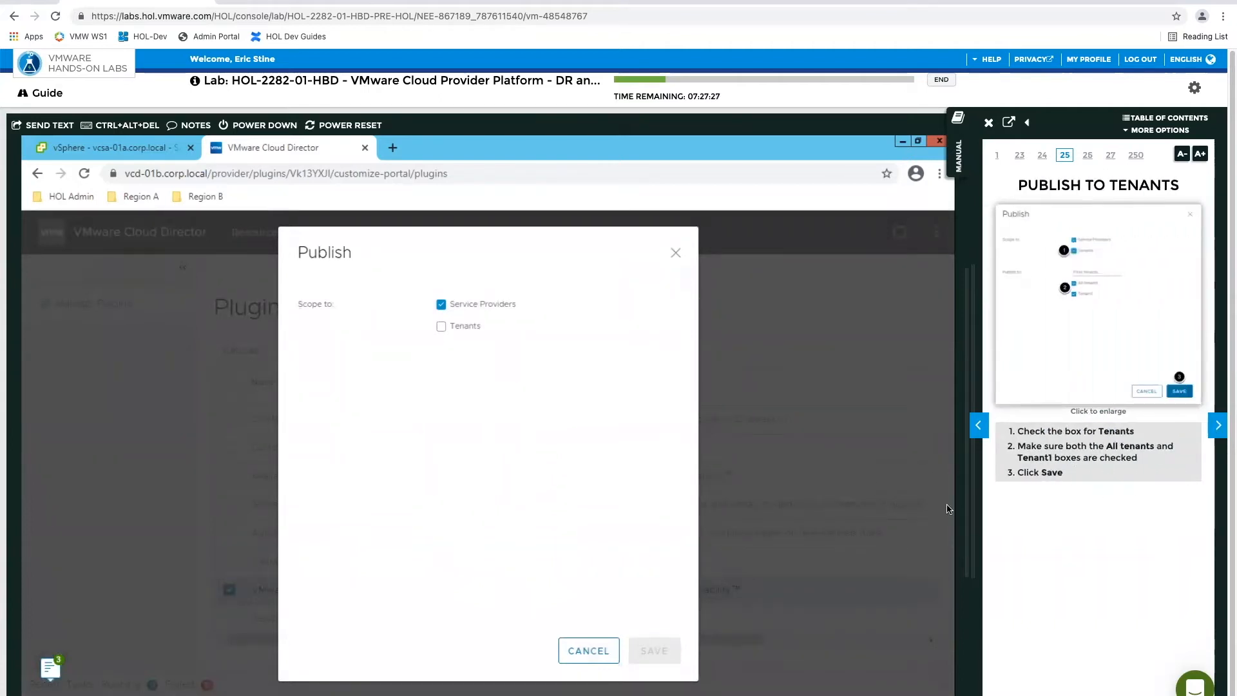
pyautogui.click(442, 327)
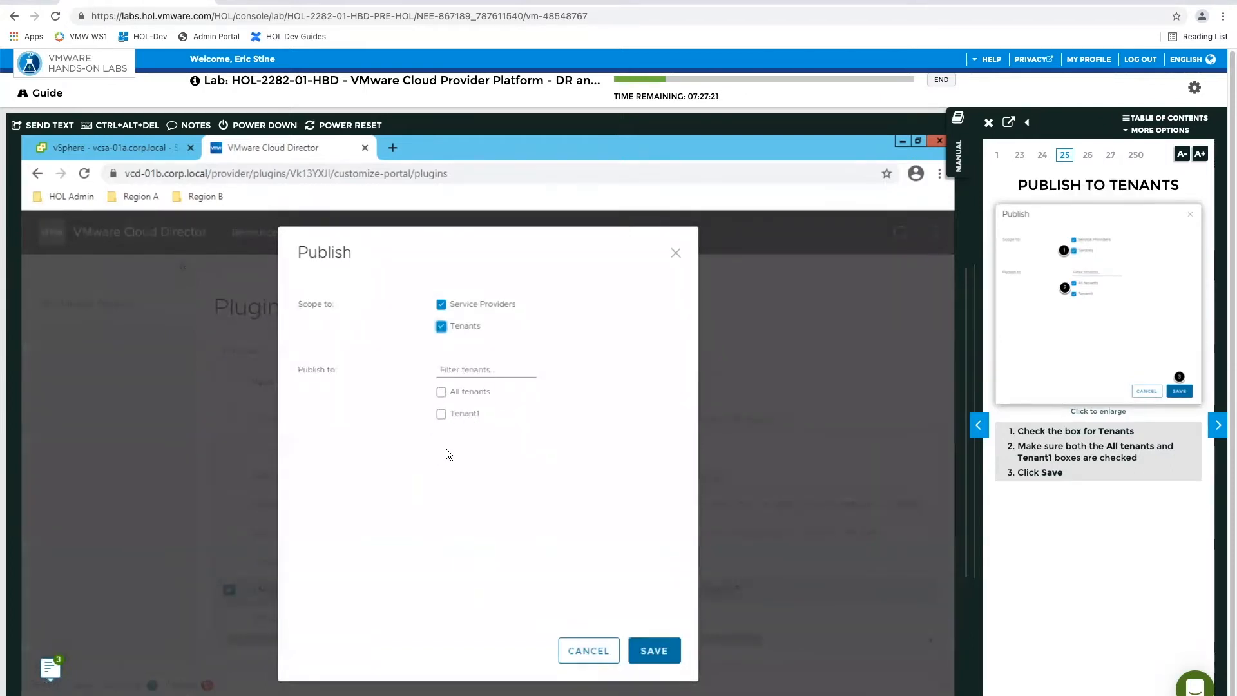
pyautogui.click(442, 392)
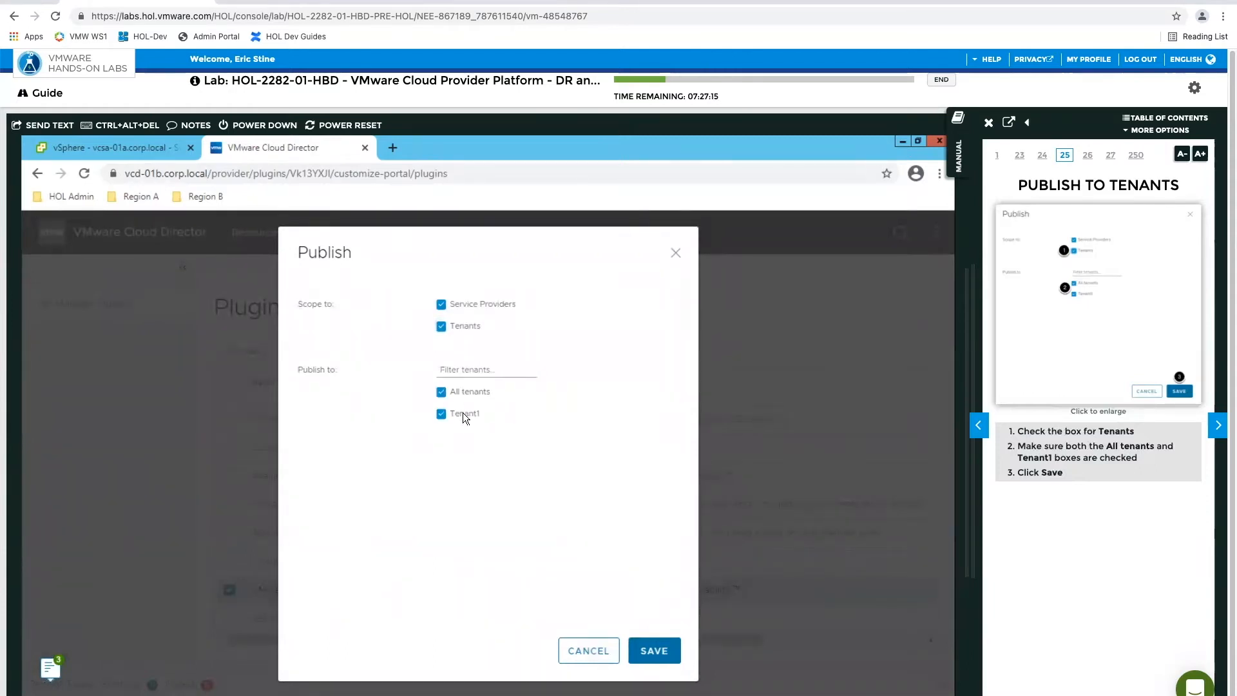
pyautogui.click(652, 650)
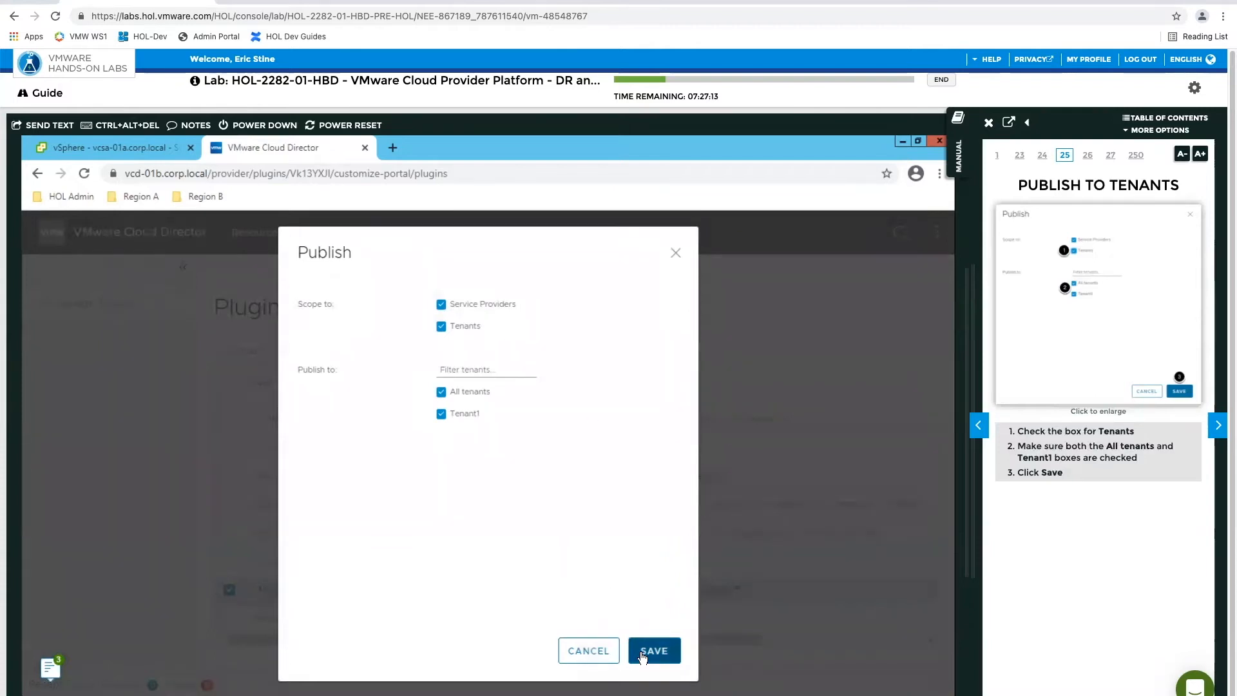
# Advance the manual to Adding New Replication Policy, open Availability (SiteB), and examine the Default Policy's protection and migration permissions
pyautogui.click(1217, 425)
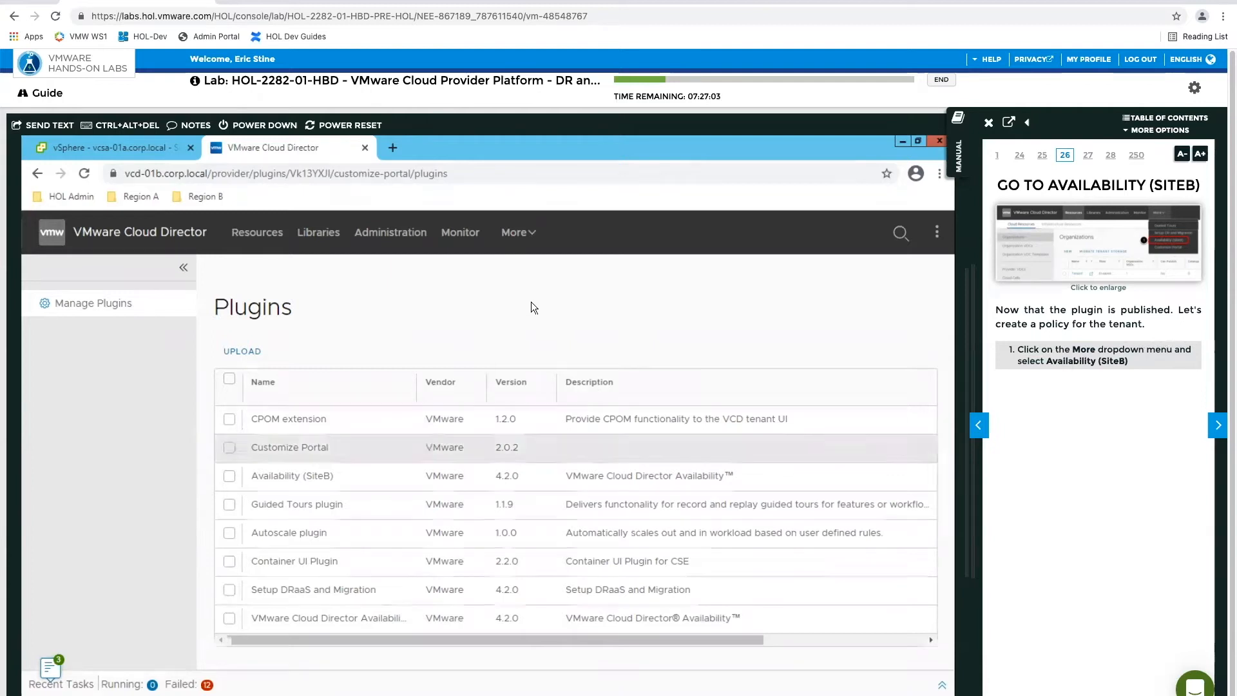
pyautogui.click(531, 239)
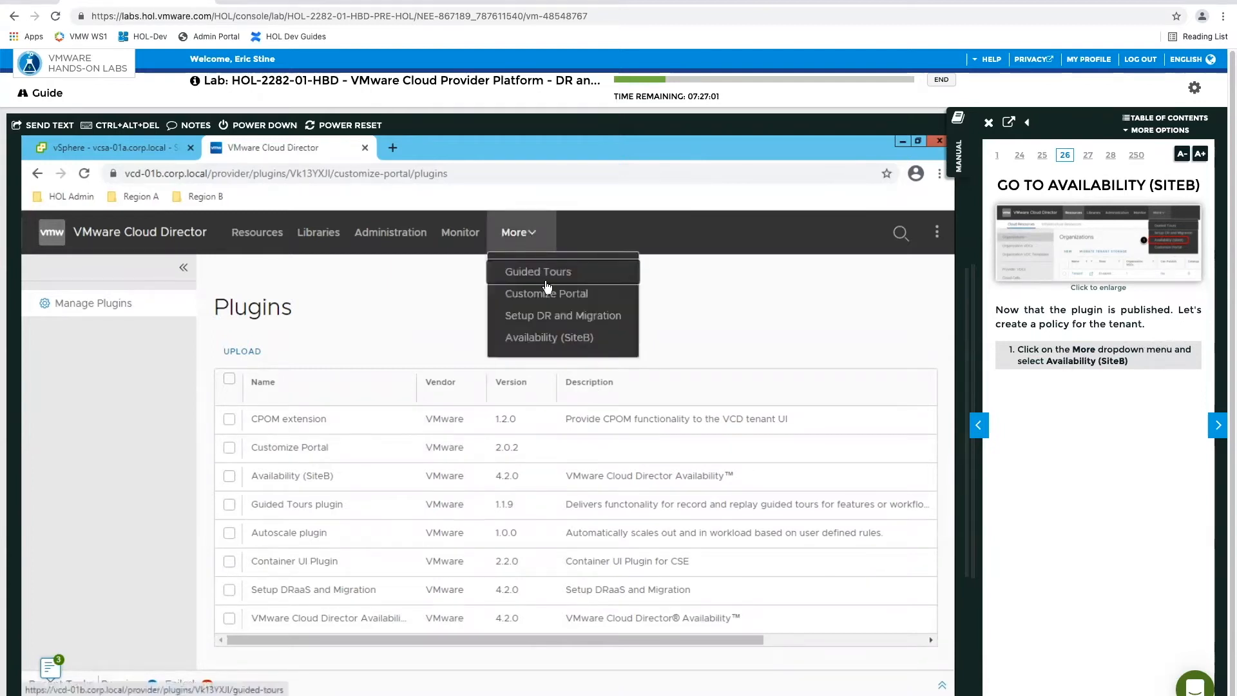
pyautogui.click(543, 339)
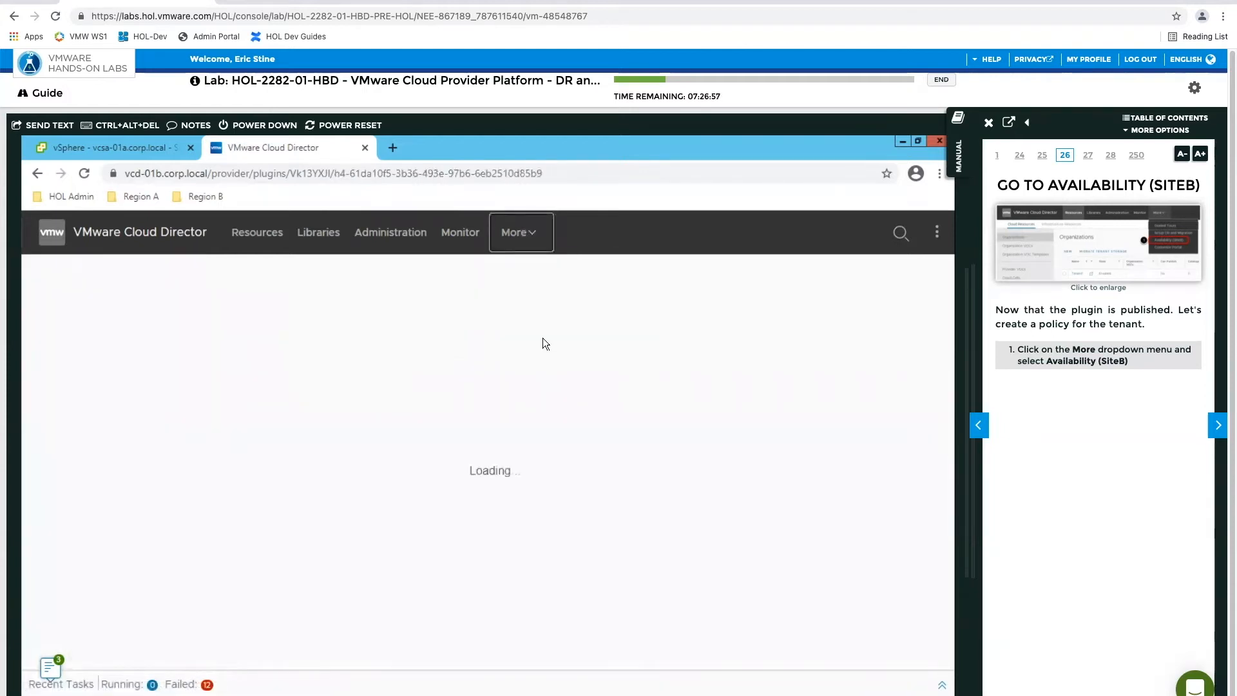
pyautogui.click(1217, 424)
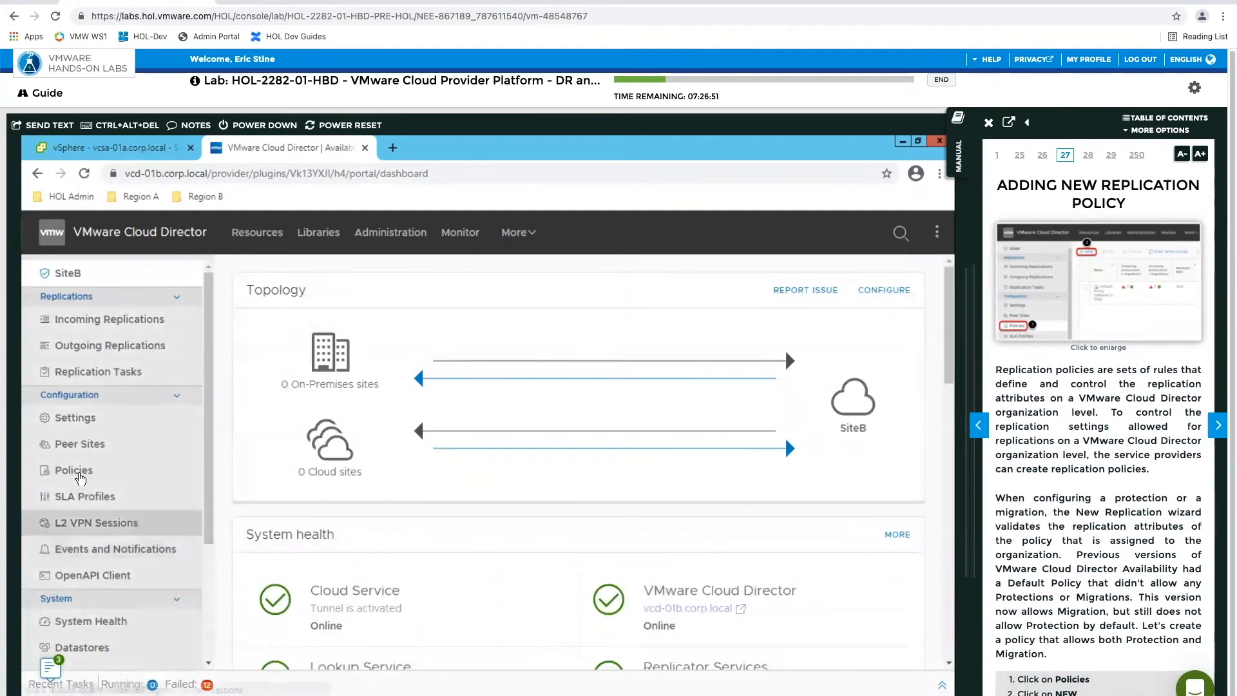
pyautogui.click(76, 472)
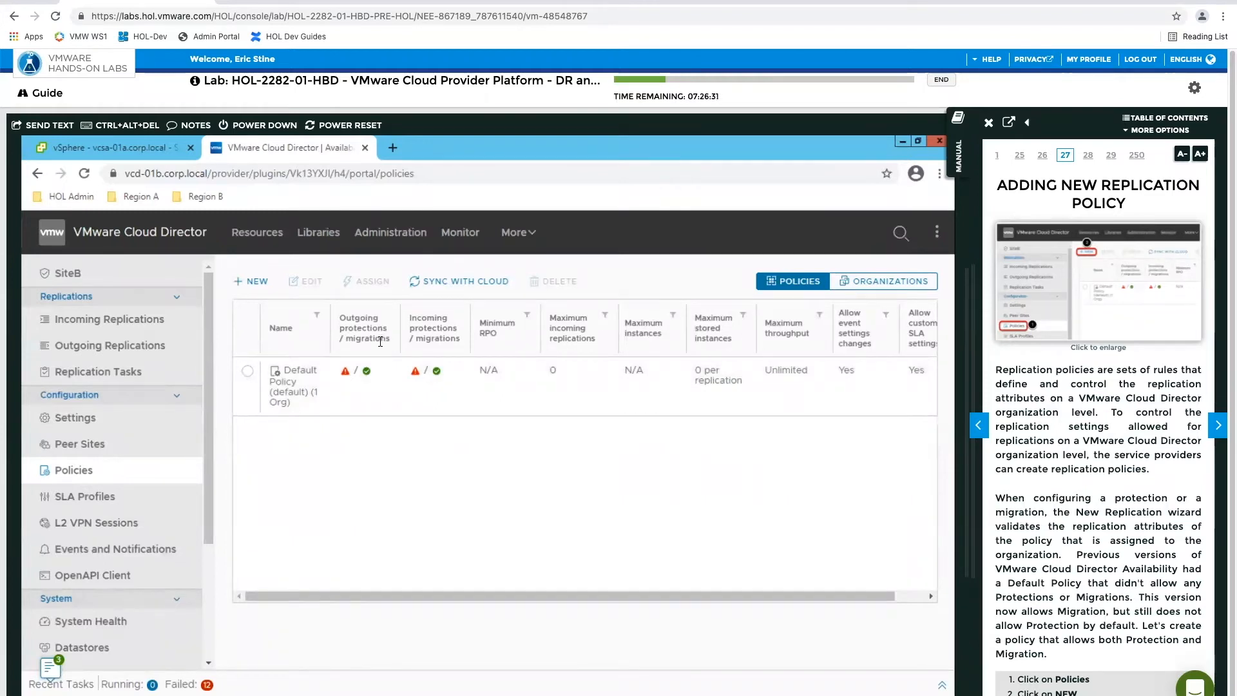
pyautogui.moveTo(366, 373)
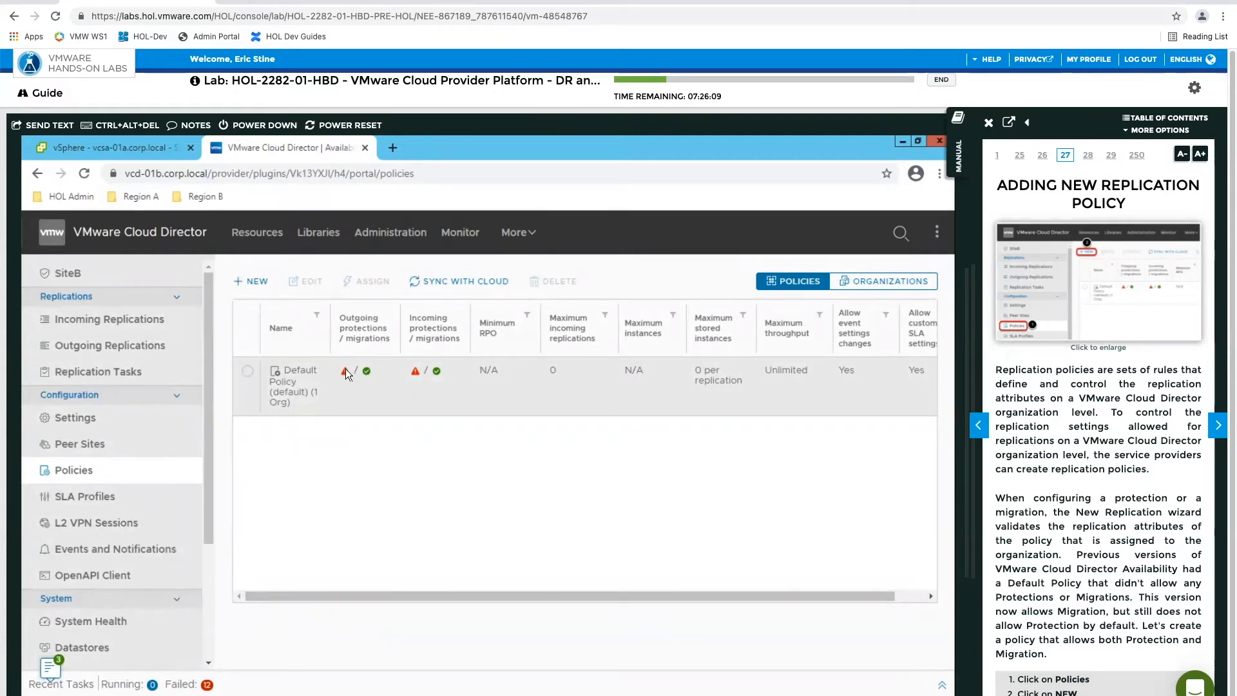
# Start a new replication policy, advance the manual to its creation instructions, and name the policy T1-Policy
pyautogui.moveTo(365, 370)
pyautogui.click(257, 282)
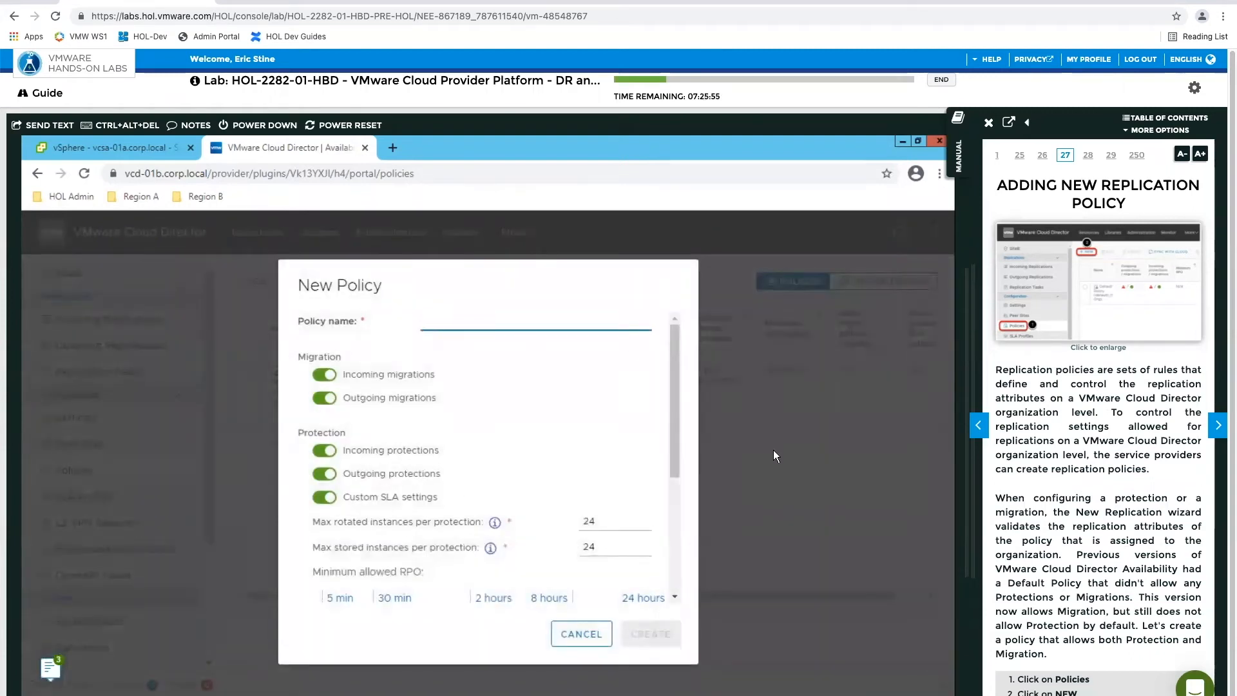
pyautogui.click(1218, 426)
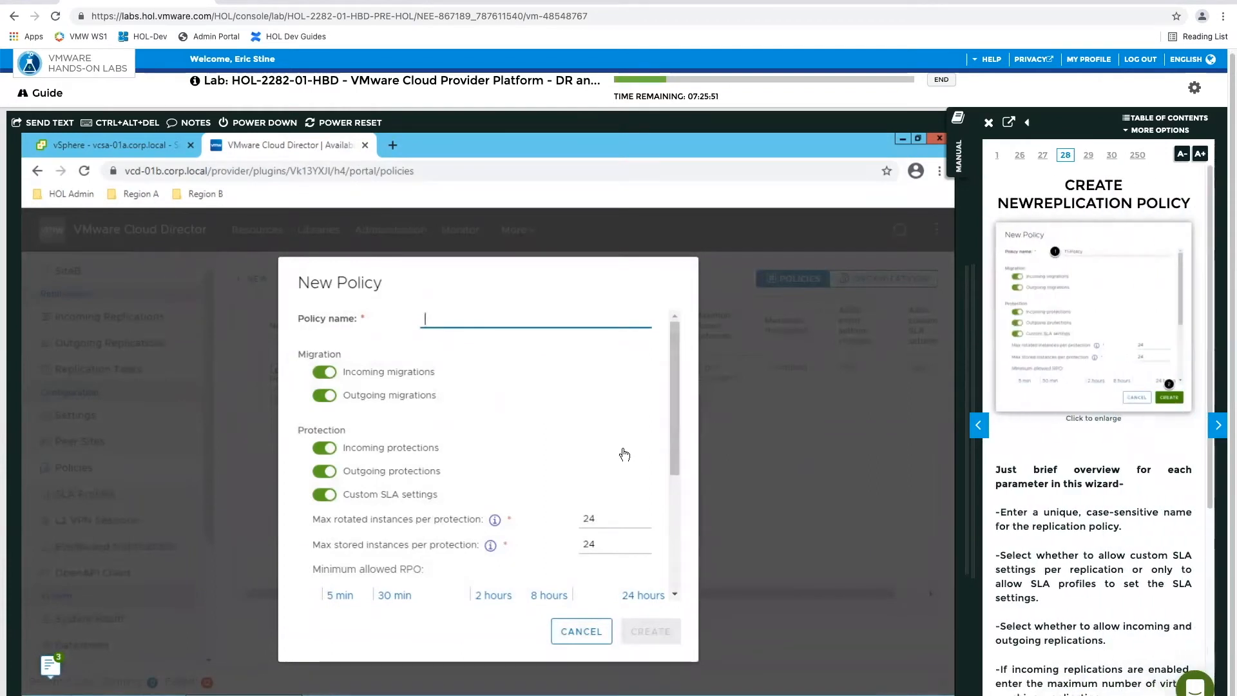
pyautogui.scroll(-5, 1103, 521)
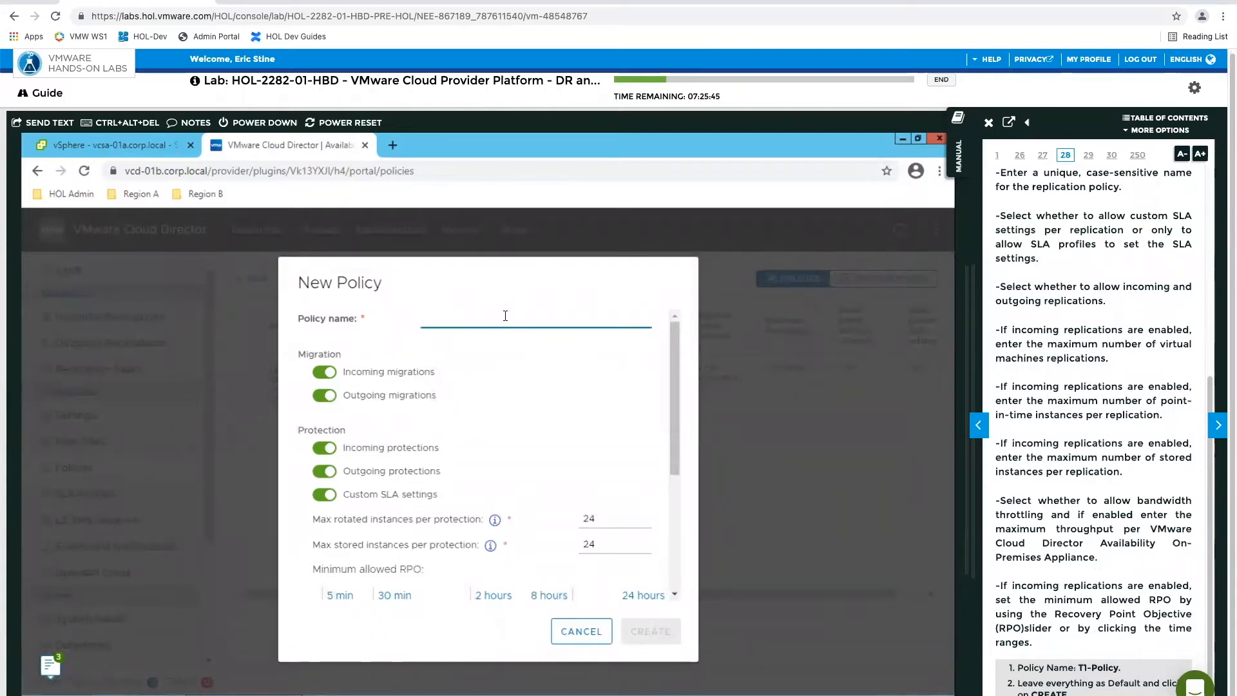
pyautogui.write('T1-')
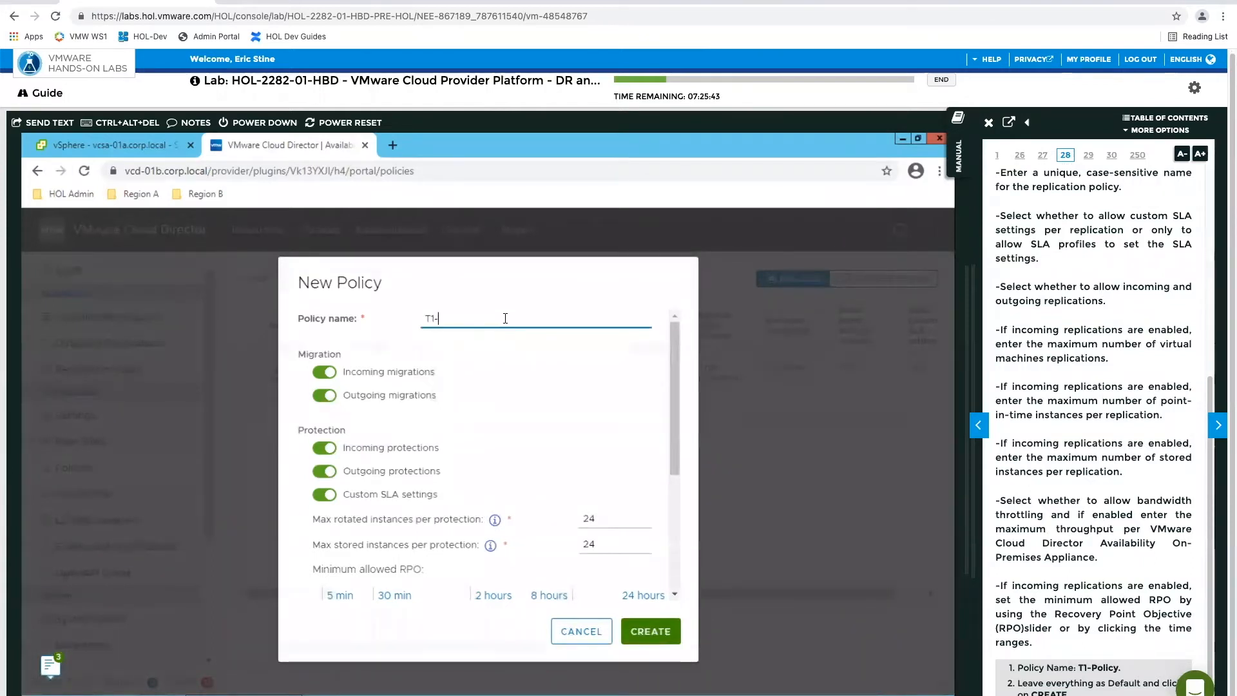
pyautogui.write('Policy')
# Review the new policy's protection instance, minimum RPO, notification and general limit settings, and create it with the defaults
pyautogui.moveTo(673, 416); pyautogui.dragTo(665, 533)
pyautogui.scroll(-2, 666, 537)
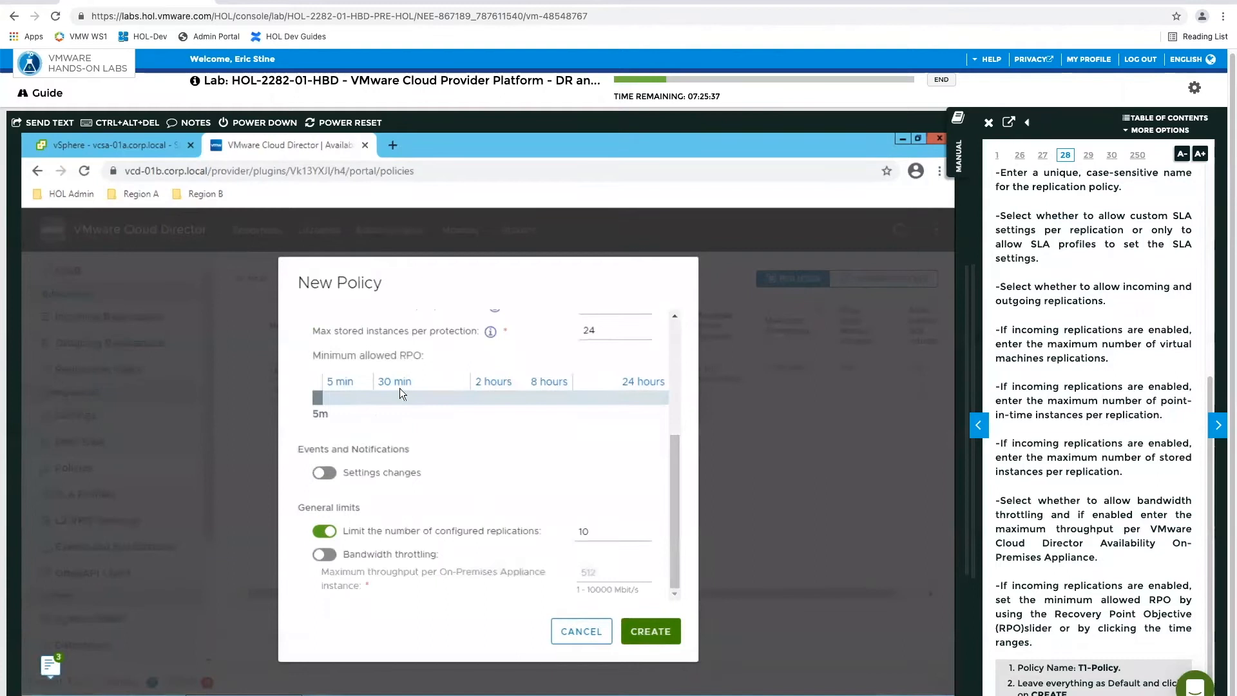
pyautogui.moveTo(670, 525); pyautogui.dragTo(674, 370)
pyautogui.moveTo(676, 462); pyautogui.dragTo(674, 549)
pyautogui.click(643, 397)
pyautogui.moveTo(437, 443); pyautogui.dragTo(489, 485)
pyautogui.scroll(1, 527, 406)
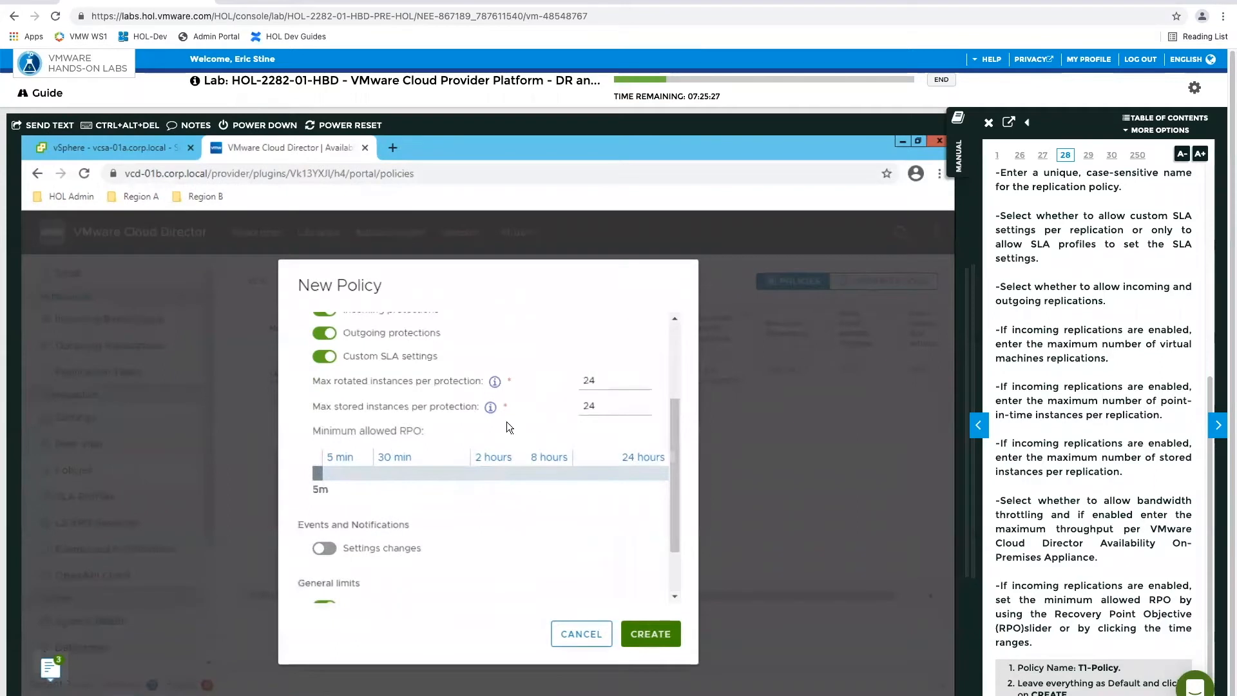
pyautogui.click(618, 403)
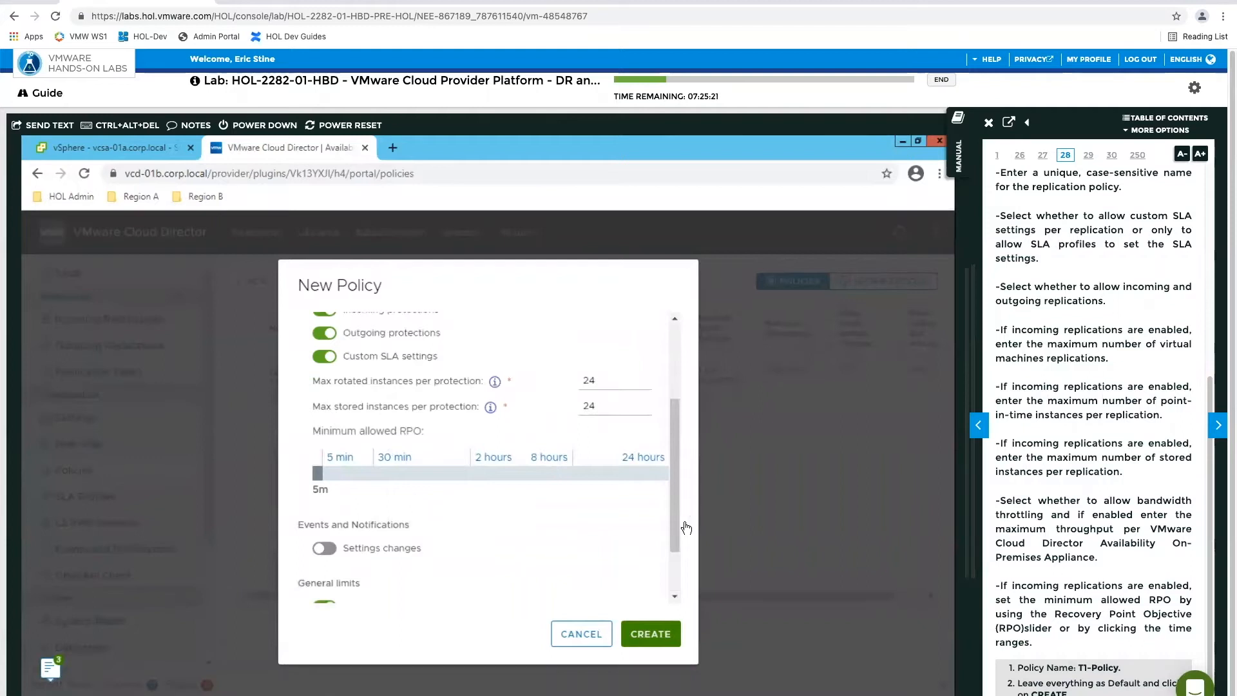
pyautogui.moveTo(672, 526); pyautogui.dragTo(670, 587)
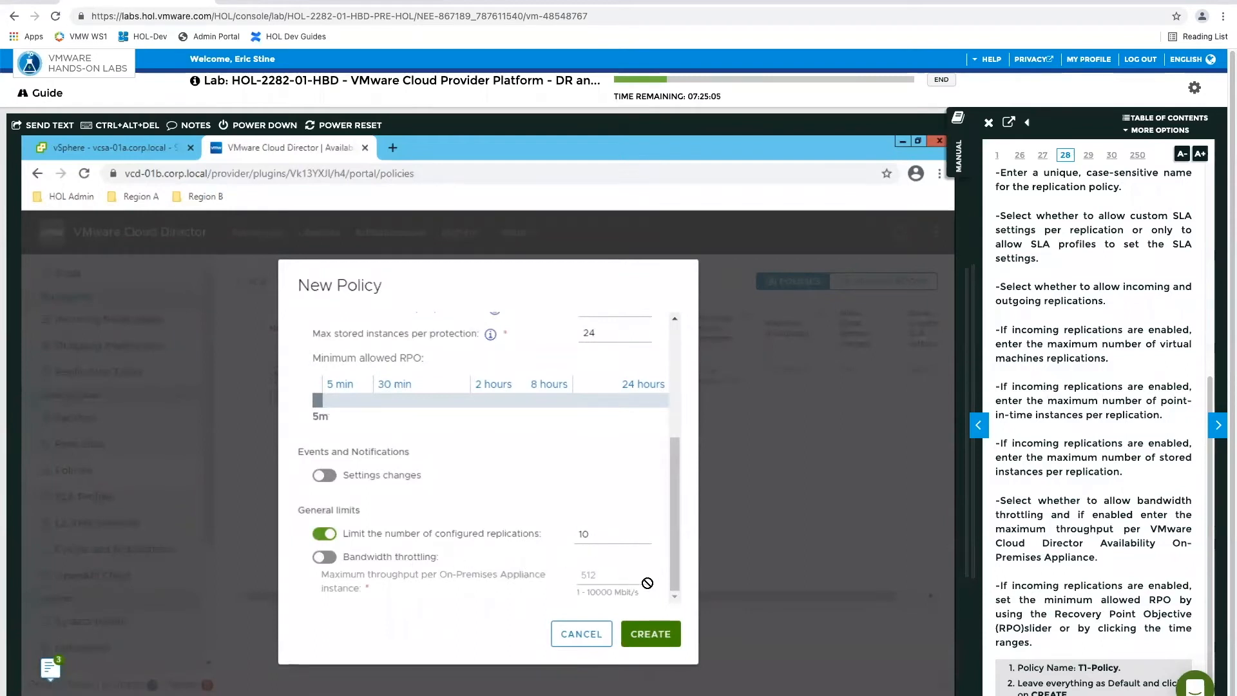
pyautogui.click(651, 632)
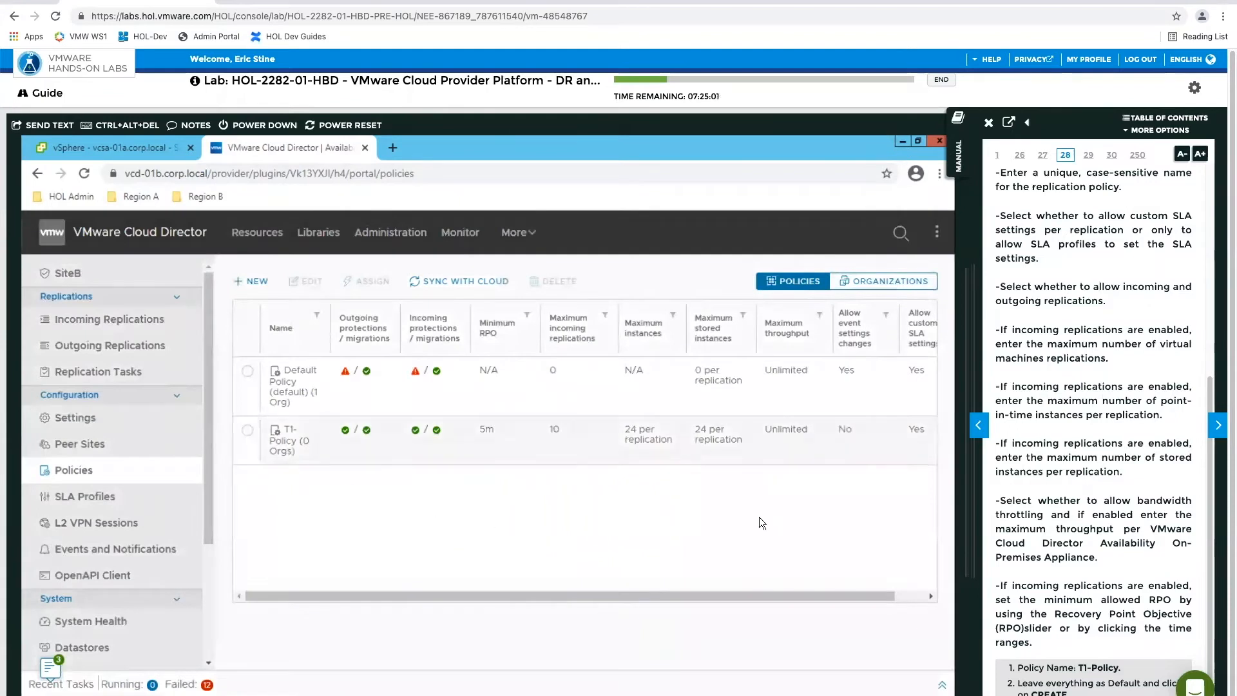
# Advance the manual to Assign the Policy to Tenant, and assign T1-Policy to the Tenant1 organization
pyautogui.click(1218, 425)
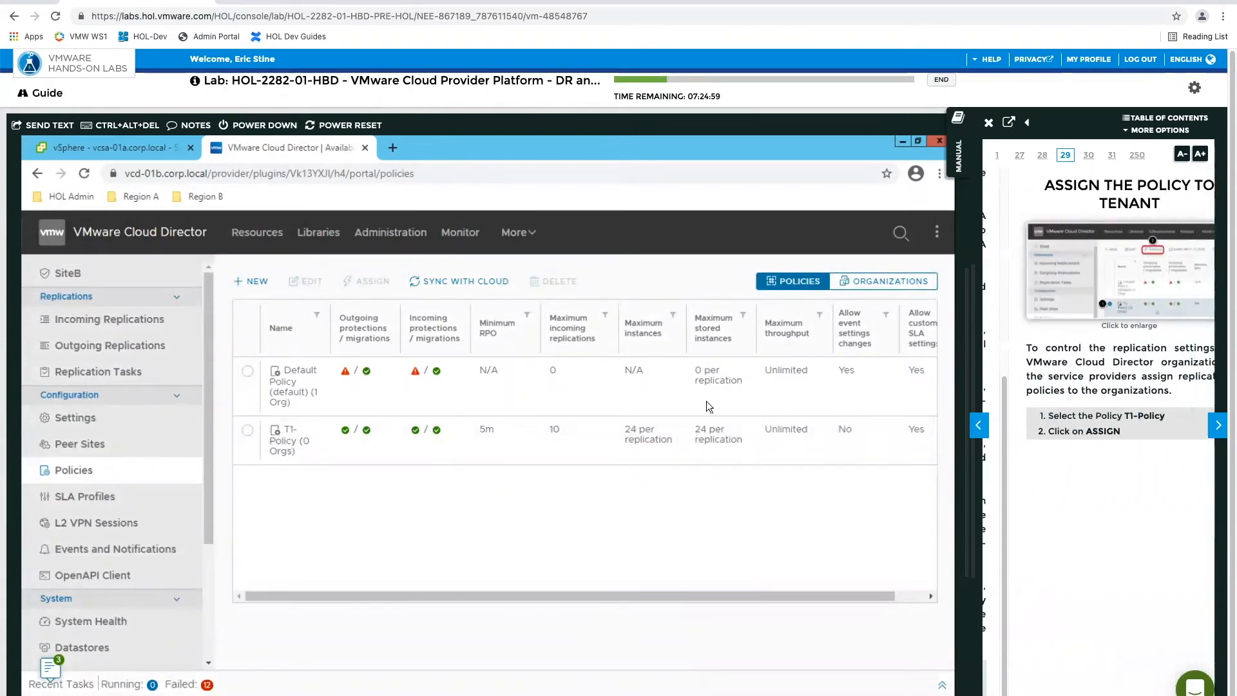
pyautogui.click(249, 431)
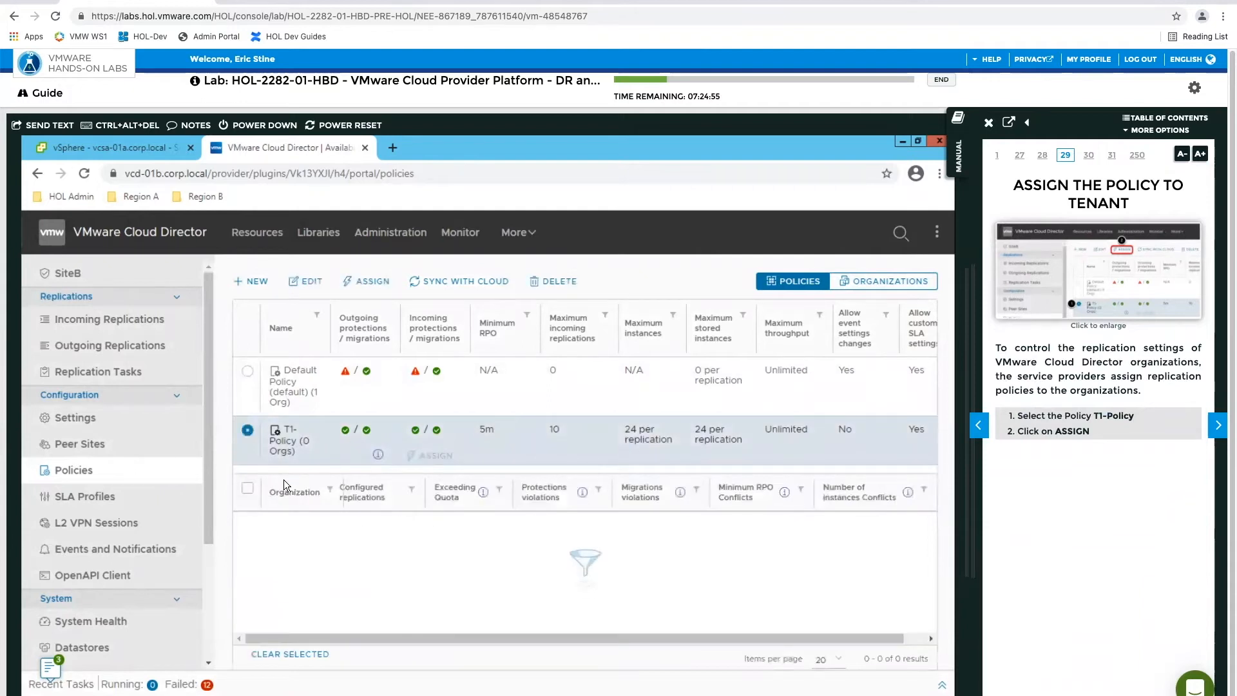
pyautogui.click(371, 280)
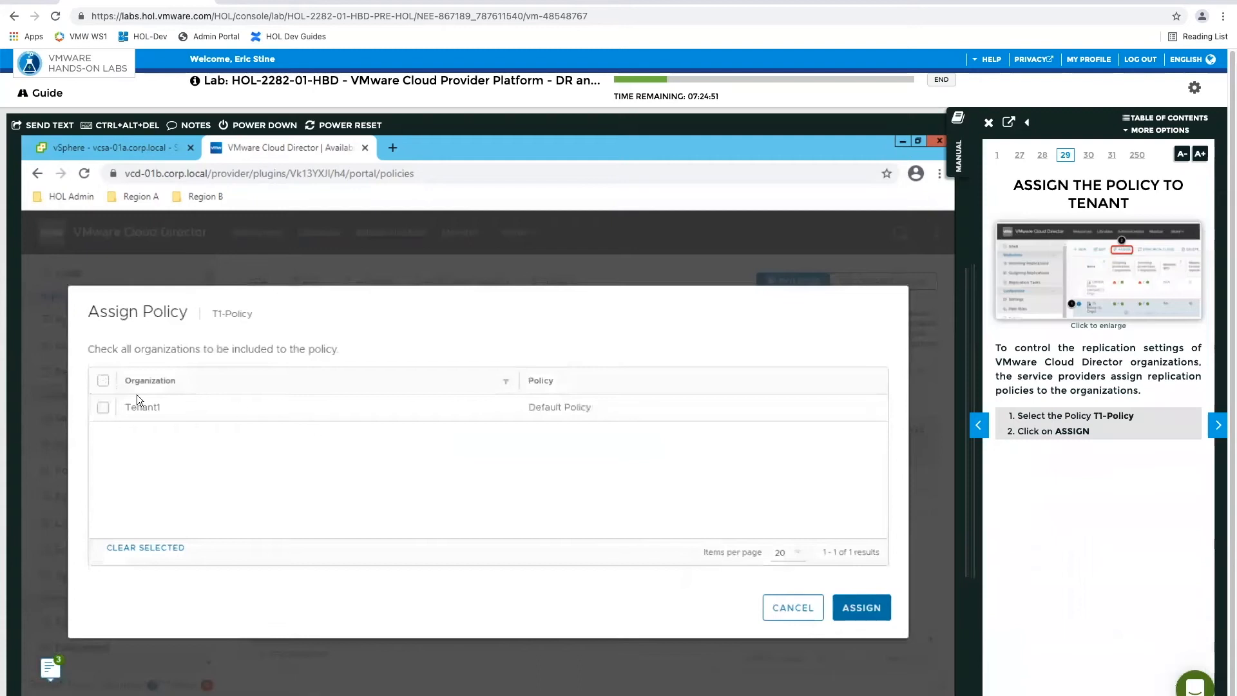
pyautogui.click(103, 407)
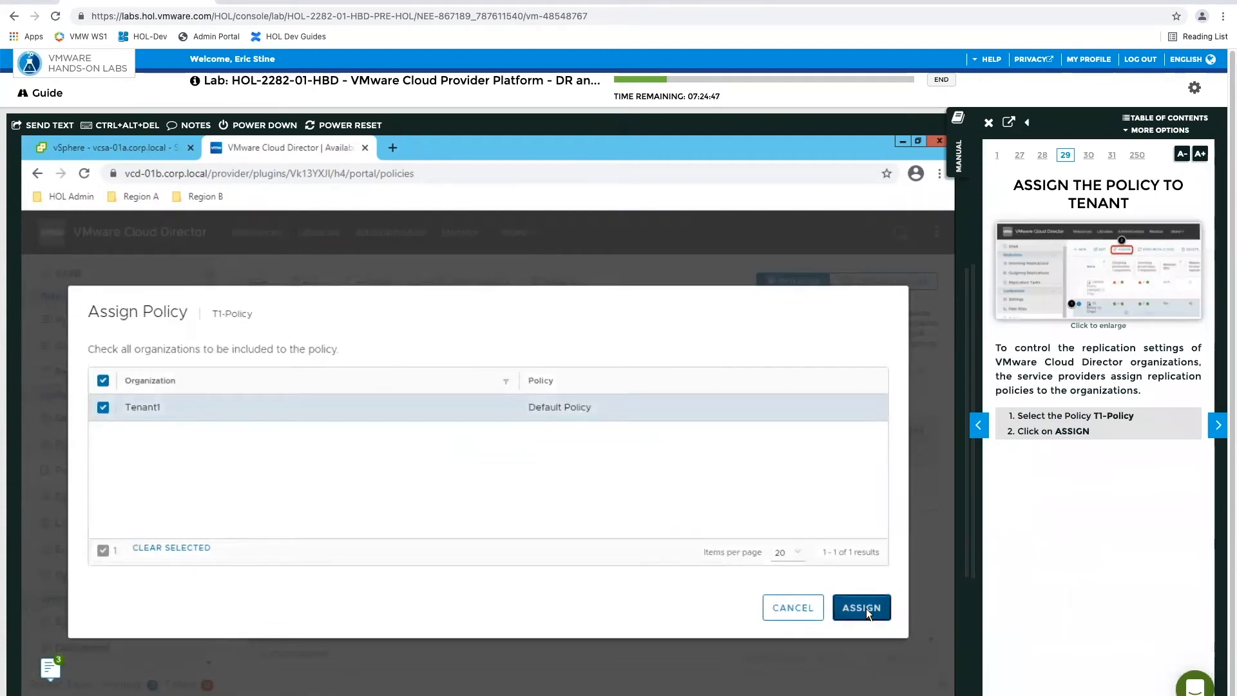
pyautogui.click(865, 608)
# Advance the manual to Log Out of Provider, and log the administrator out of the provider portal
pyautogui.click(1217, 425)
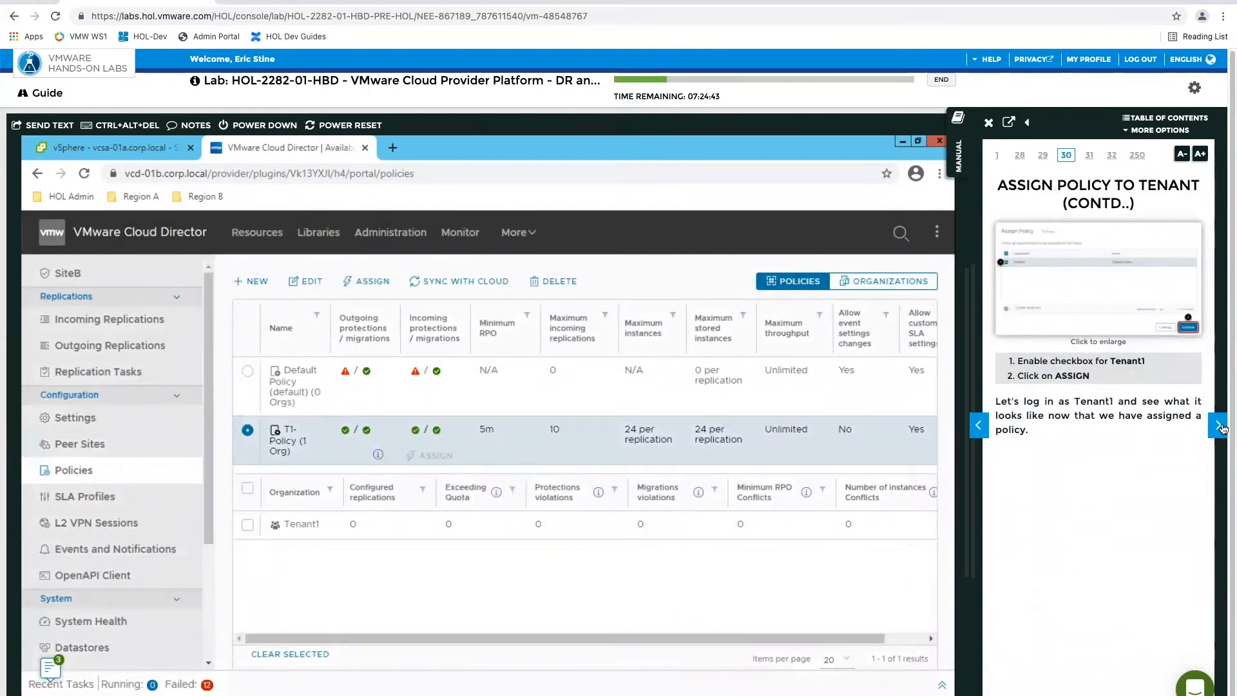
pyautogui.click(1220, 427)
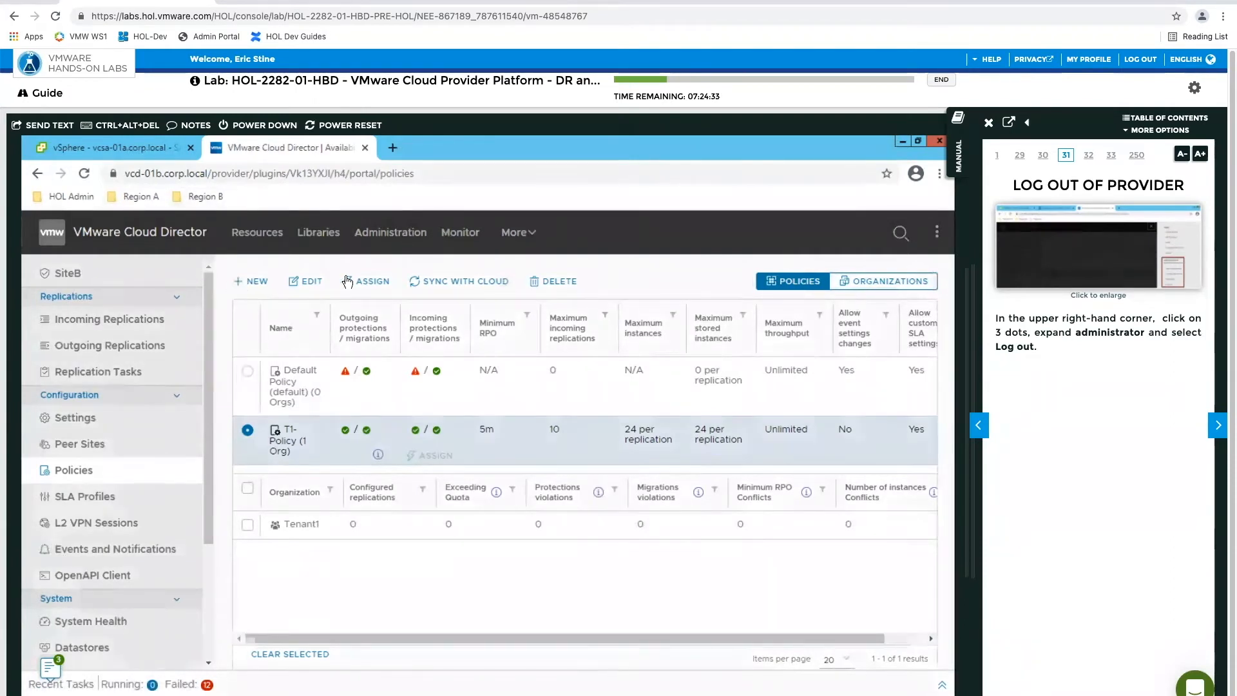
pyautogui.click(940, 236)
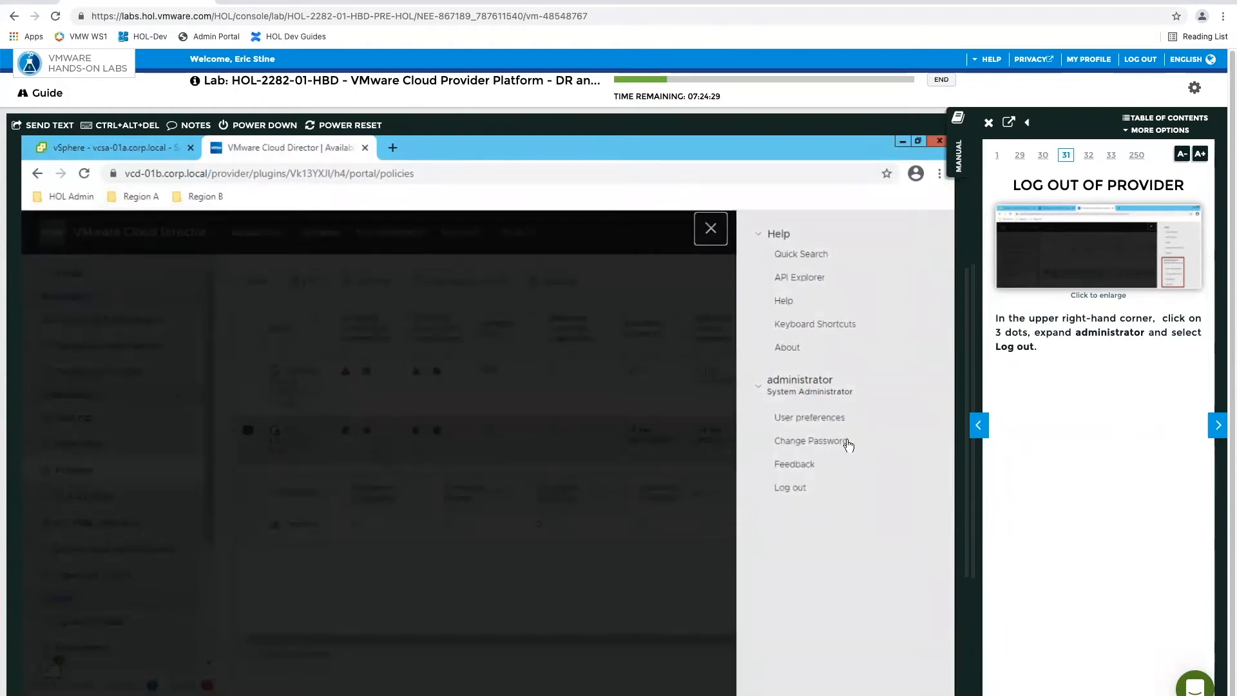
pyautogui.click(791, 489)
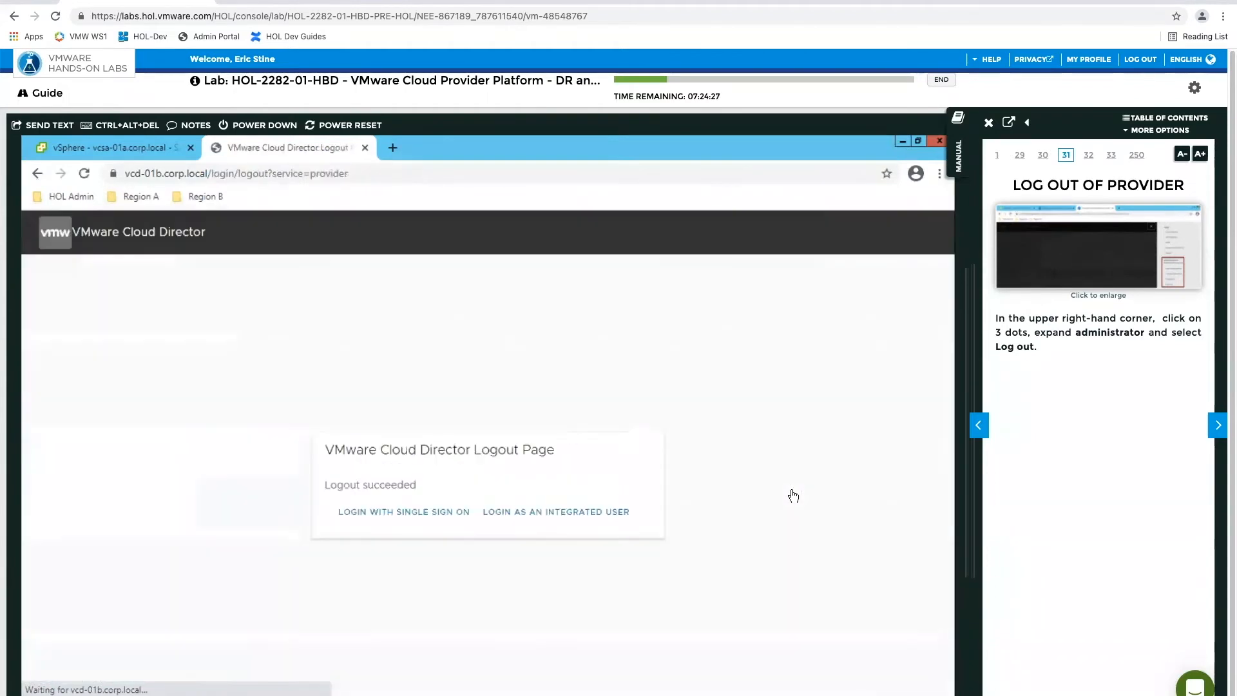
# Open VCD SiteB - Tenant1, sign in with the prefilled tenant credentials, and advance the manual to Login to RegionB Tenant
pyautogui.click(206, 196)
pyautogui.click(222, 252)
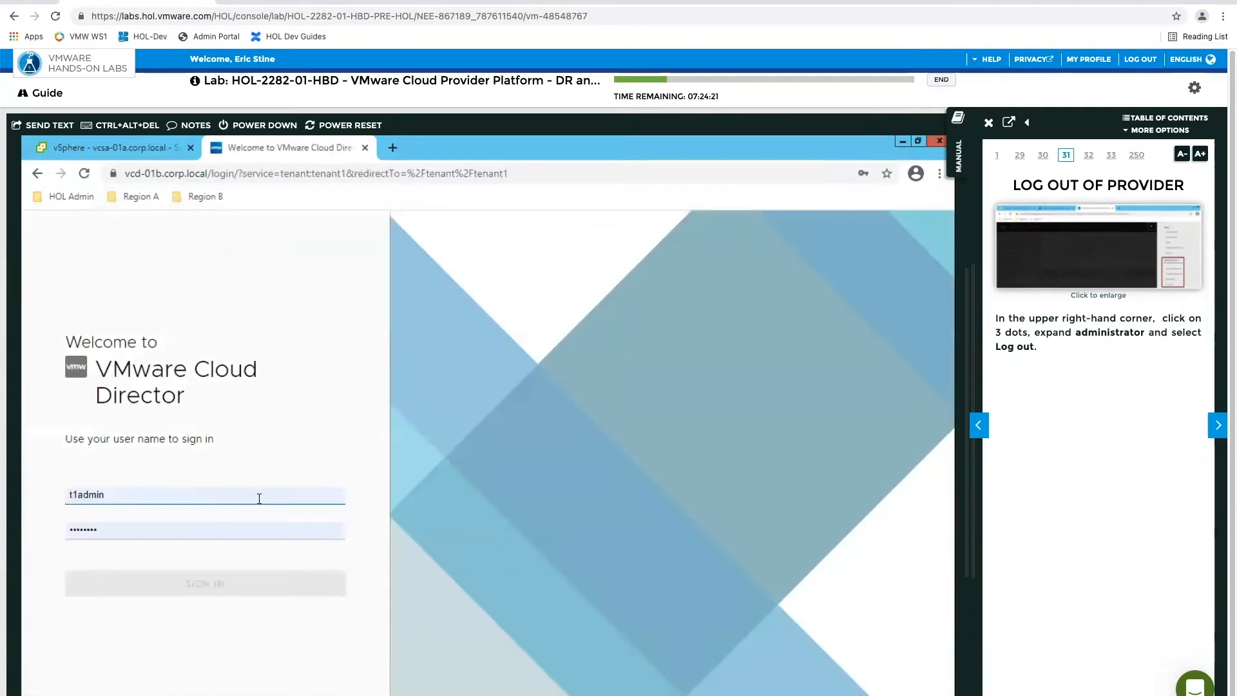
pyautogui.click(253, 583)
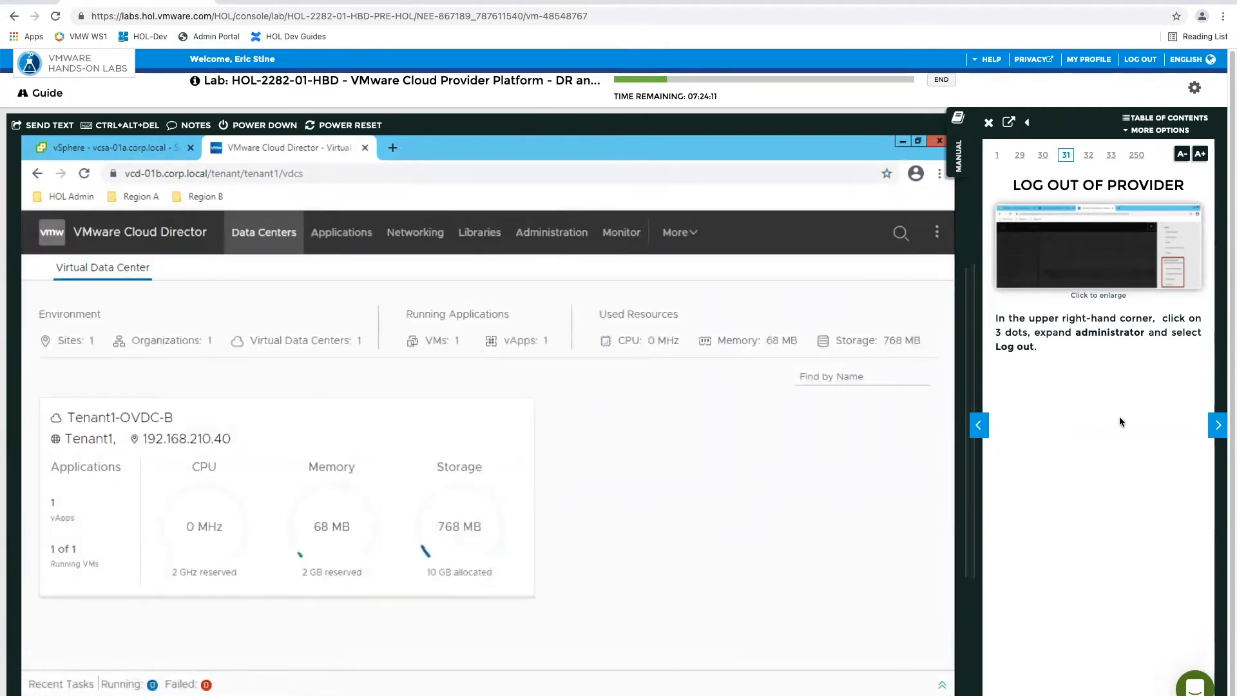
pyautogui.click(1218, 426)
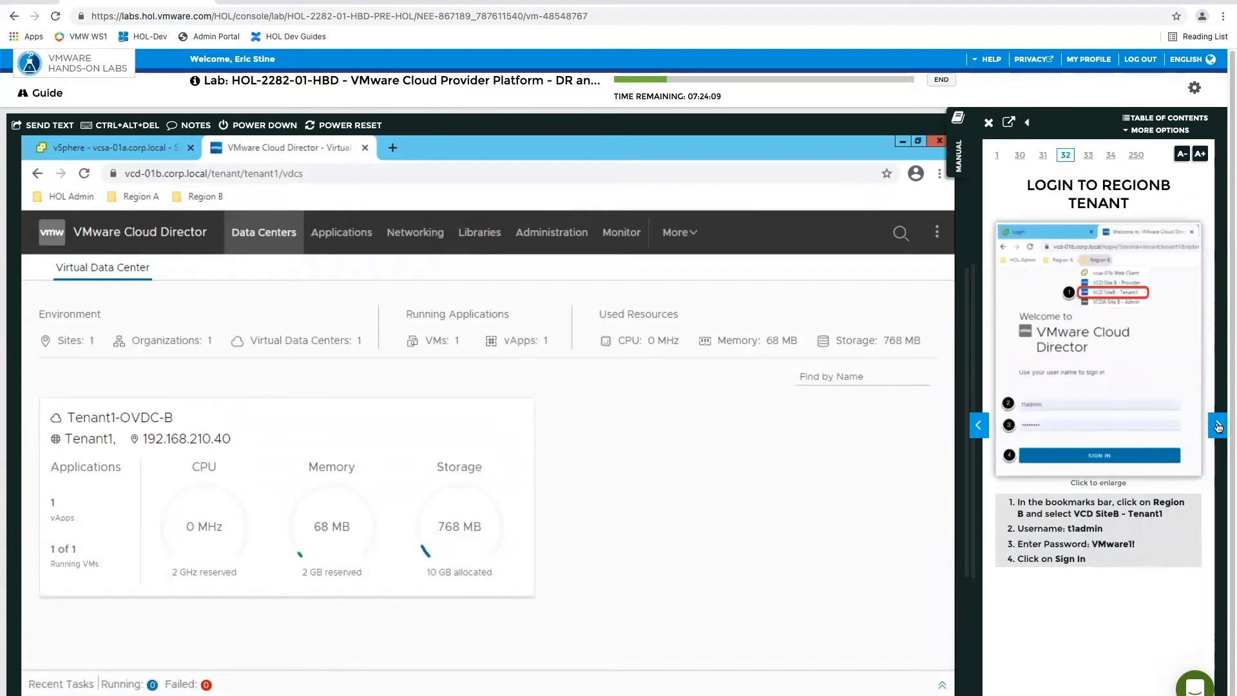
# Advance the manual to Go to Availability, and open Setup DR and Migration in the tenant portal
pyautogui.click(1219, 426)
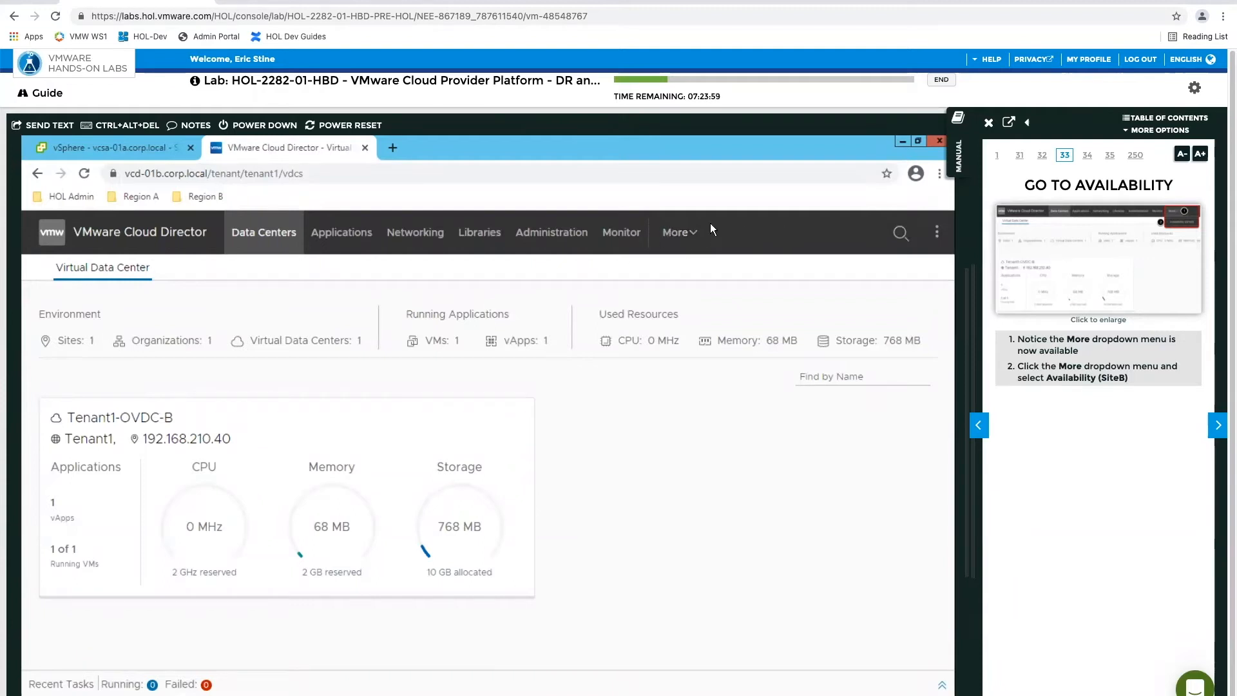
pyautogui.click(690, 238)
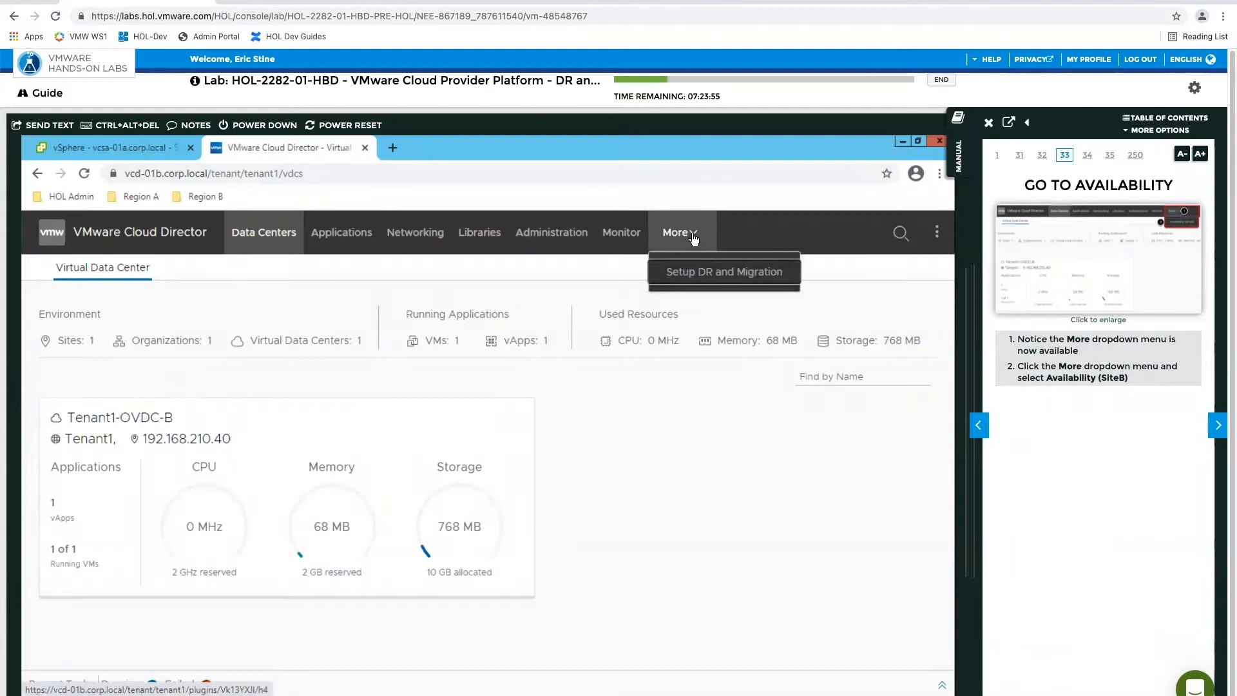
pyautogui.click(685, 278)
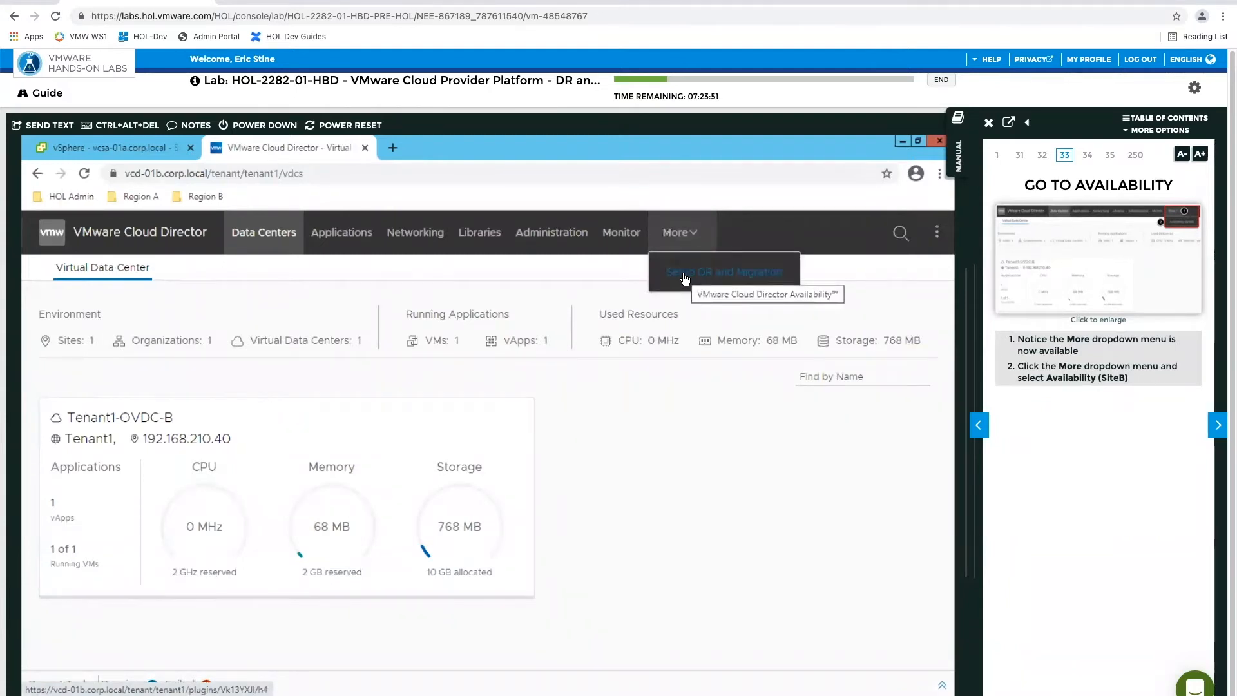
pyautogui.click(684, 278)
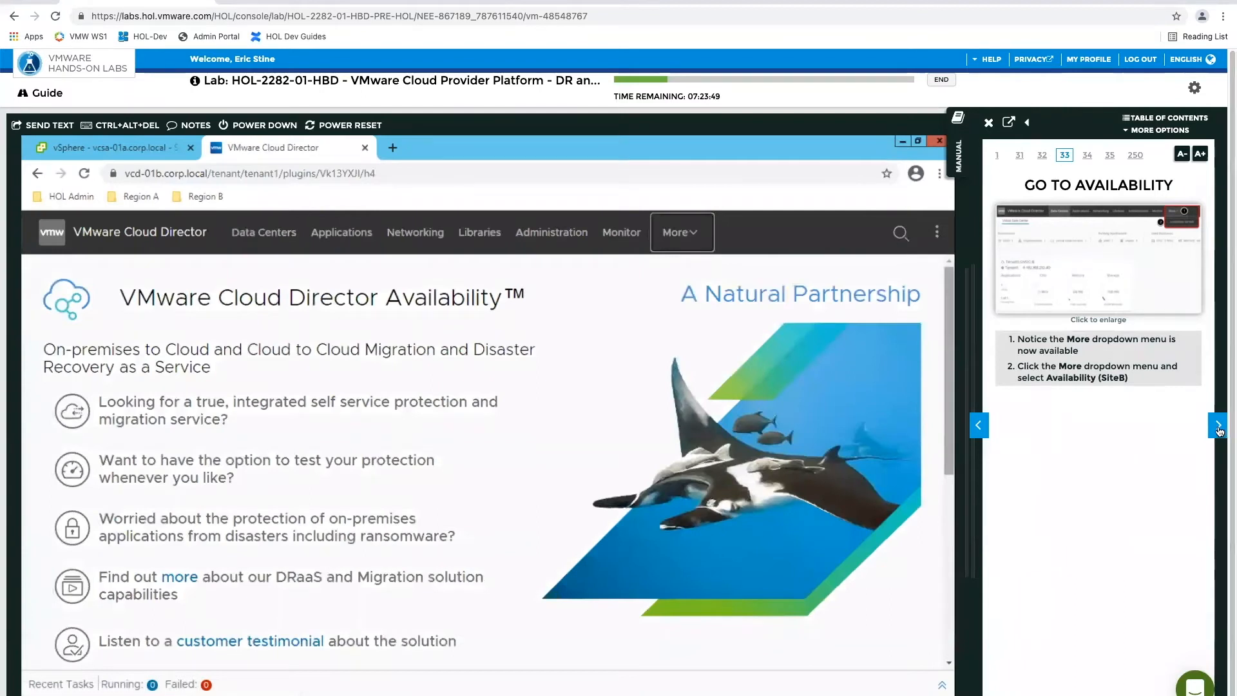
pyautogui.click(1218, 427)
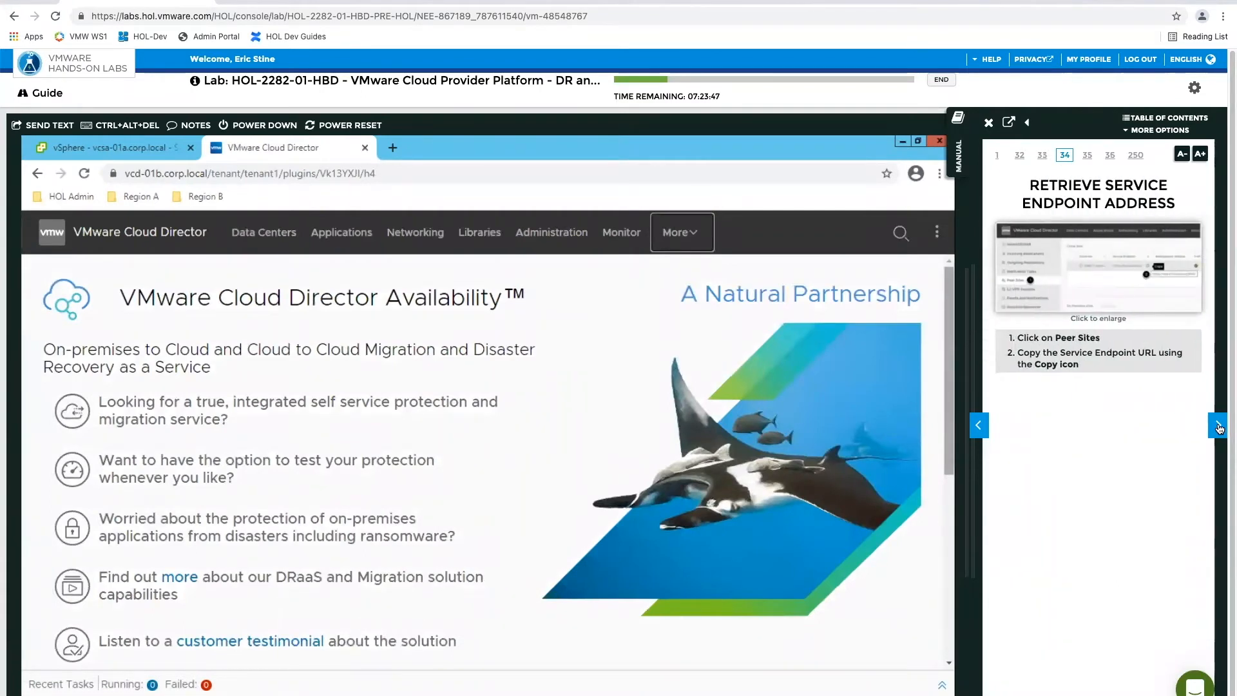
pyautogui.click(978, 425)
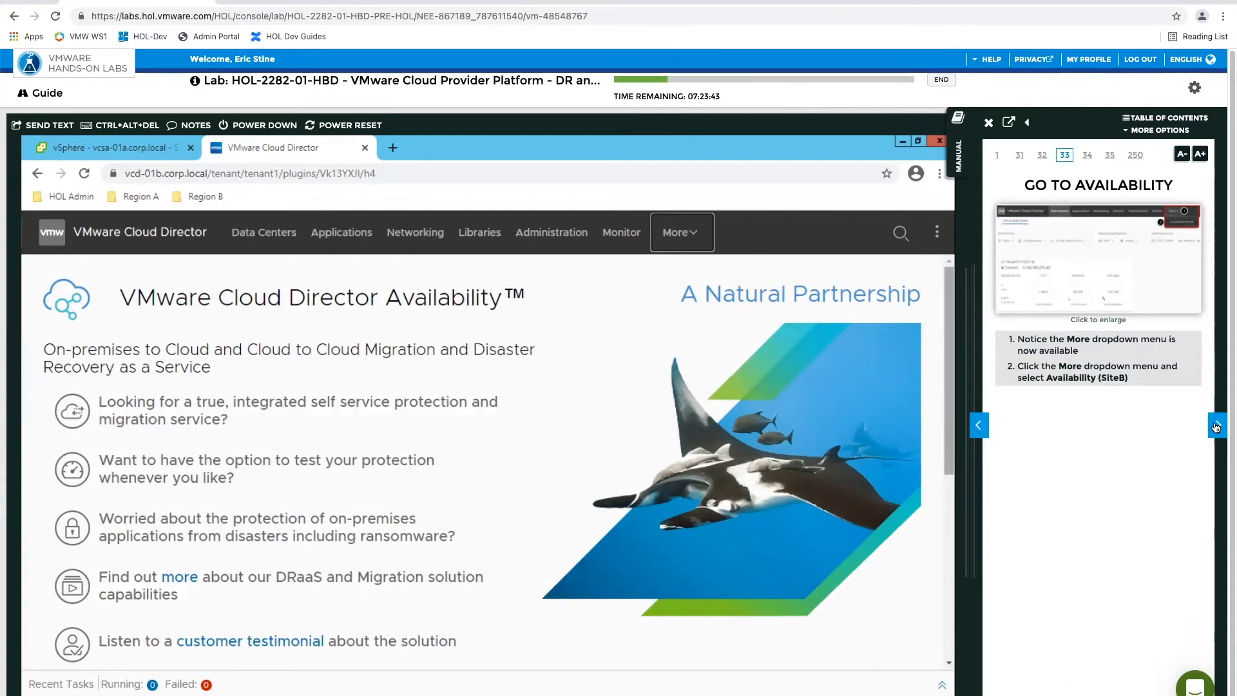
# Open VCD Site B - Provider and sign in with the saved administrator credentials
pyautogui.click(936, 233)
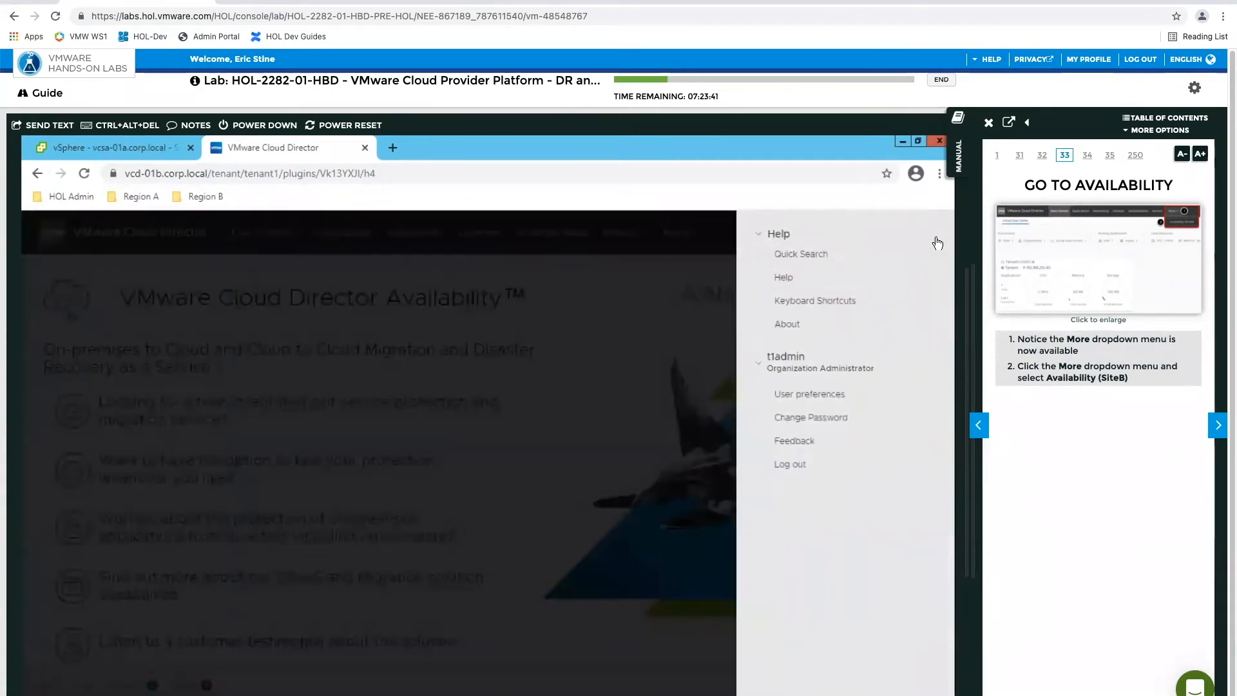
pyautogui.click(204, 196)
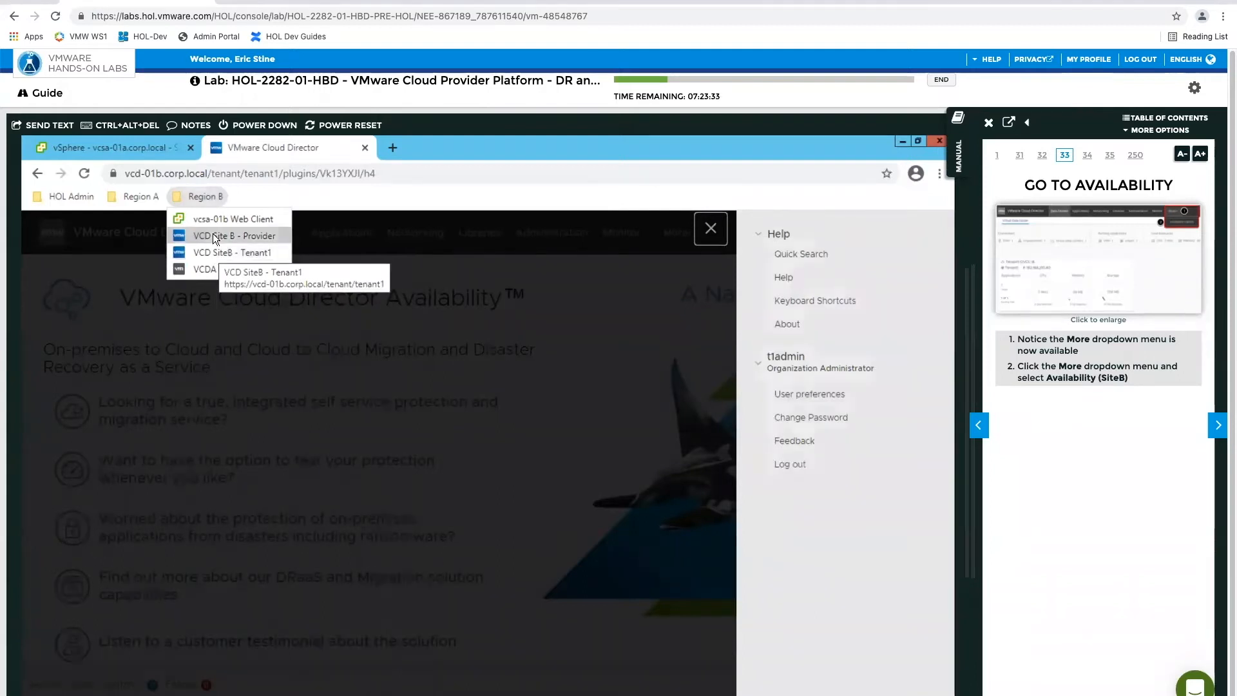
pyautogui.click(212, 236)
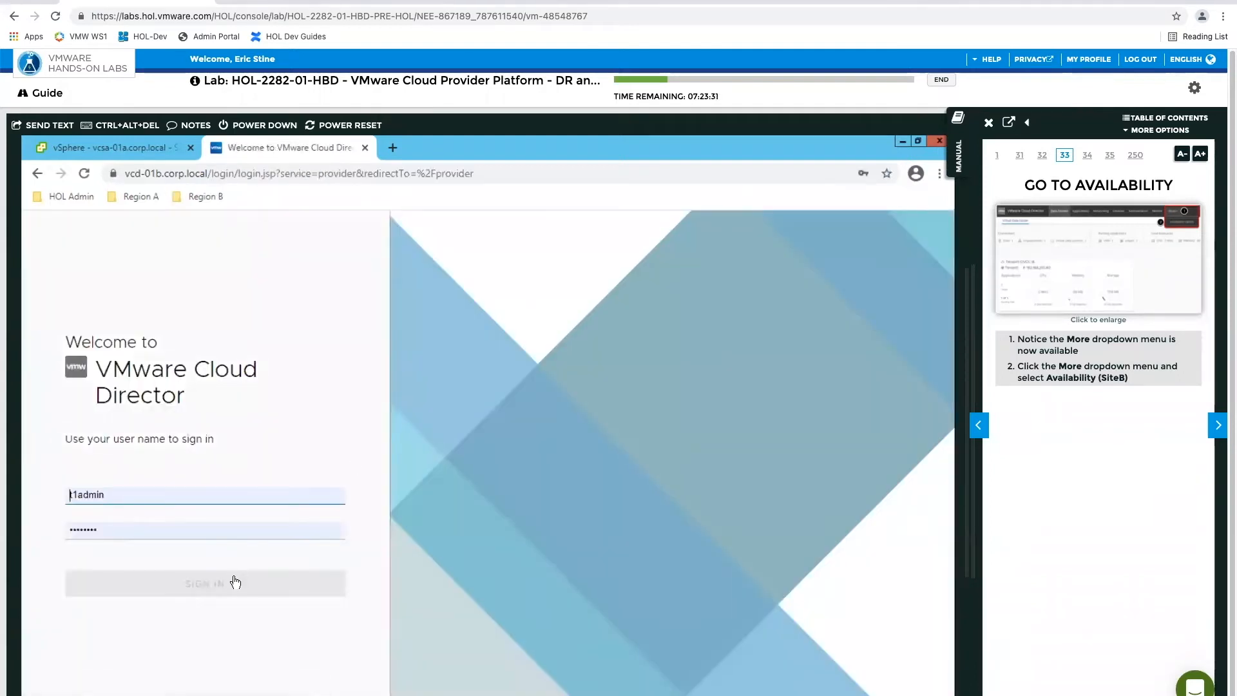
pyautogui.click(234, 582)
pyautogui.click(227, 487)
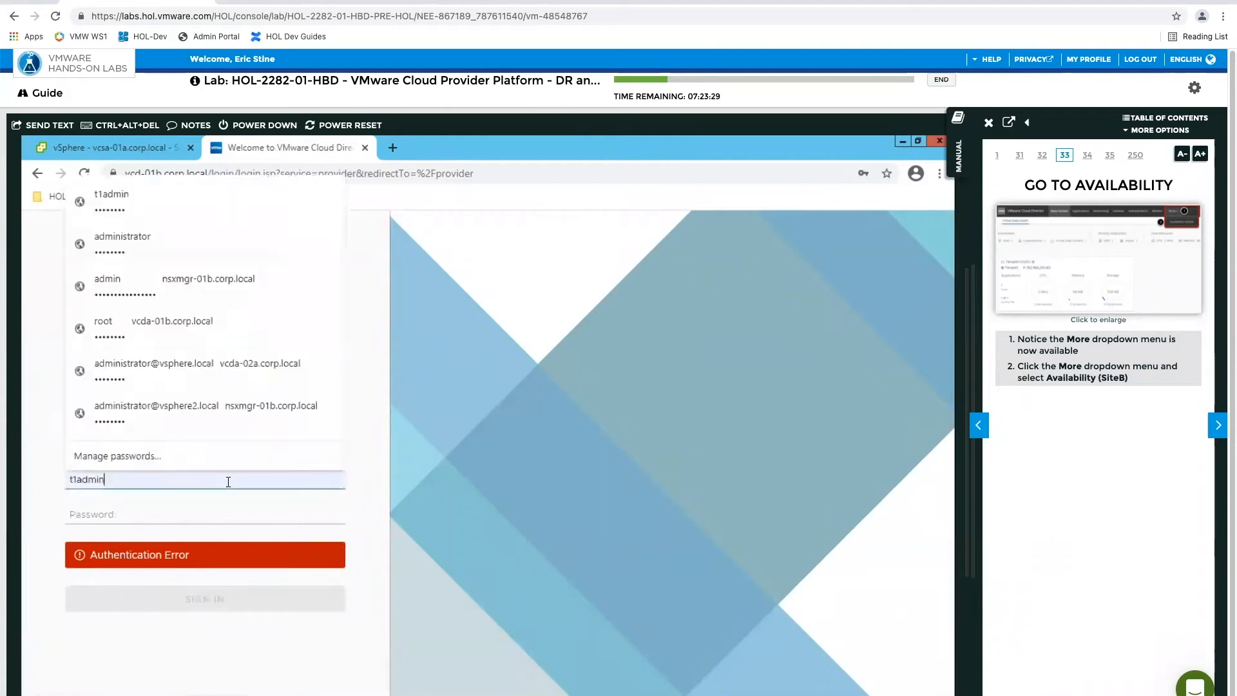
pyautogui.click(270, 598)
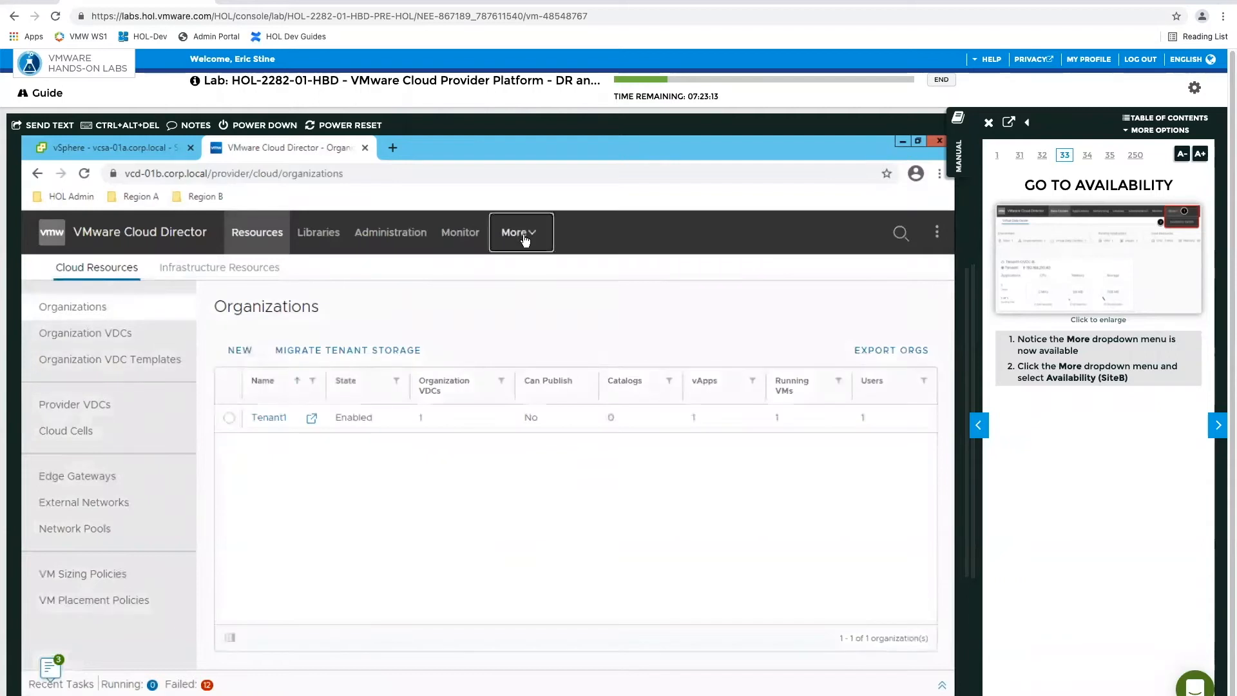
# Publish the Availability (SiteB) plugin from Customize Portal, scoped to service providers and tenants, for all tenants including Tenant1
pyautogui.click(524, 236)
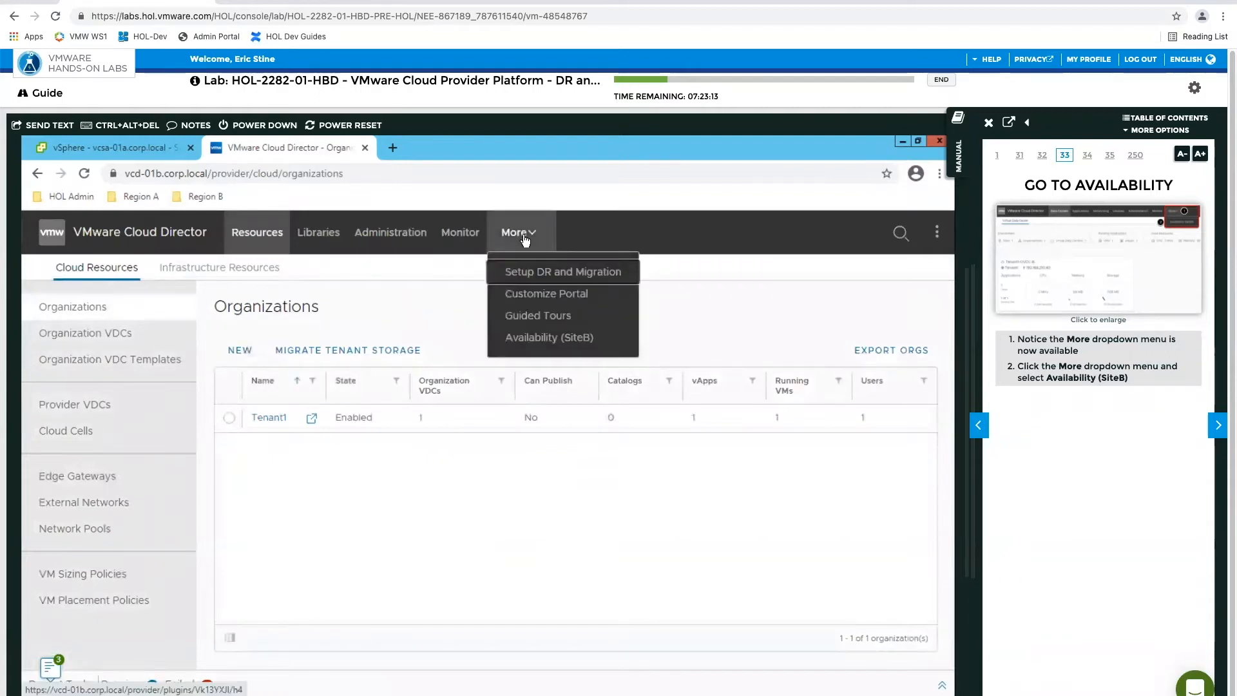
pyautogui.click(532, 296)
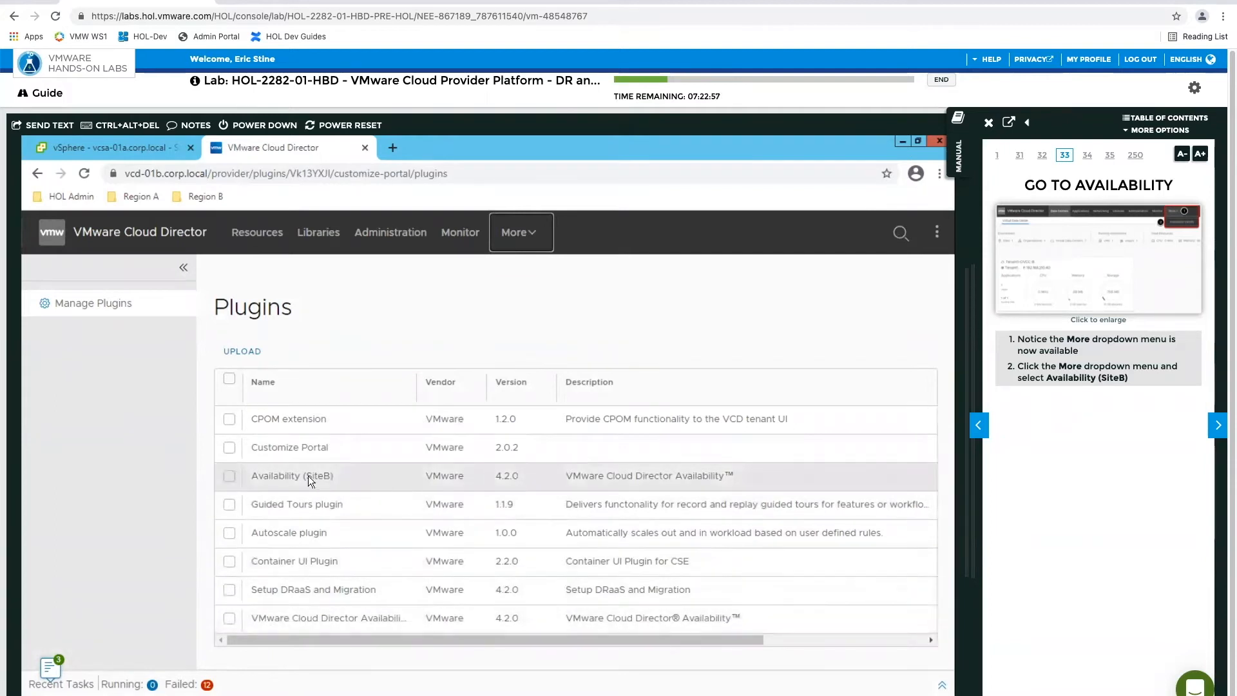
pyautogui.click(230, 476)
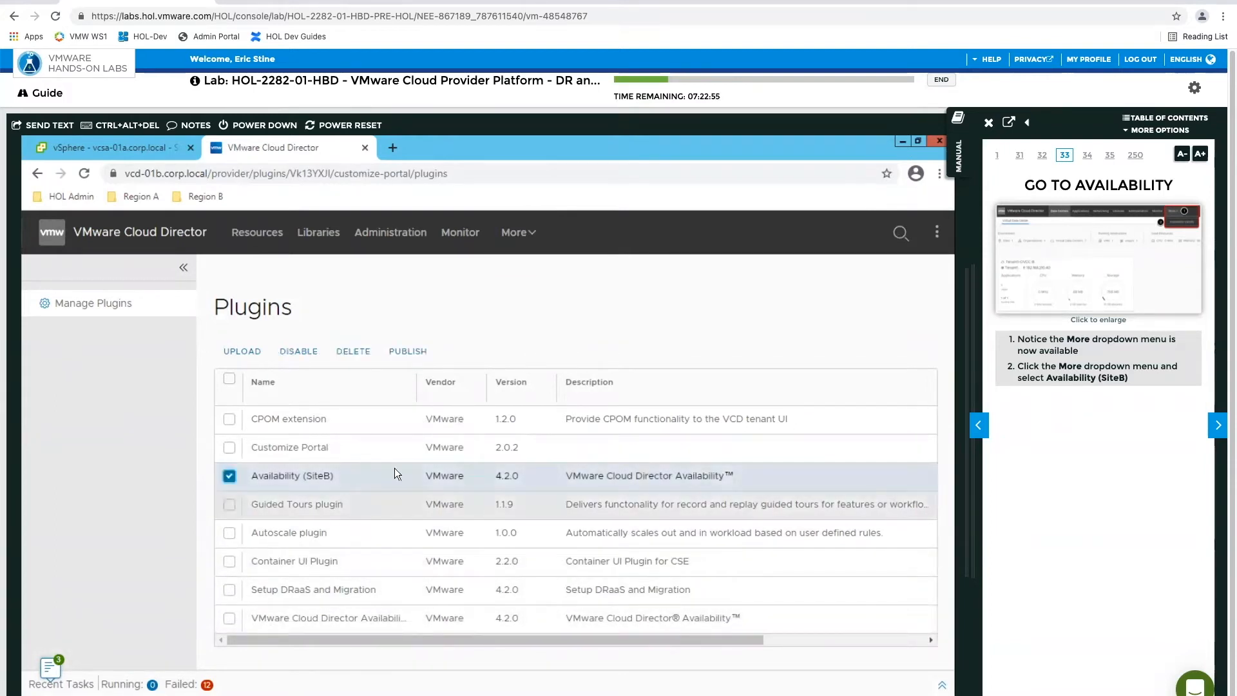
pyautogui.click(412, 353)
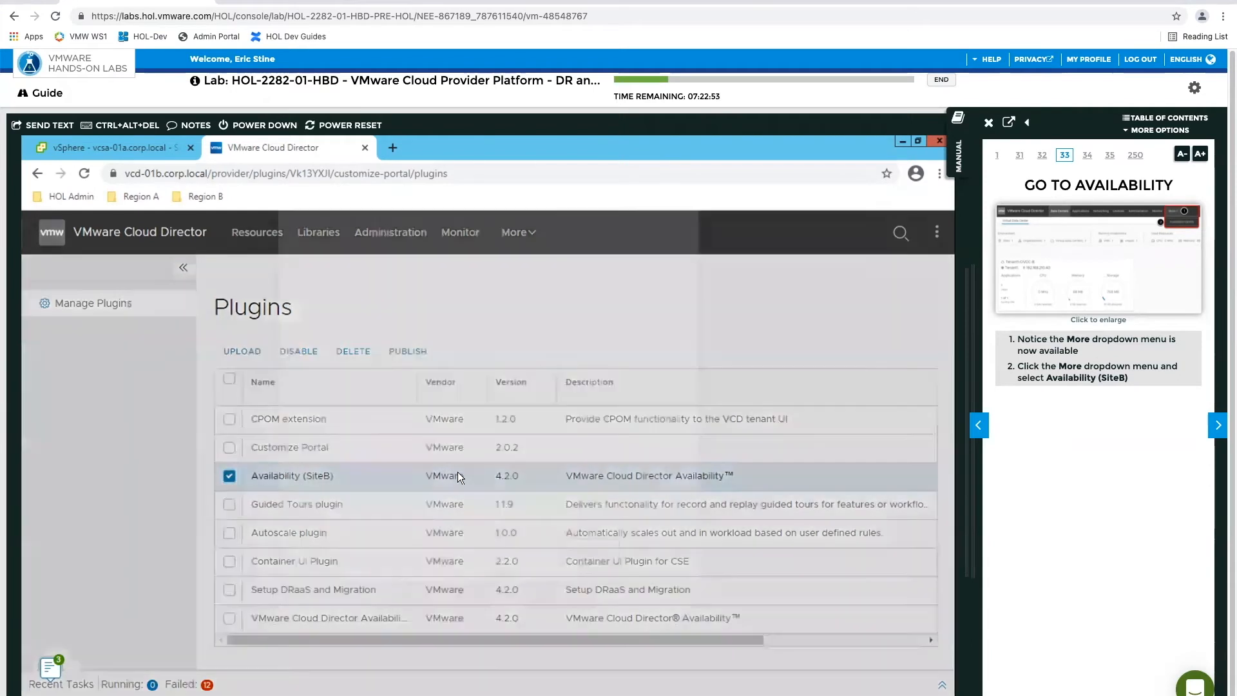
pyautogui.click(441, 326)
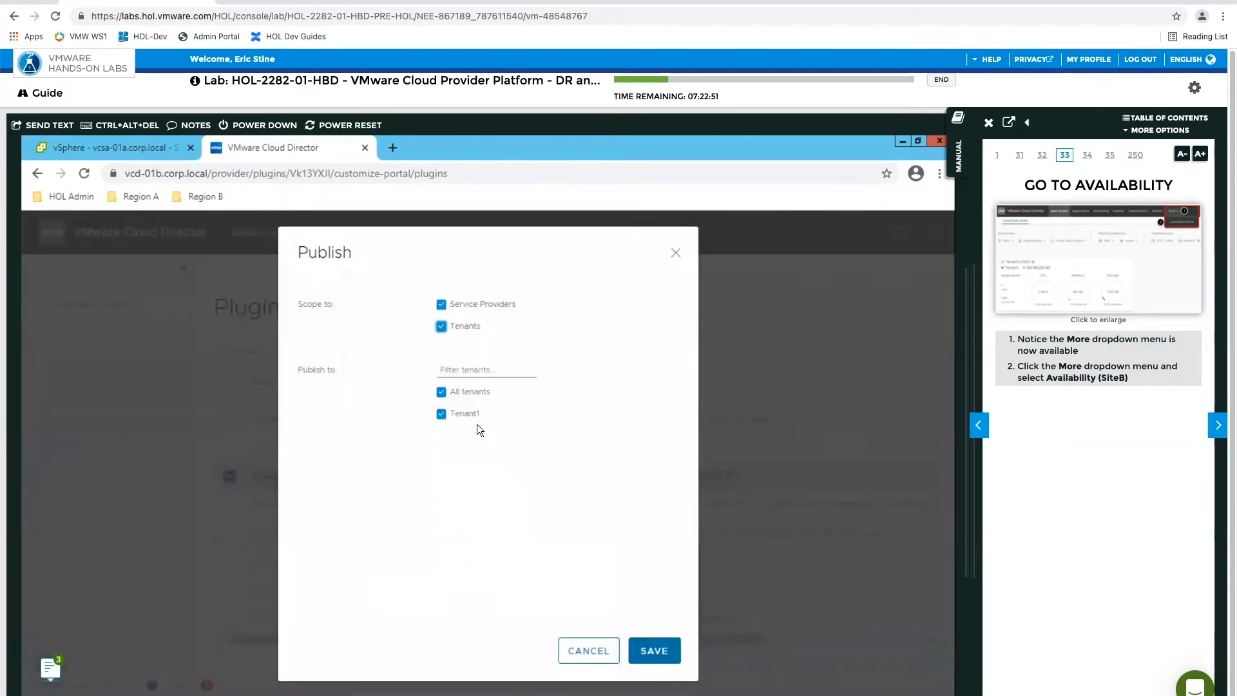
pyautogui.click(652, 650)
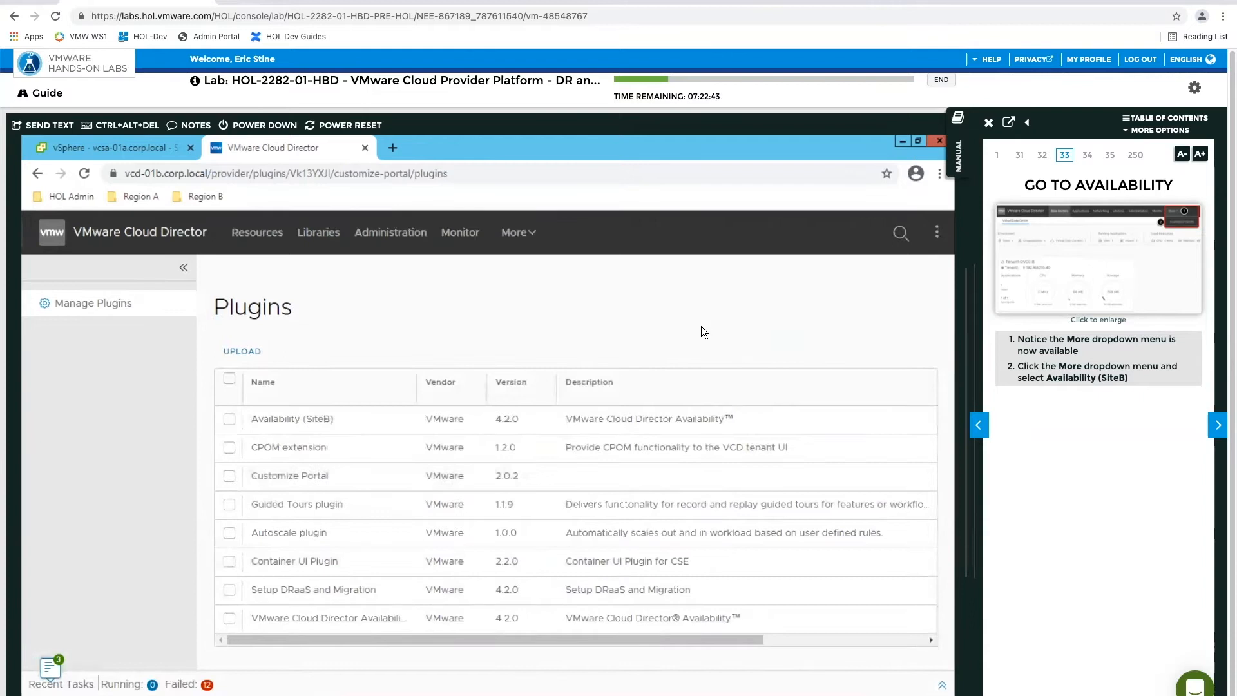
# Log out of the provider portal, and sign in to VCD SiteB - Tenant1 with the tenant administrator credentials
pyautogui.click(937, 232)
pyautogui.click(789, 487)
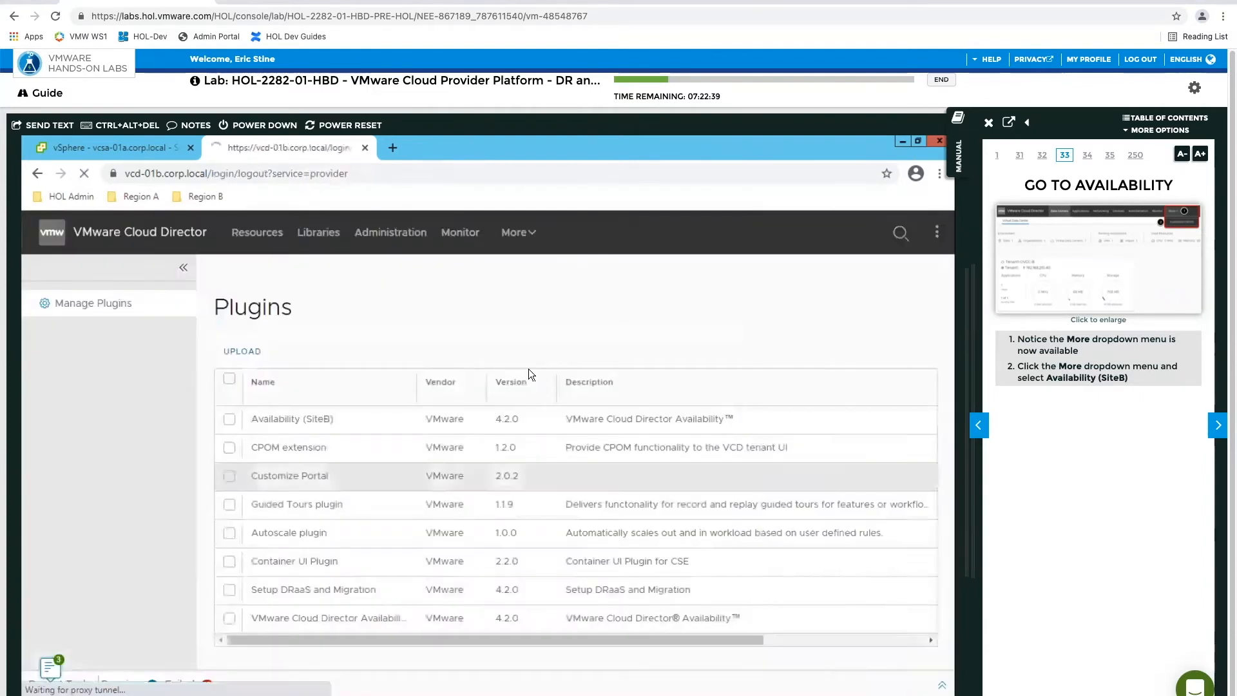
pyautogui.click(207, 195)
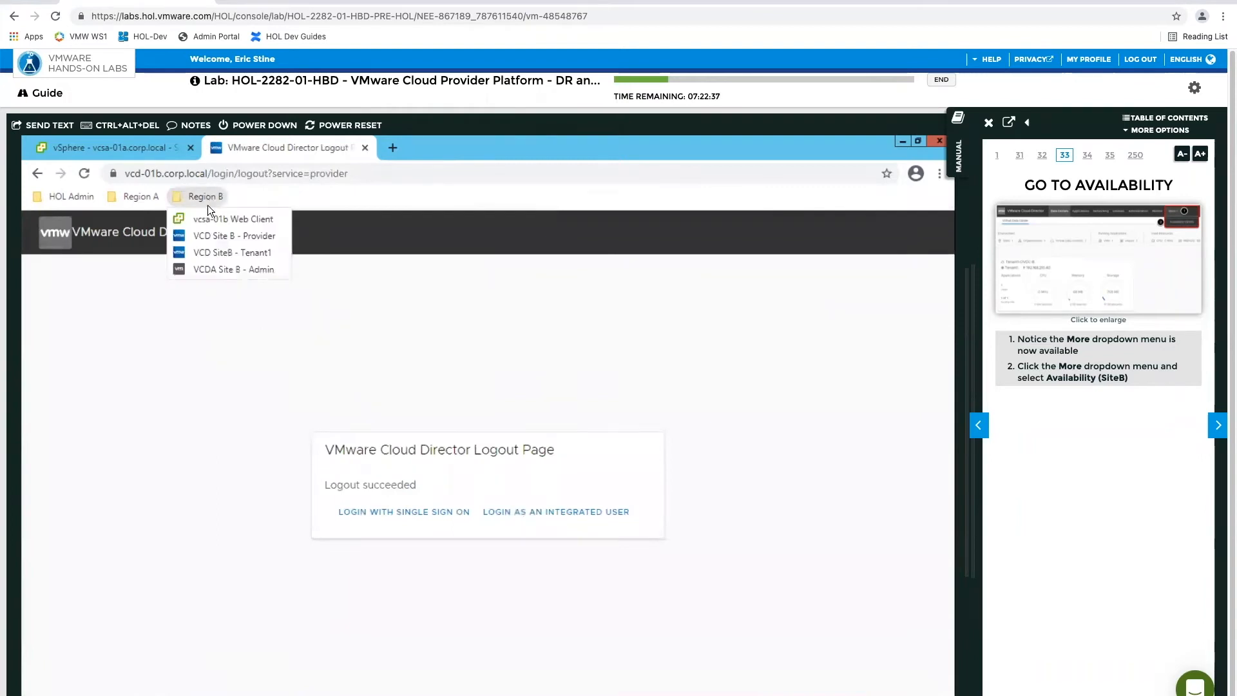
pyautogui.click(210, 252)
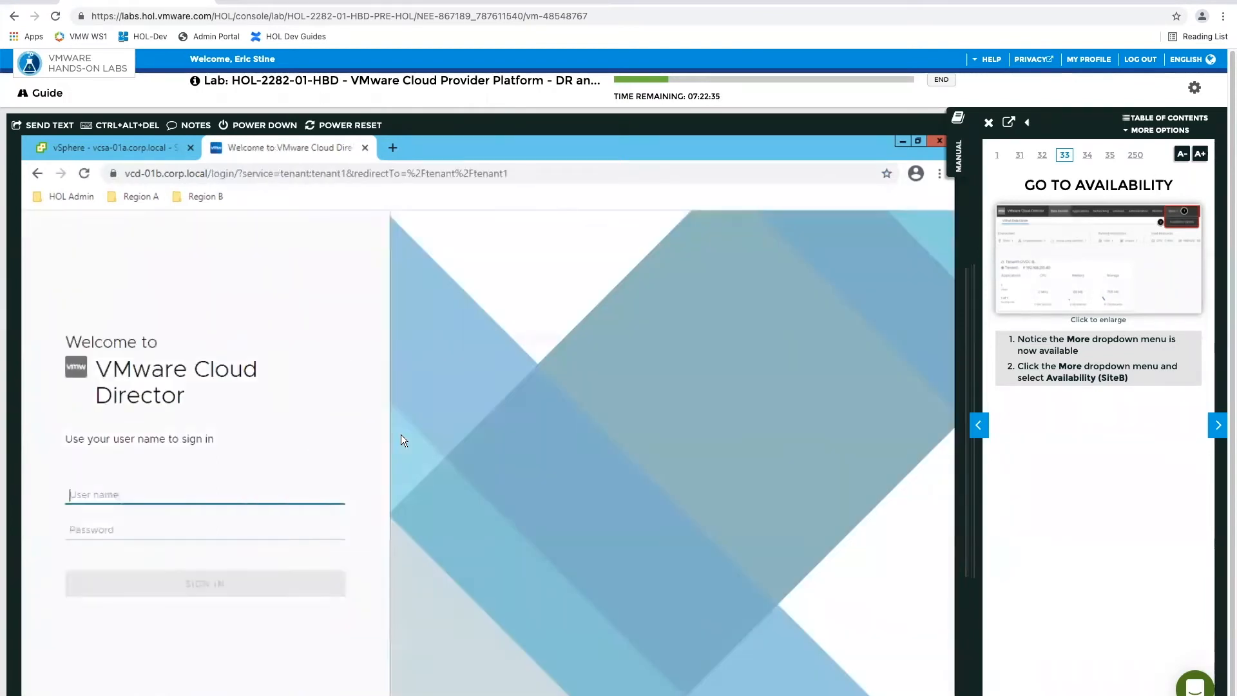
pyautogui.click(231, 572)
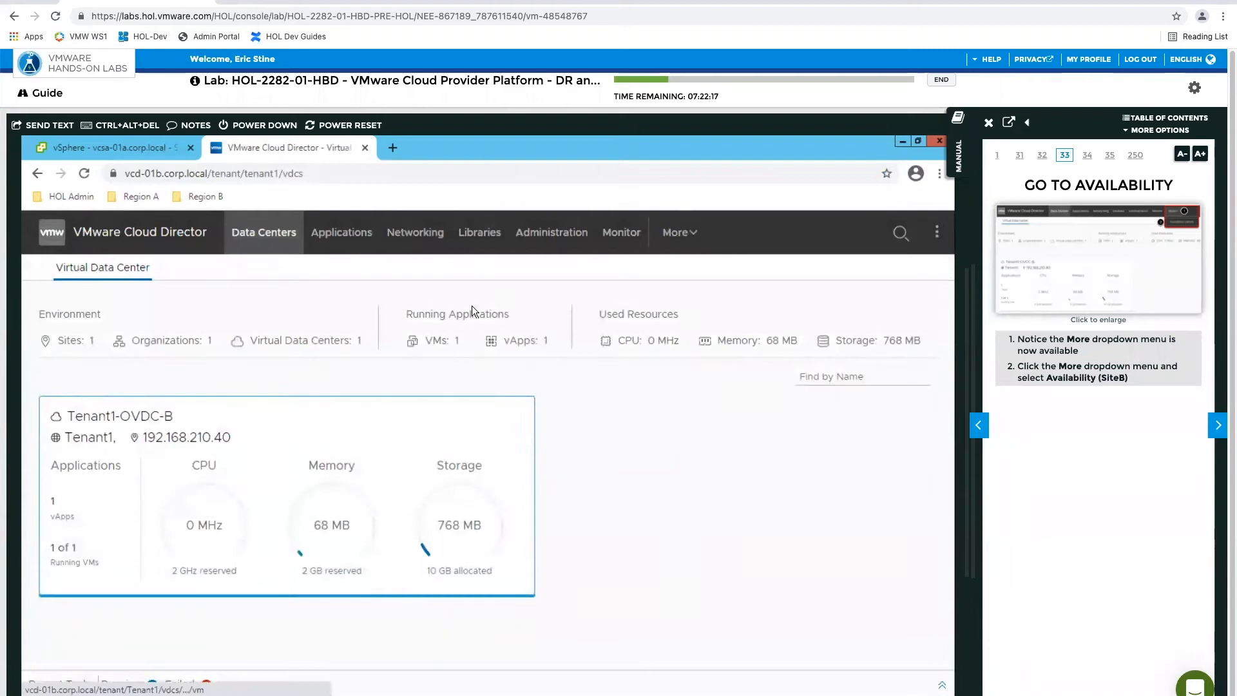
# Review the Setup DR and Migration page, and open Availability (SiteB) in the tenant portal
pyautogui.click(679, 237)
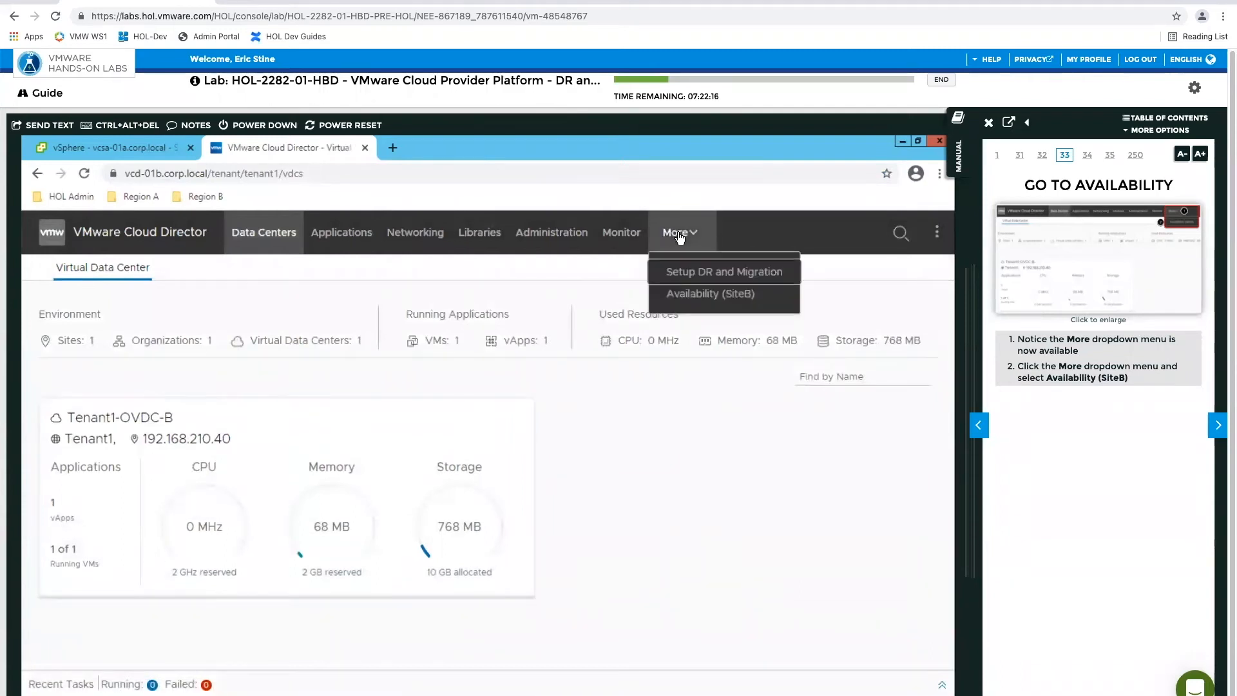
pyautogui.click(695, 275)
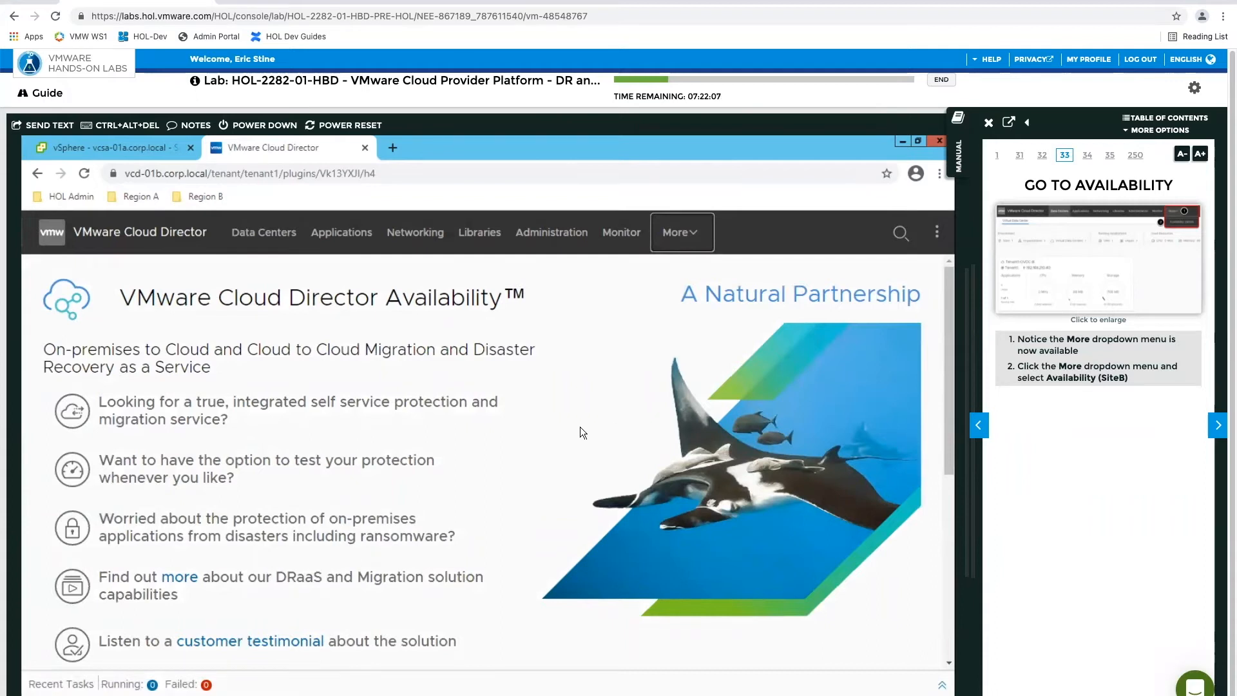
pyautogui.scroll(-5, 580, 426)
pyautogui.scroll(5, 579, 426)
pyautogui.click(692, 247)
pyautogui.click(677, 295)
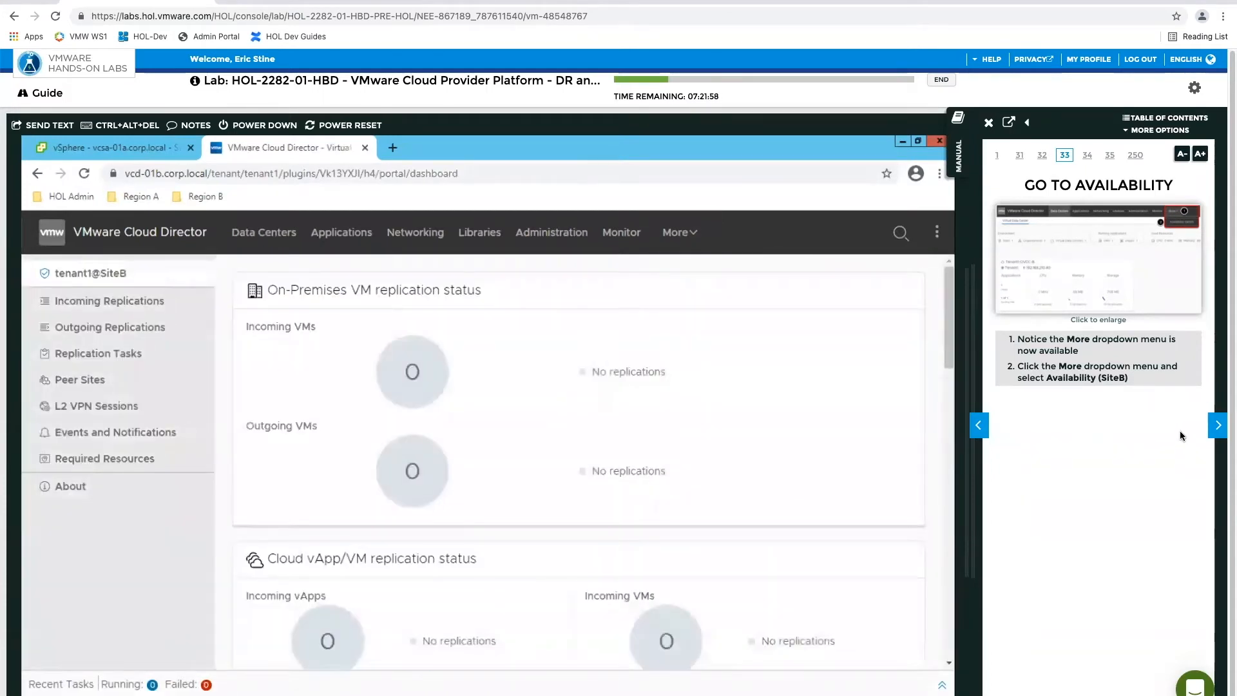
# Advance the manual to Retrieve Service Endpoint Address, and copy the SiteB service endpoint URL from Peer Sites
pyautogui.click(1217, 427)
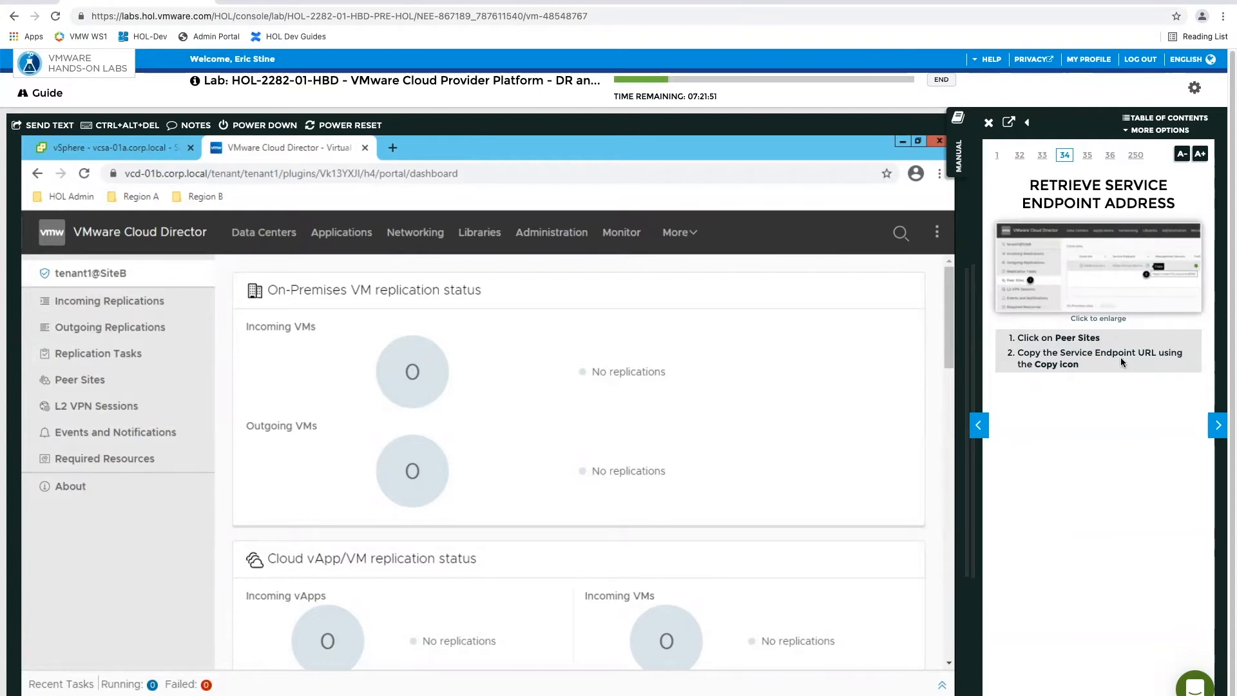
pyautogui.click(87, 381)
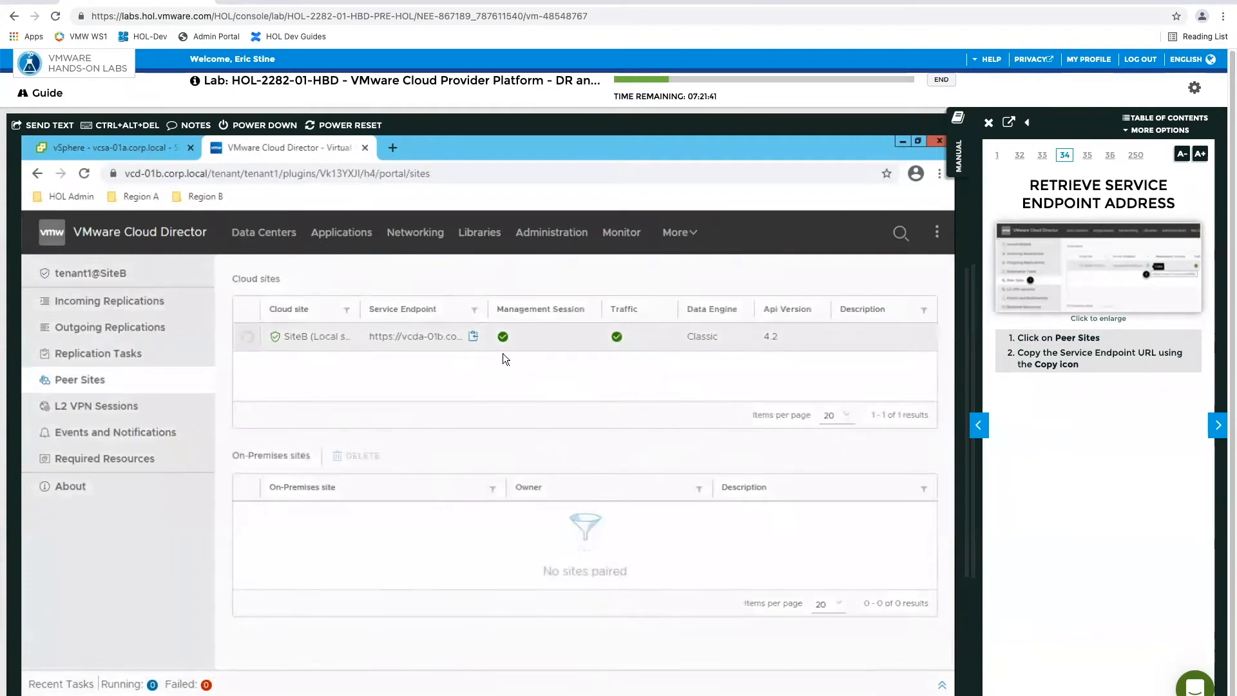
pyautogui.click(474, 338)
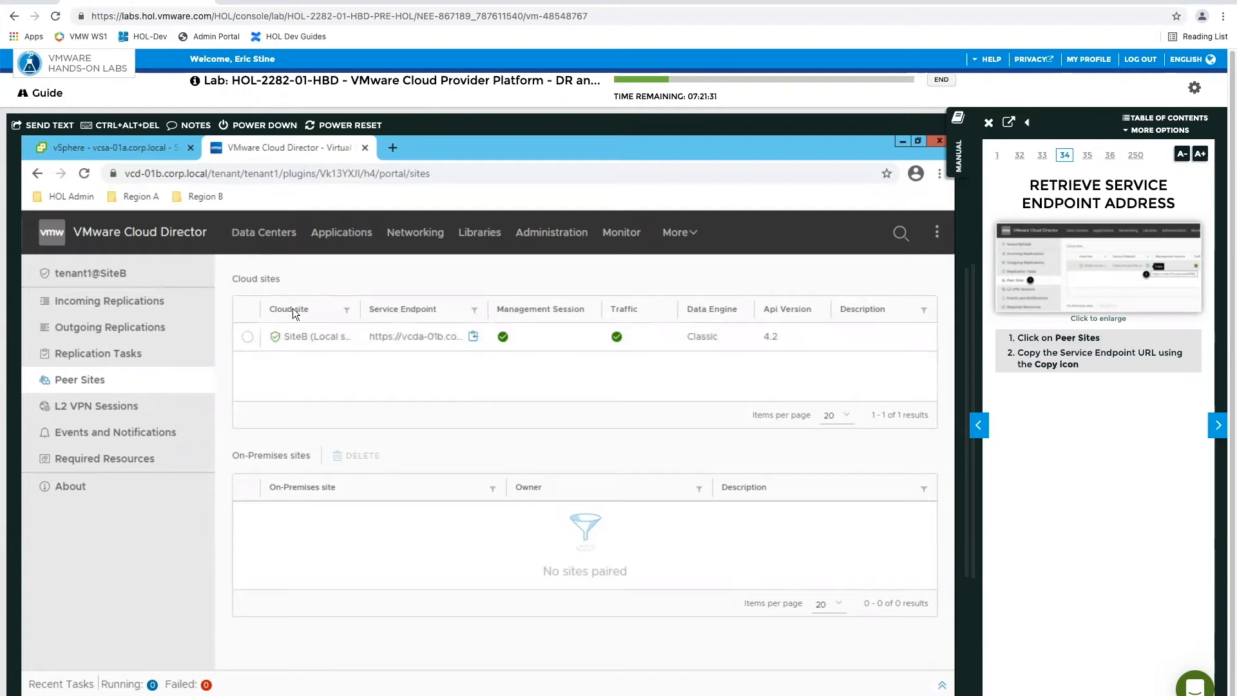
# Advance the manual to Switch to On-Prem Site, and open Cloud Provider DR and Migration in the on-premises vSphere Client
pyautogui.click(1218, 427)
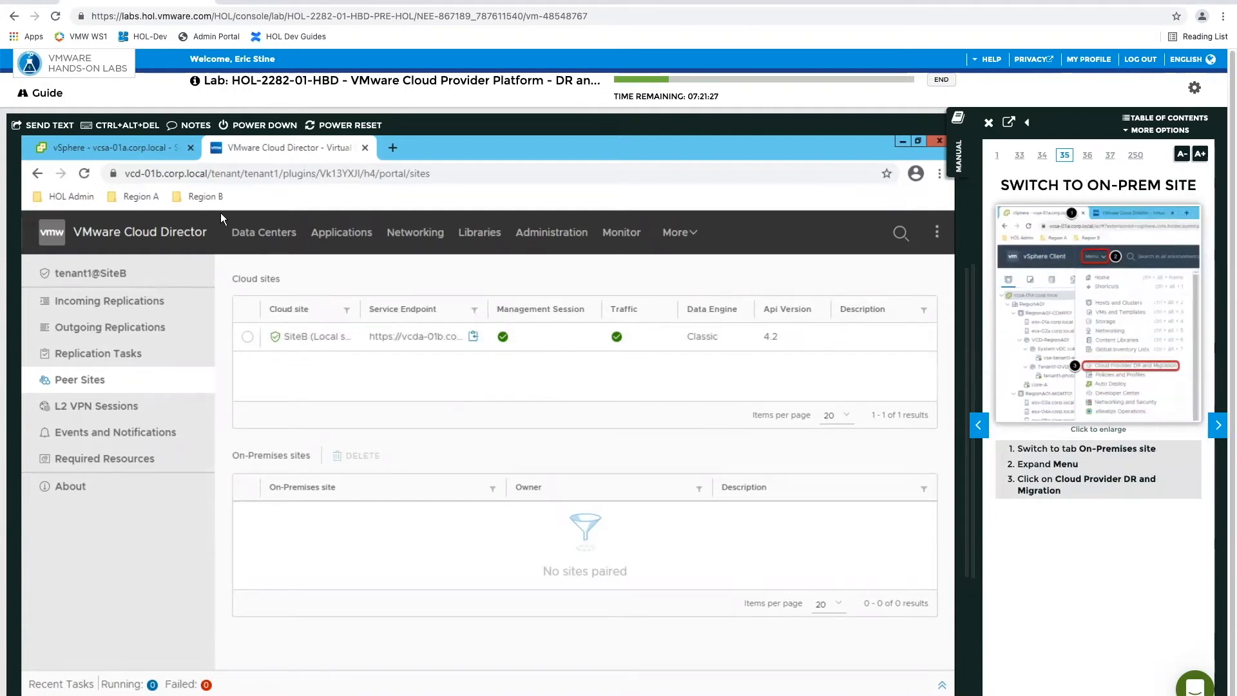
pyautogui.click(109, 150)
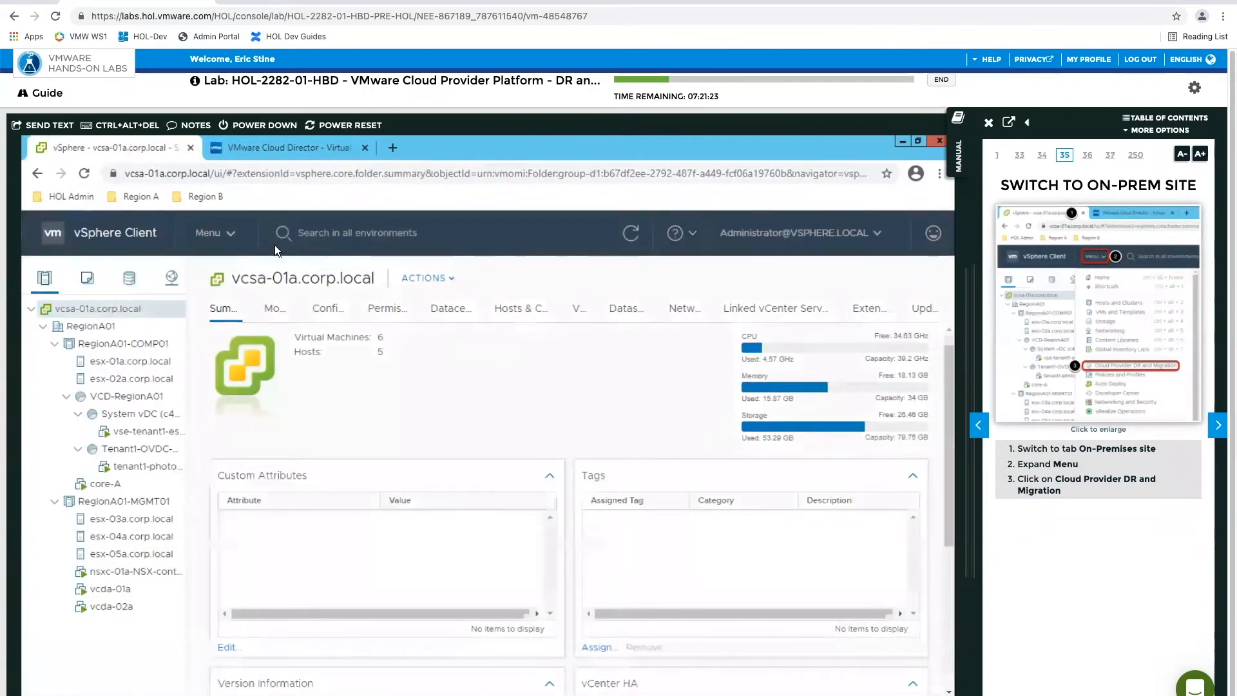
pyautogui.click(239, 236)
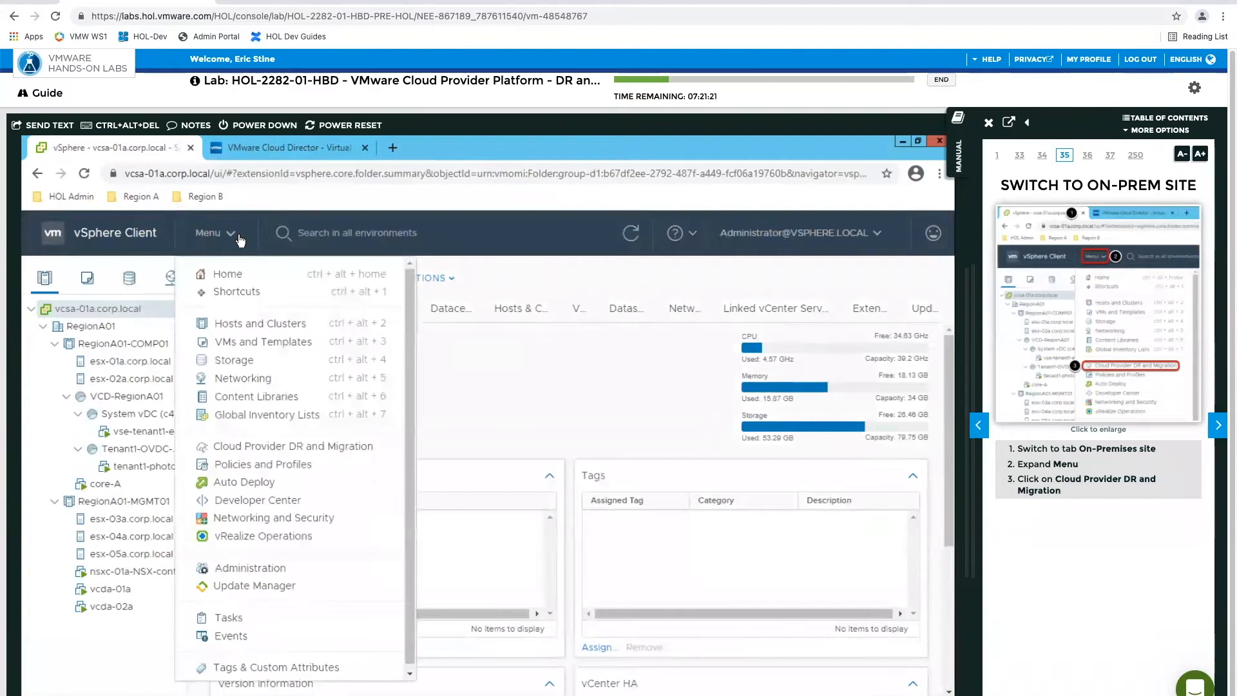
pyautogui.click(257, 449)
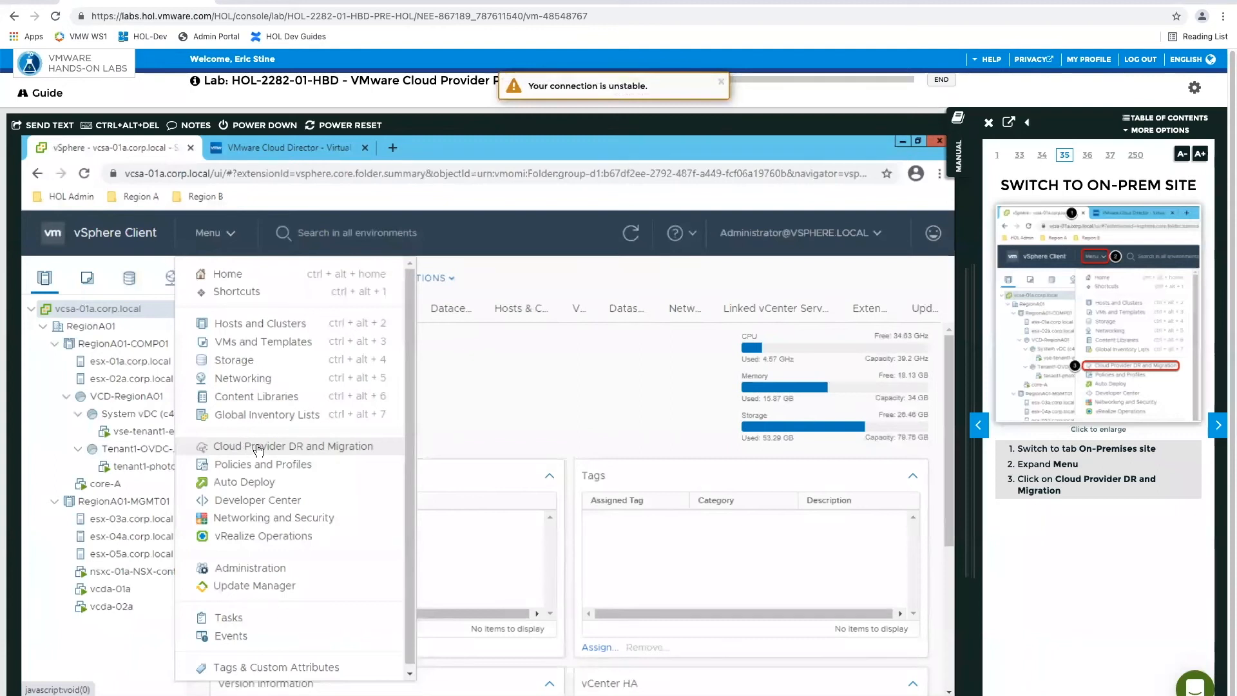
# Advance the manual to Configure Pairing from On-Premises to Cloud, review the unpaired service page, and open the New Pairing wizard
pyautogui.click(1218, 428)
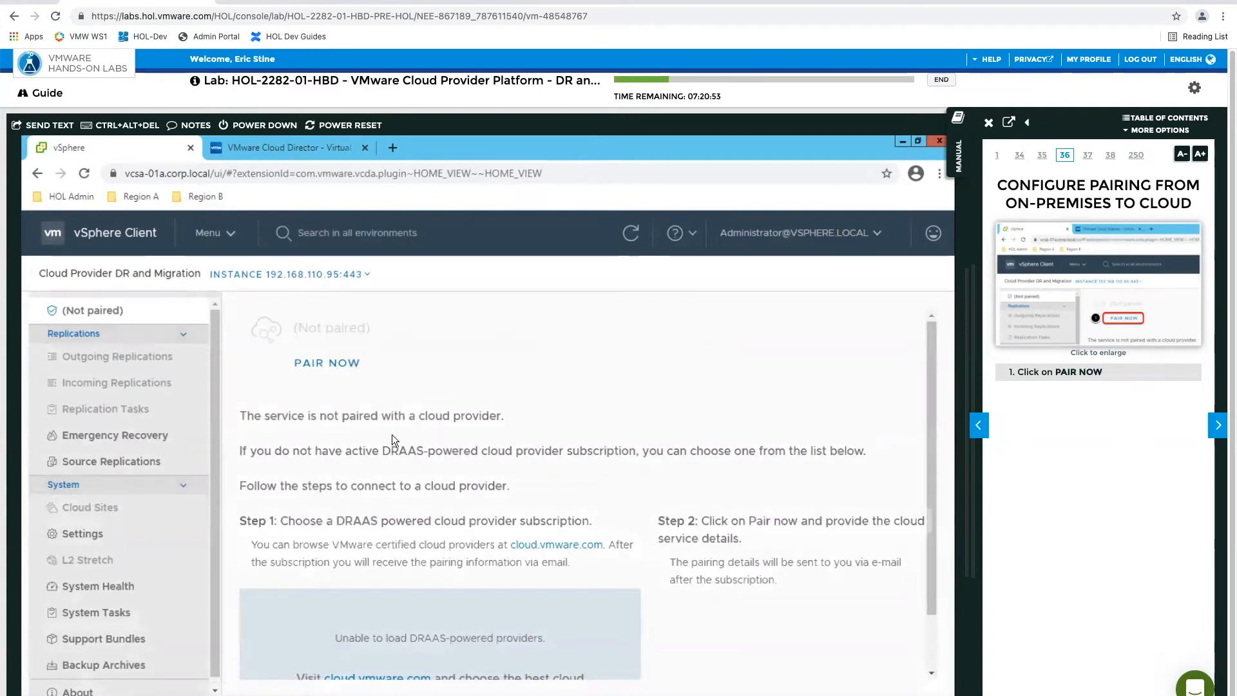
pyautogui.scroll(-1, 387, 441)
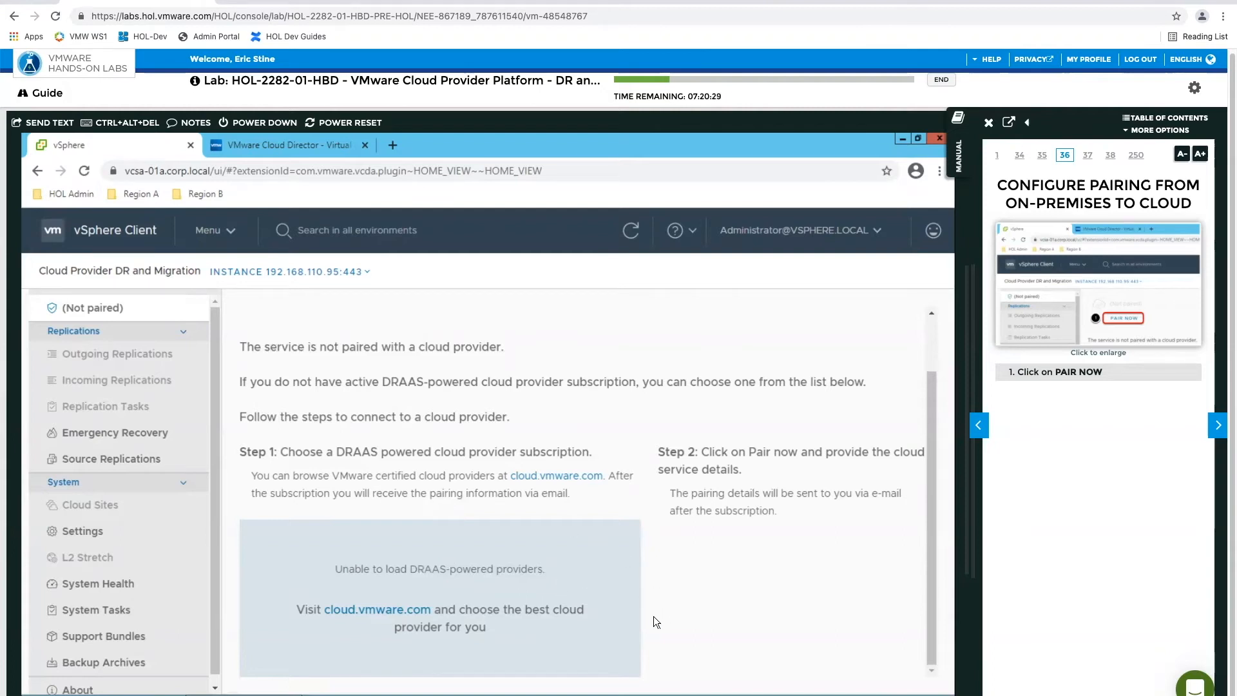
pyautogui.scroll(1, 585, 523)
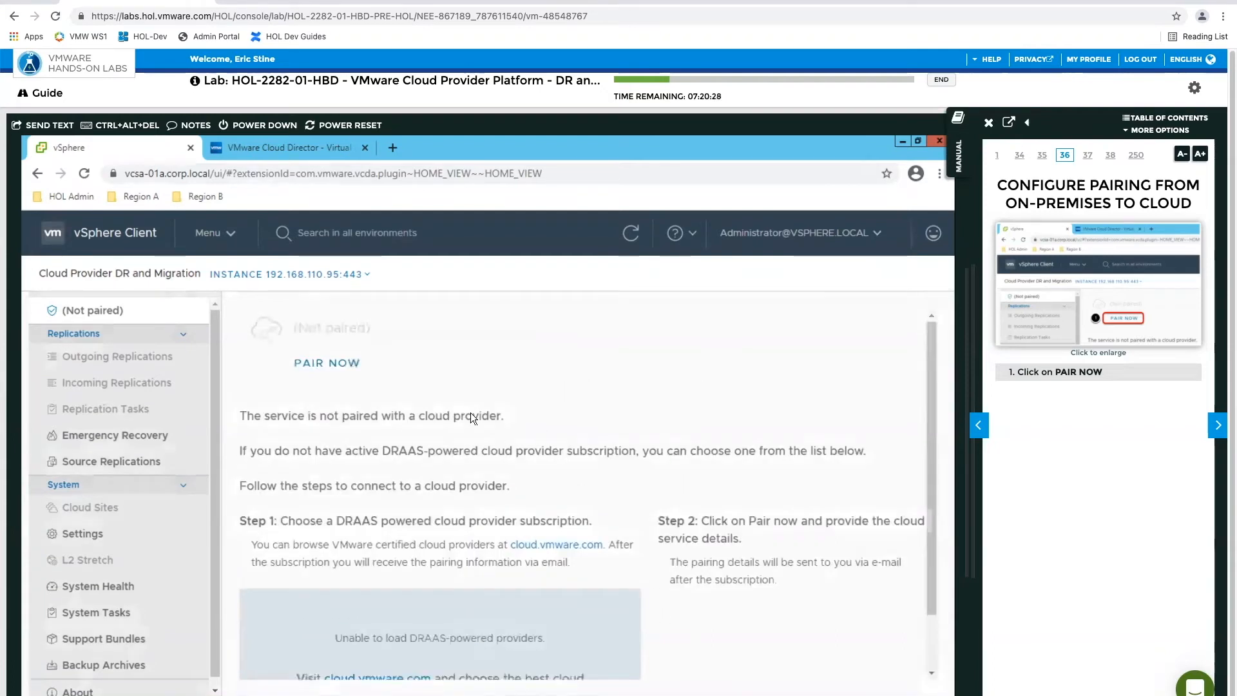
pyautogui.click(332, 365)
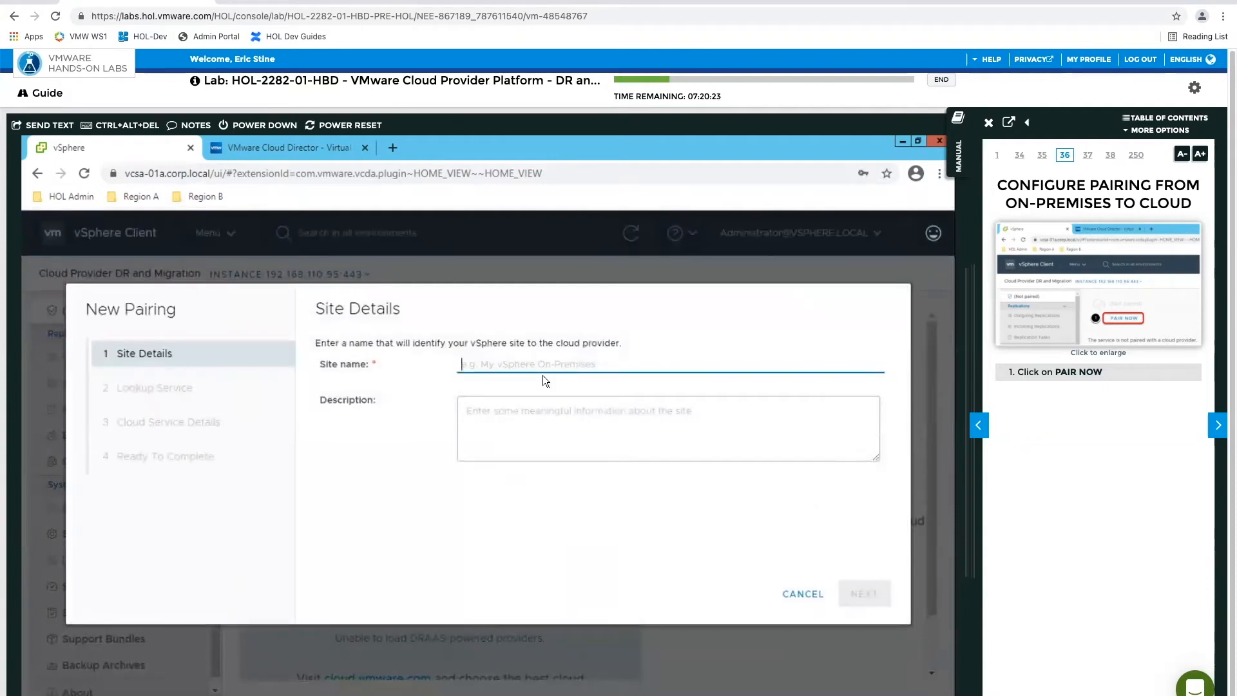
# Advance the manual through the site and lookup service pages, setting the site name to vSphere-On-Prem and accepting the prefilled lookup service details
pyautogui.click(1220, 426)
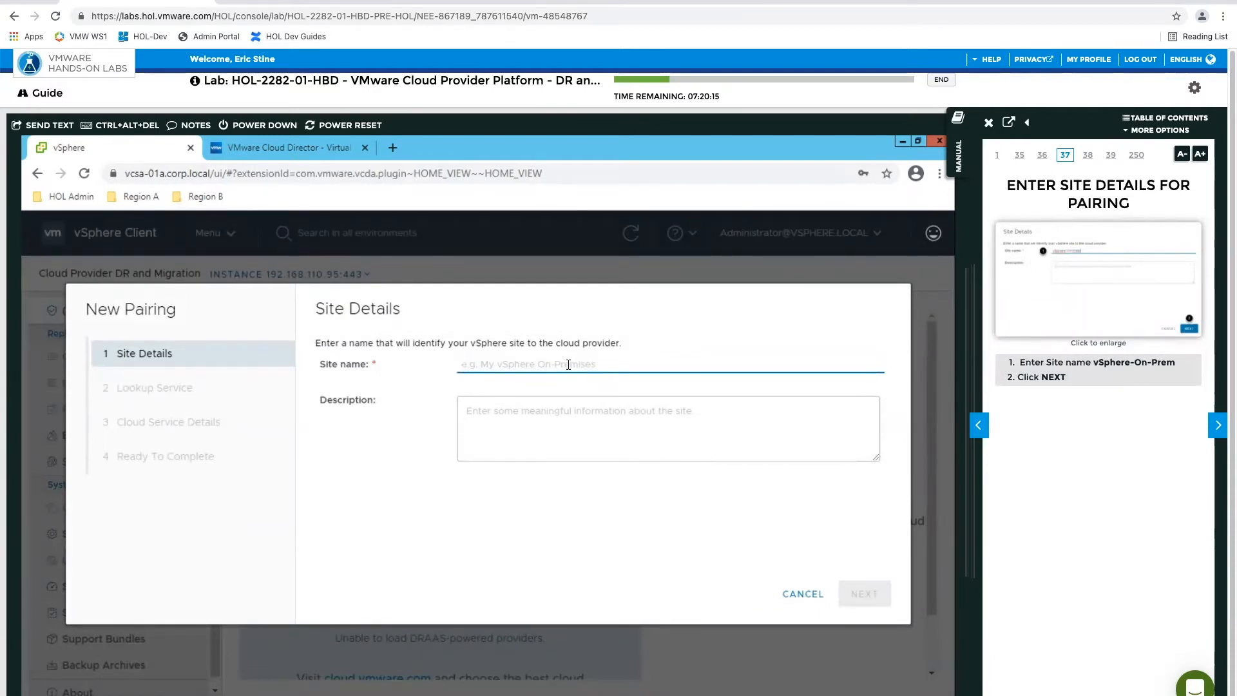
pyautogui.write('vS')
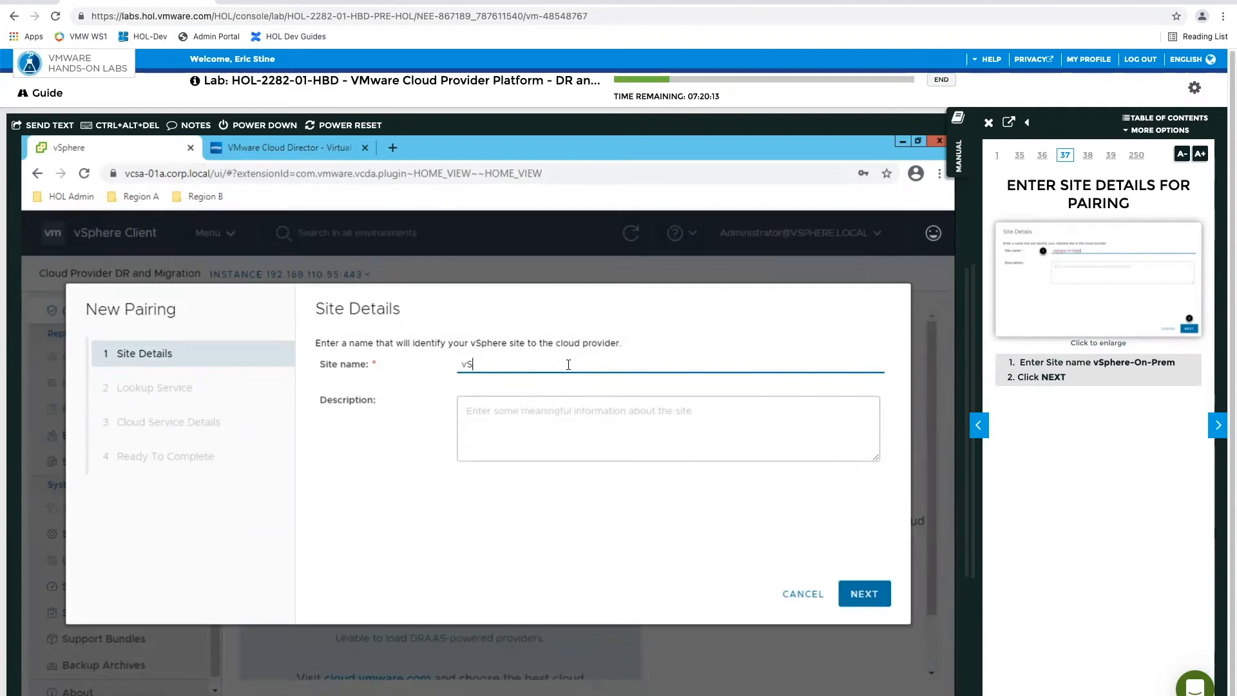
pyautogui.write('phere-On-Prem')
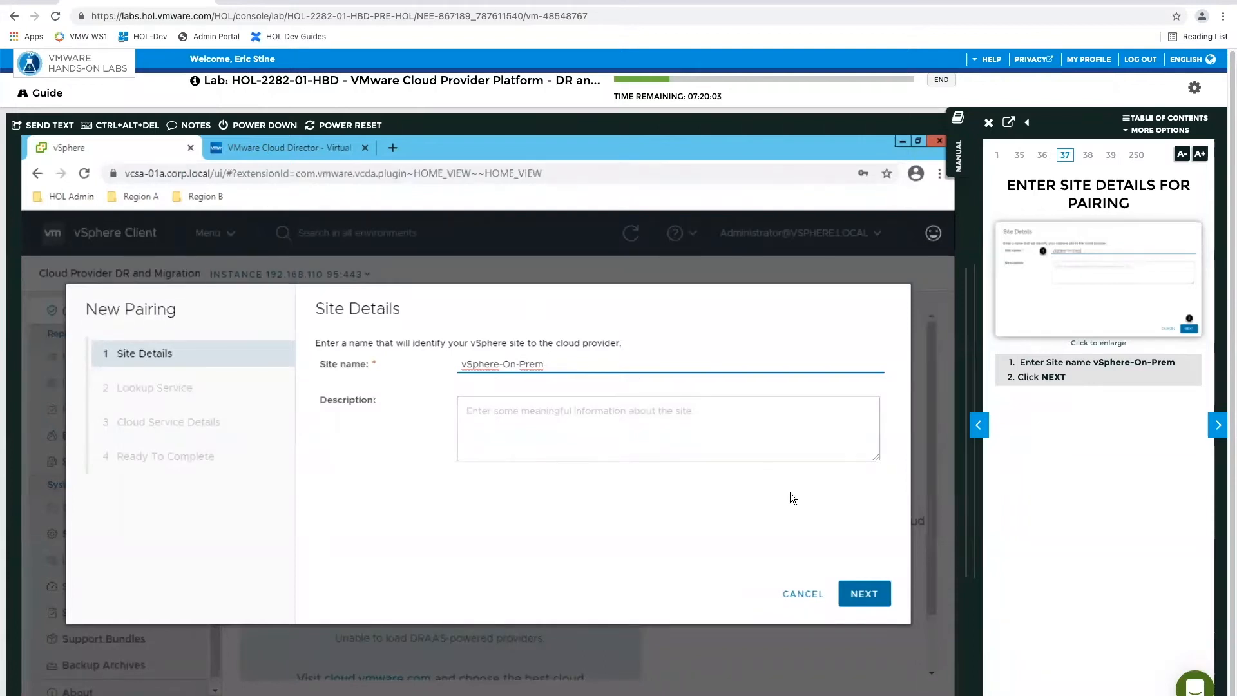
pyautogui.click(860, 589)
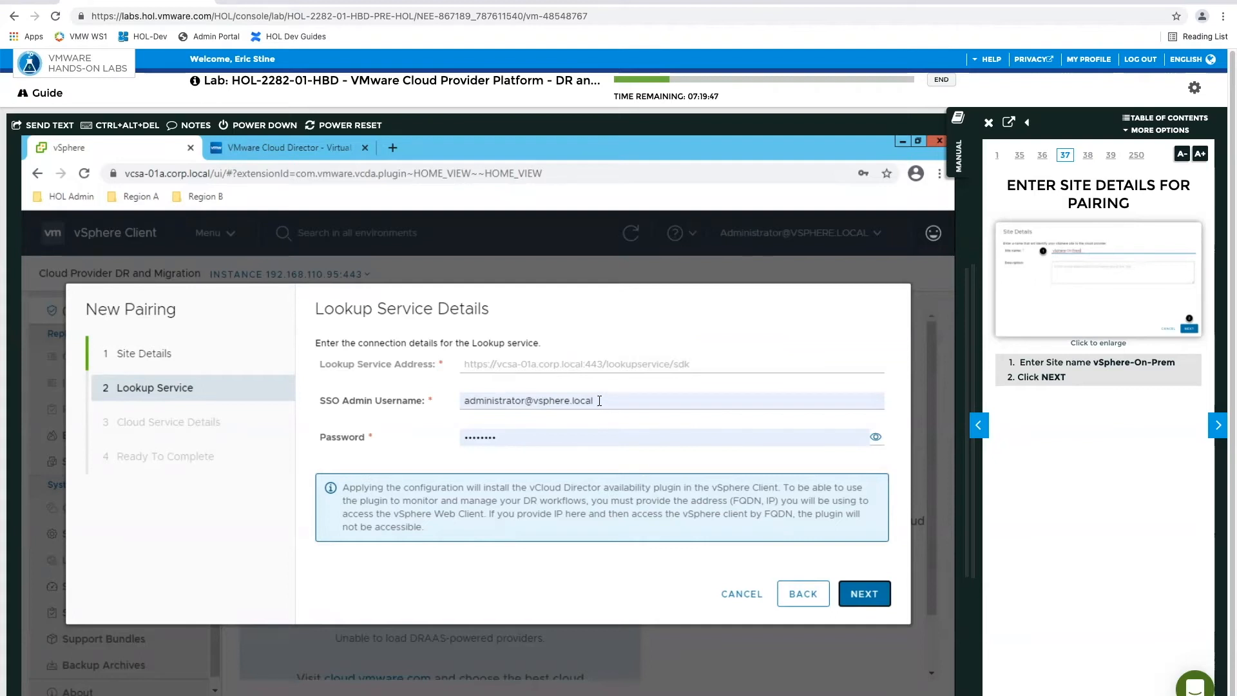
pyautogui.click(1217, 428)
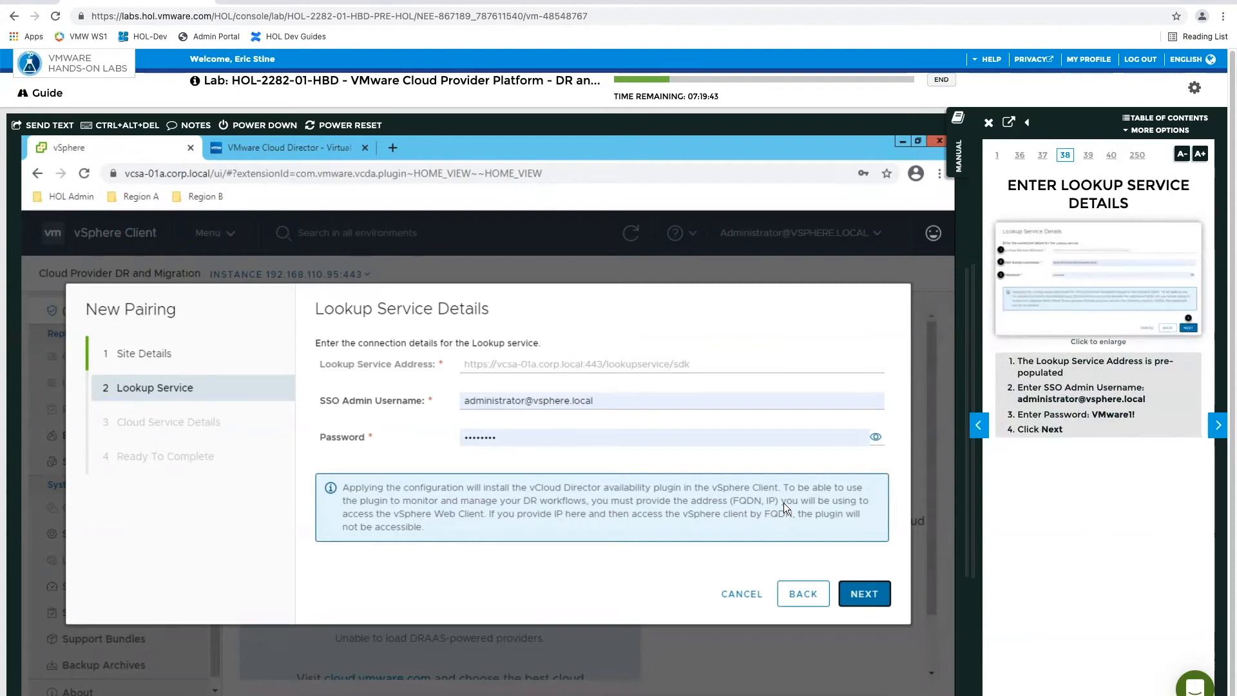
pyautogui.click(865, 596)
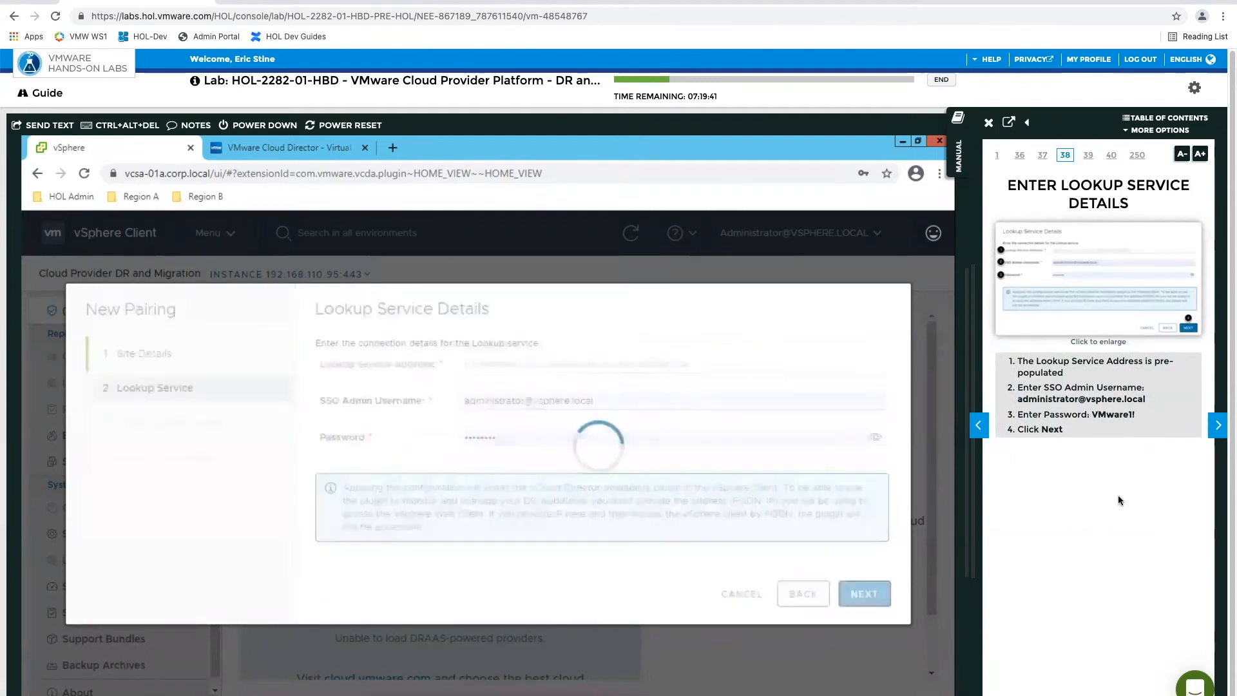
pyautogui.click(1218, 424)
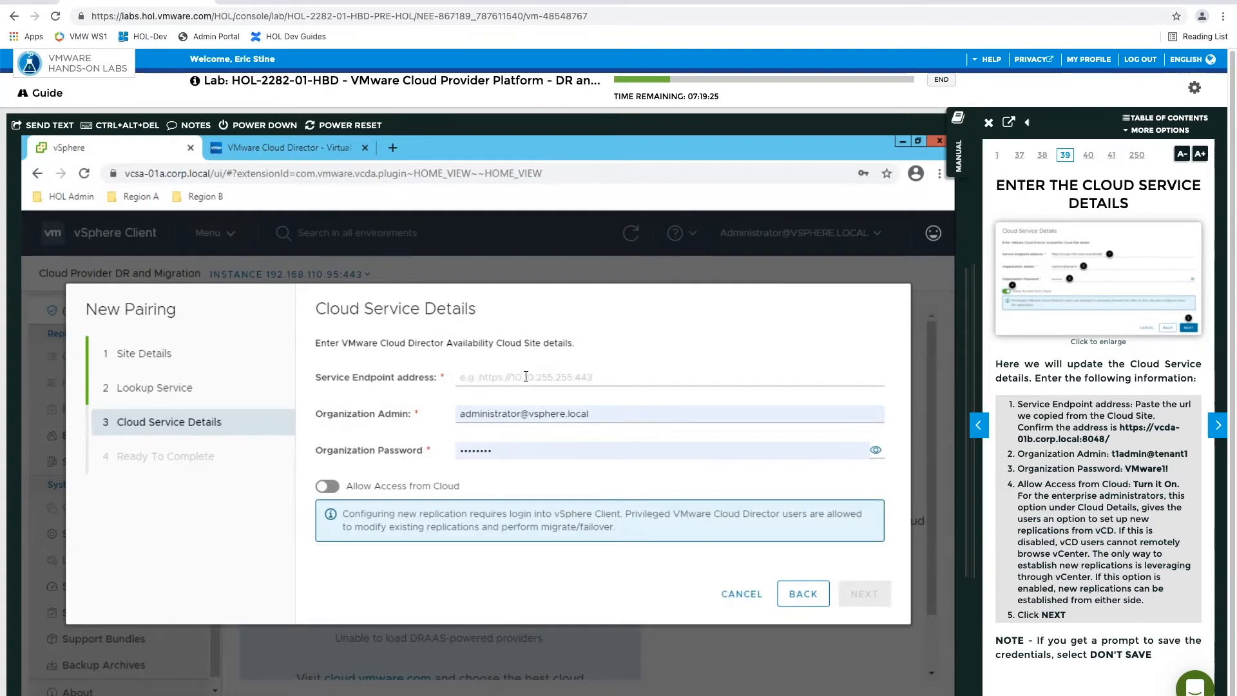
pyautogui.rightClick(526, 376)
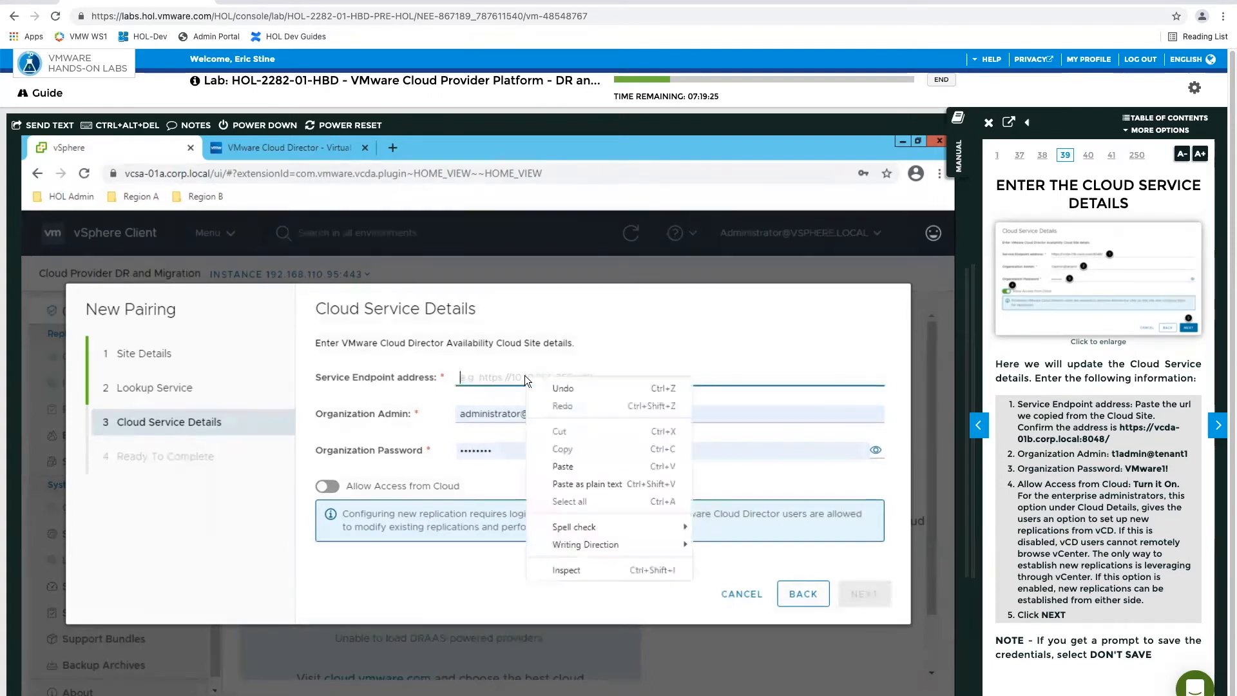
pyautogui.click(561, 466)
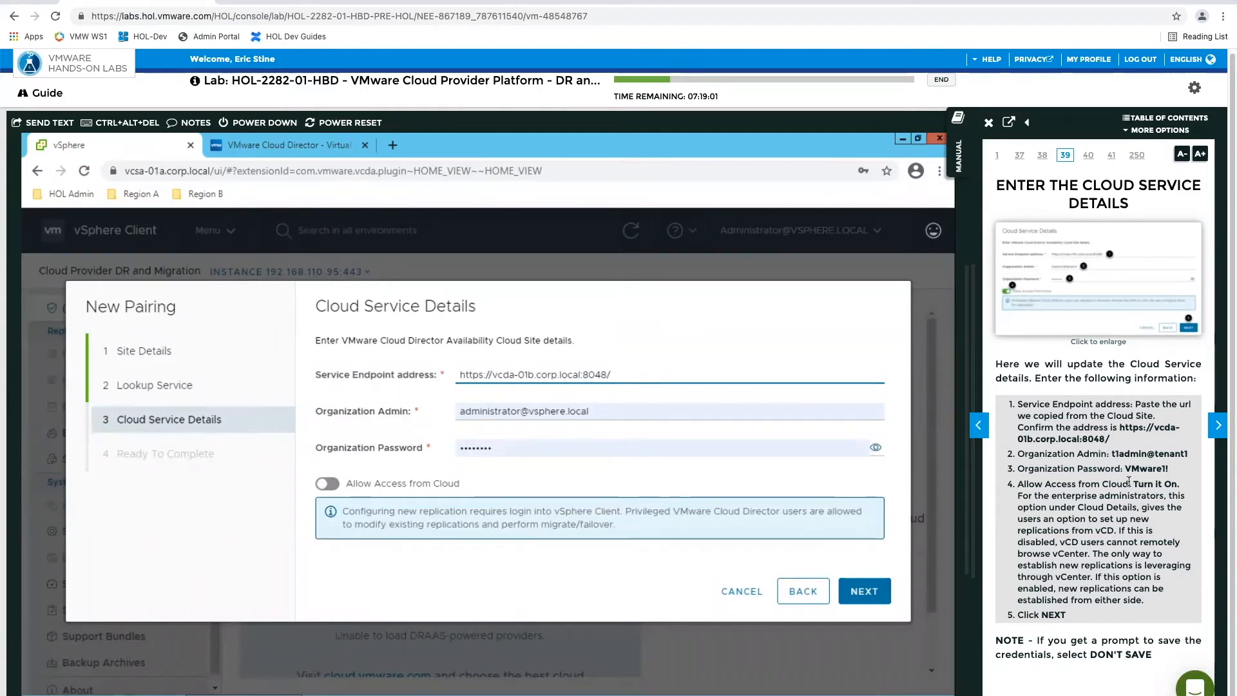
# Set the organization admin to t1admin@tenant1, filling the organization password from the saved t1admin login, and enable Allow Access from Cloud
pyautogui.click(610, 410)
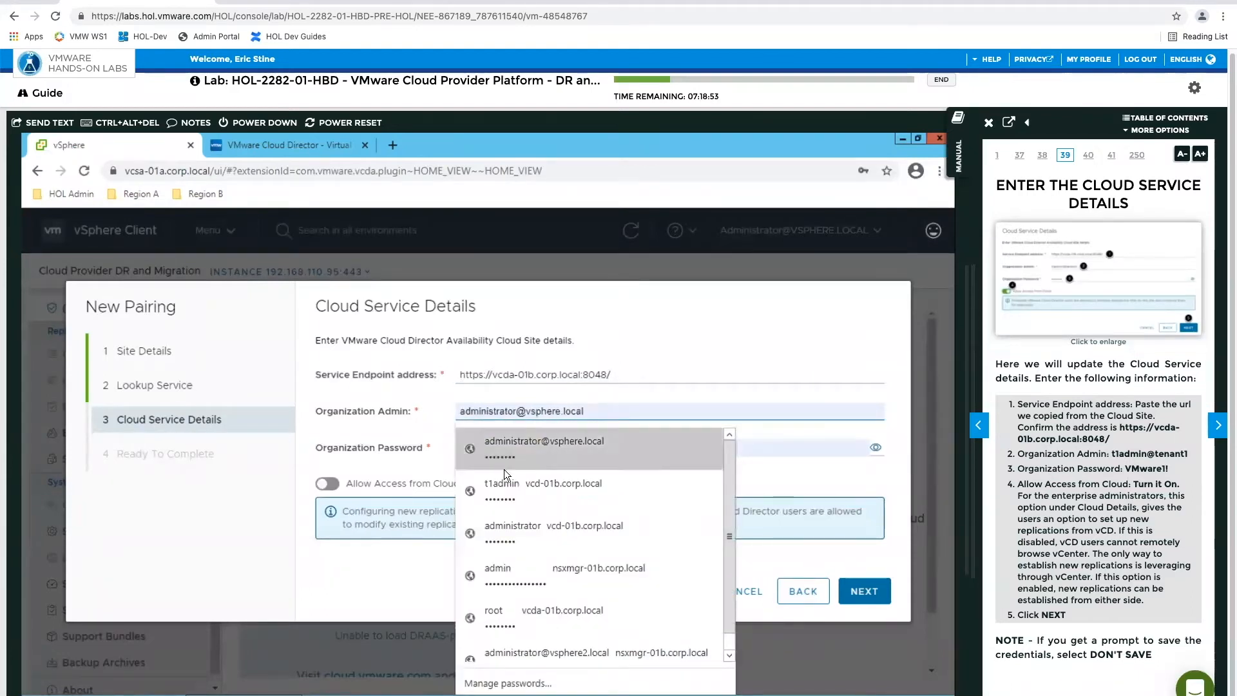
pyautogui.click(503, 488)
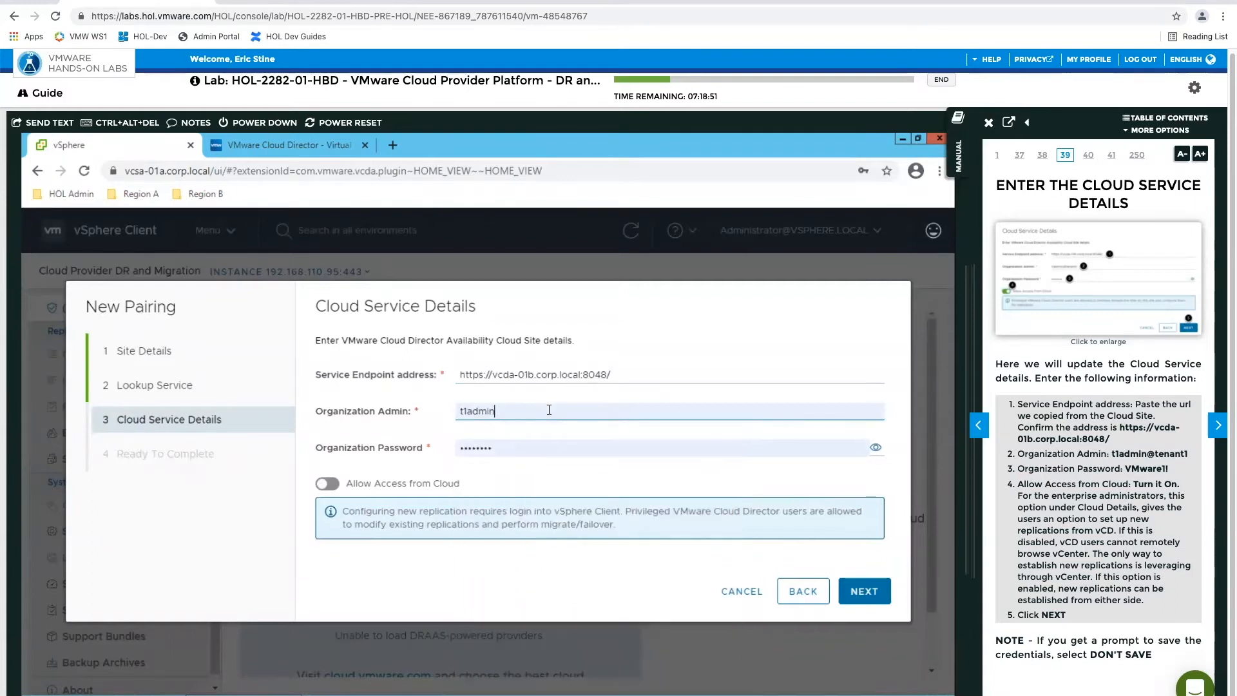
pyautogui.click(549, 410)
pyautogui.write('@')
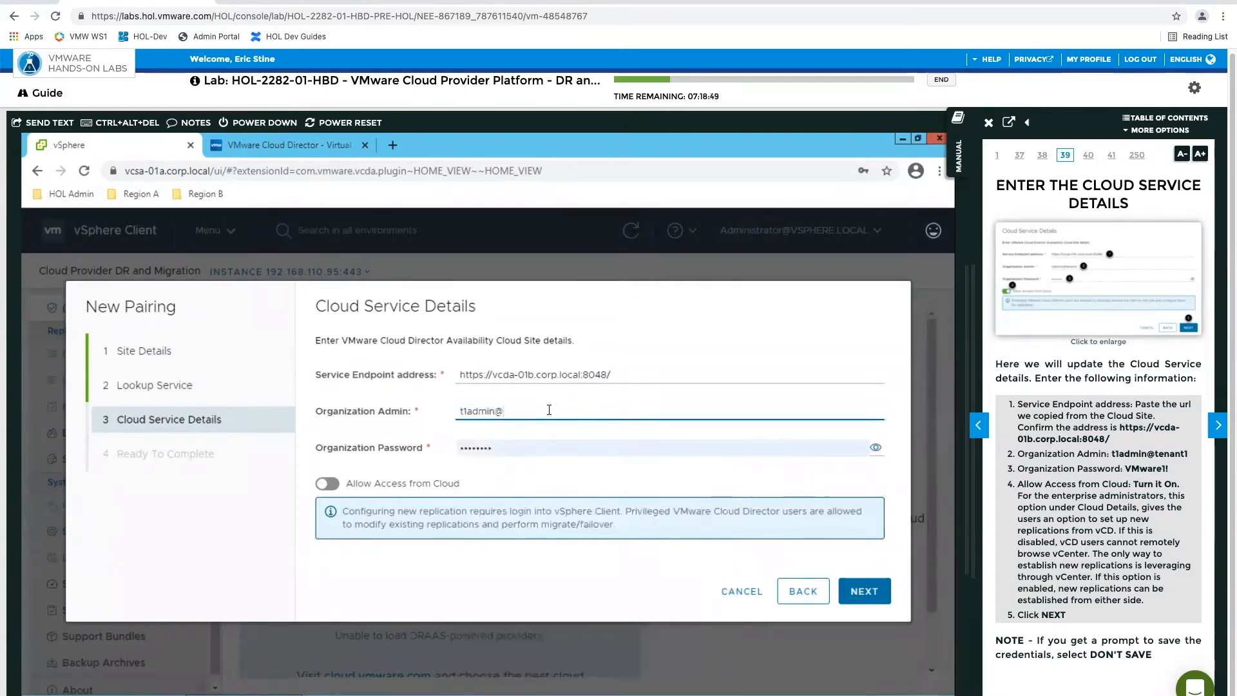
pyautogui.write('tenant1')
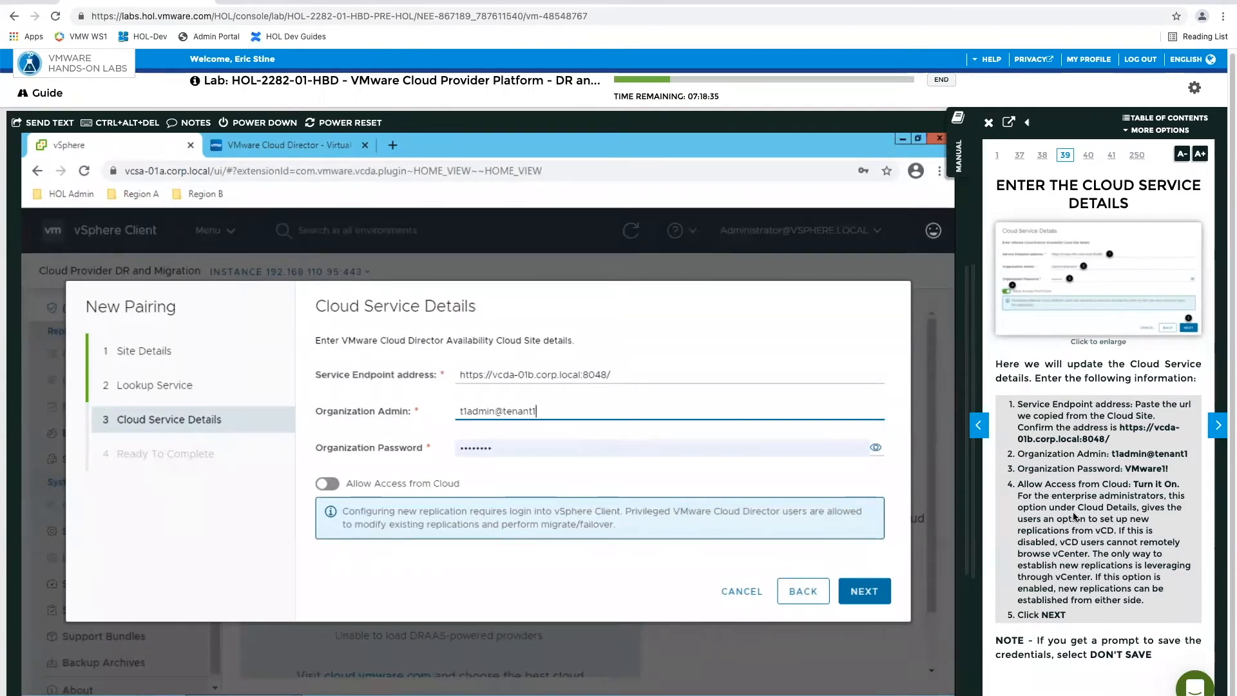
pyautogui.click(330, 484)
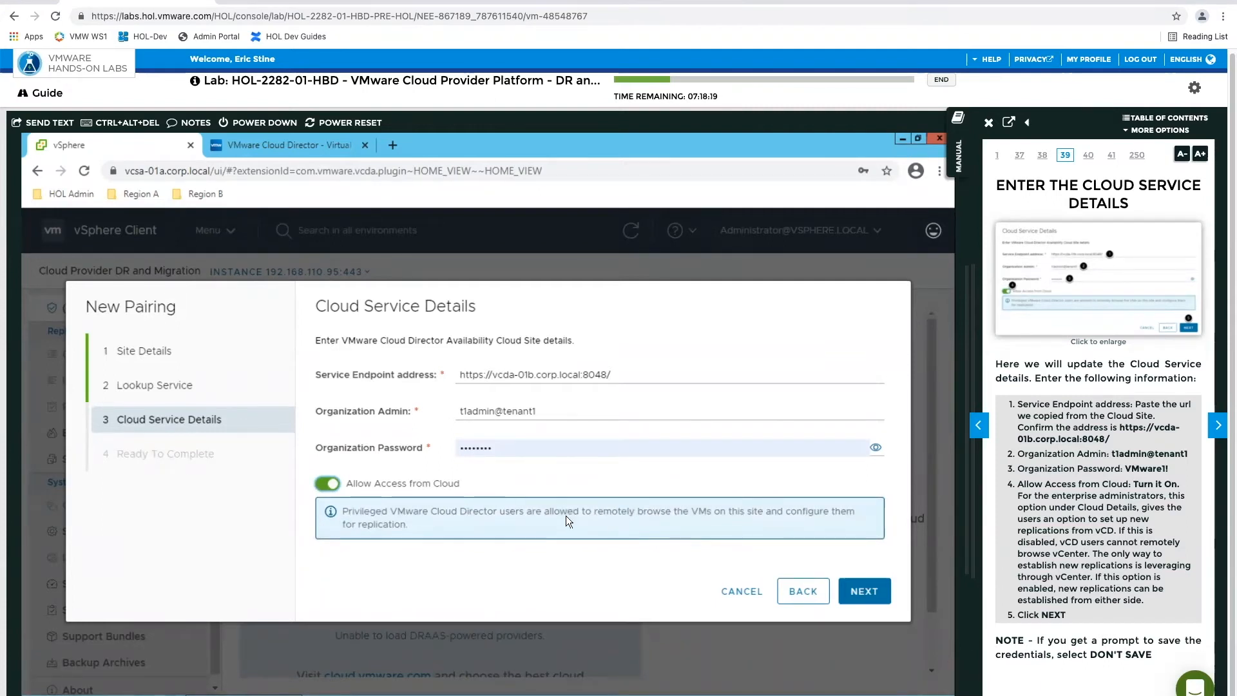
# Submit the cloud service details, accept the vcda-01b.corp.local server certificate, and finish the pairing
pyautogui.click(865, 587)
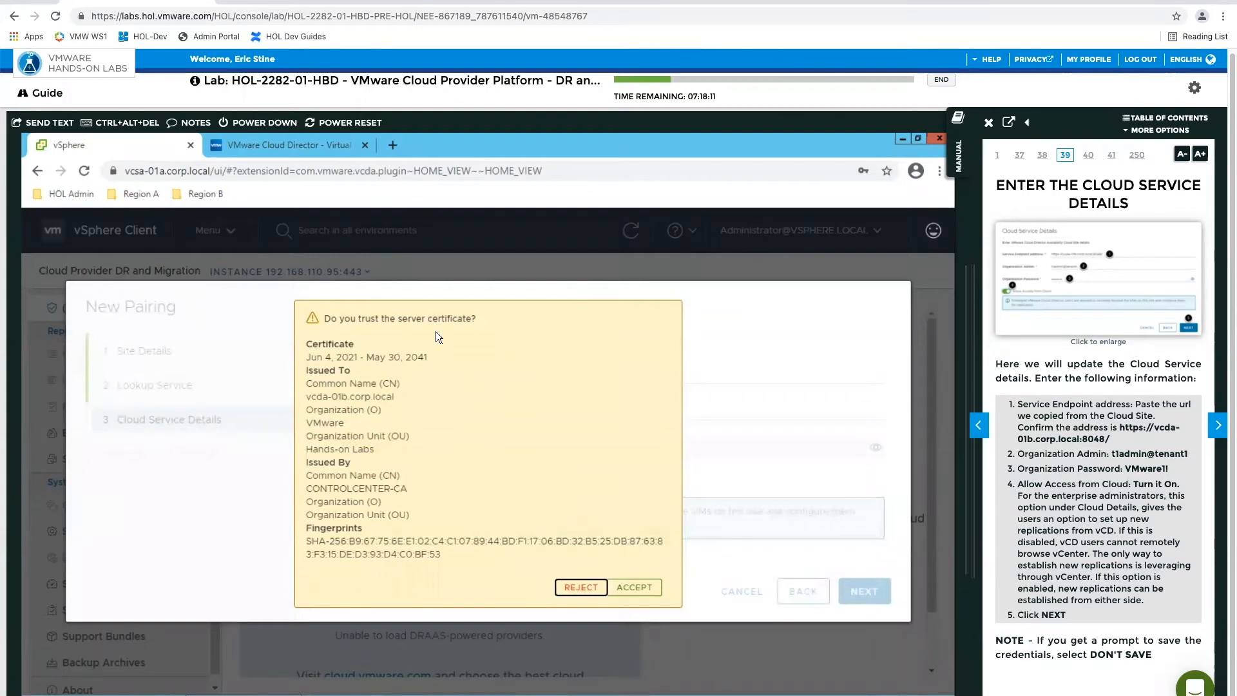
pyautogui.click(639, 591)
pyautogui.click(860, 589)
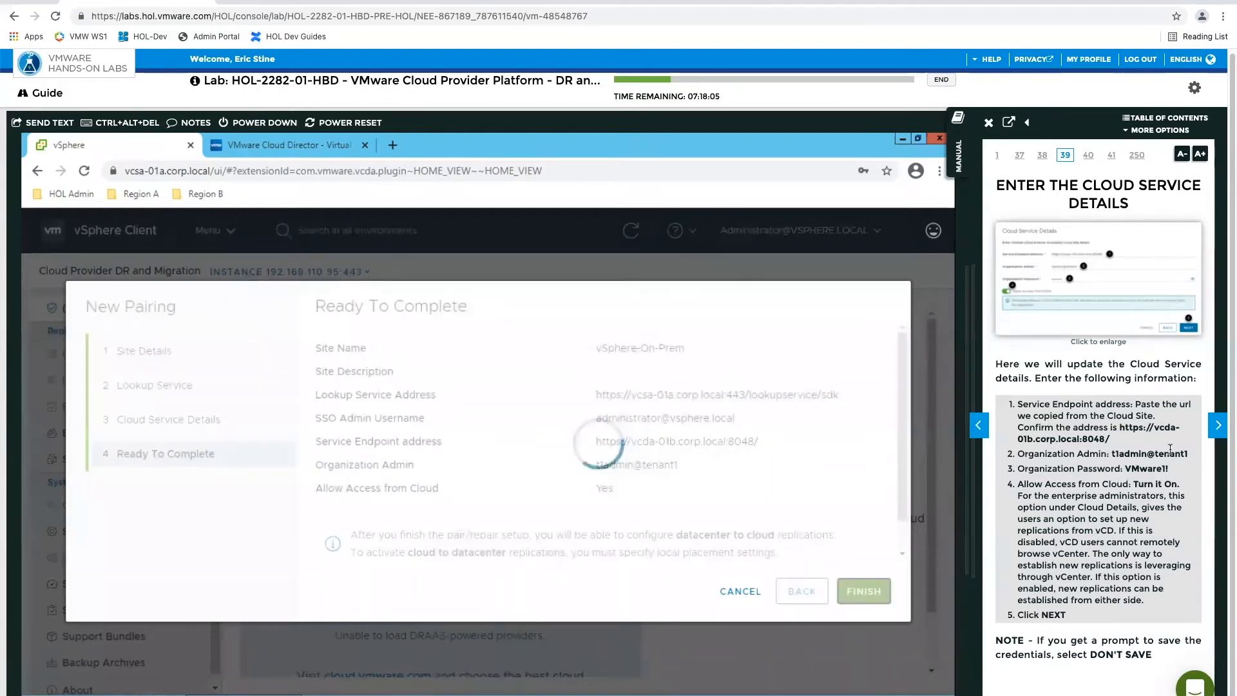
# Advance the manual to Ready to Complete the Pairing Between the 2 Sites, and examine its enlarged Ready To Complete image
pyautogui.click(1217, 425)
pyautogui.click(1215, 426)
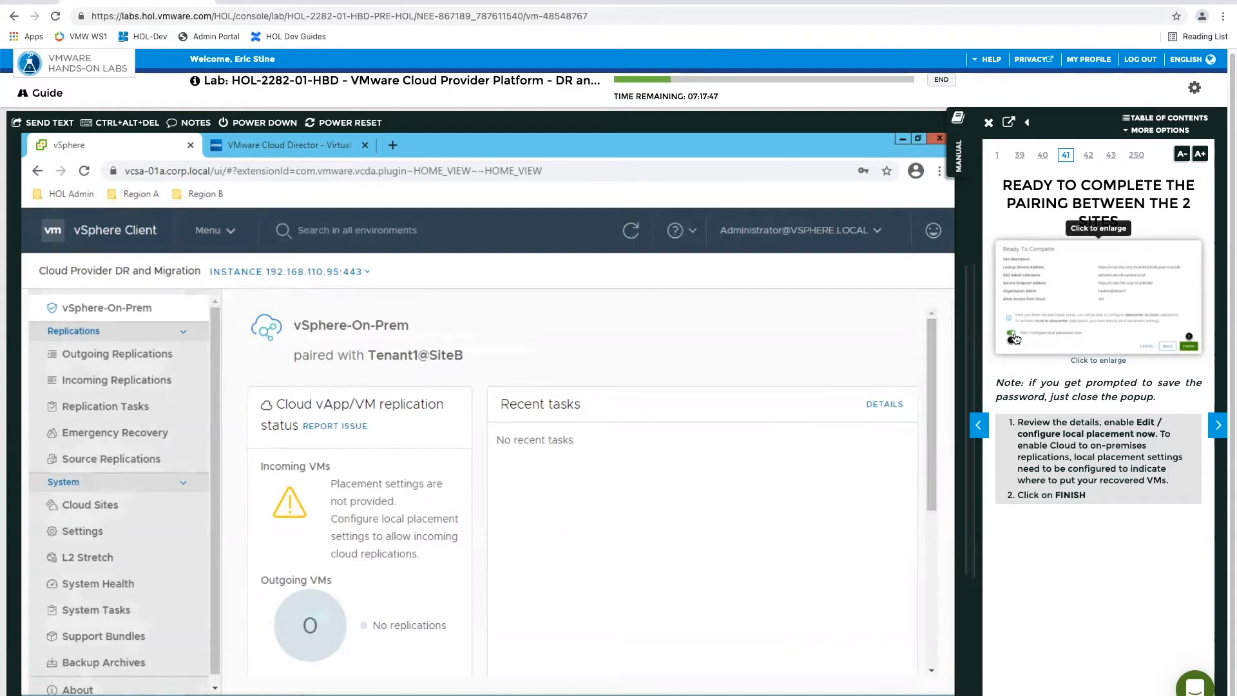
pyautogui.click(1081, 326)
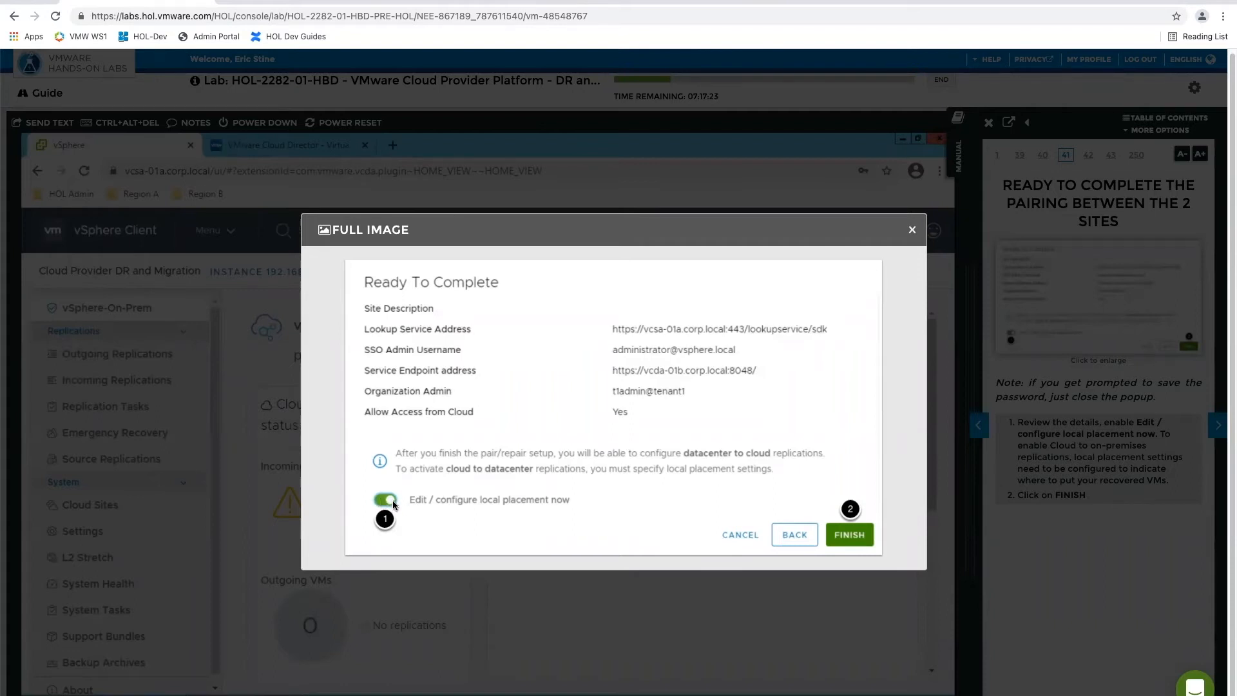
pyautogui.click(913, 231)
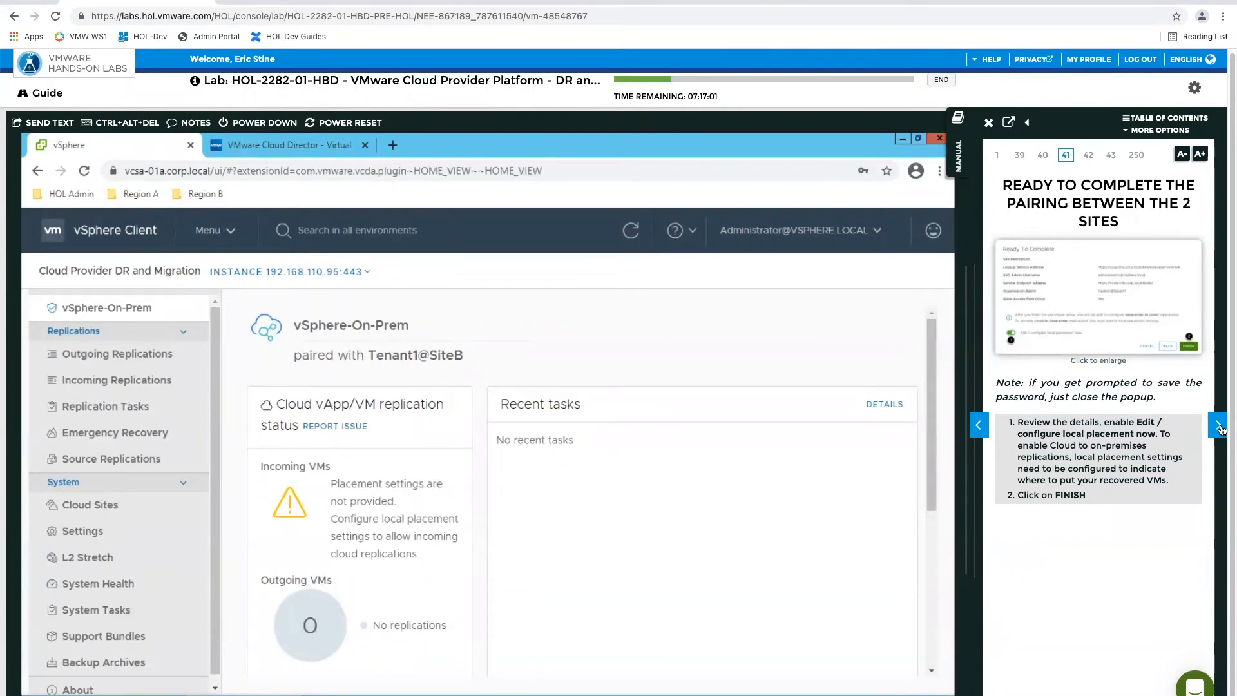
# Advance the manual to Configure Placement Settings for Recovered VMs, signing back in to the lab portal, and read its alternative wizard instructions
pyautogui.click(1218, 426)
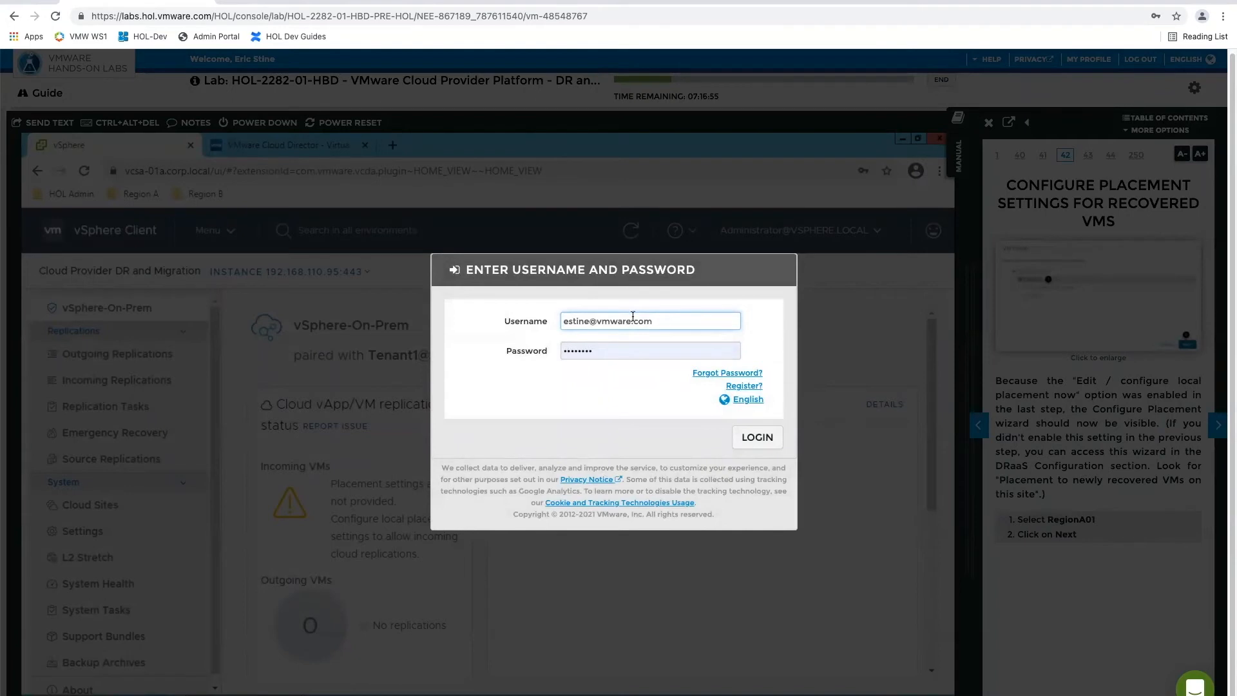
pyautogui.click(747, 438)
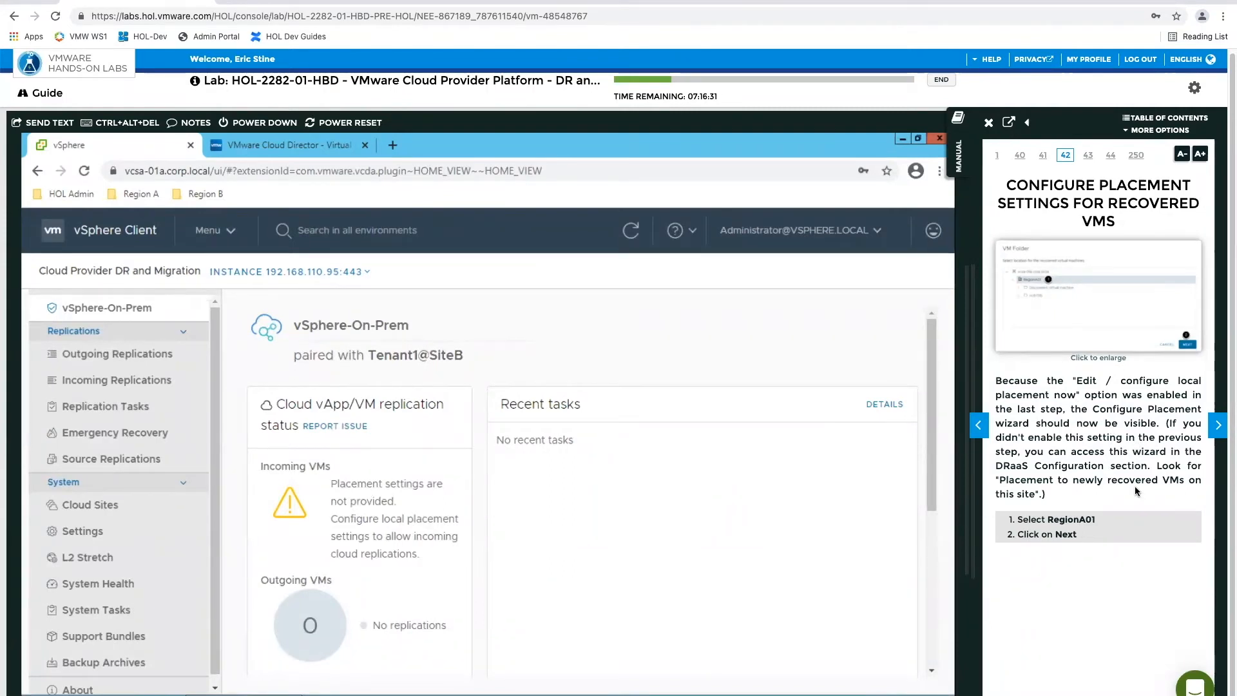
pyautogui.click(979, 426)
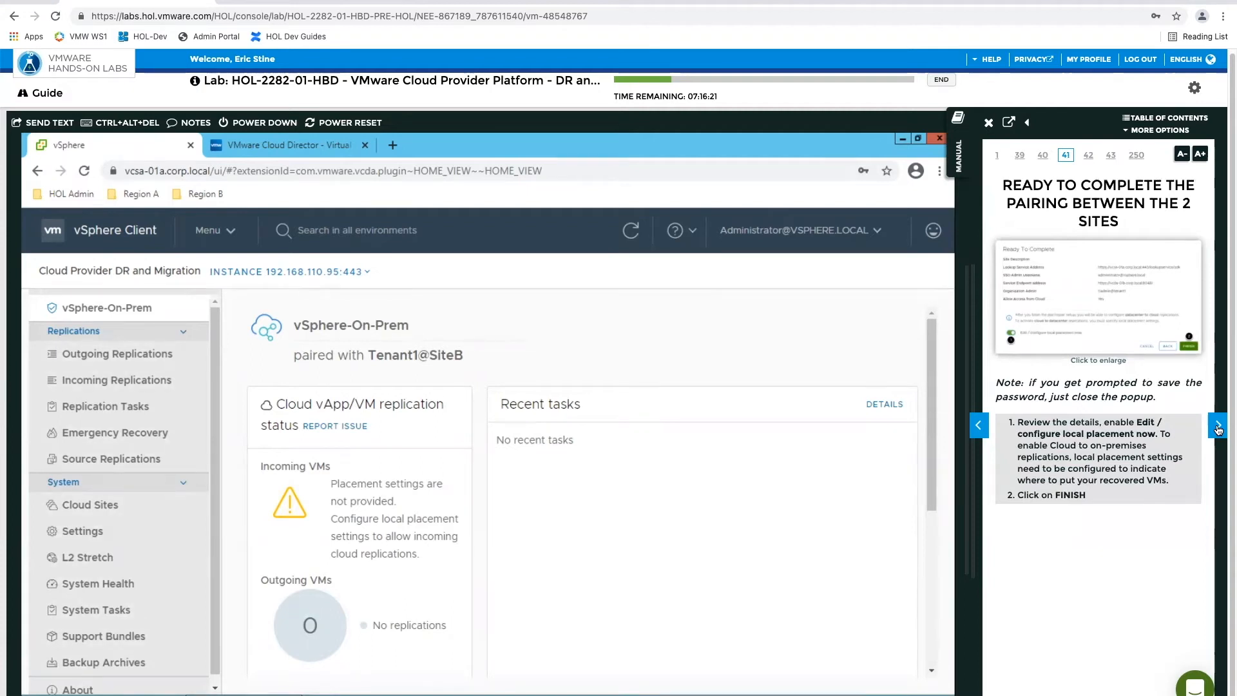
pyautogui.click(1218, 429)
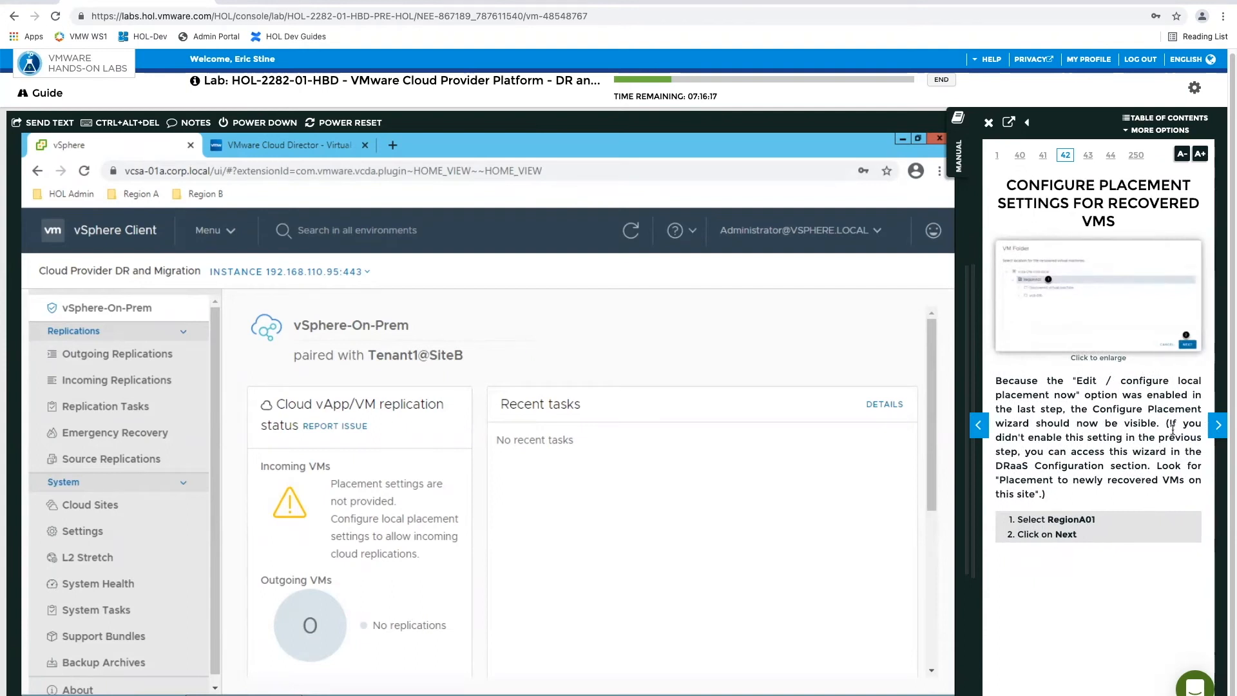
pyautogui.moveTo(1166, 423); pyautogui.dragTo(1173, 465)
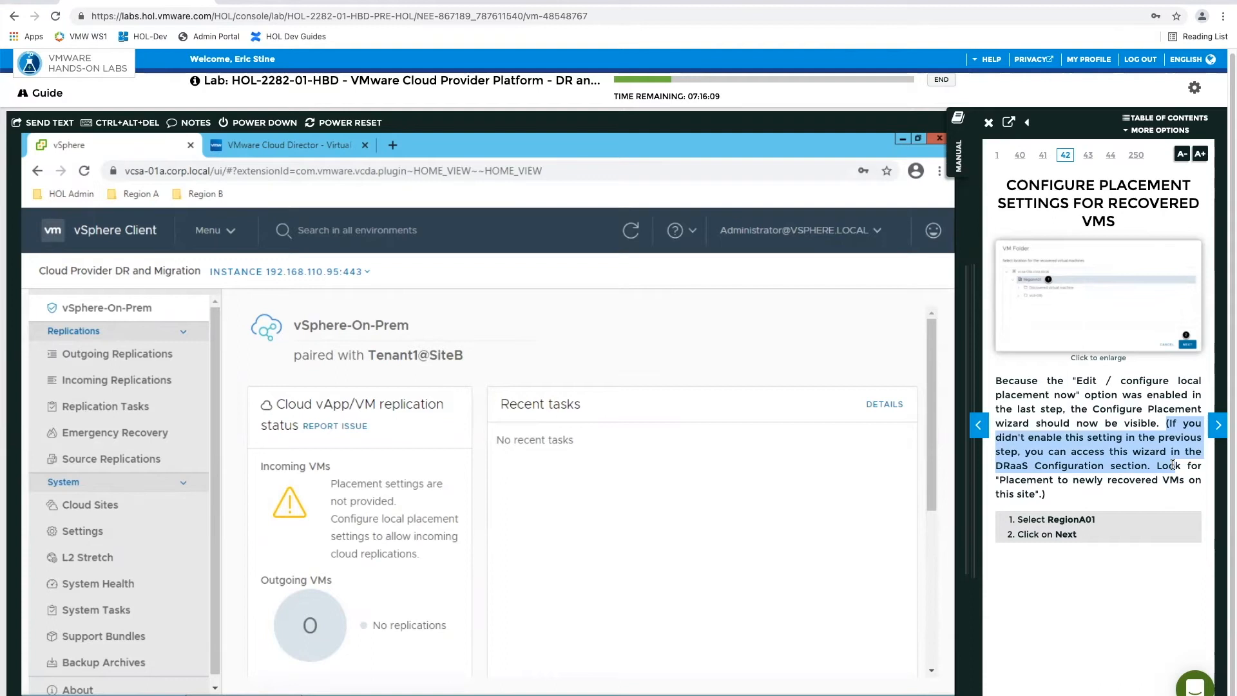
pyautogui.moveTo(1173, 465); pyautogui.dragTo(1167, 480)
pyautogui.moveTo(1161, 492); pyautogui.dragTo(1108, 500)
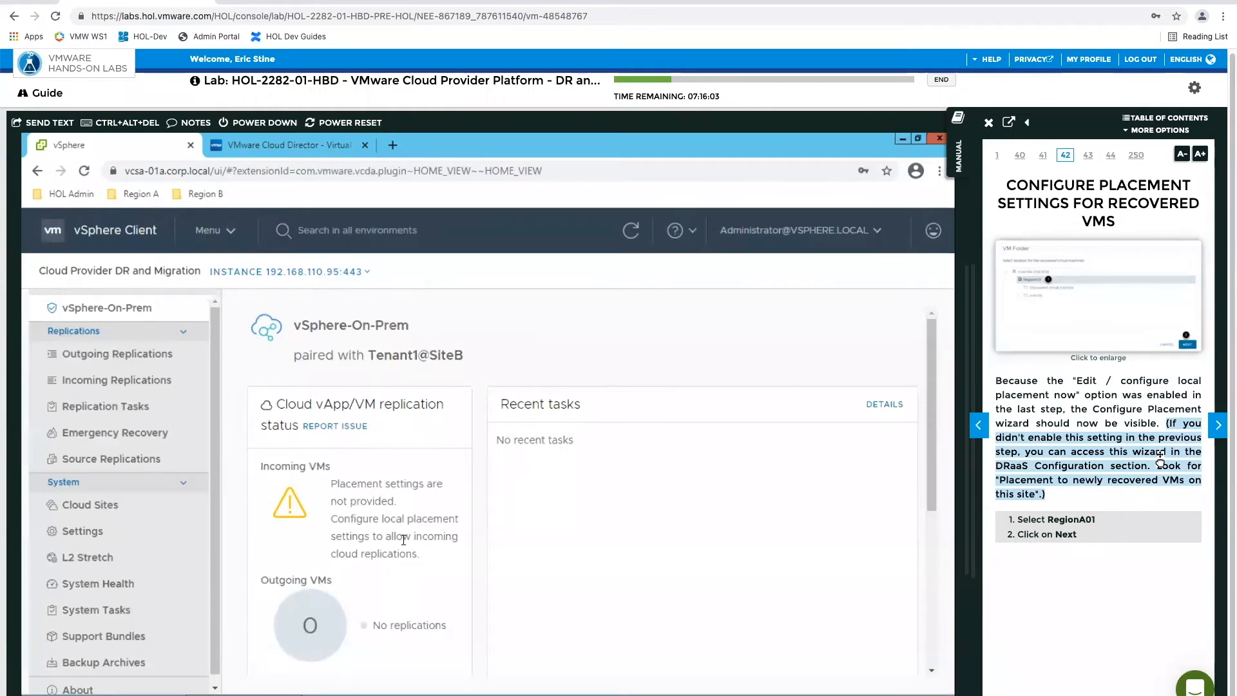
# Open the on-premises site's Settings, and start configuring the placement of newly recovered VMs on this site
pyautogui.scroll(-5, 403, 540)
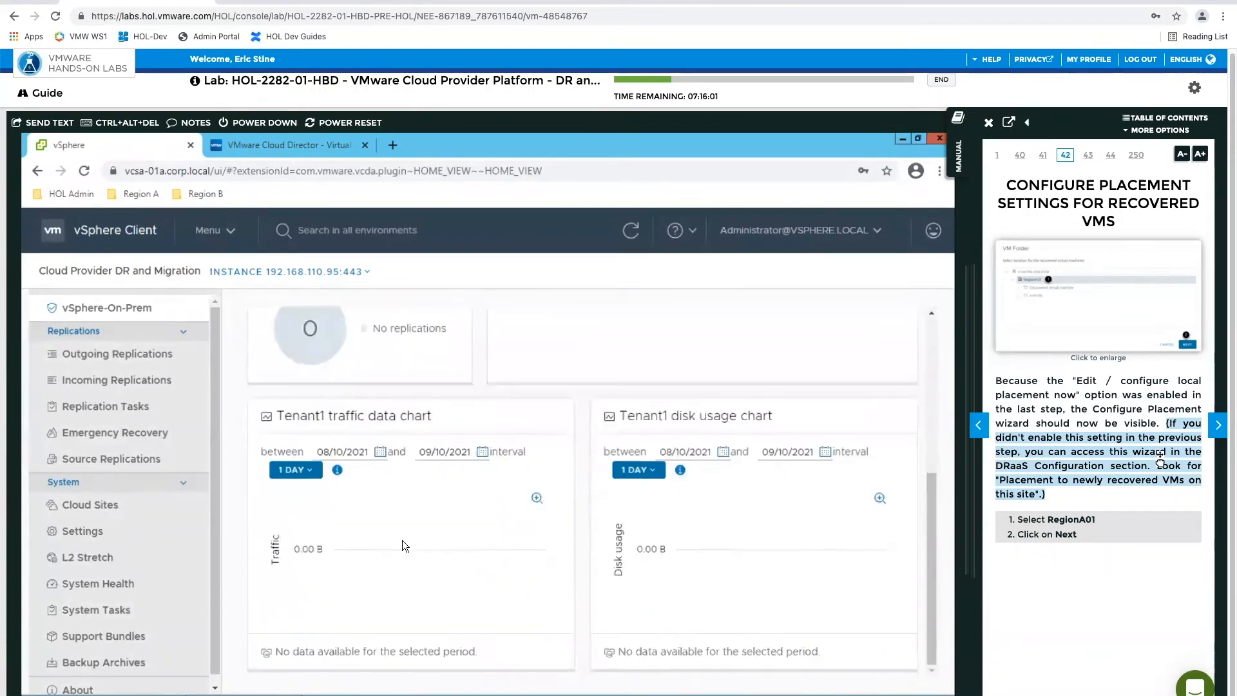
pyautogui.scroll(5, 402, 540)
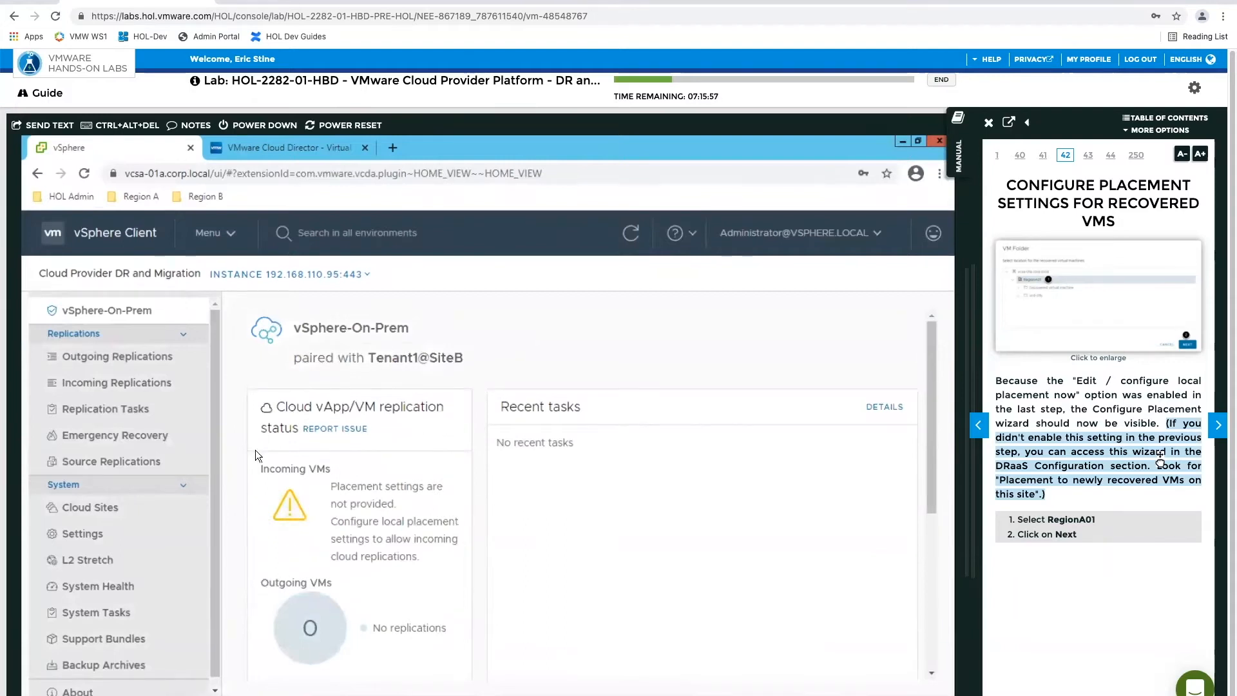
pyautogui.click(105, 507)
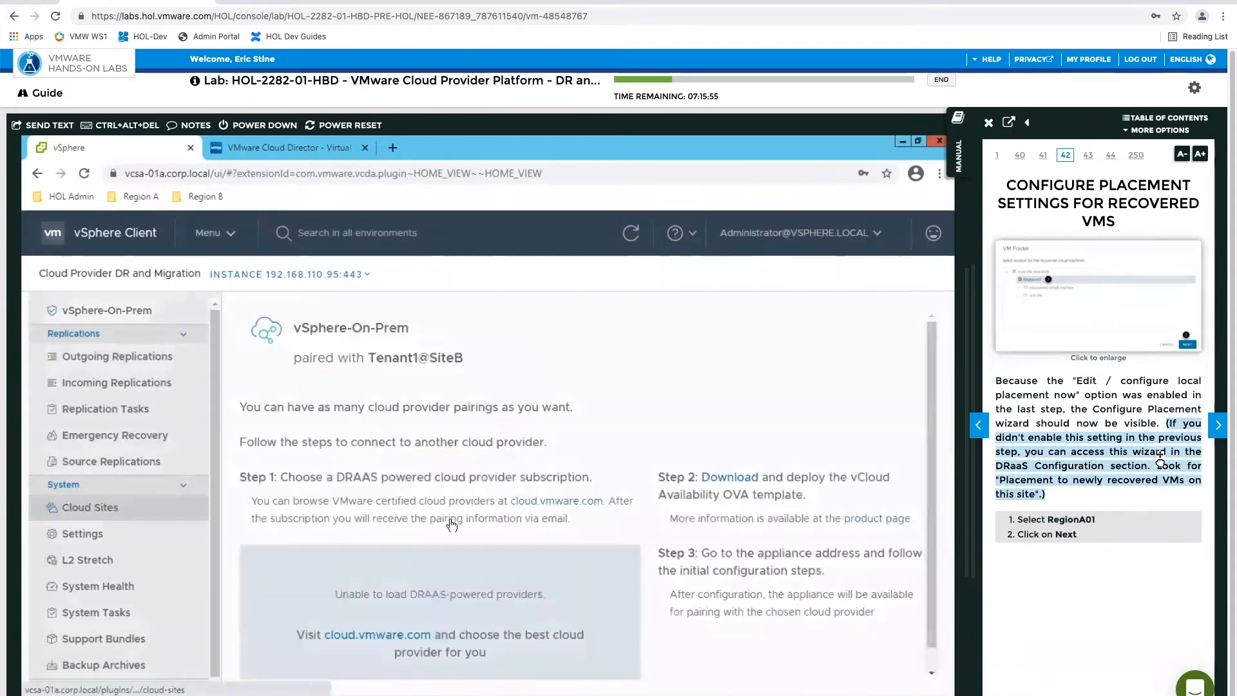
pyautogui.click(98, 532)
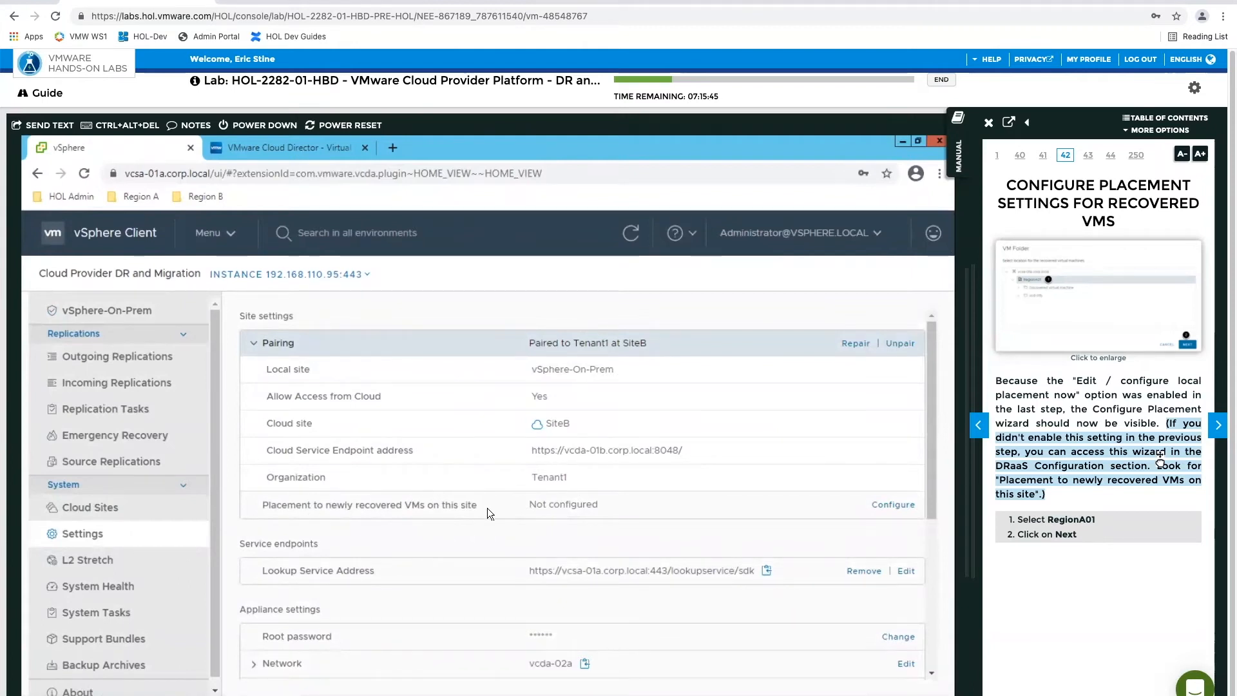
pyautogui.click(888, 505)
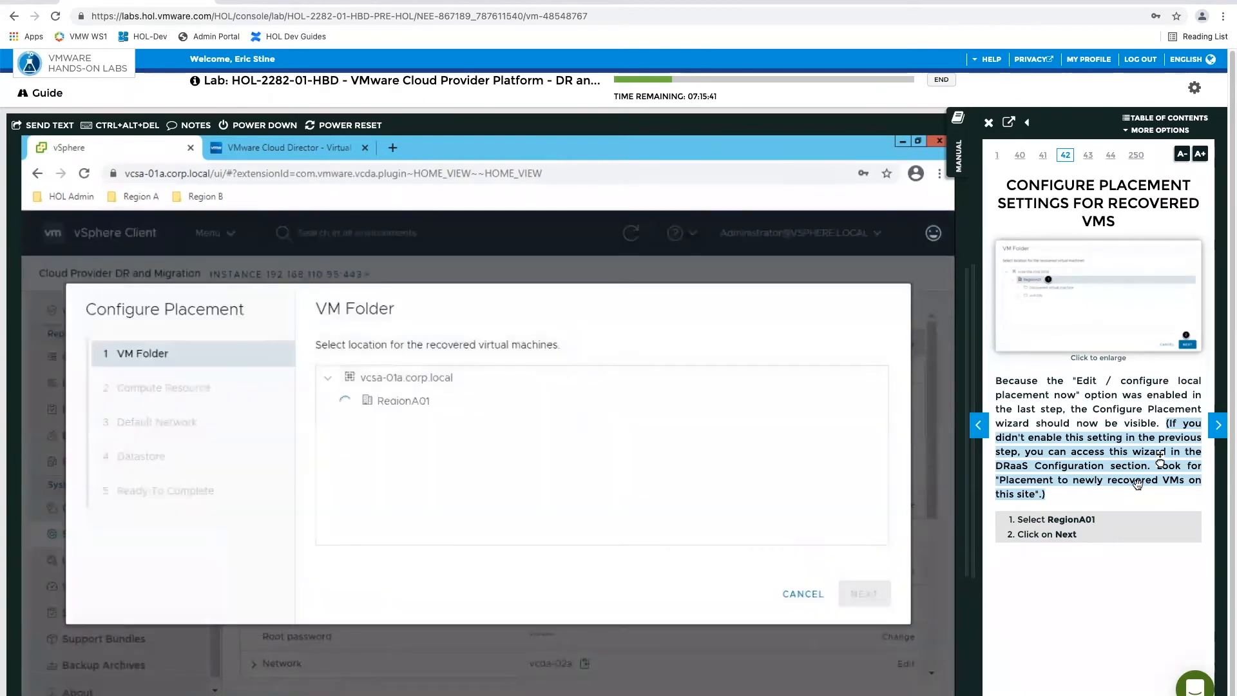
# Check the manual's enlarged VM Folder image, and choose RegionA01 as the location for recovered virtual machines
pyautogui.click(1091, 303)
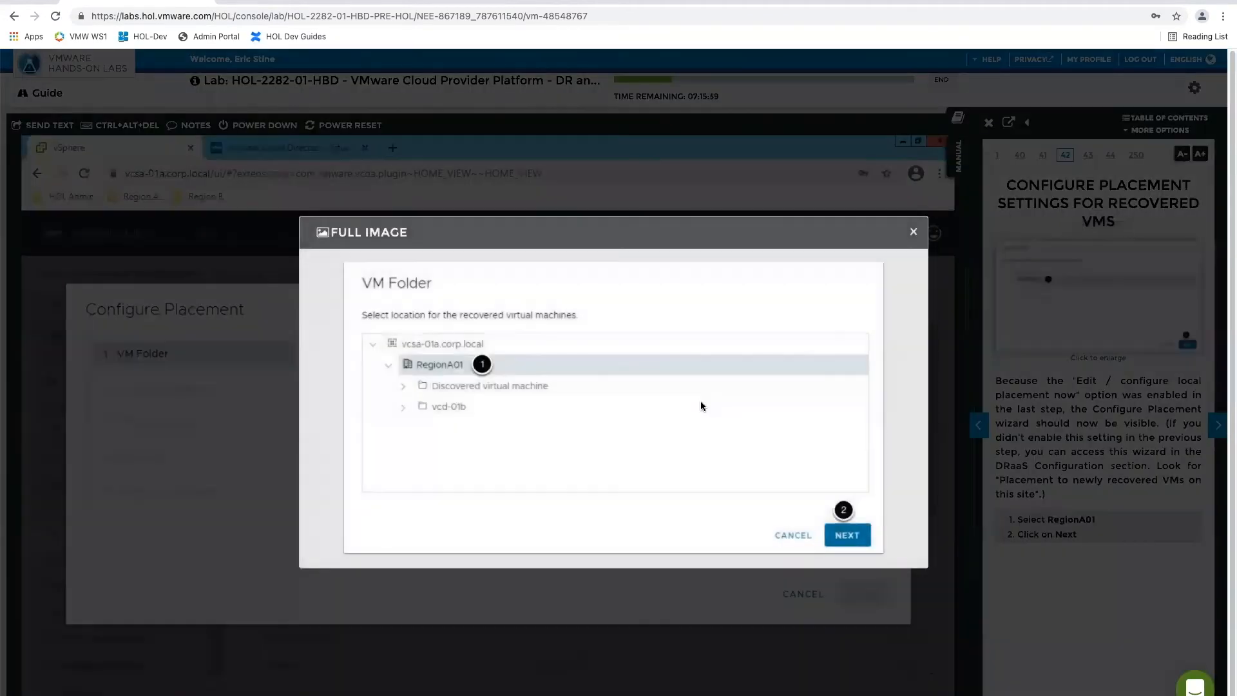
pyautogui.click(913, 233)
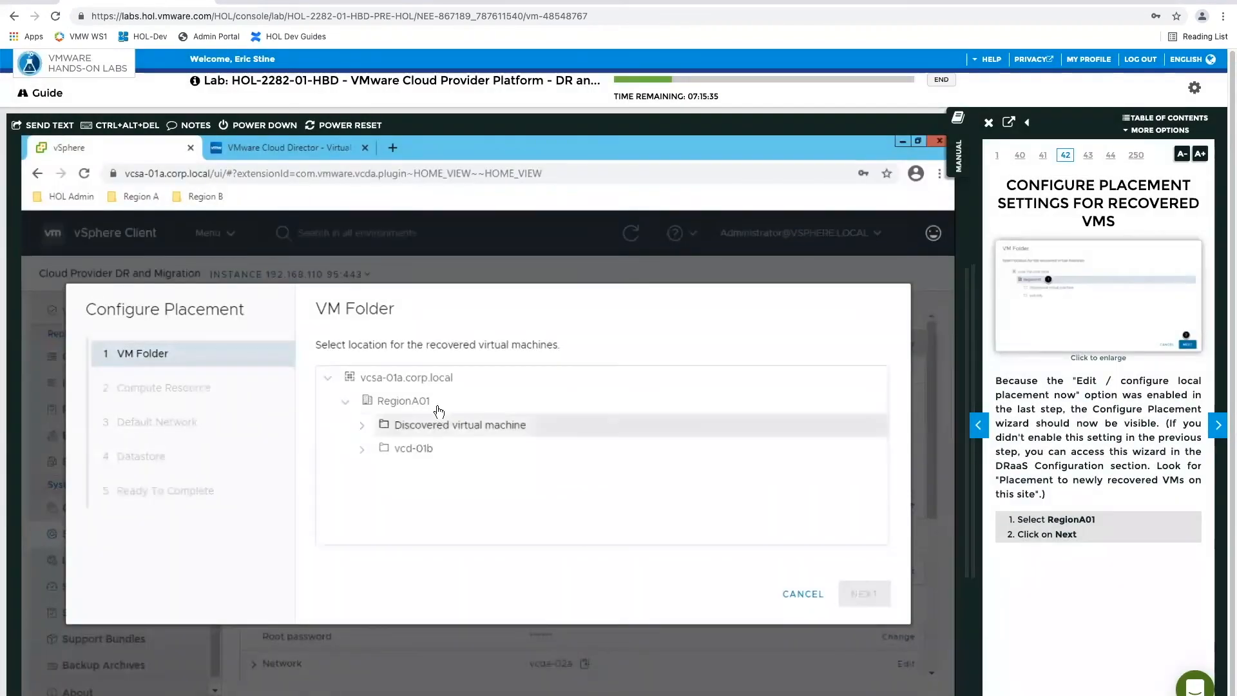
pyautogui.click(403, 404)
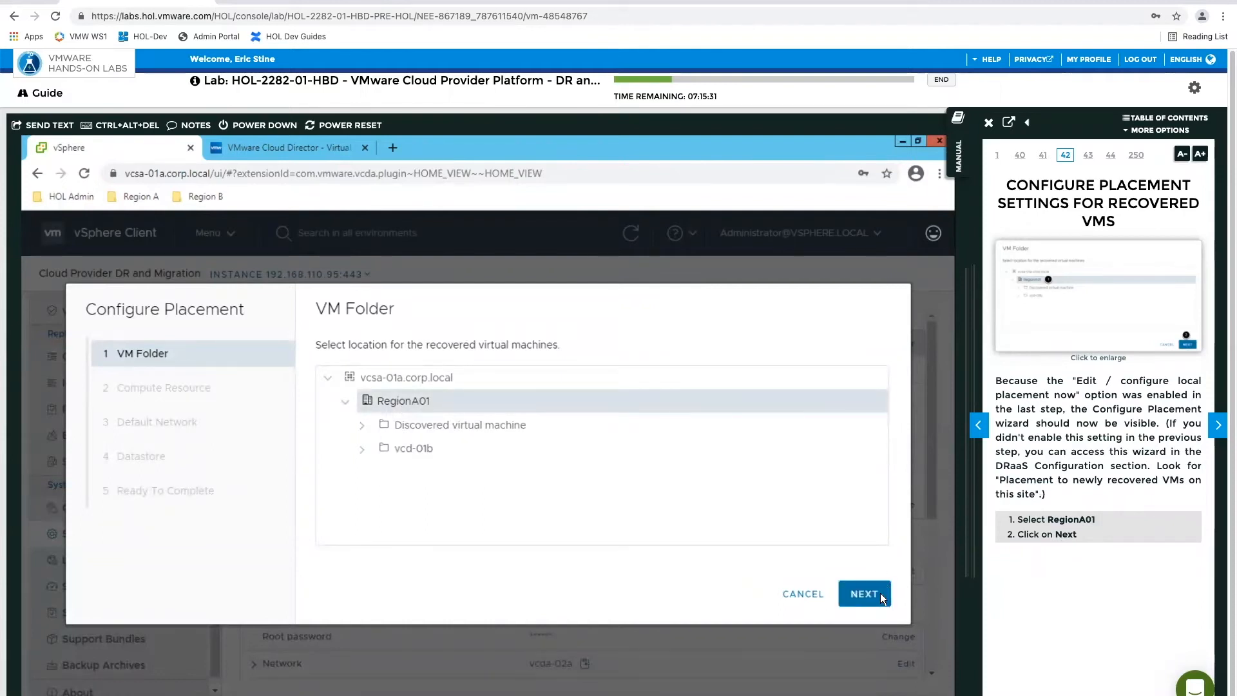
pyautogui.click(881, 596)
# Advance the manual to Configure Compute Resource, and choose RegionA01-COMP01 as the destination compute resource for recovered virtual machines
pyautogui.click(1209, 430)
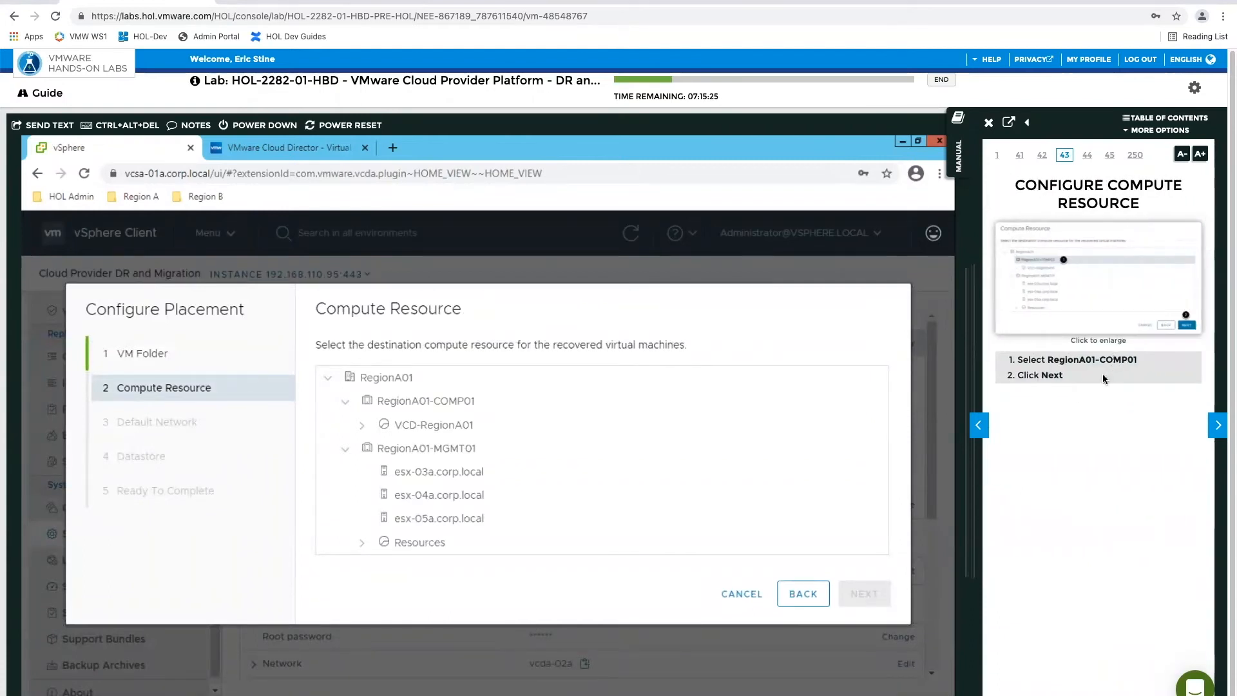
pyautogui.click(418, 400)
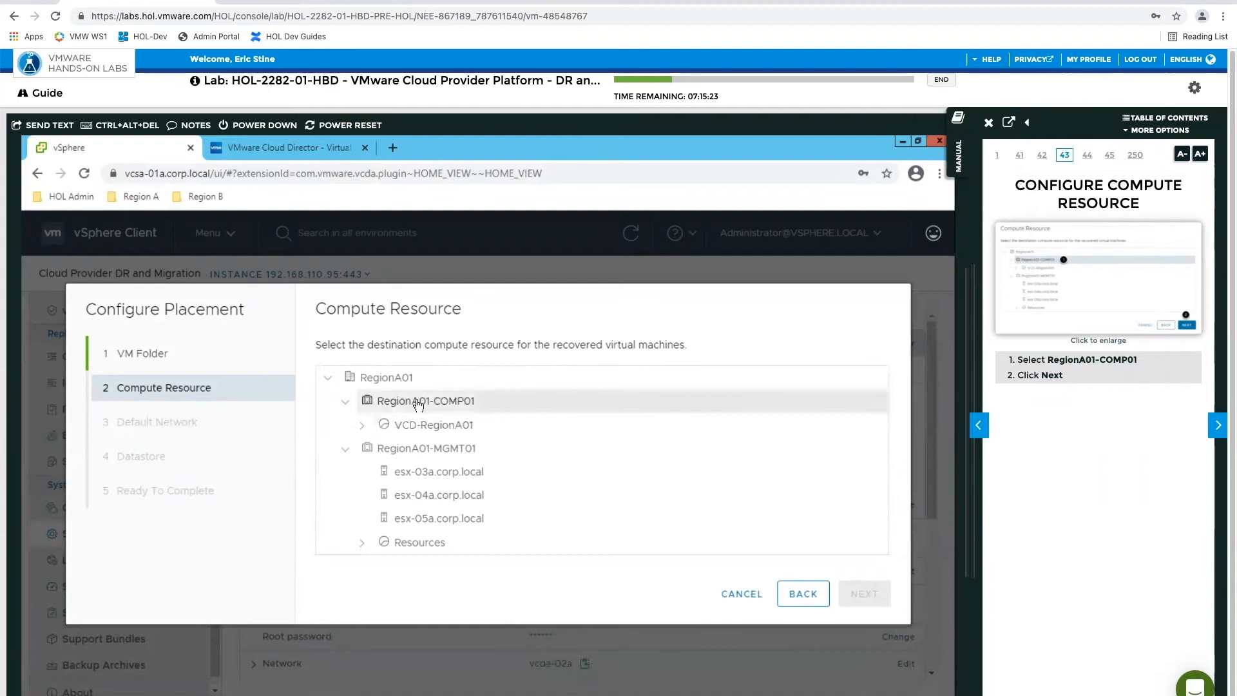
pyautogui.click(862, 595)
# Move the manual on one page, and choose VM-RegionA01-vDS-COMP as the default network for VM interfaces after failover
pyautogui.click(1218, 424)
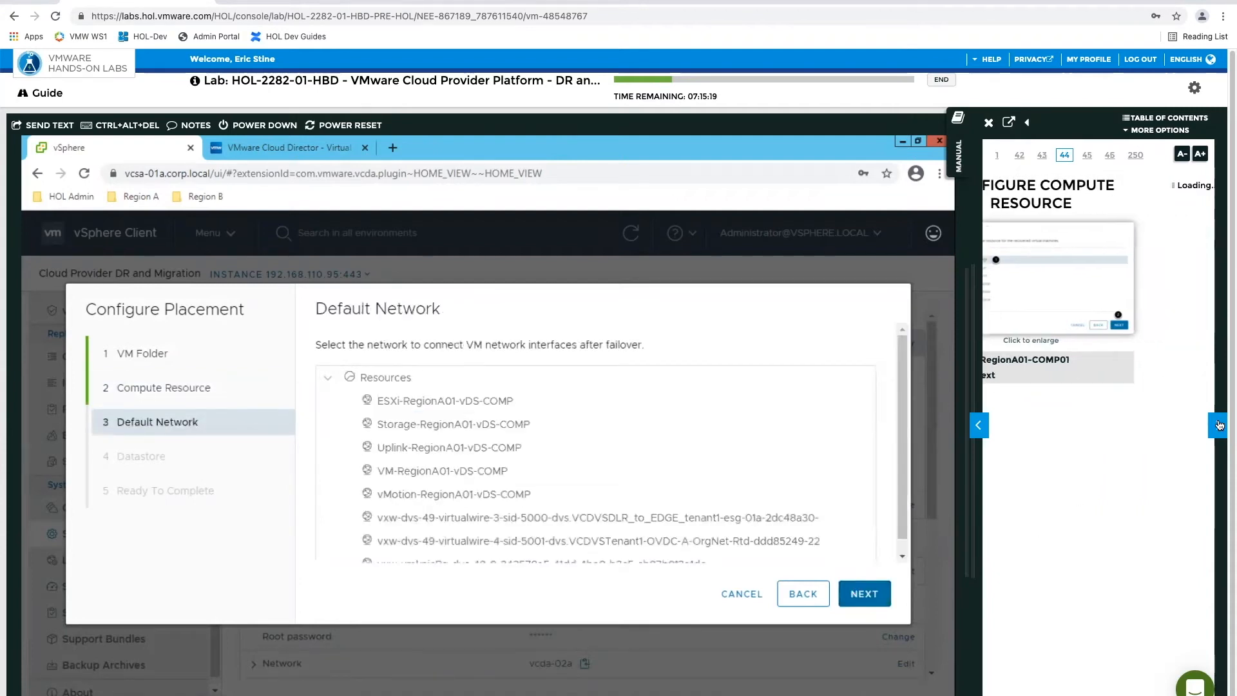
pyautogui.click(751, 524)
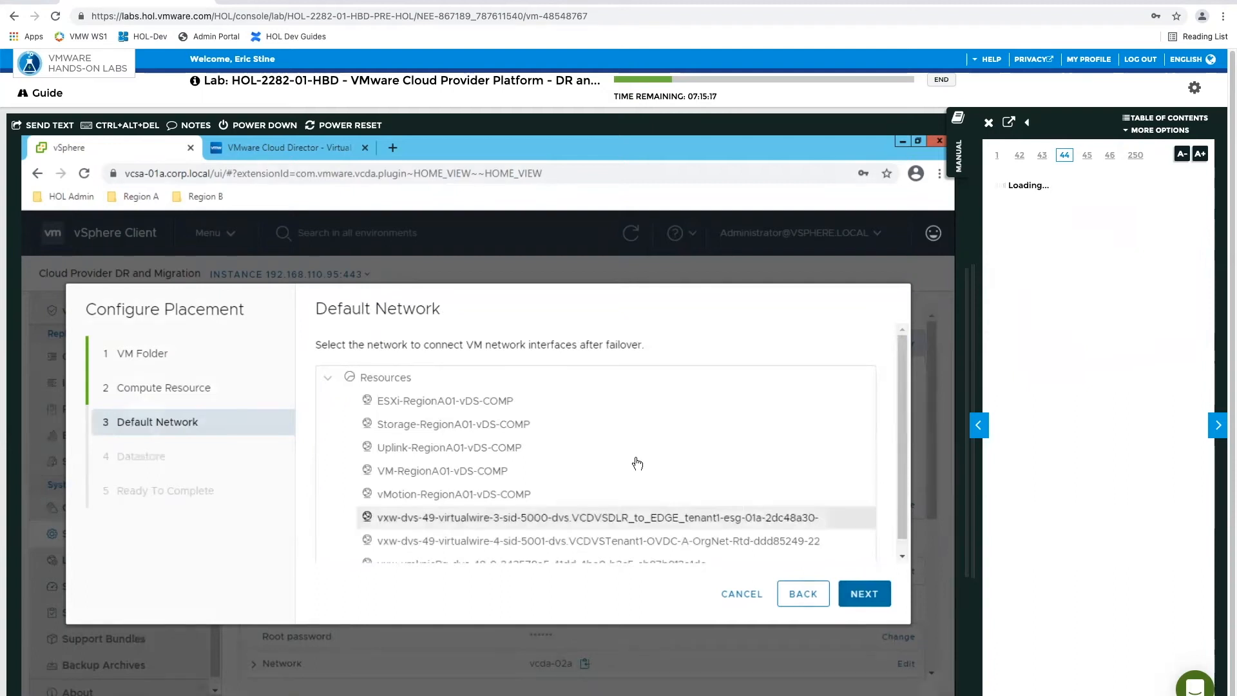
pyautogui.click(580, 469)
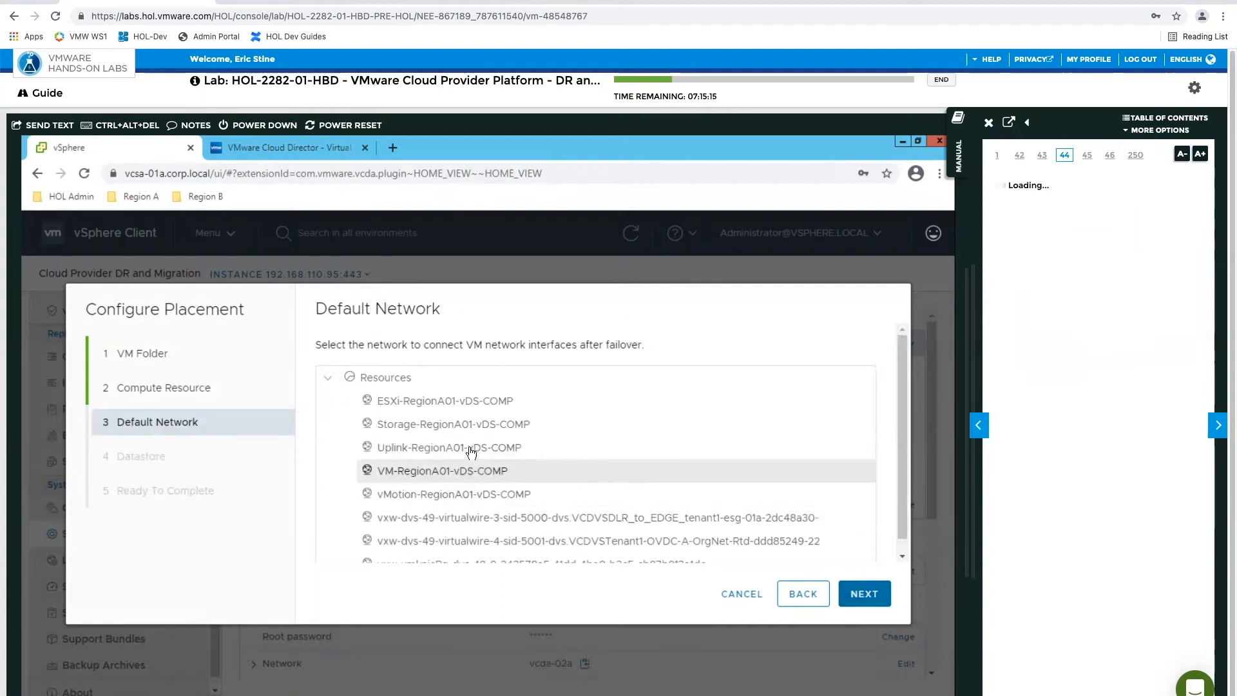
pyautogui.click(415, 475)
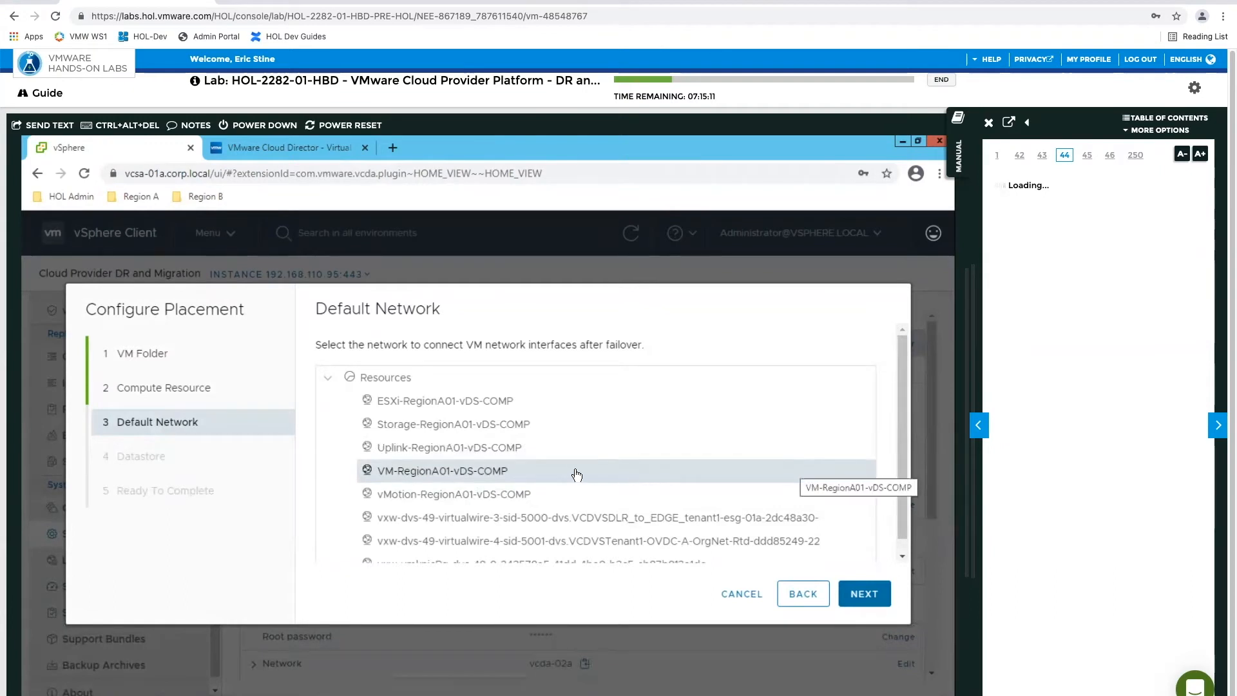
pyautogui.click(864, 596)
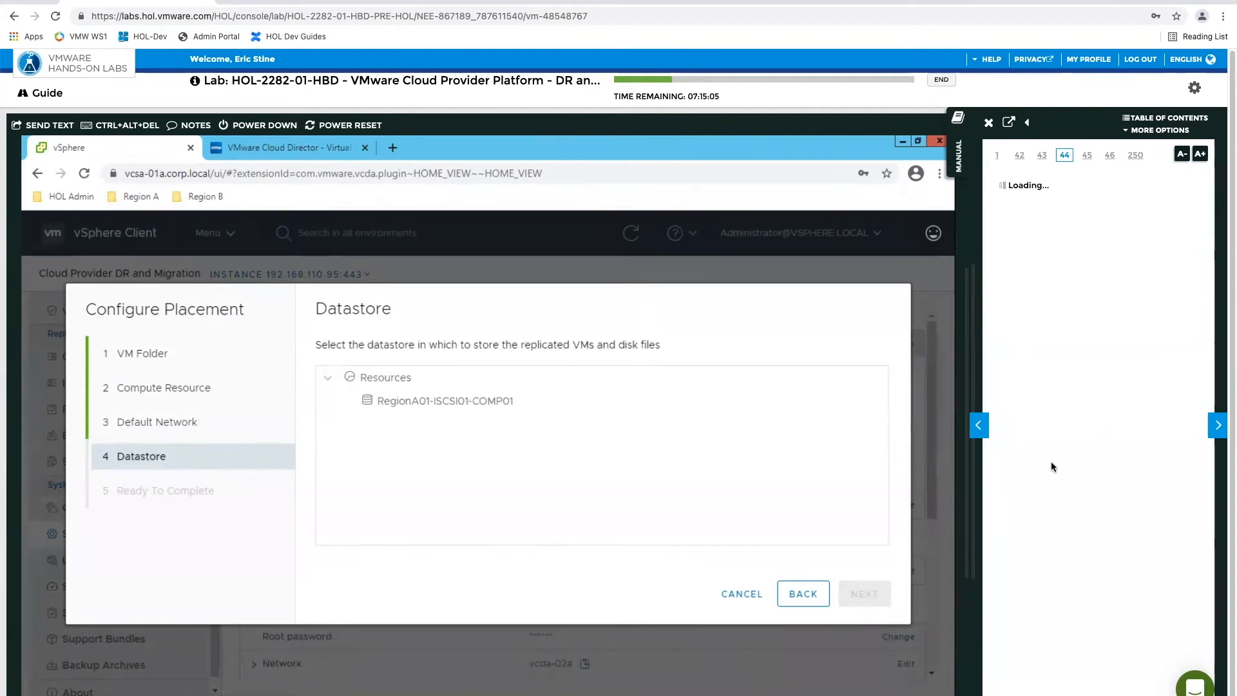
# Choose RegionA01-ISCSI01-COMP01 as the datastore for replicated VMs, and finish the placement configuration
pyautogui.click(401, 402)
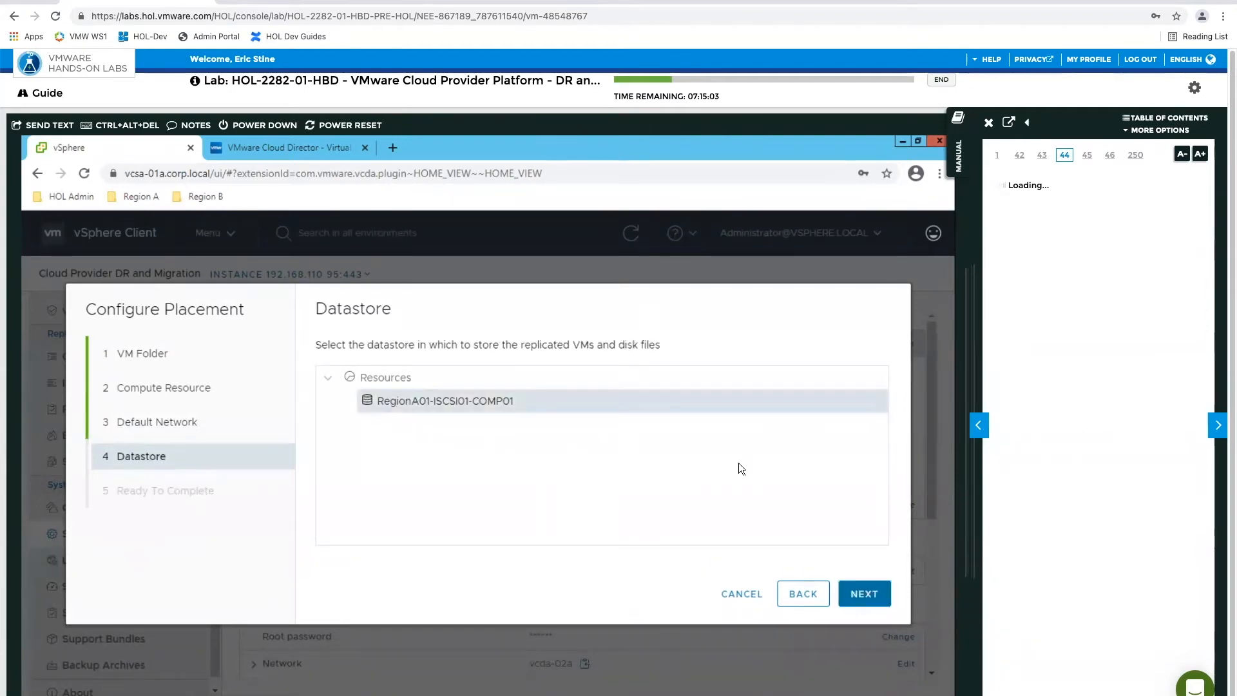
pyautogui.click(867, 593)
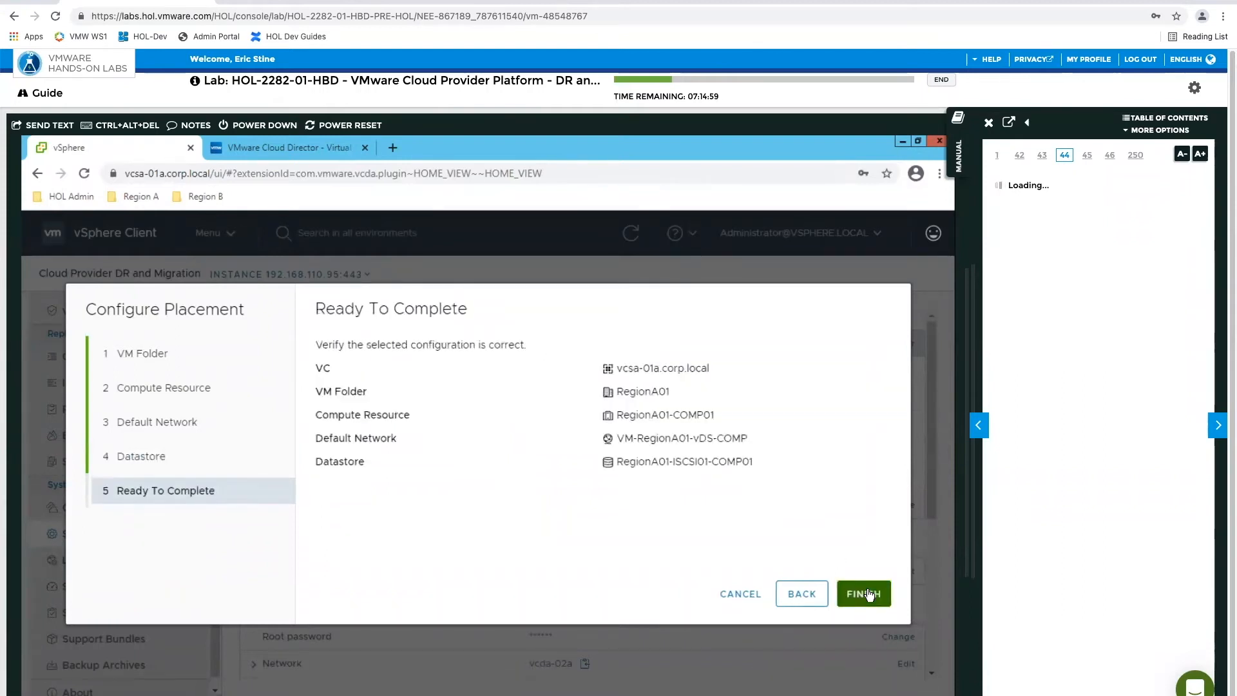
pyautogui.click(866, 594)
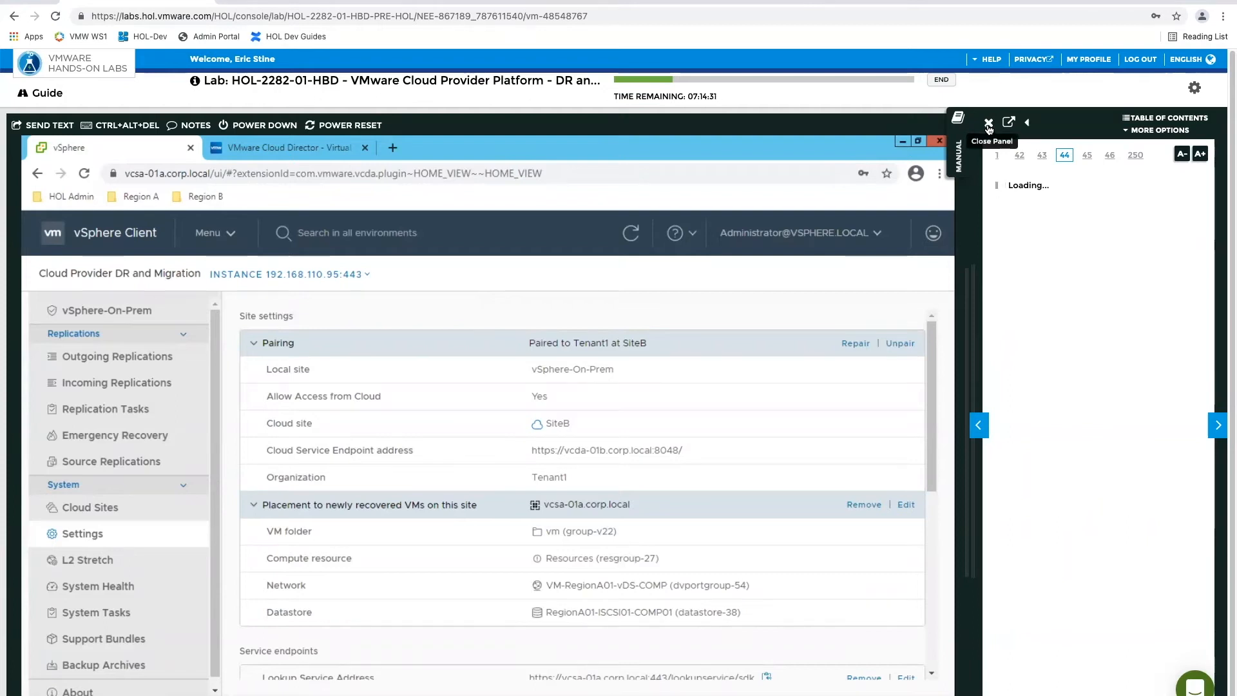
# Catch the manual up through the Default Network and Datastore pages to Ready to Complete the Configuration of VM Placement
pyautogui.click(1060, 158)
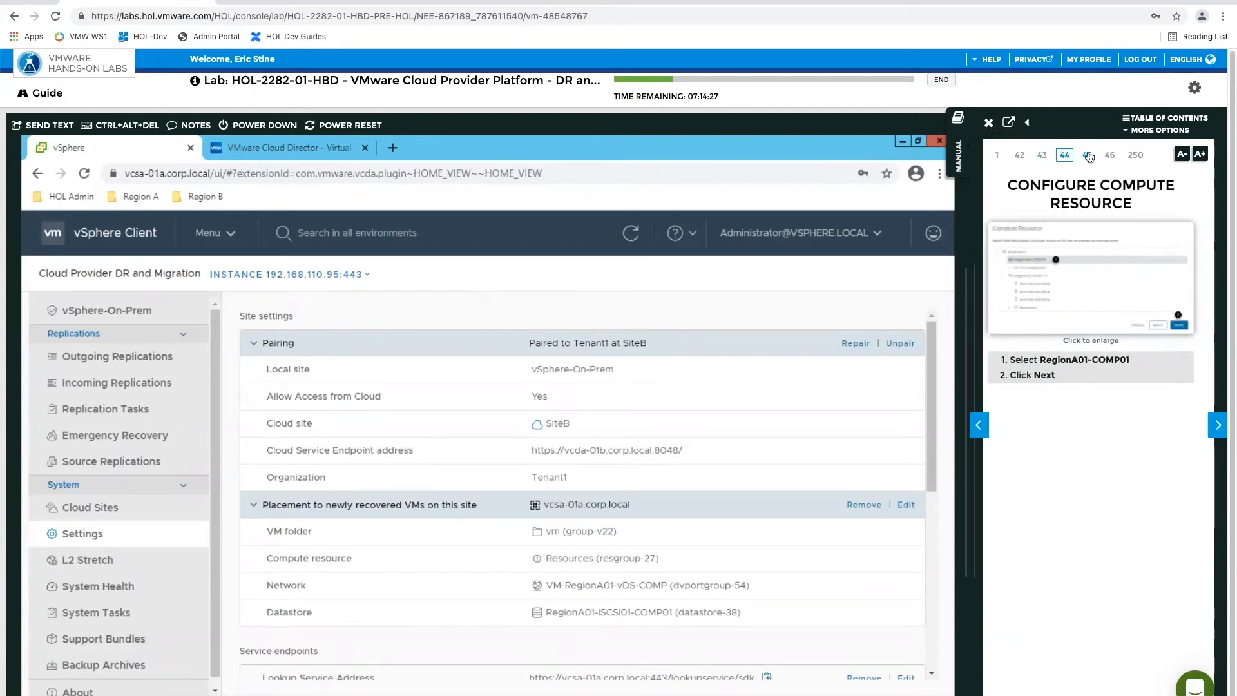
pyautogui.click(1087, 157)
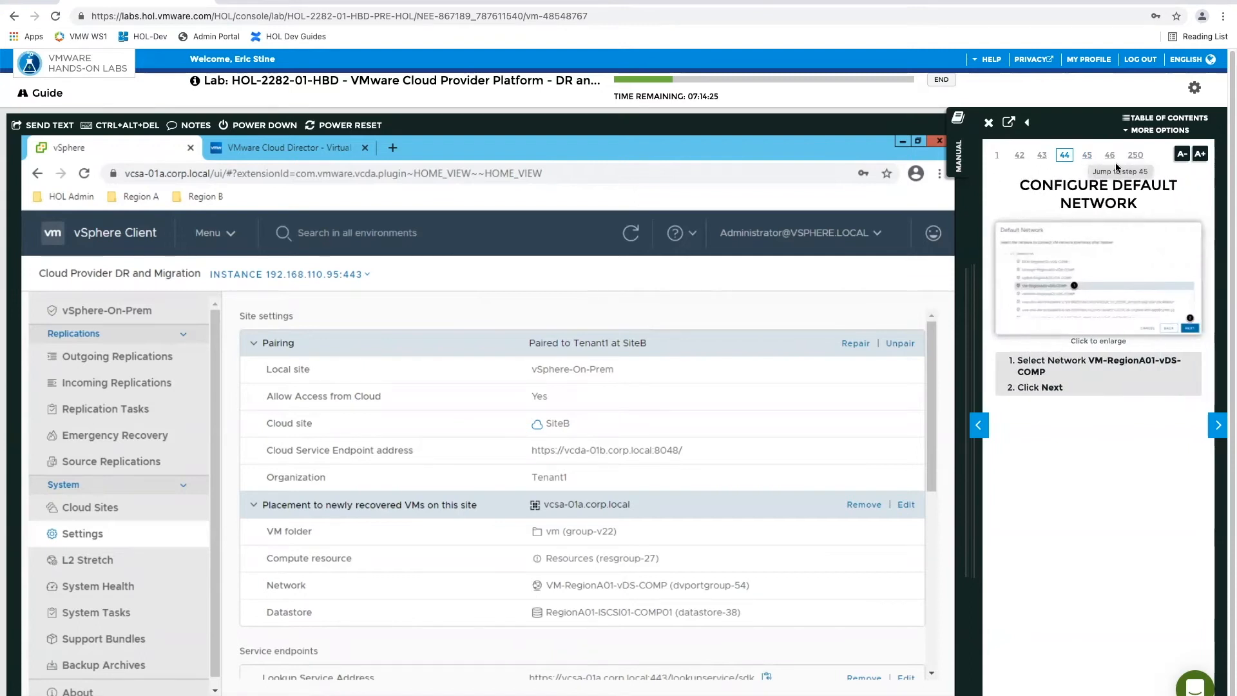
pyautogui.click(1217, 425)
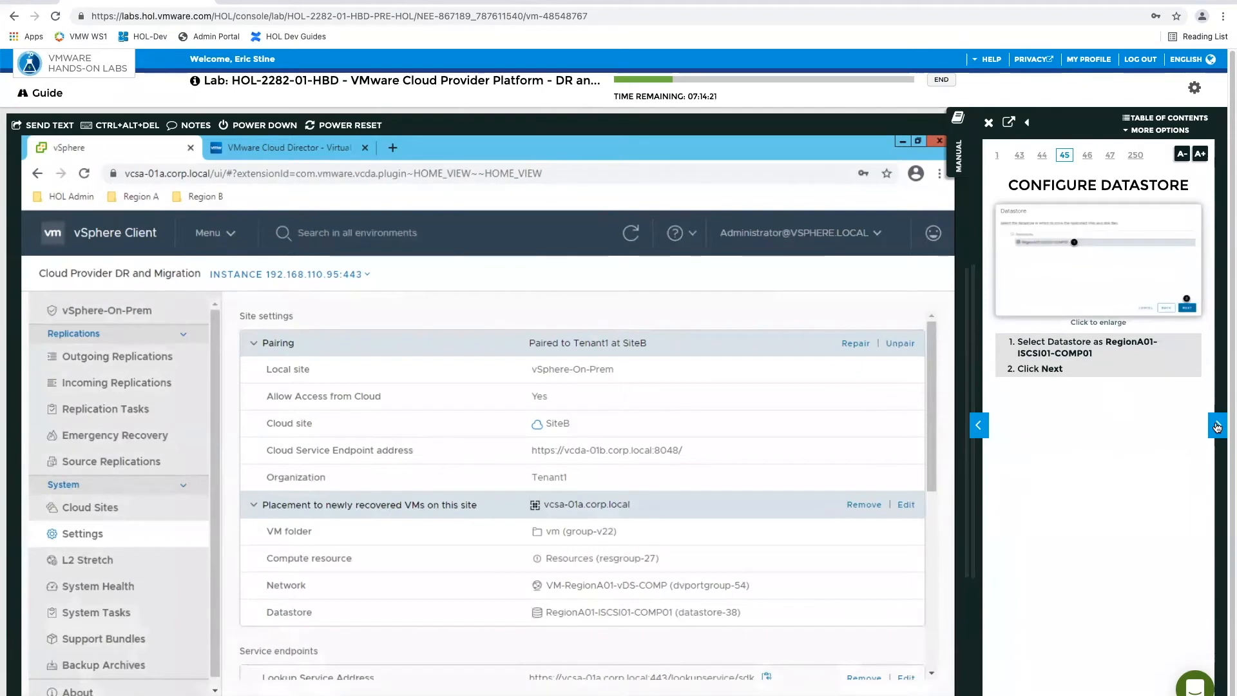
pyautogui.click(1217, 424)
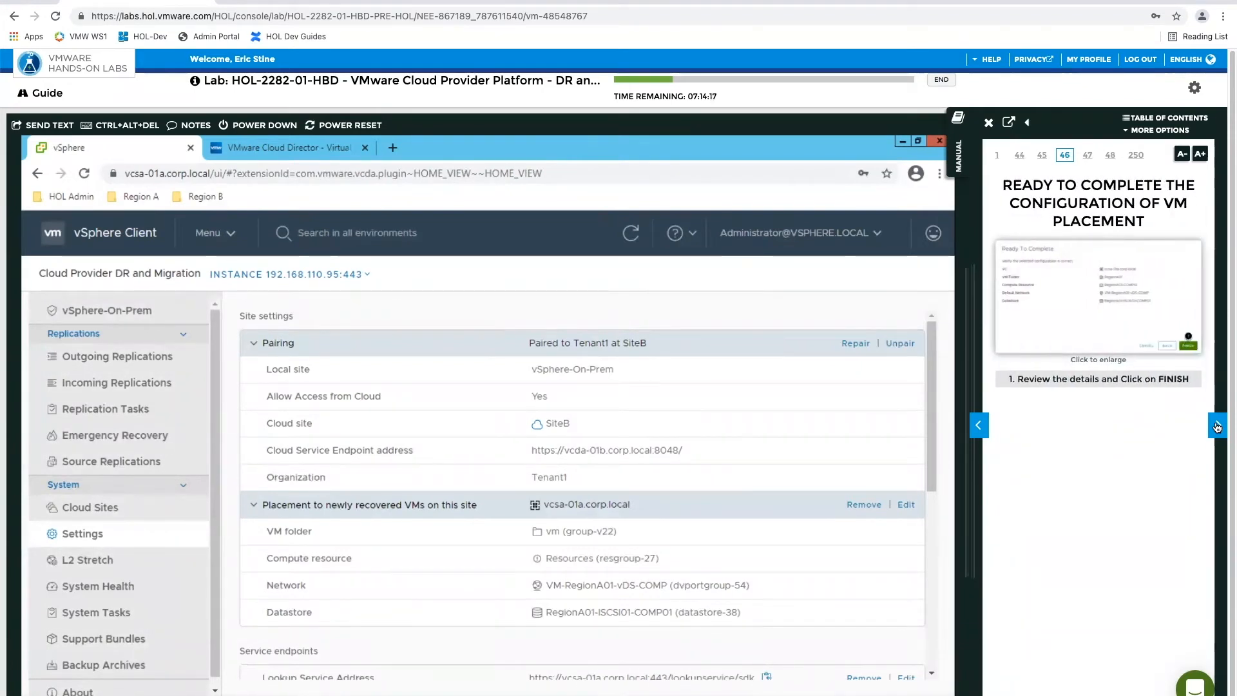
# Advance the manual to Confirm the Pairing Is Completed Successfully, and check the pairing status on the vSphere-On-Prem overview
pyautogui.click(1217, 425)
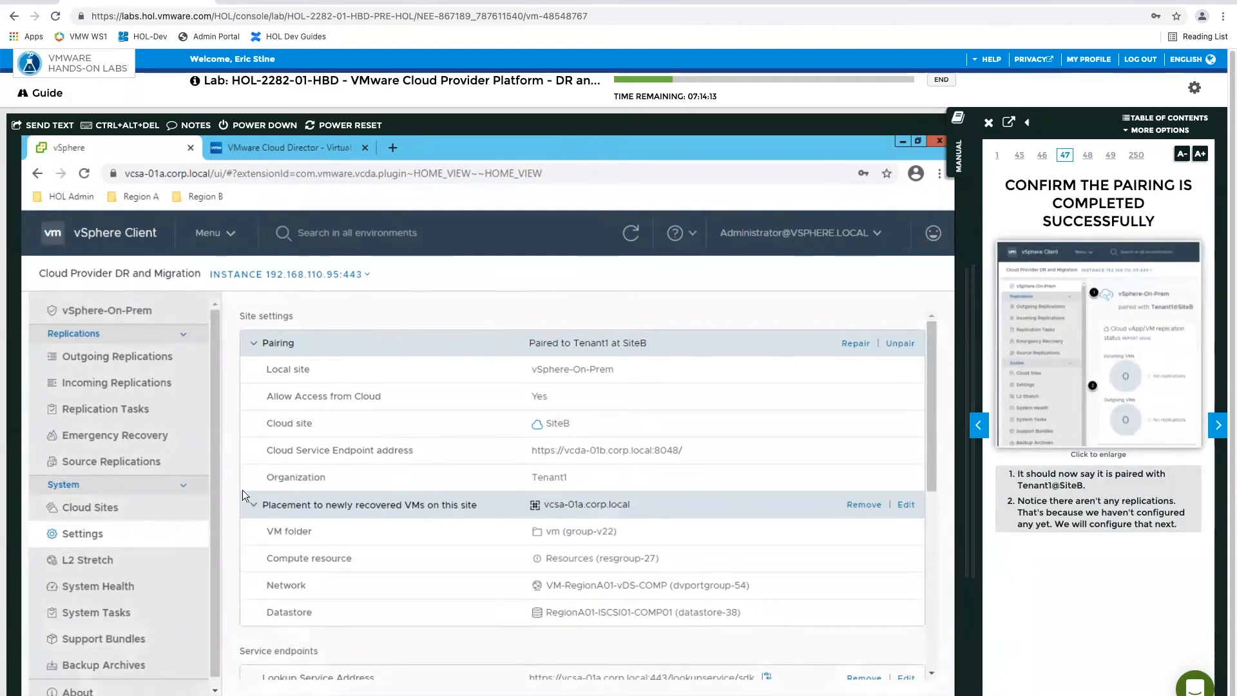
pyautogui.click(95, 312)
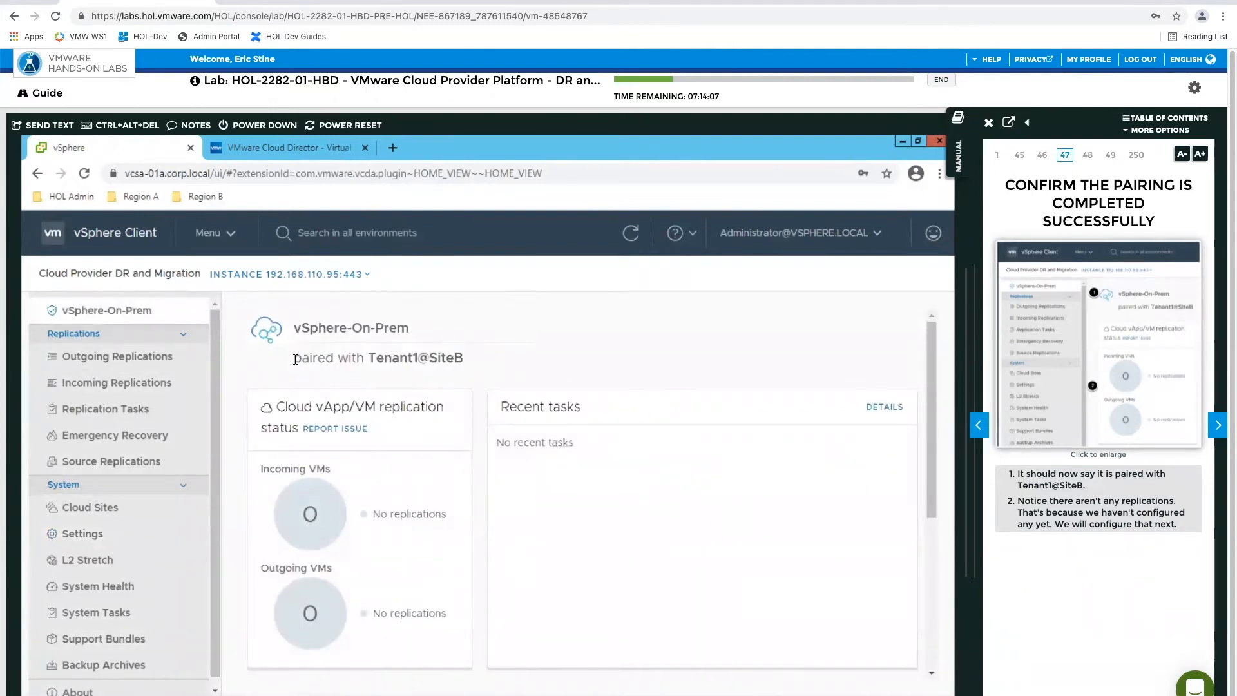
pyautogui.moveTo(294, 358); pyautogui.dragTo(495, 370)
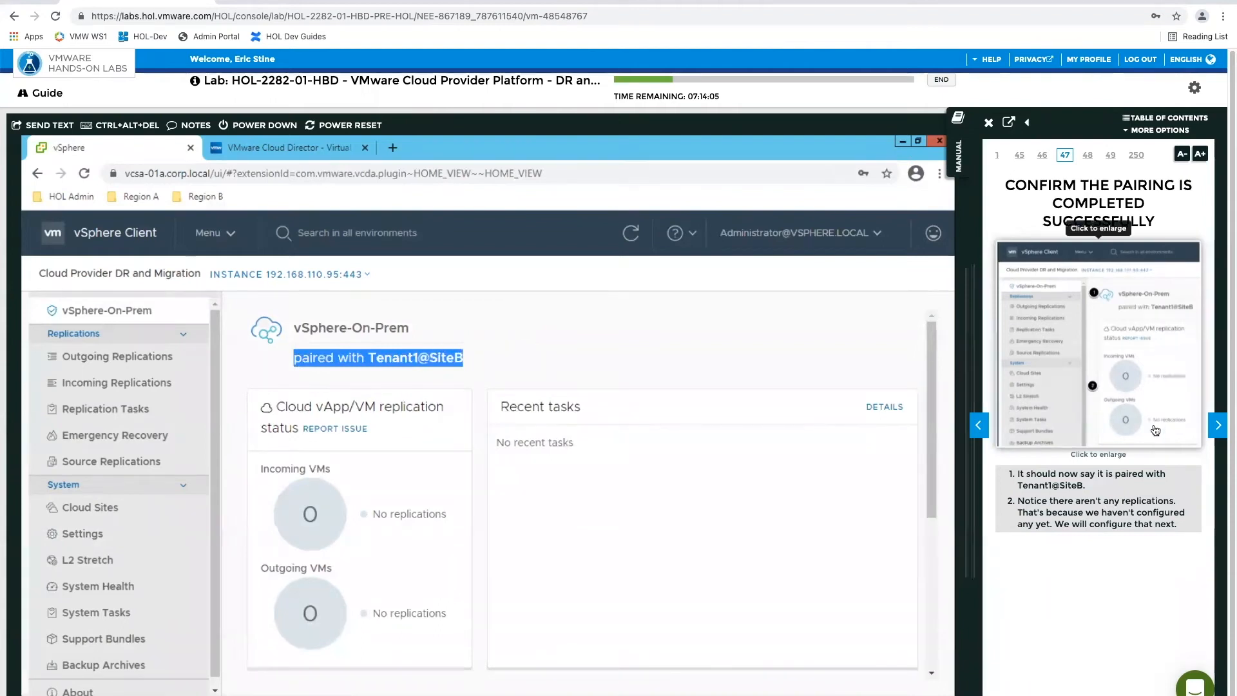
# Advance the manual to Configure Replication from On-Prem to Cloud, and read its explanation of the protection and migration options
pyautogui.click(1219, 428)
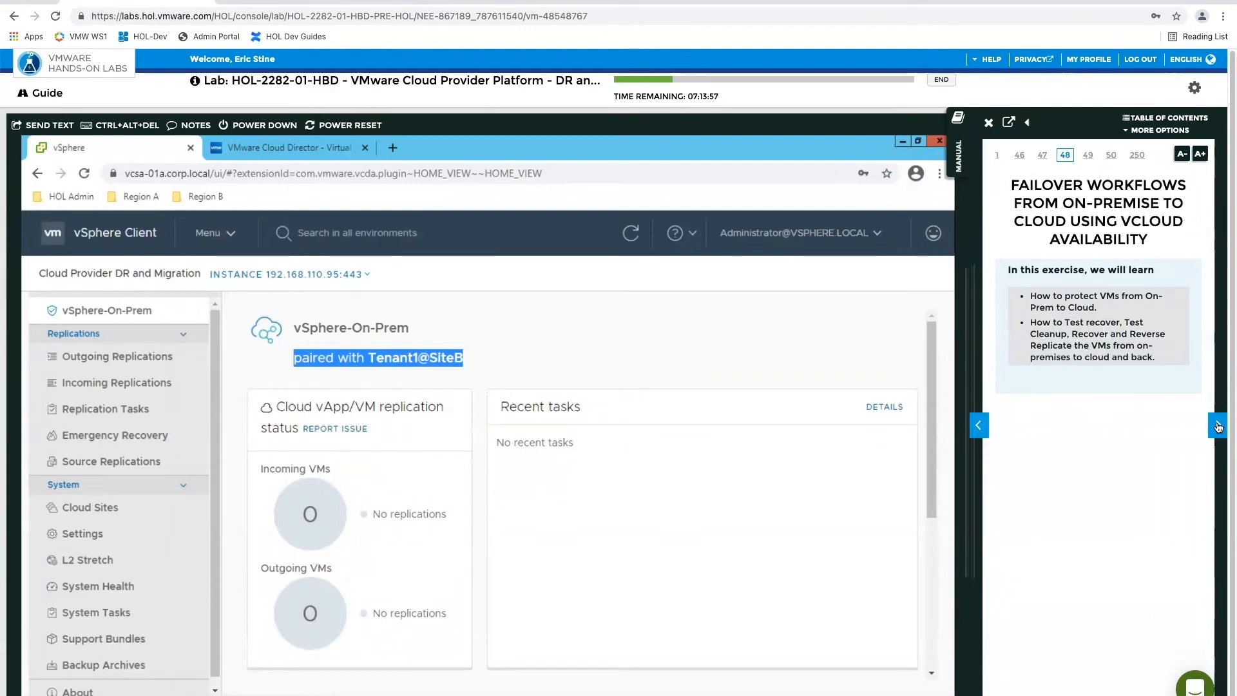
pyautogui.click(1219, 428)
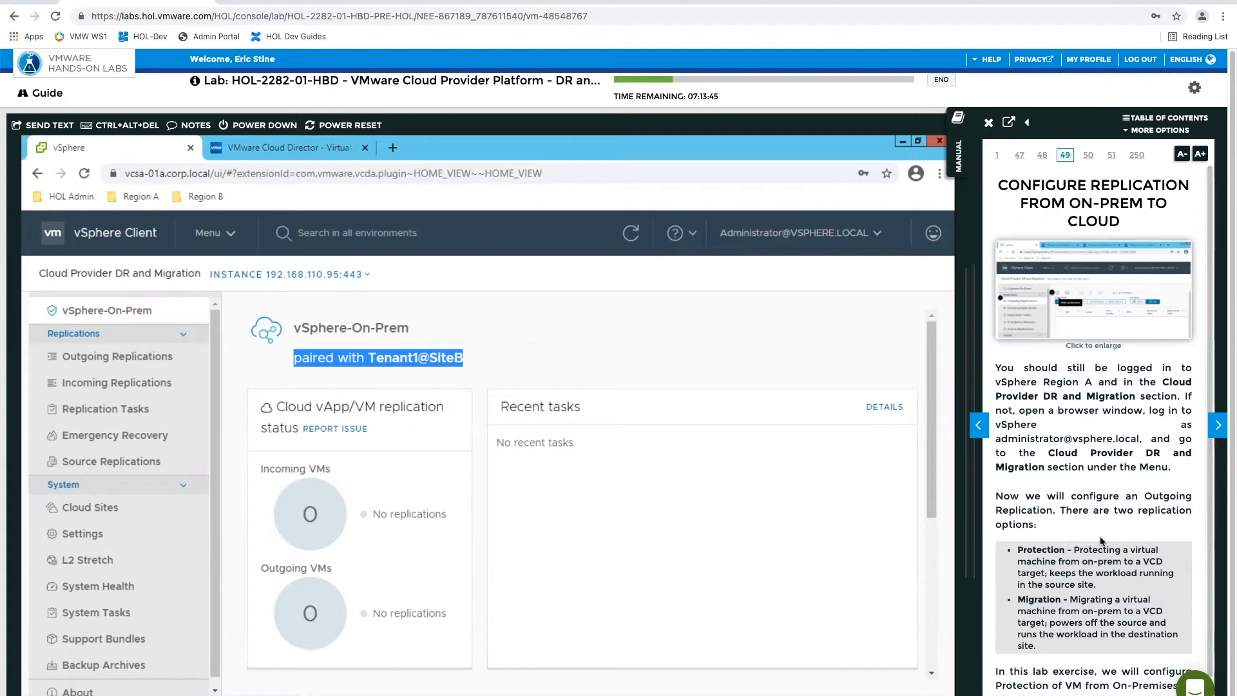
pyautogui.scroll(-1, 1101, 541)
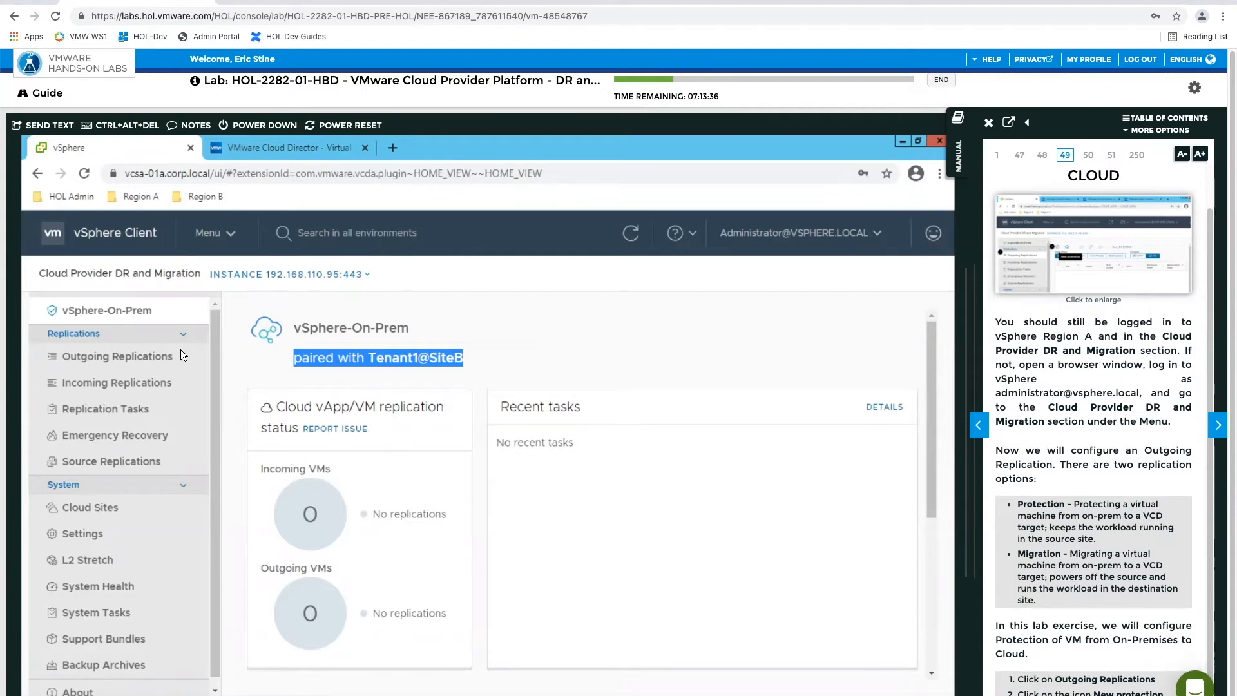
# Open Outgoing Replications, check the manual's enlarged image, and start a new protection
pyautogui.click(111, 358)
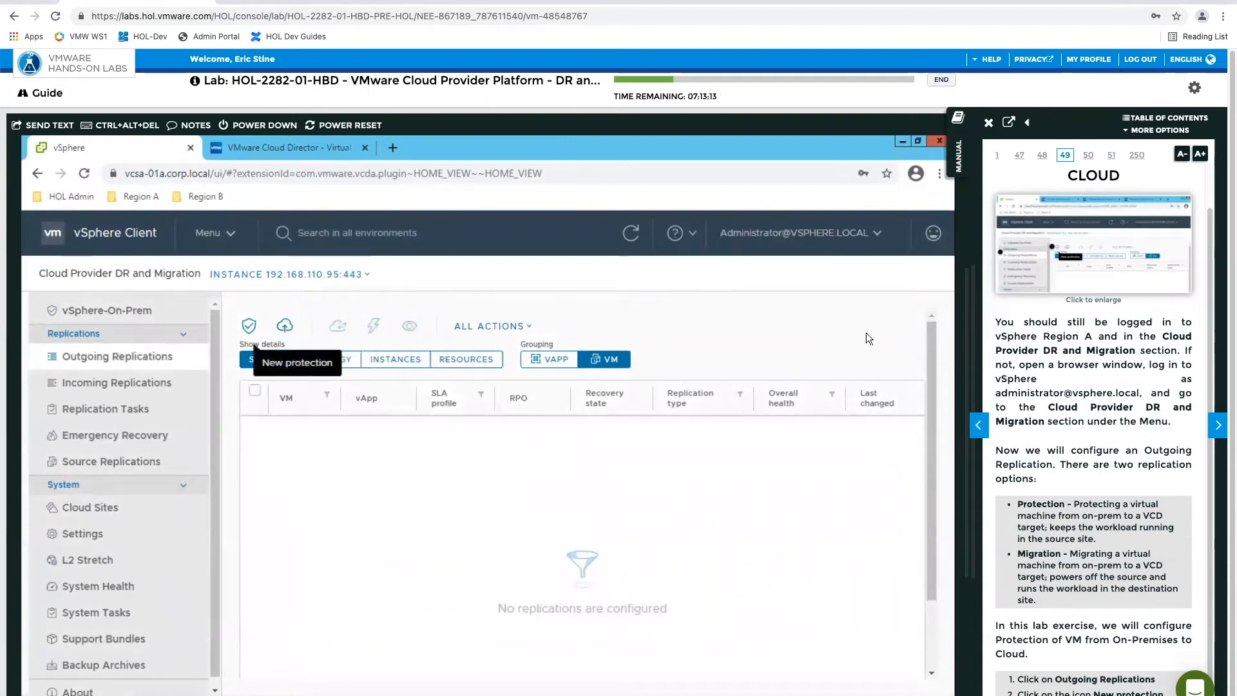
pyautogui.click(1116, 244)
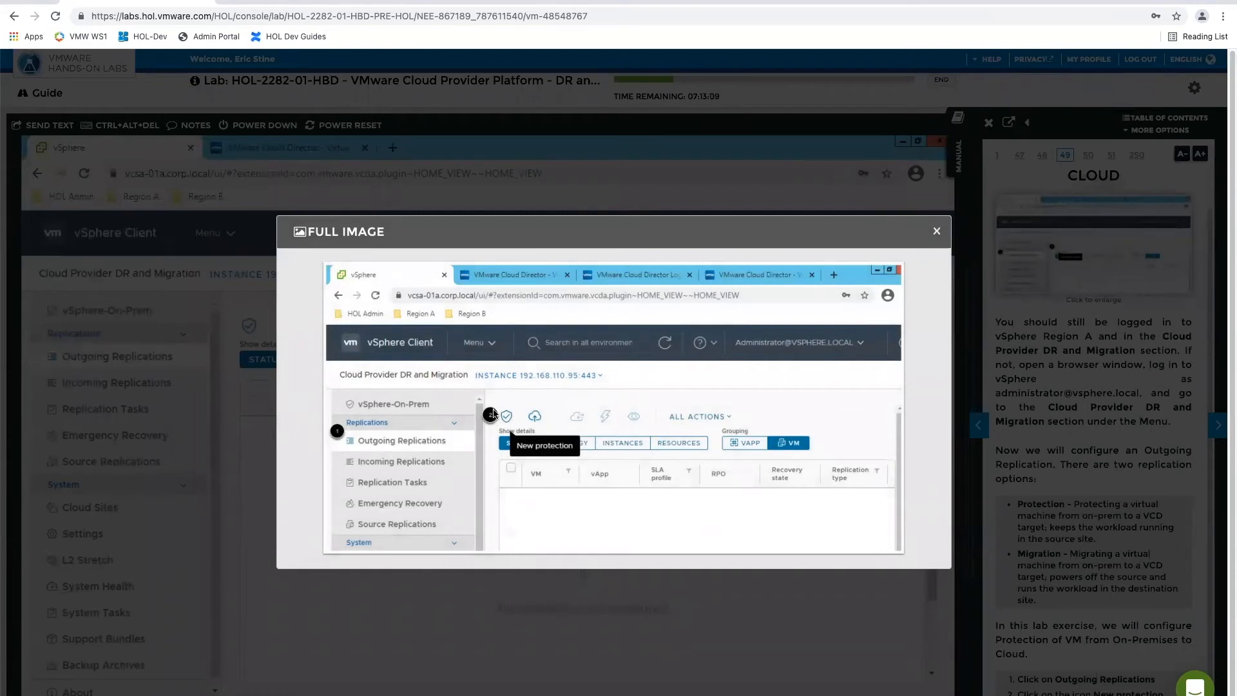
pyautogui.click(935, 232)
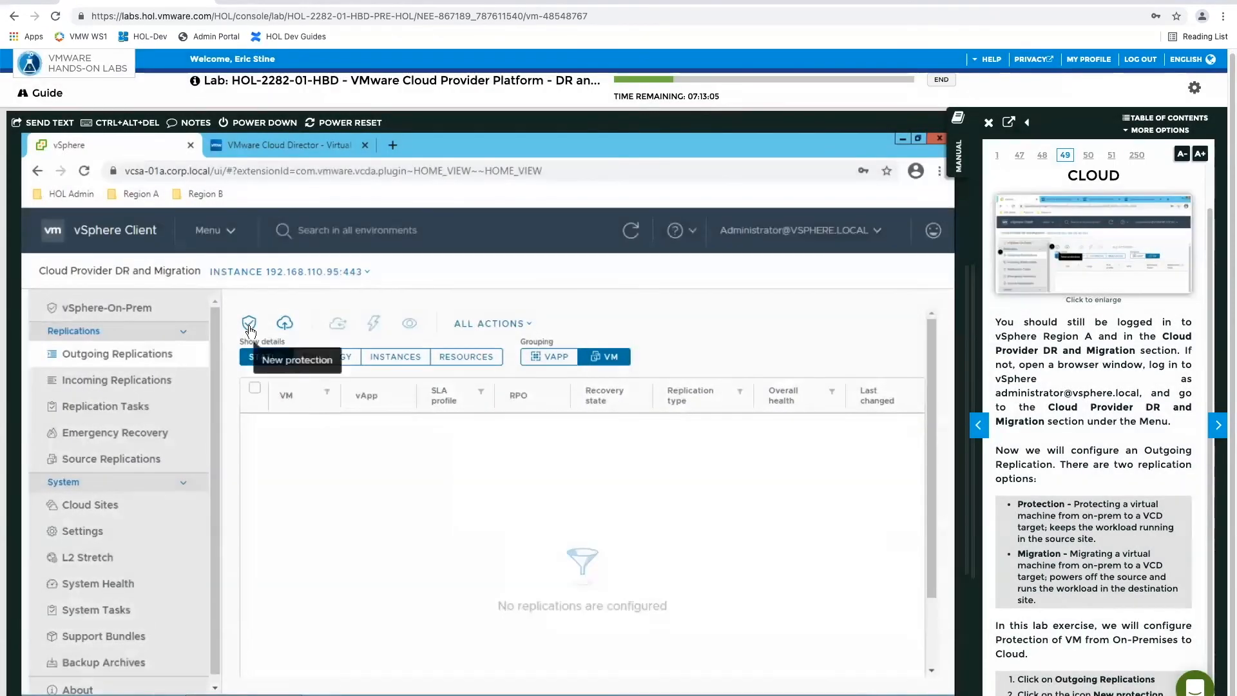
pyautogui.click(518, 328)
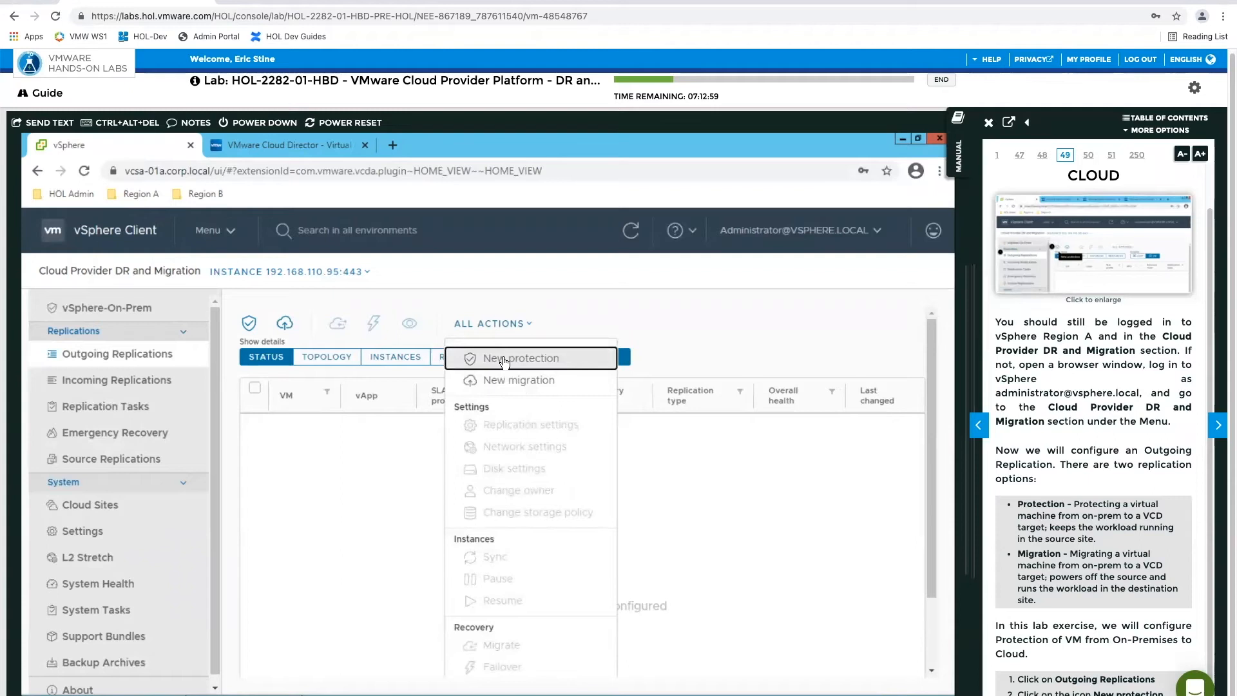
pyautogui.click(530, 359)
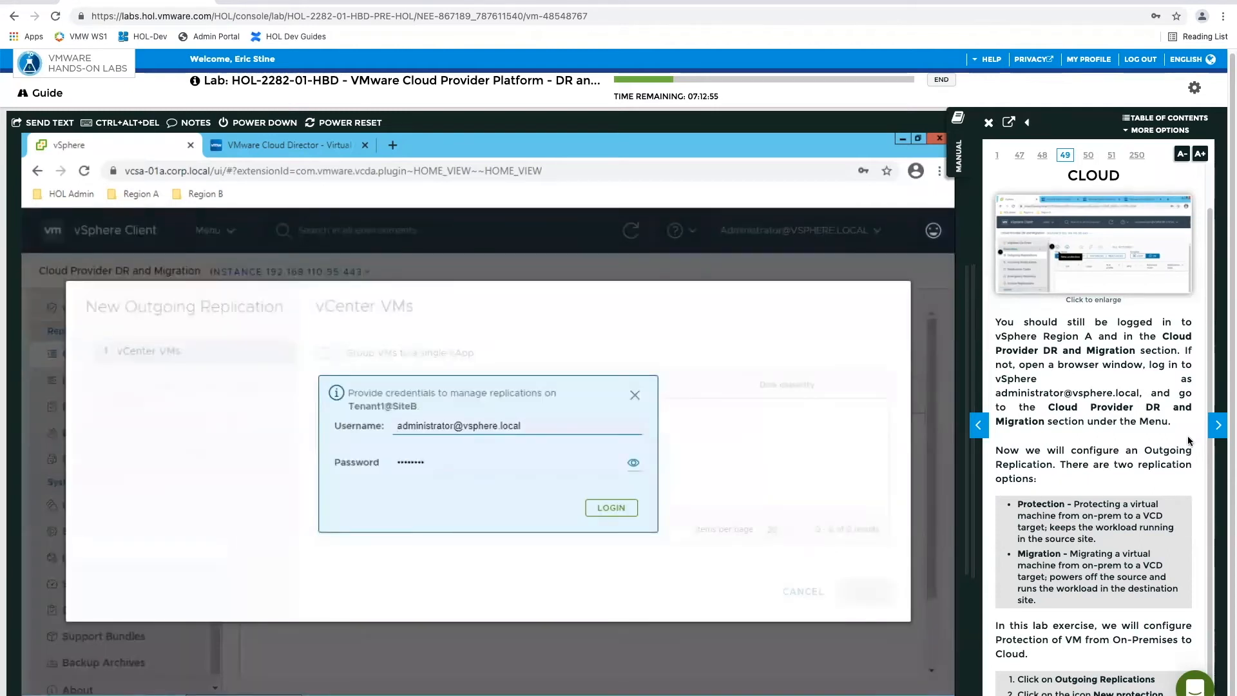
# Advance the manual to the credentials page, and log in to Tenant1@SiteB with the username t1admin and the account password
pyautogui.click(1218, 425)
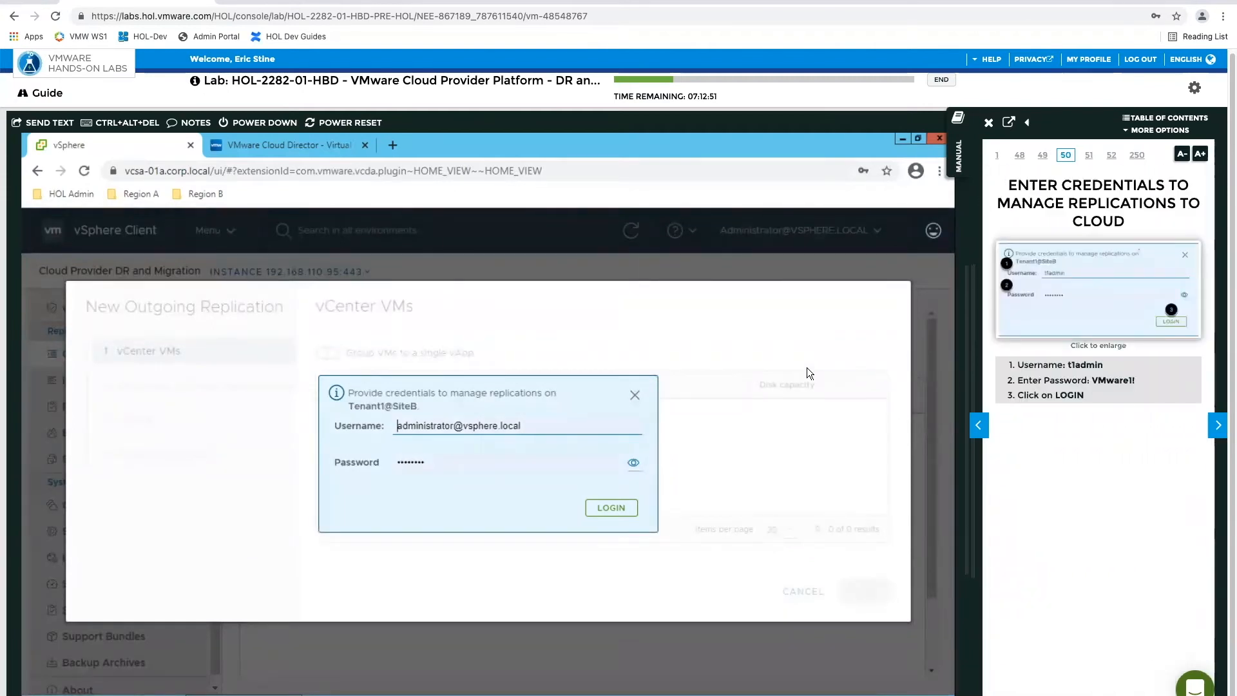
pyautogui.click(503, 428)
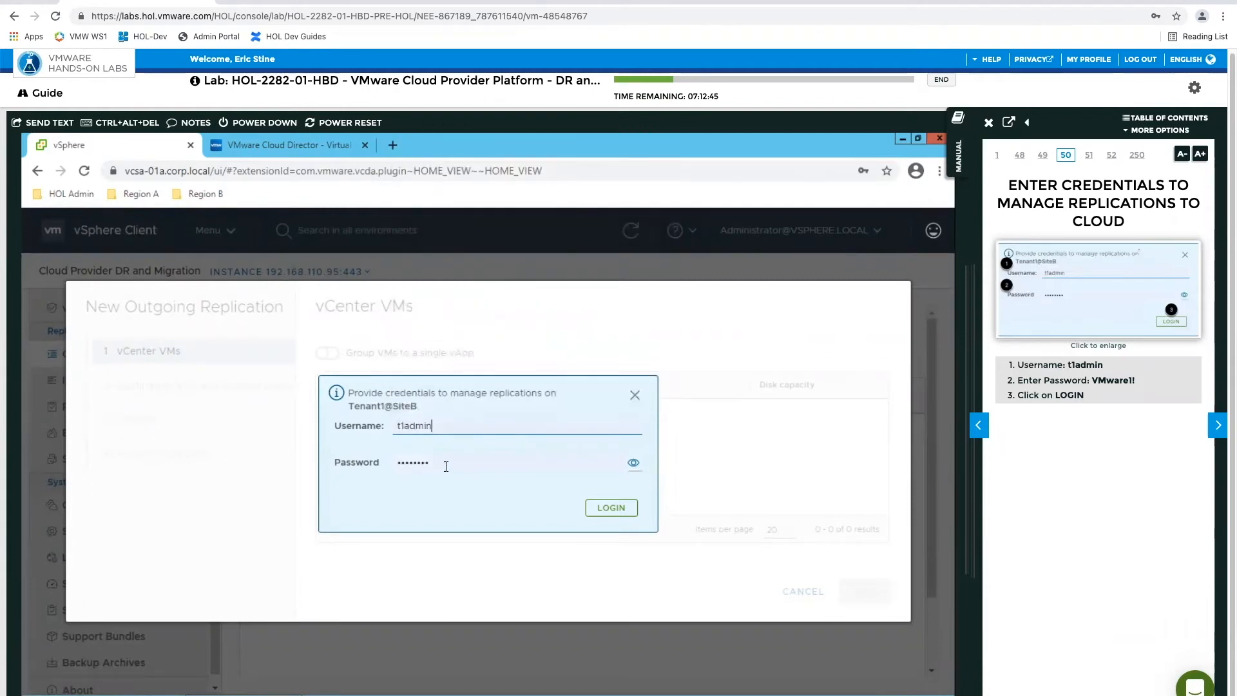
pyautogui.click(612, 508)
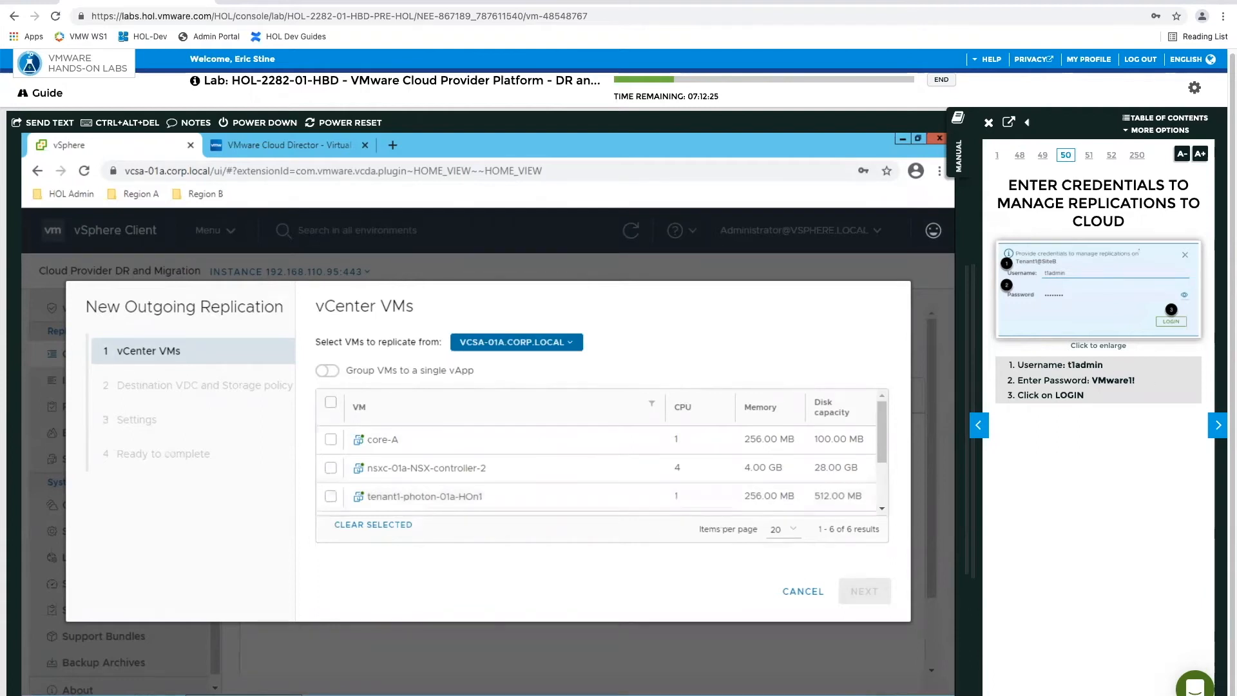
# Advance the manual to Select vCenter VM for Replication, choose the VM core-A, and continue to Destination VDC and Storage policy
pyautogui.click(1218, 426)
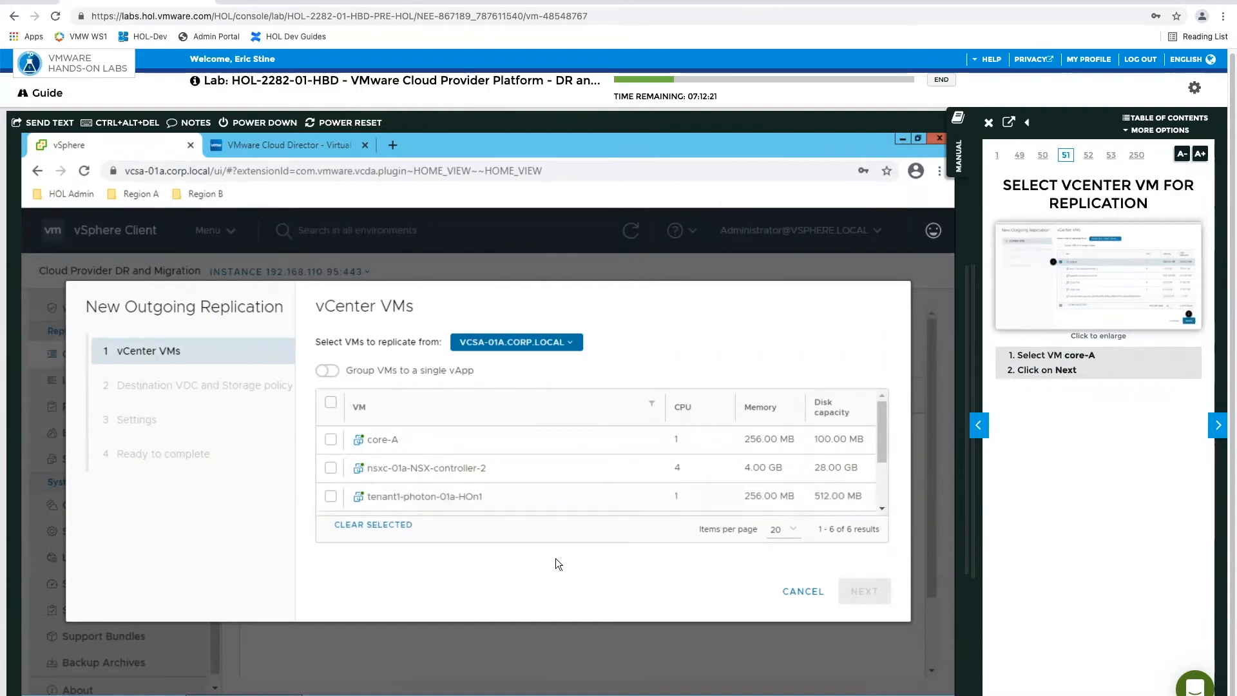
pyautogui.click(331, 439)
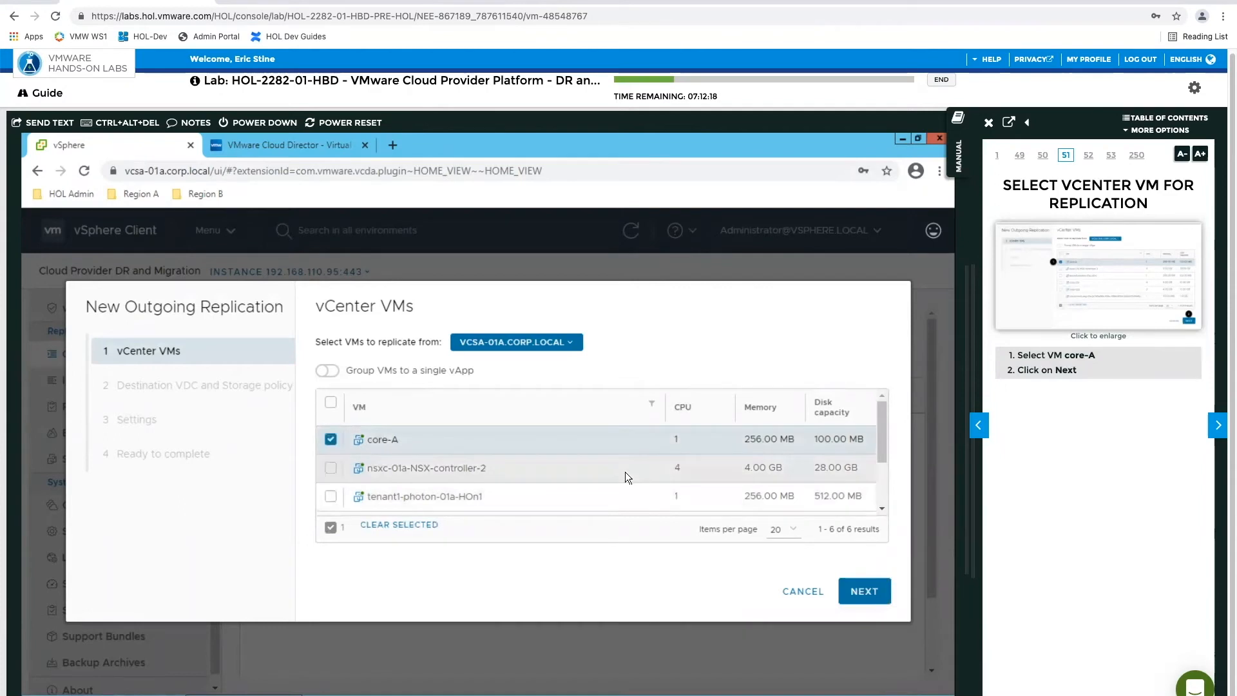
pyautogui.click(864, 591)
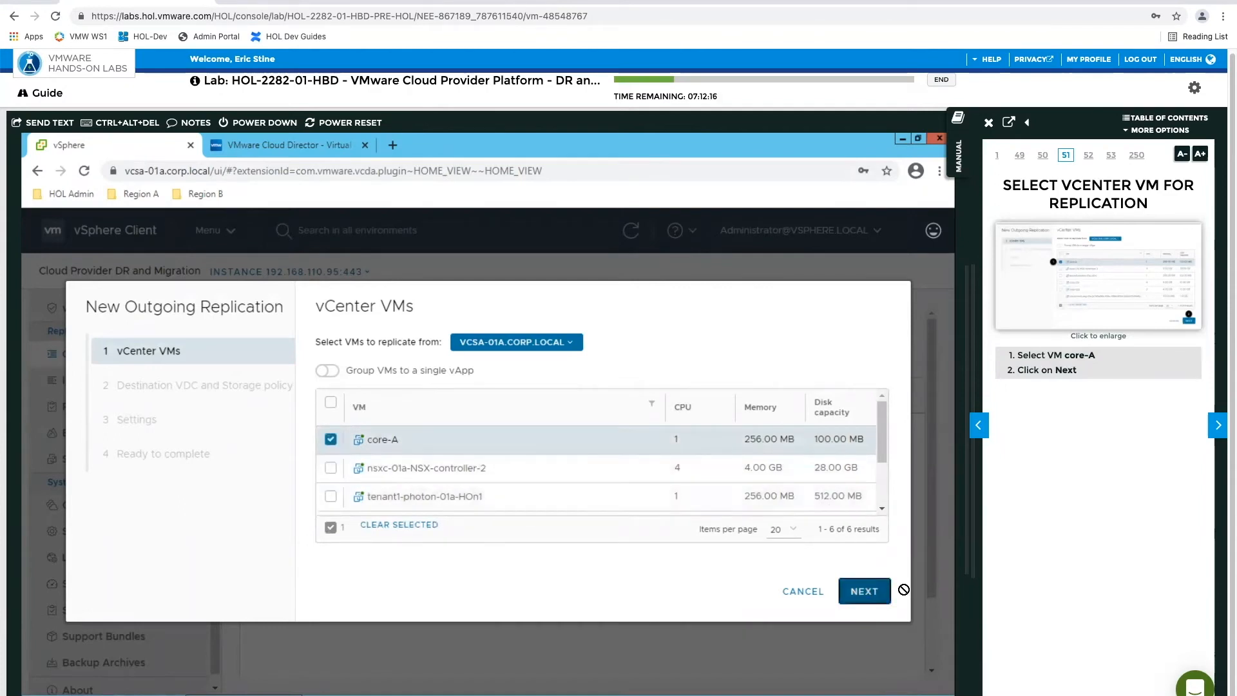
# Page the manual forward and back to load step 52, the page following Select vCenter VM for Replication
pyautogui.click(1218, 427)
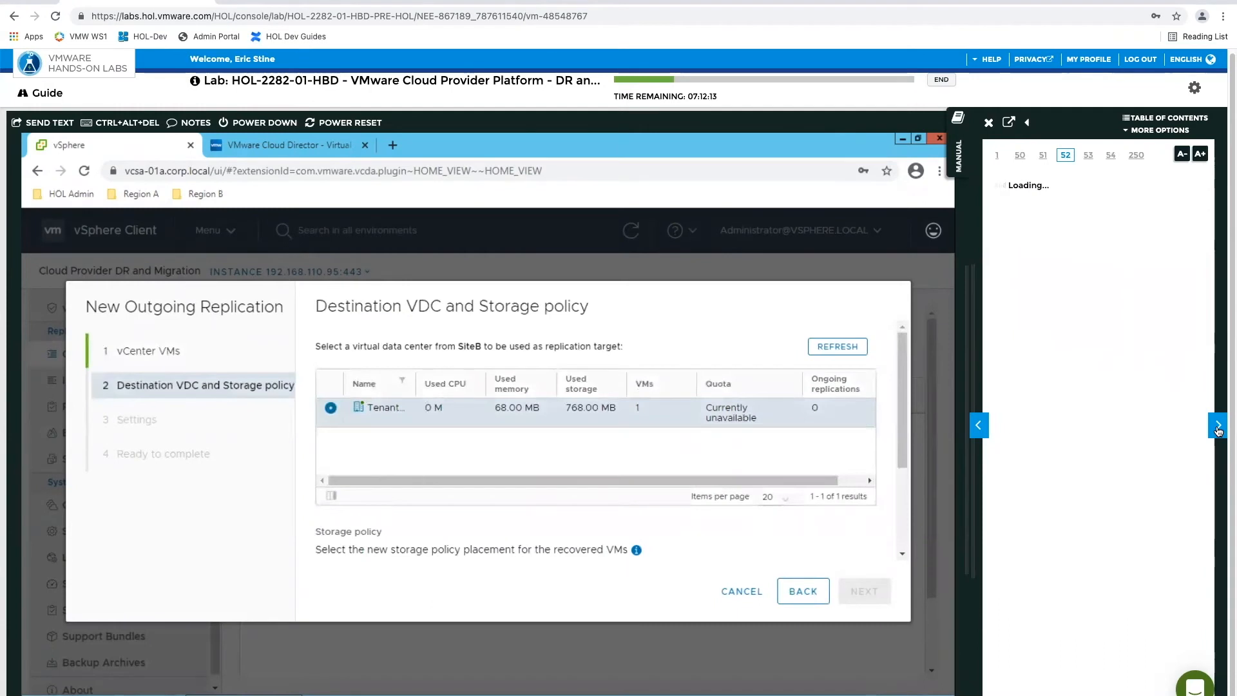
pyautogui.click(1217, 426)
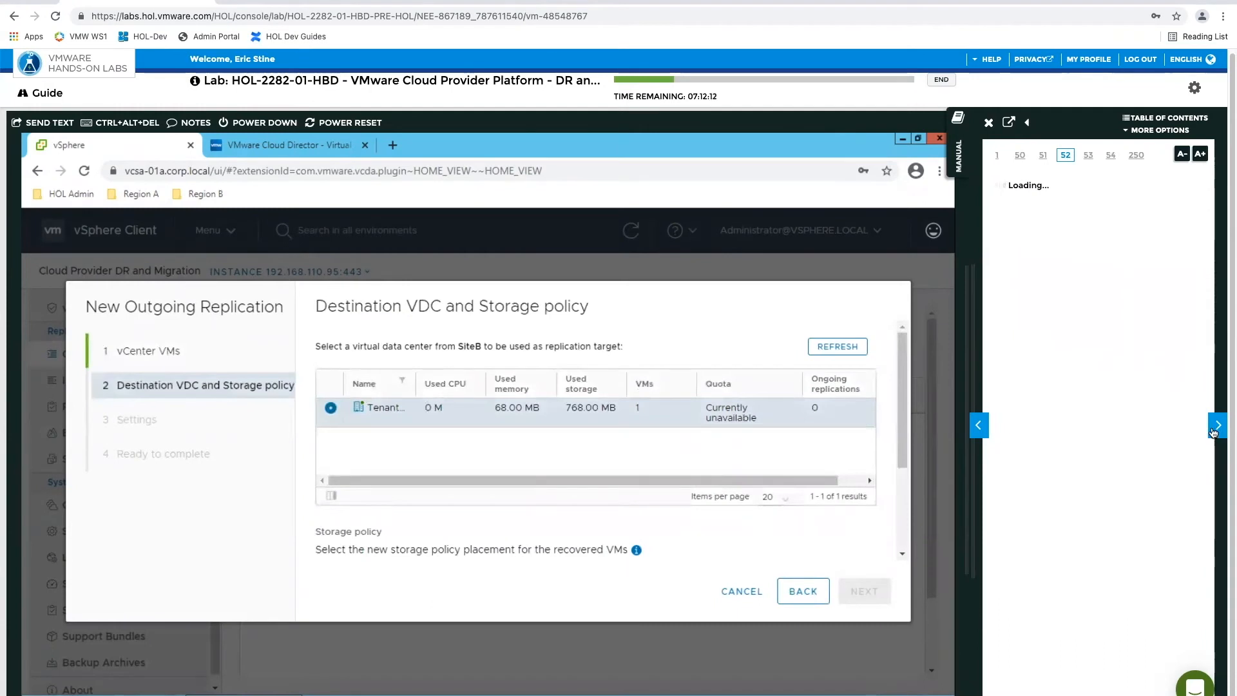
pyautogui.click(975, 426)
pyautogui.click(975, 427)
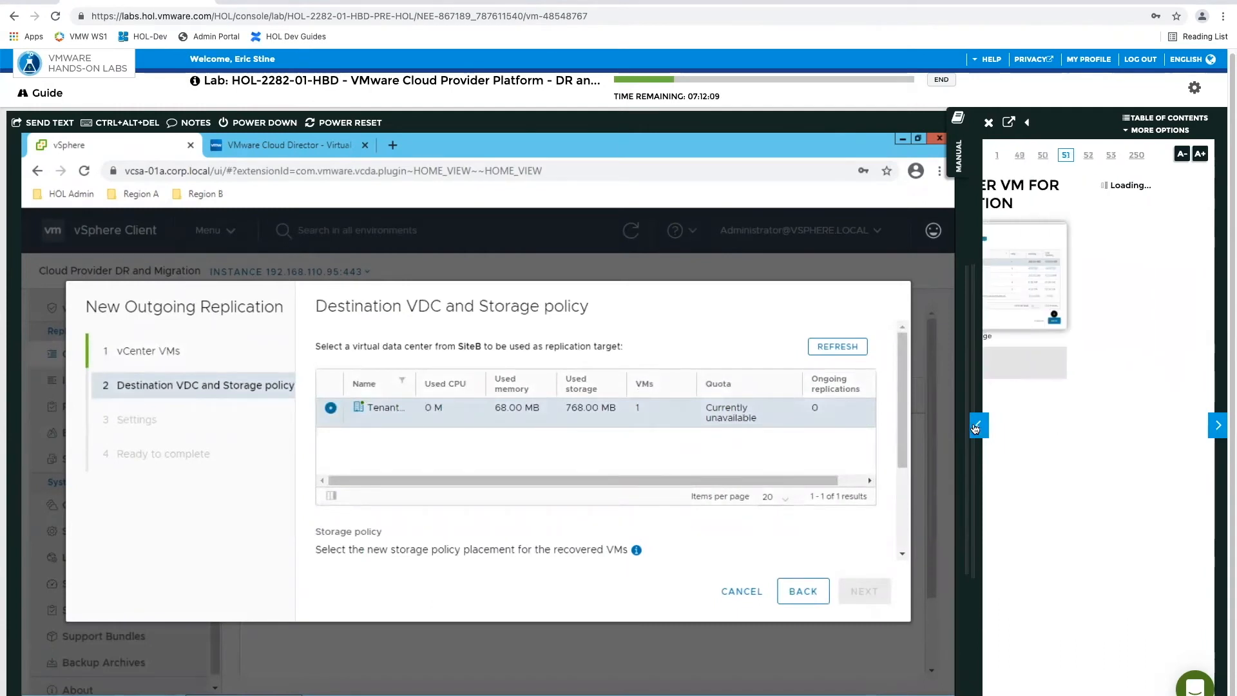
pyautogui.click(1218, 426)
pyautogui.click(1217, 426)
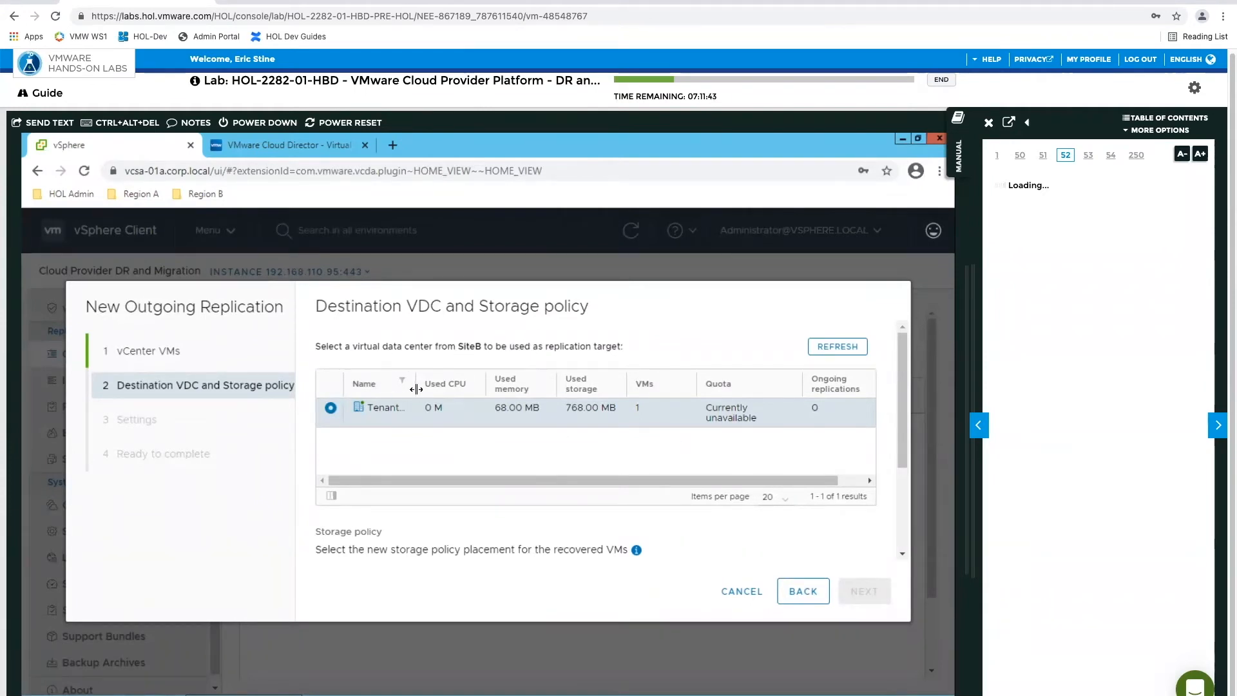
# Widen the VDC list's Name column, select the storage policy Any for the recovered VMs, and continue to Settings
pyautogui.moveTo(416, 387); pyautogui.dragTo(461, 385)
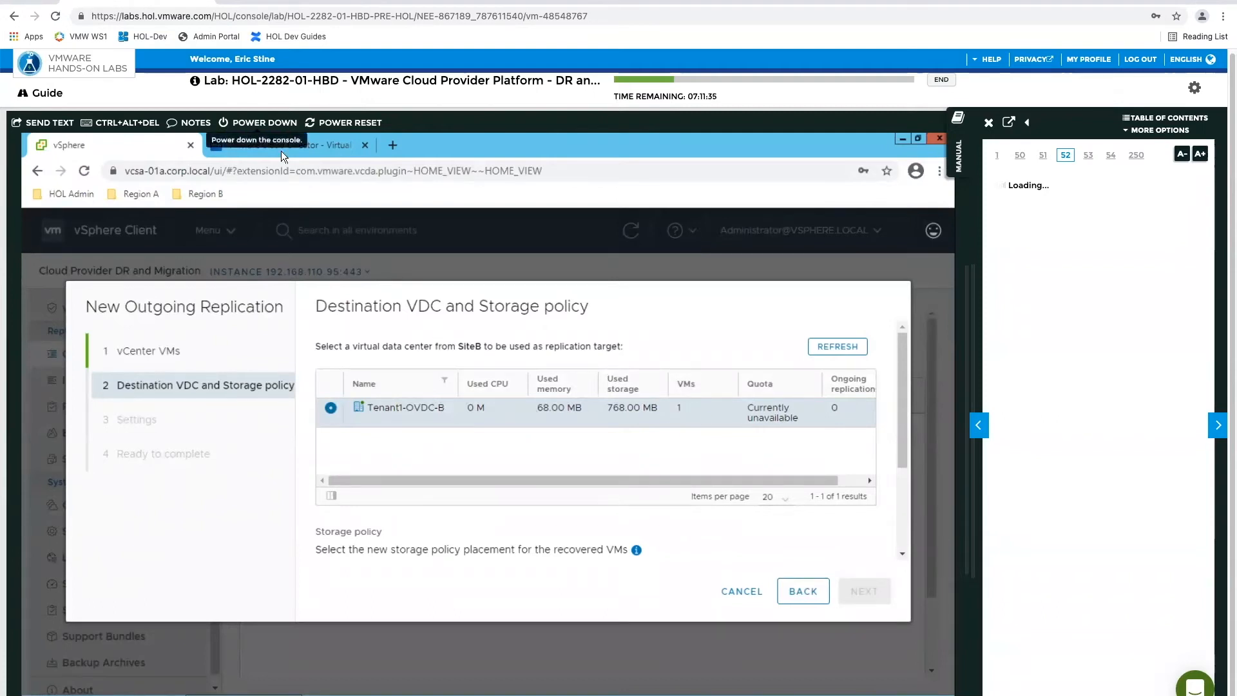
pyautogui.moveTo(637, 551)
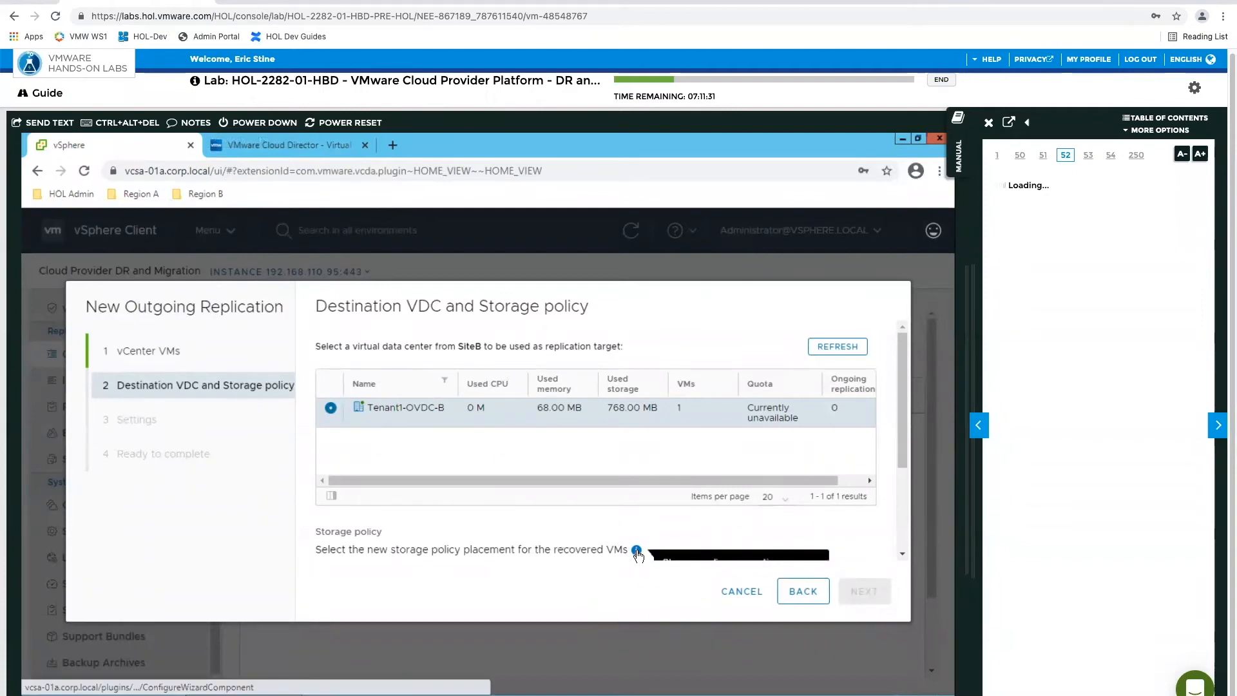
pyautogui.scroll(-3, 674, 509)
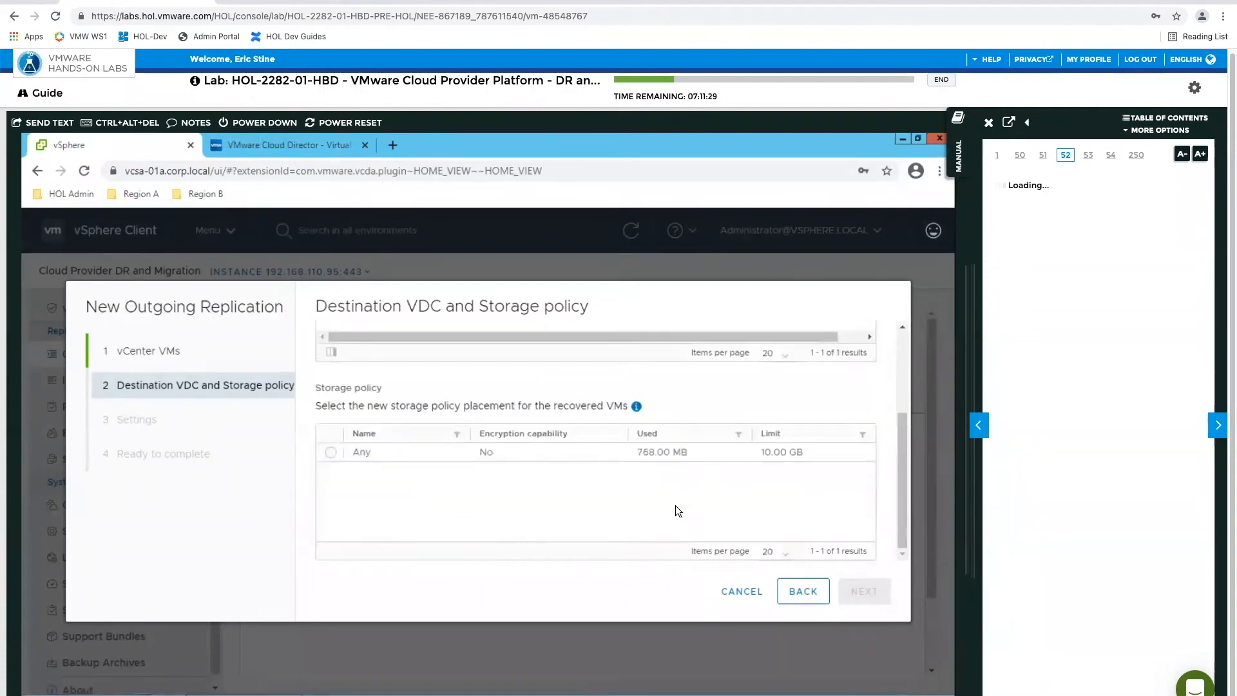
pyautogui.scroll(3, 698, 515)
pyautogui.scroll(-3, 698, 516)
pyautogui.click(331, 454)
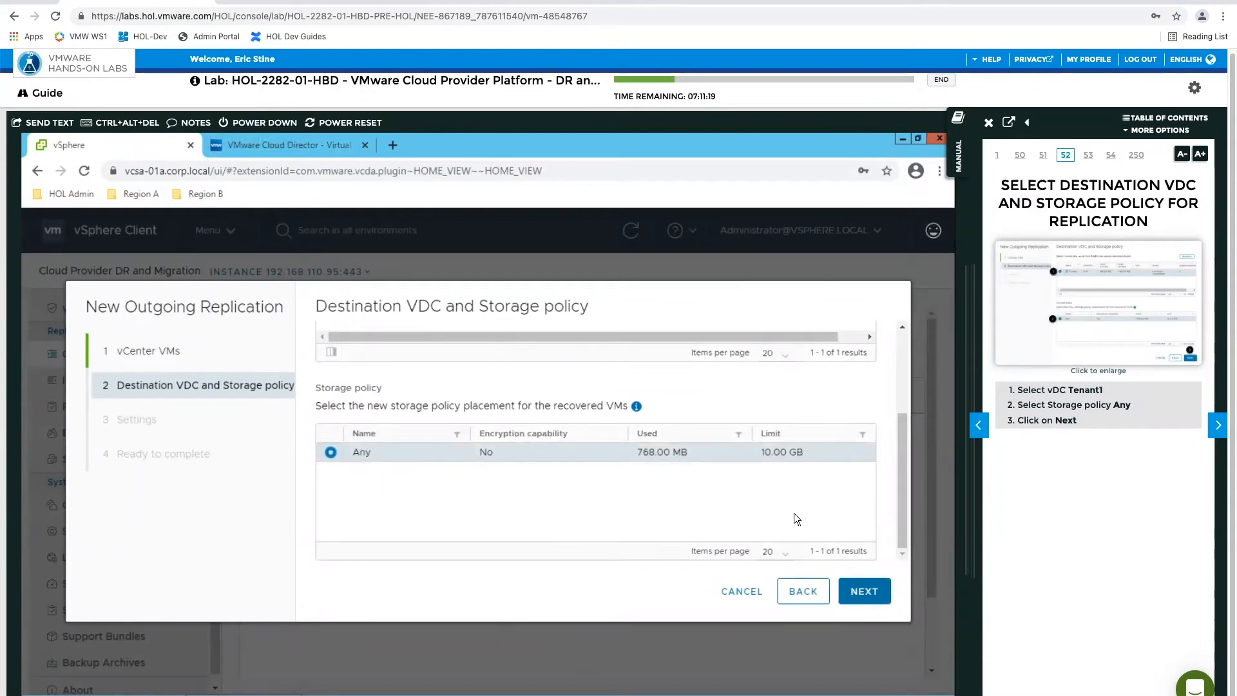
pyautogui.scroll(2, 796, 512)
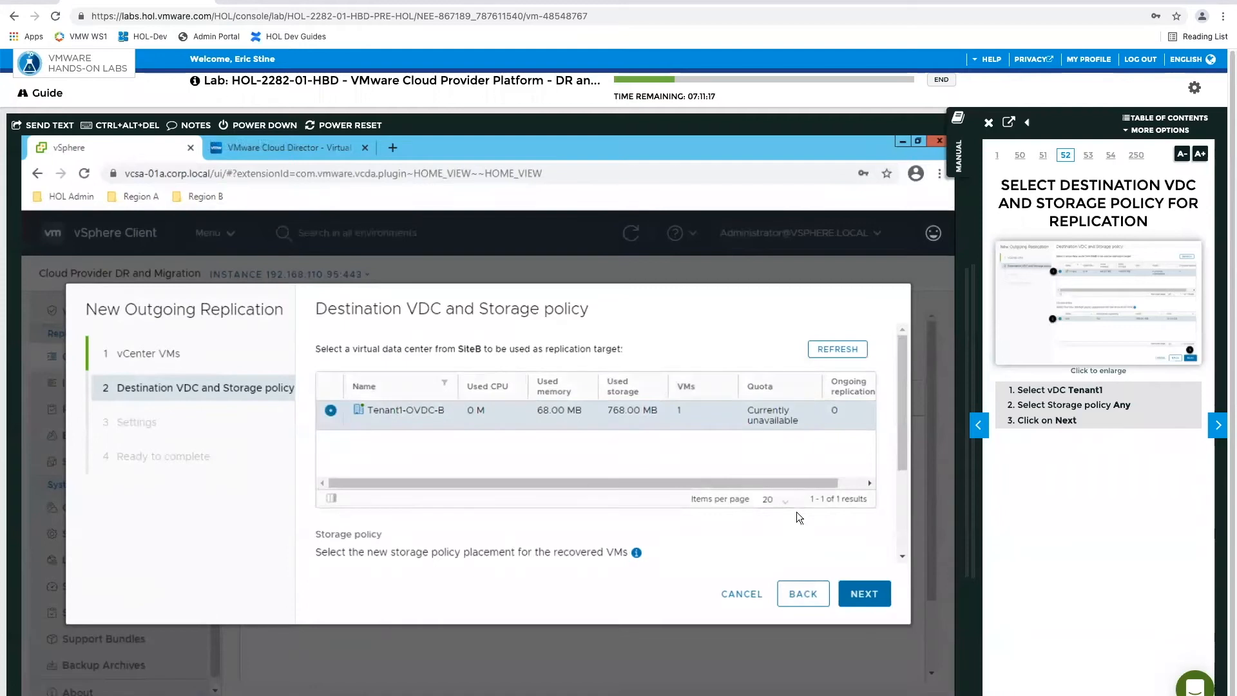
pyautogui.scroll(-1, 796, 511)
pyautogui.scroll(-1, 796, 512)
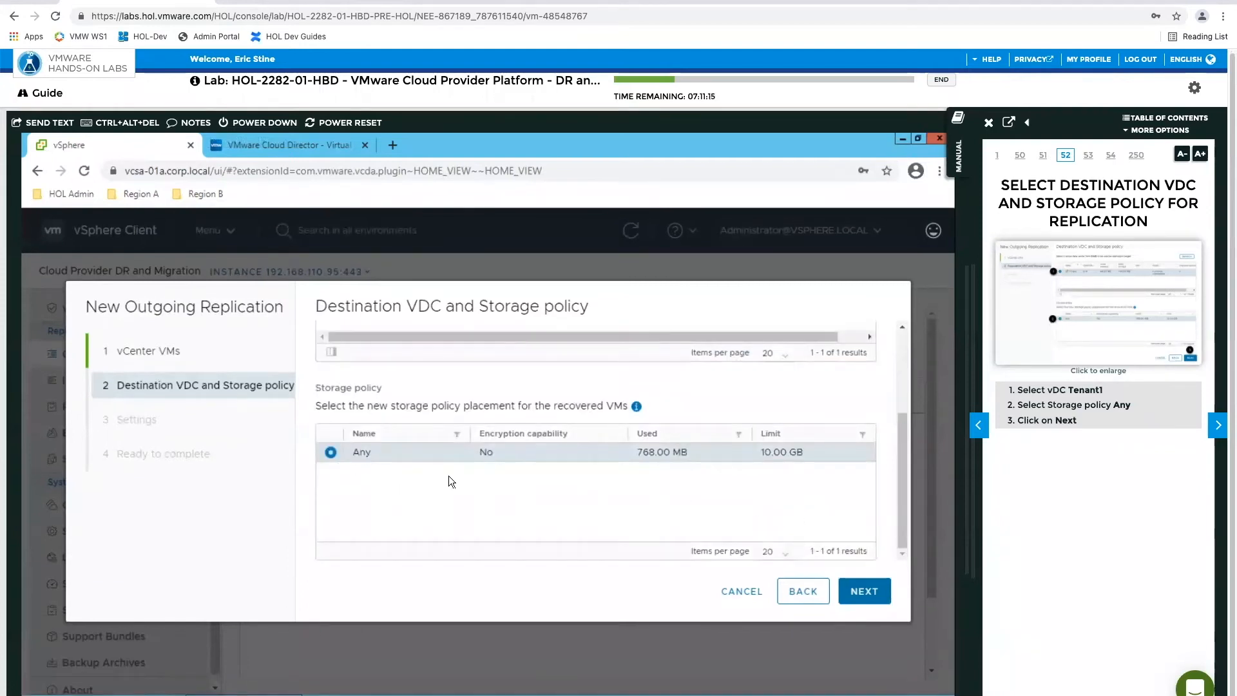
pyautogui.click(873, 603)
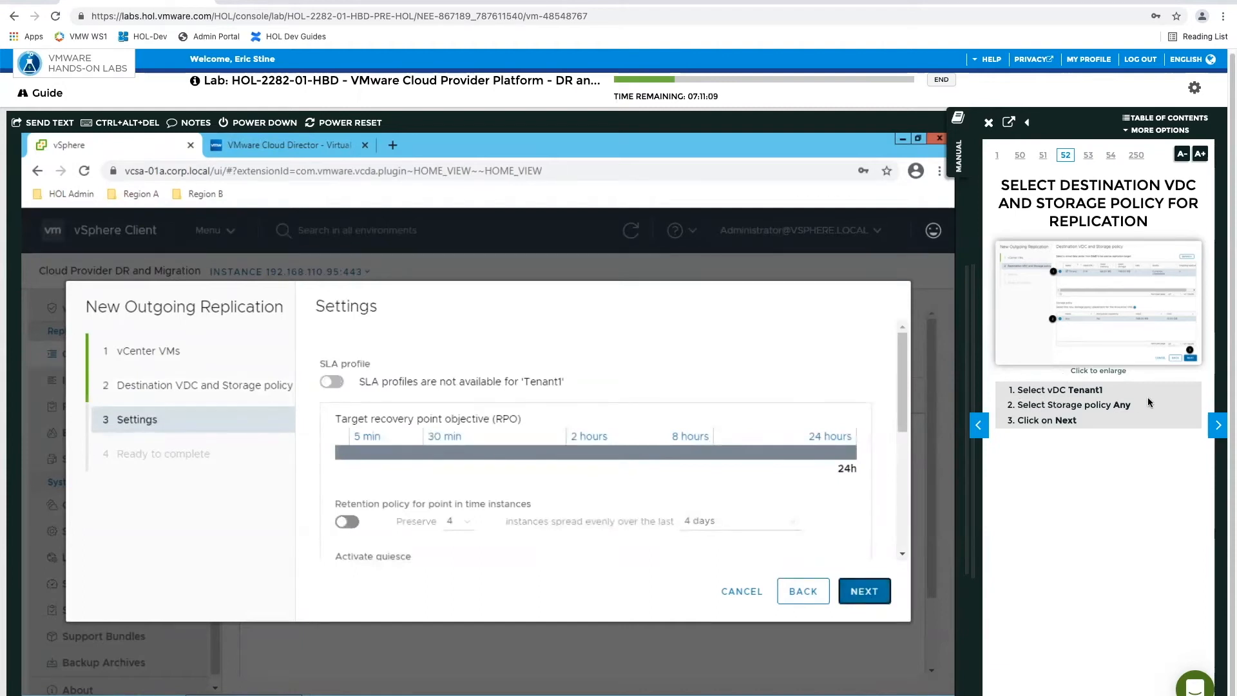
# Advance the manual to Configure Settings, set the target recovery point objective to 5 minutes, and finish the new outgoing replication
pyautogui.click(1218, 428)
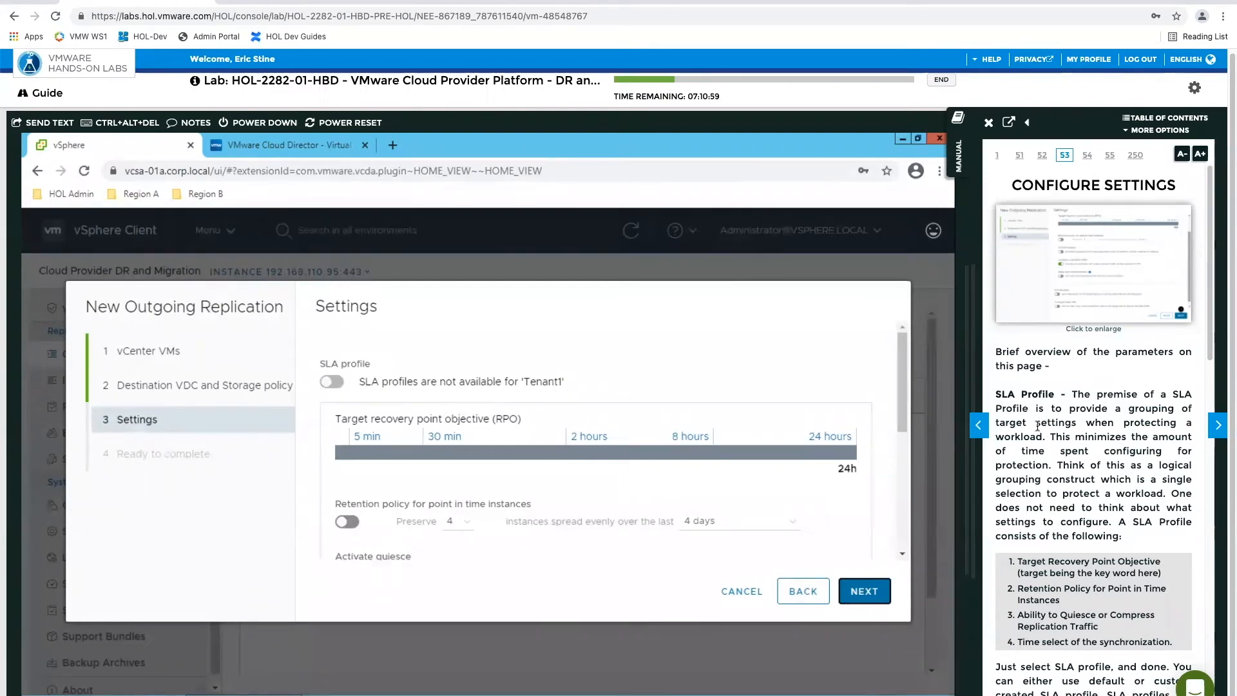
pyautogui.scroll(-10, 1073, 450)
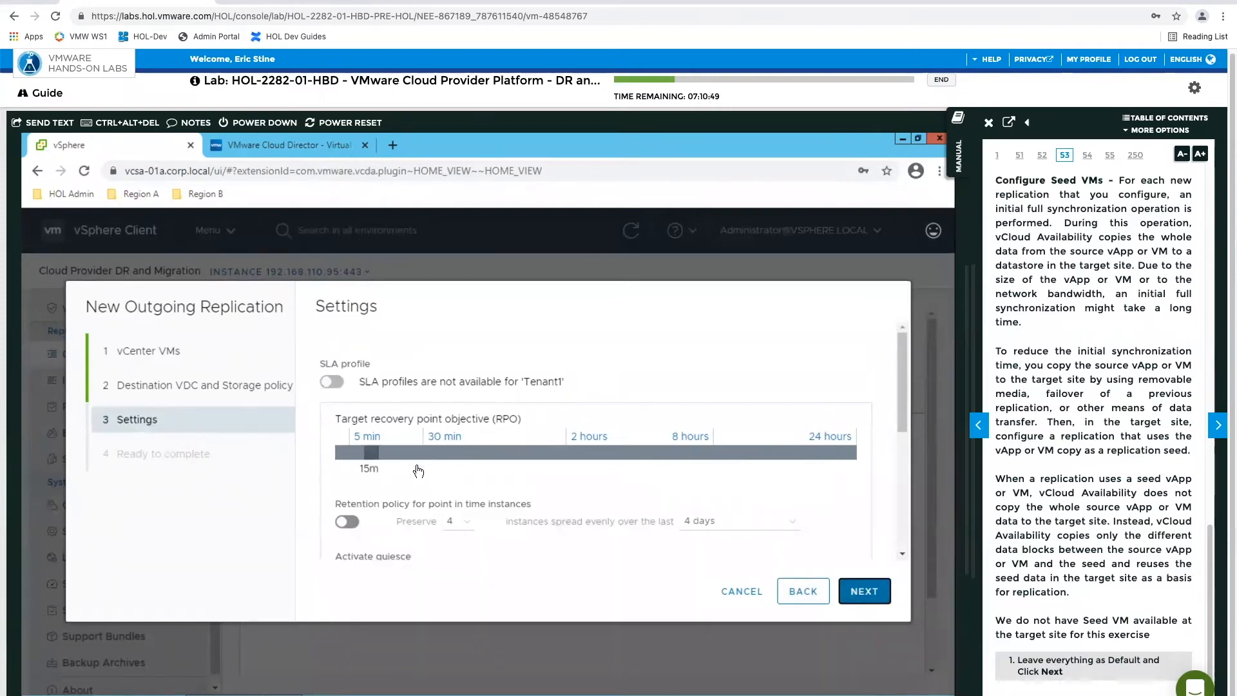
pyautogui.click(348, 449)
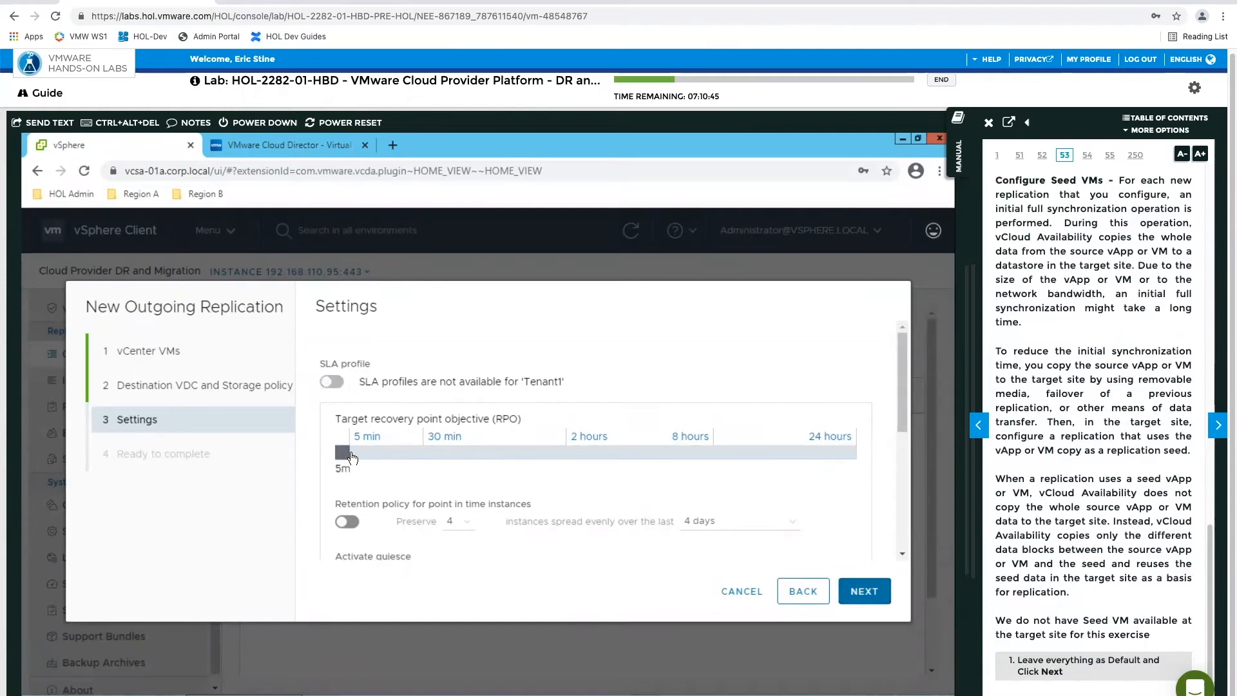
pyautogui.click(861, 594)
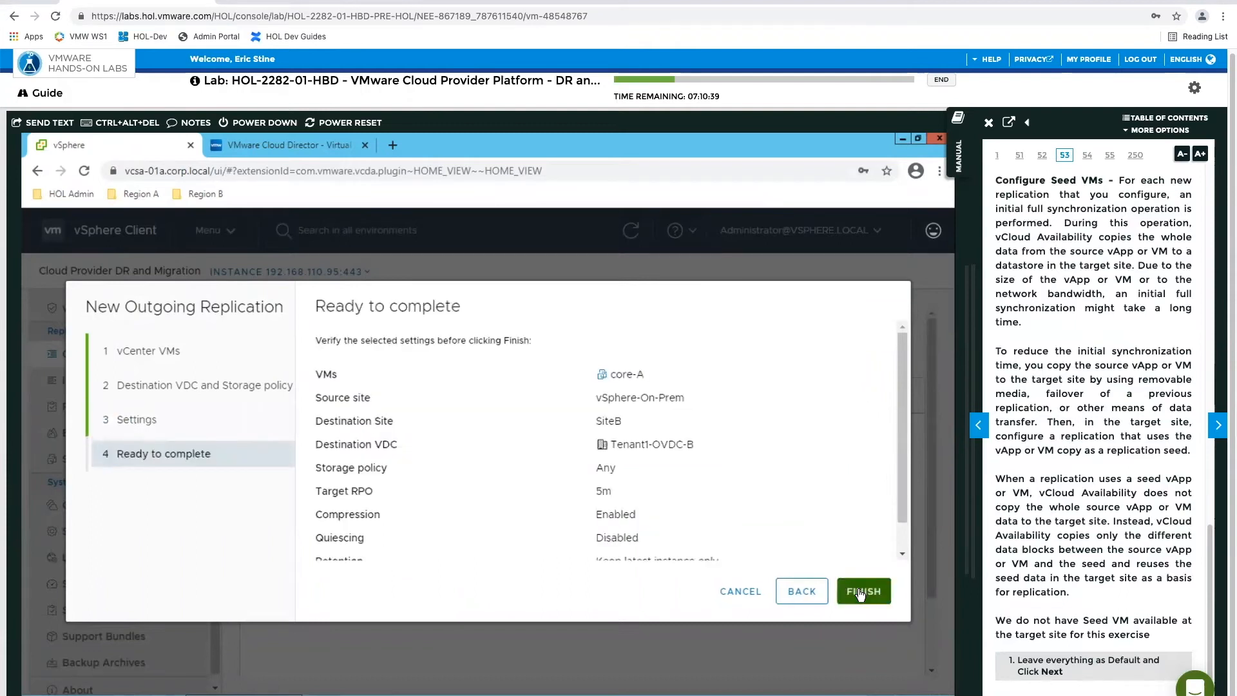
pyautogui.click(859, 588)
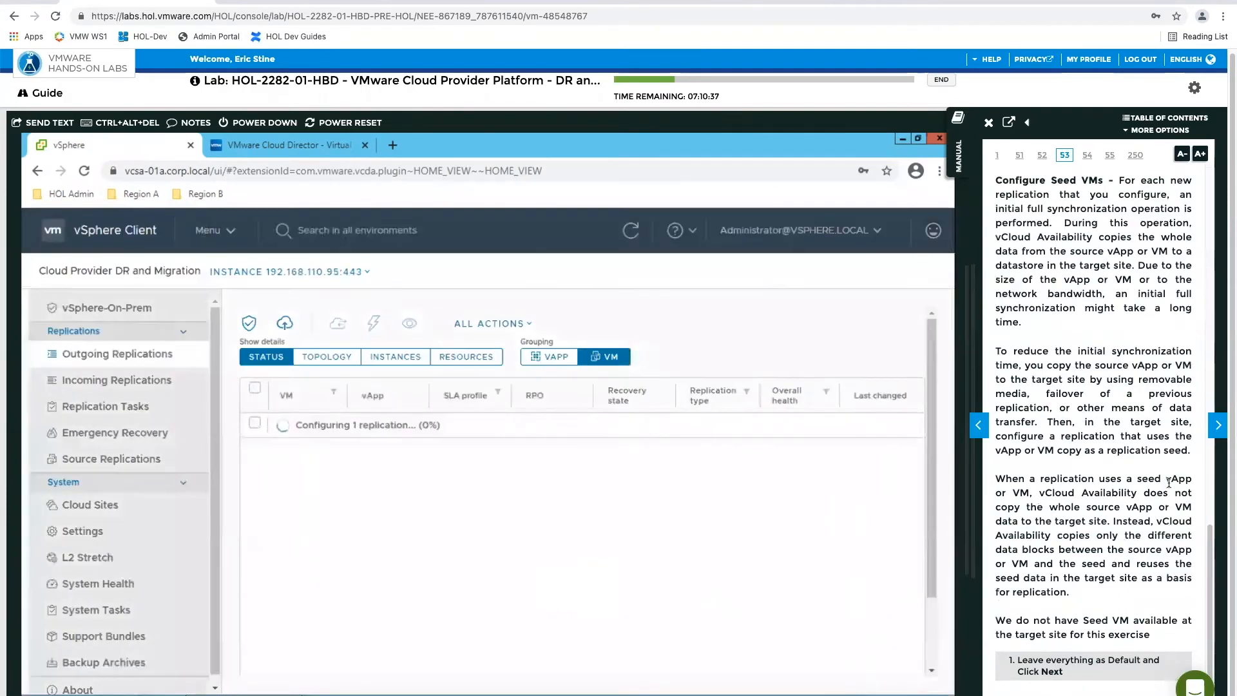
# Advance the manual through the replication completion pages to Confirm the Replication Status from Cloud Provider Site
pyautogui.click(1218, 427)
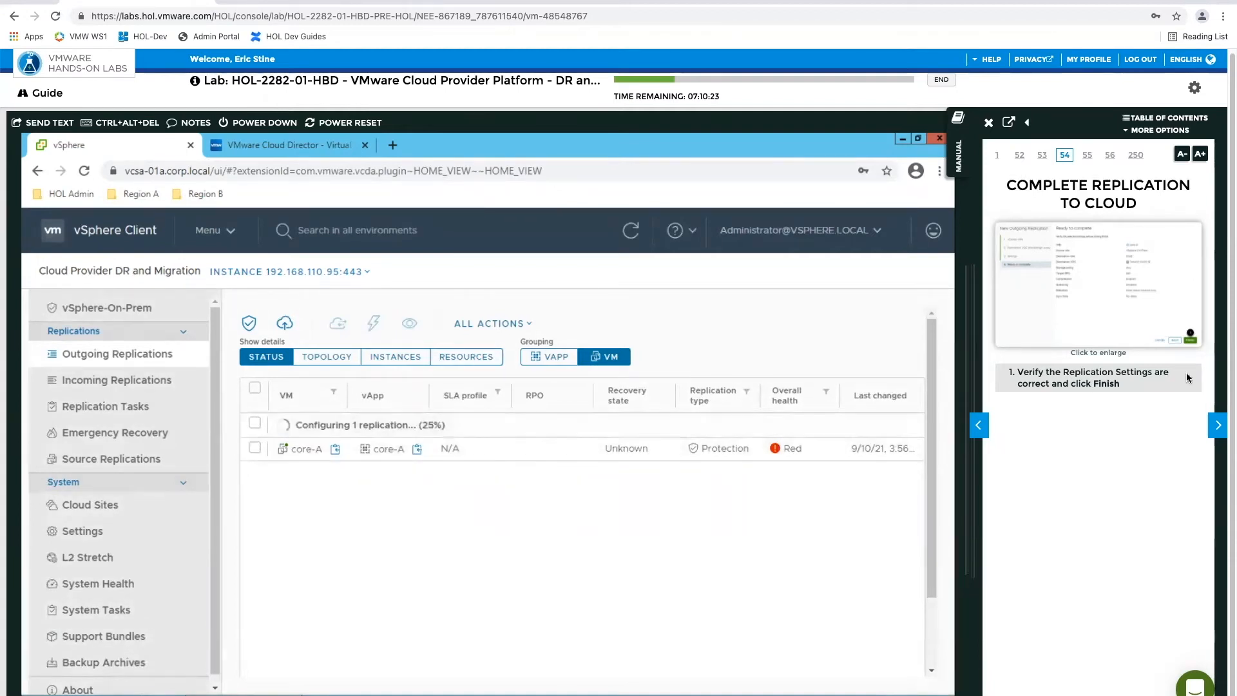
pyautogui.click(1218, 424)
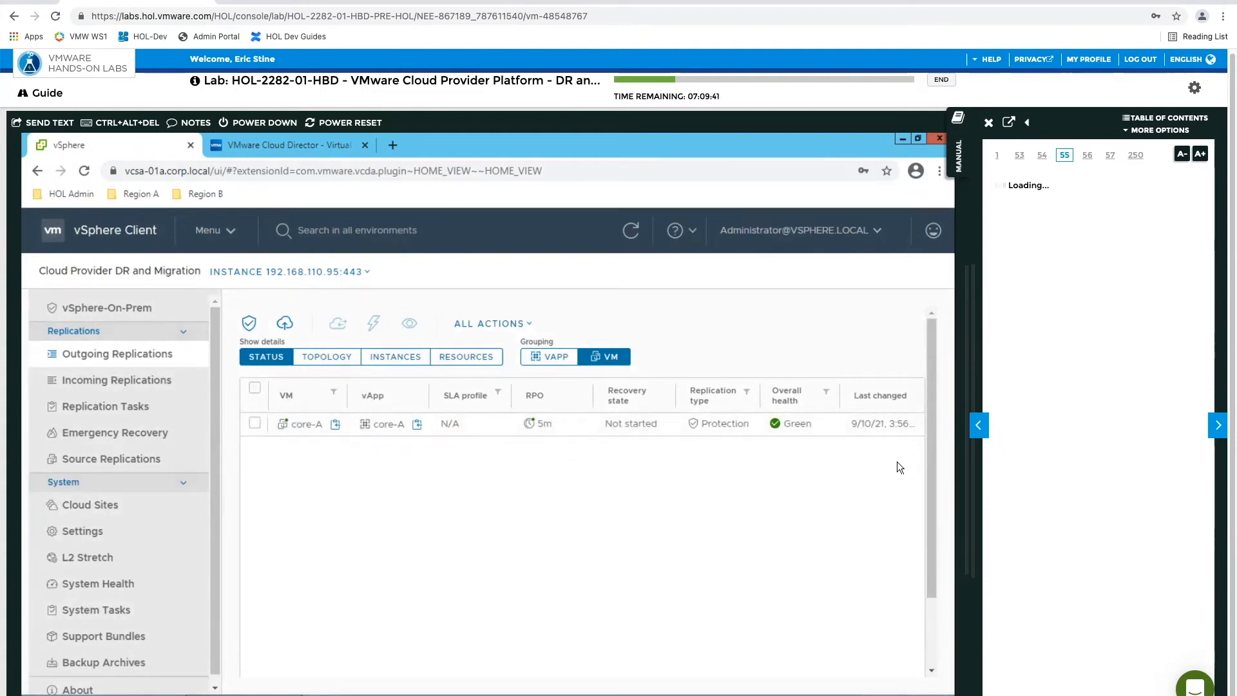
pyautogui.click(1225, 419)
pyautogui.click(977, 427)
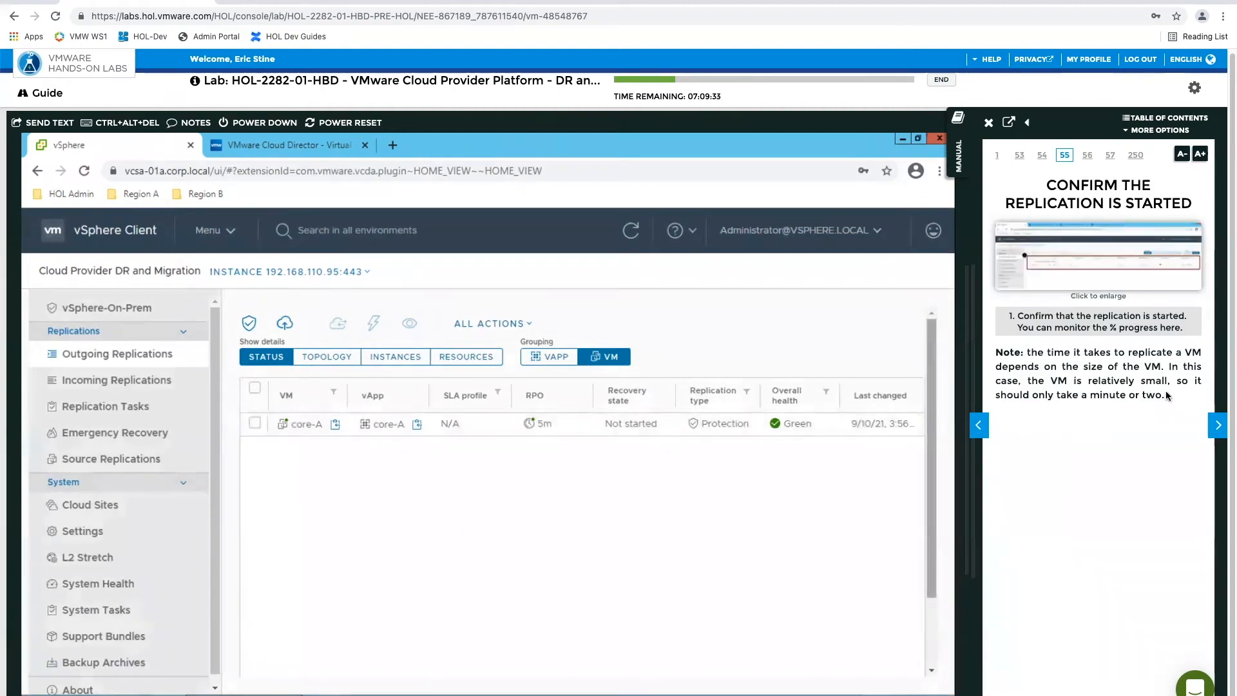
pyautogui.click(1219, 430)
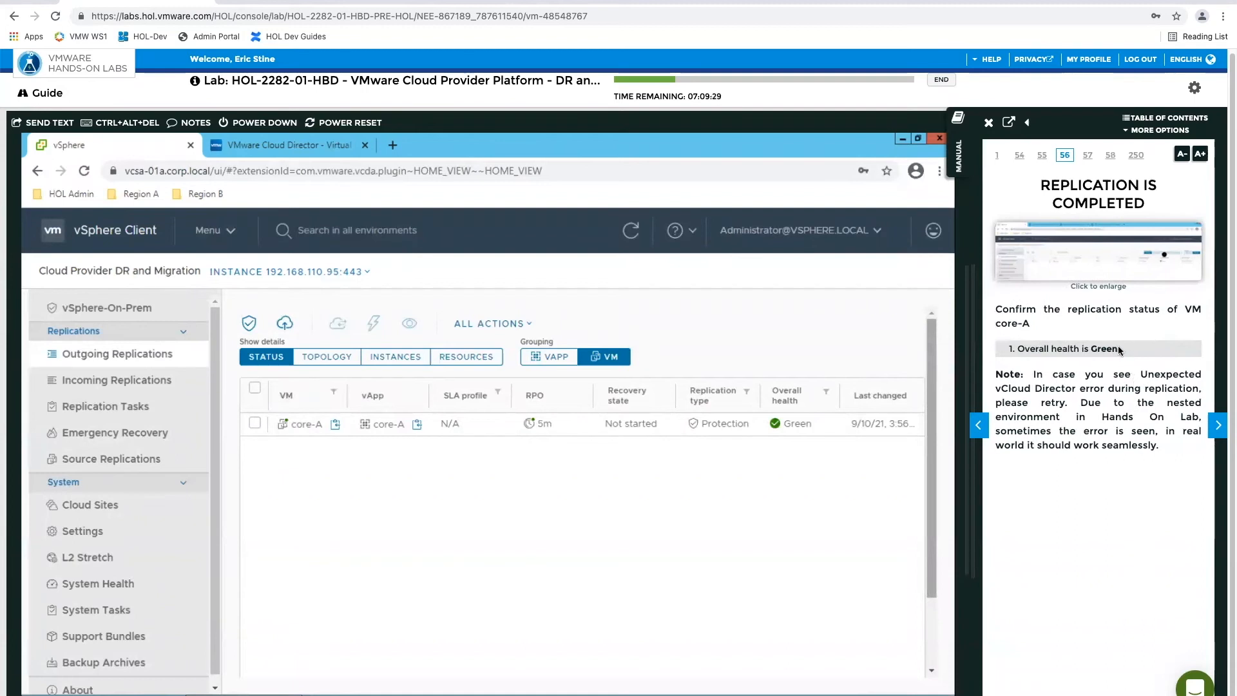
pyautogui.click(1218, 426)
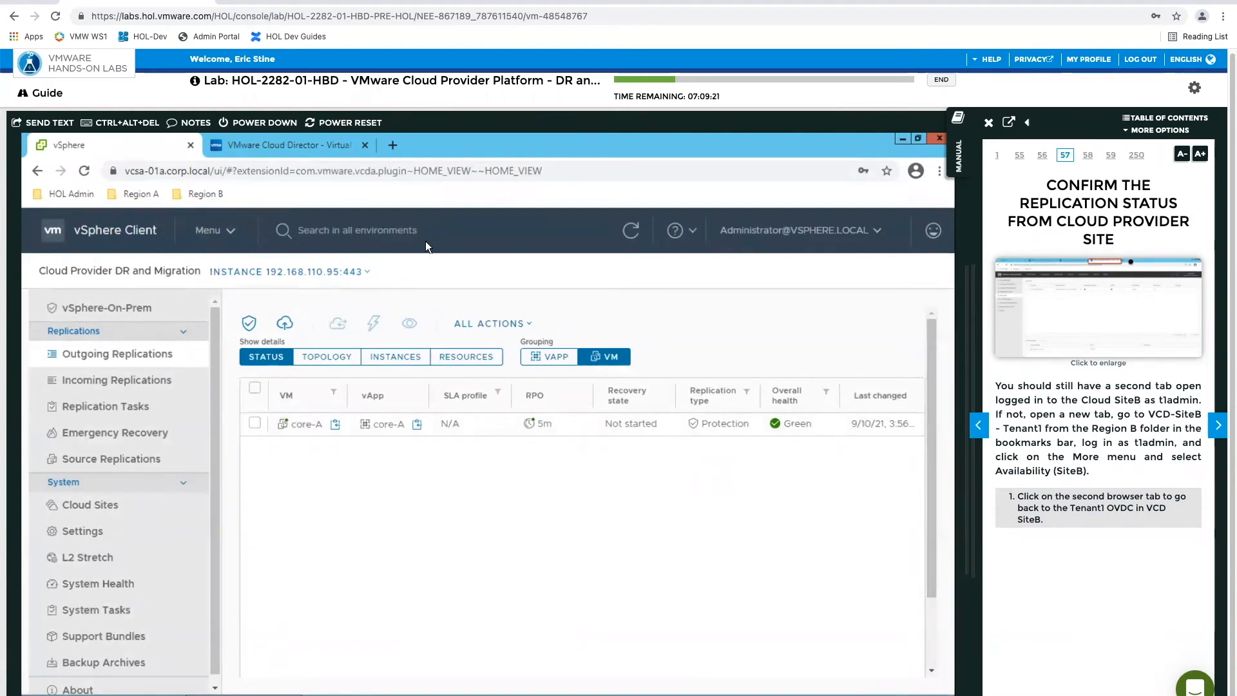
# Switch to VMware Cloud Director, open Availability (SiteB), and advance the manual to Confirm the Replication Status at Cloud Site
pyautogui.click(296, 146)
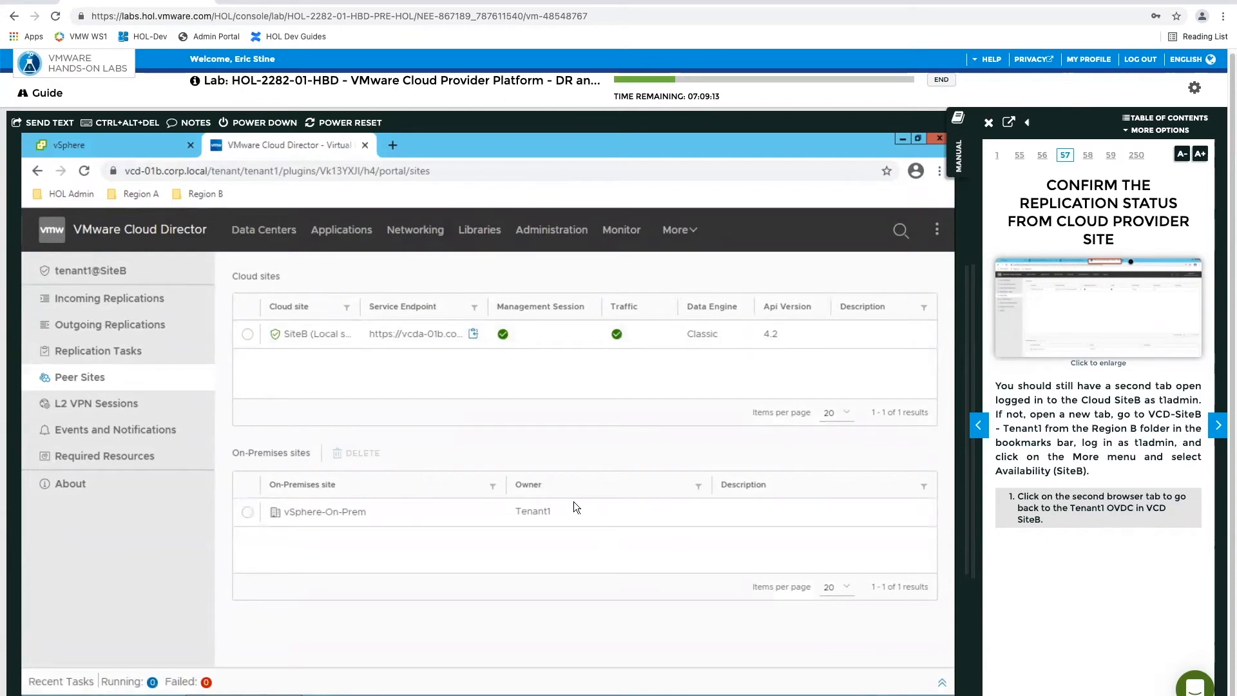
pyautogui.click(263, 234)
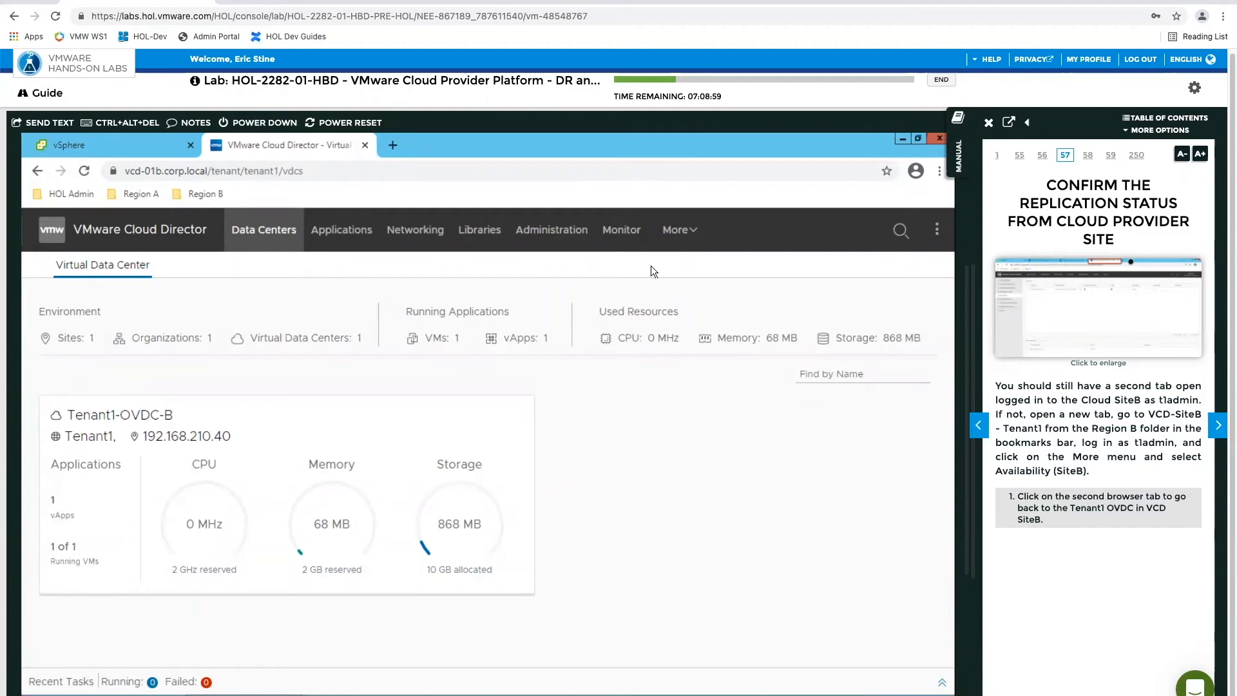
pyautogui.click(684, 228)
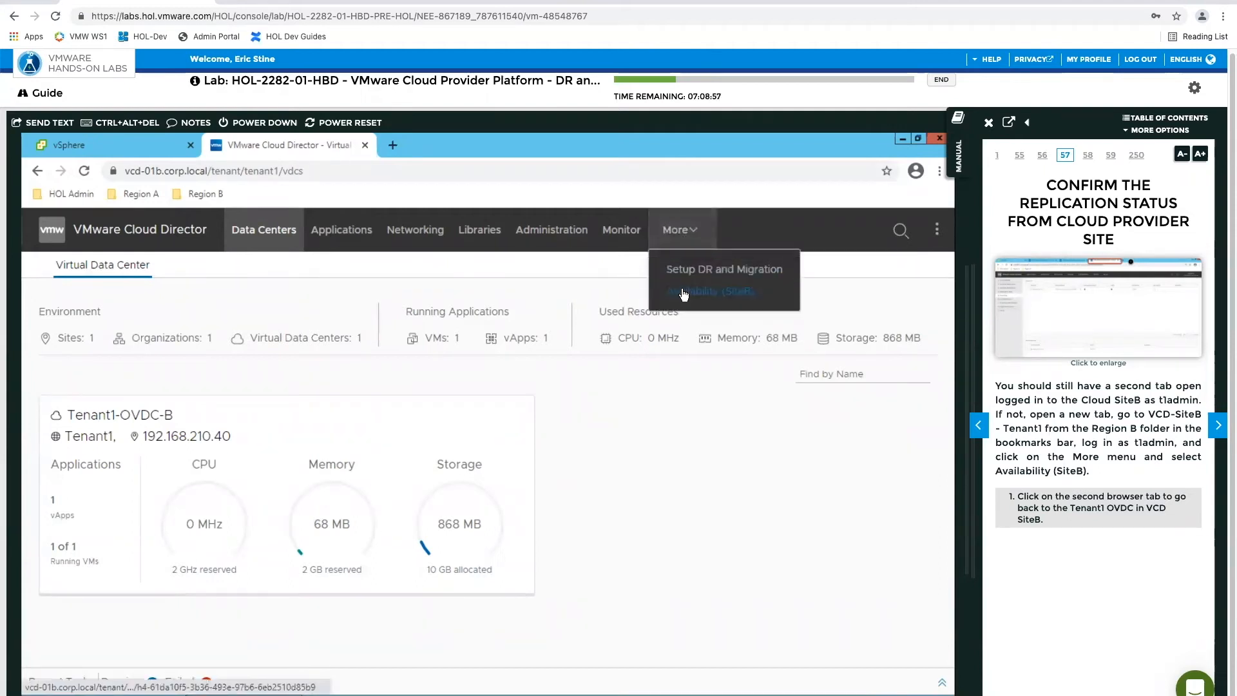
pyautogui.click(684, 293)
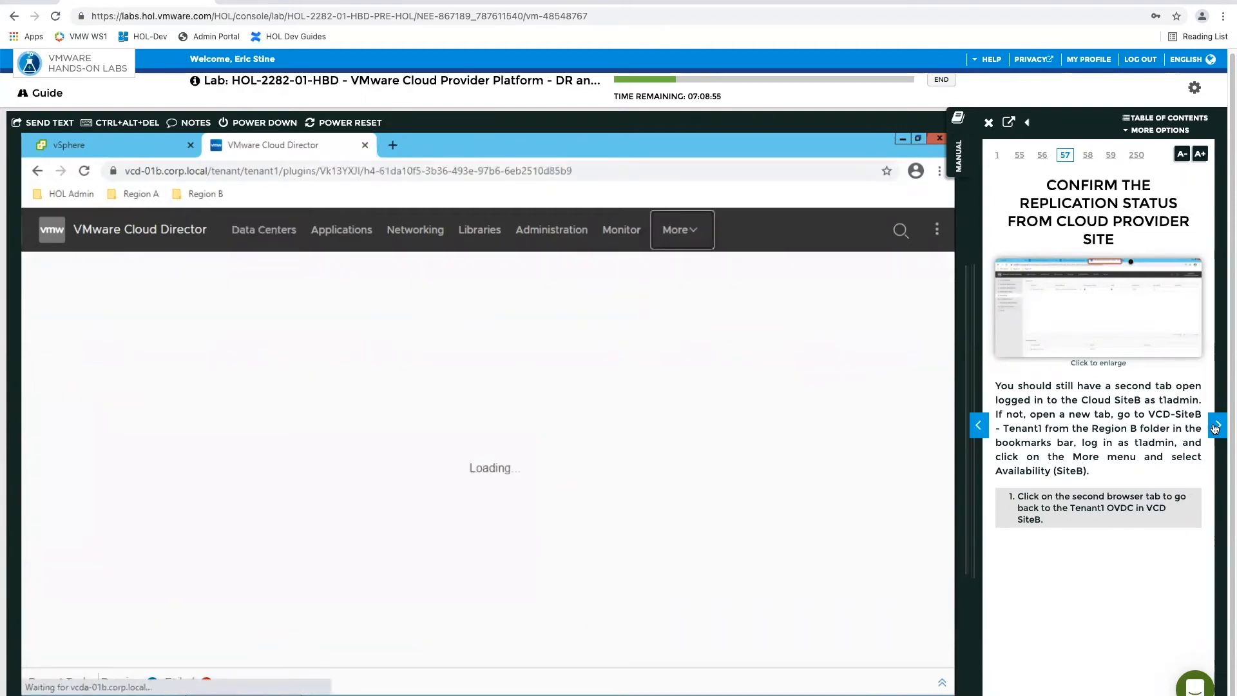
pyautogui.click(1217, 425)
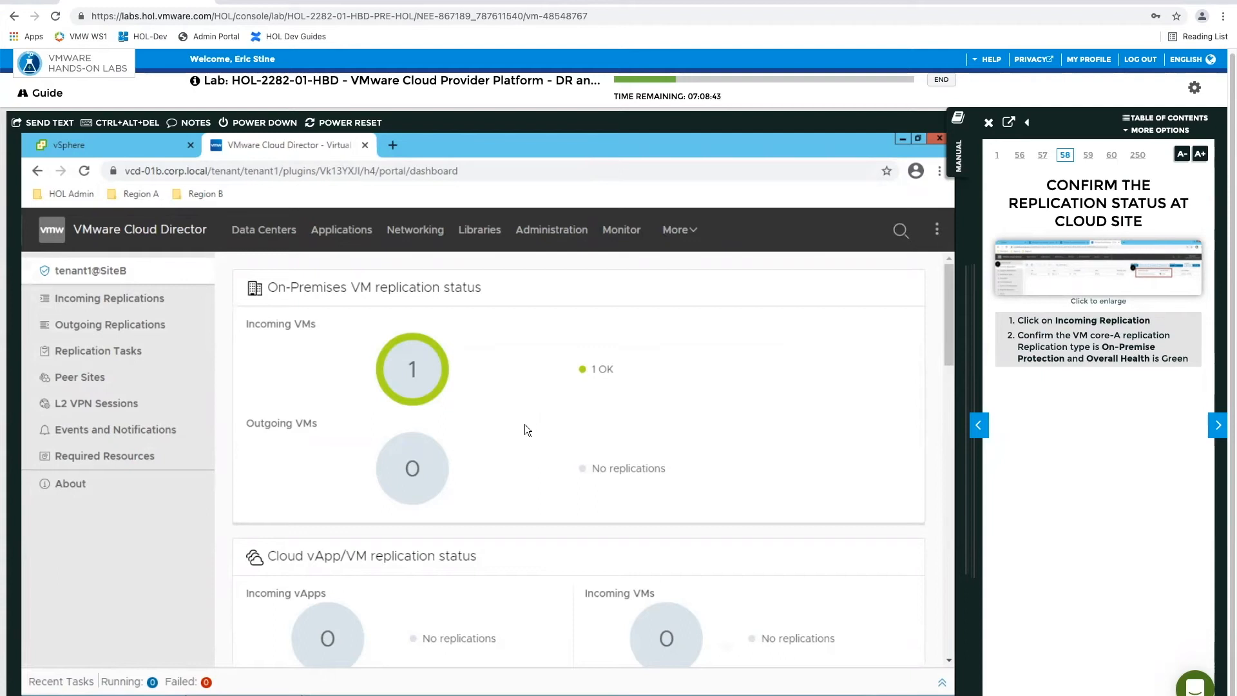
# Inspect the status and resources of the incoming core-A replication, and advance the manual to Configure Network for Recovery Workflows
pyautogui.click(103, 299)
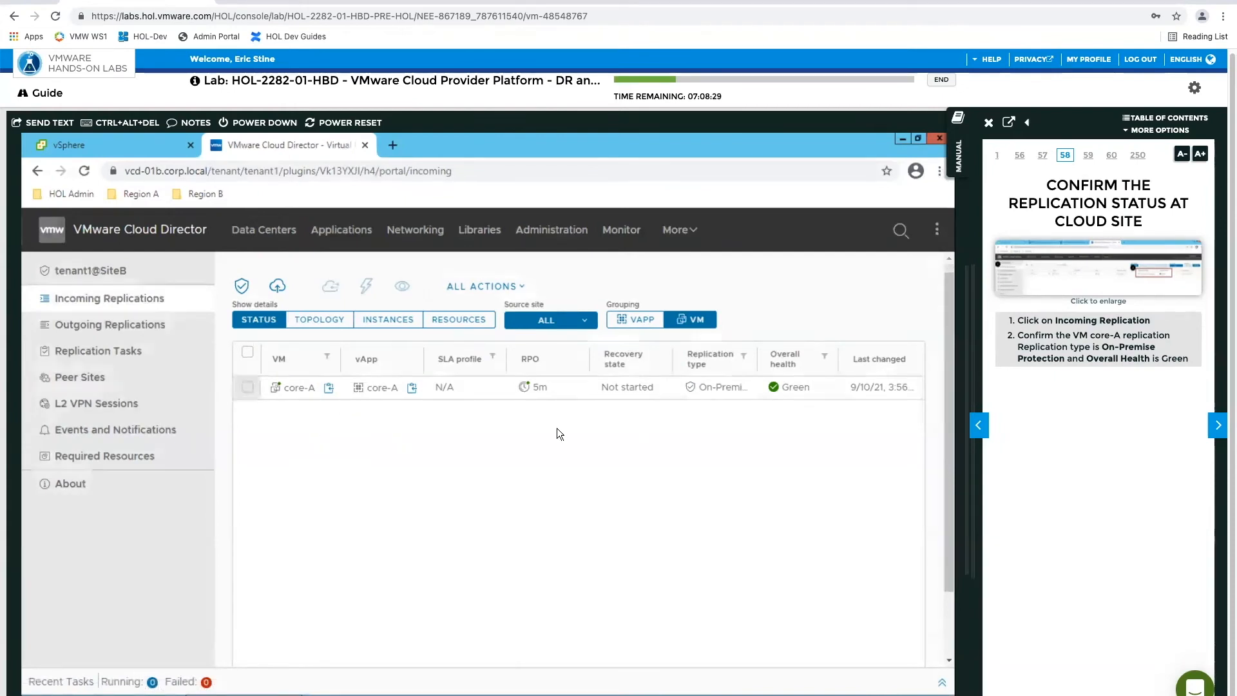
pyautogui.click(248, 388)
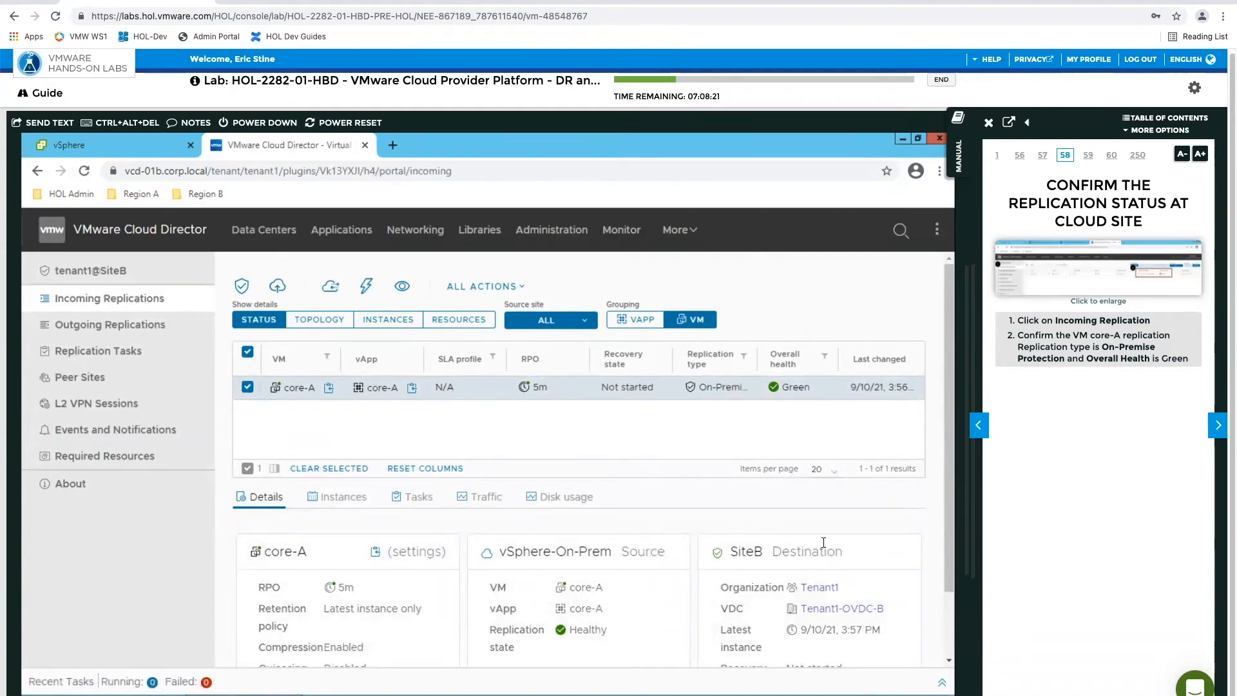
pyautogui.click(1217, 427)
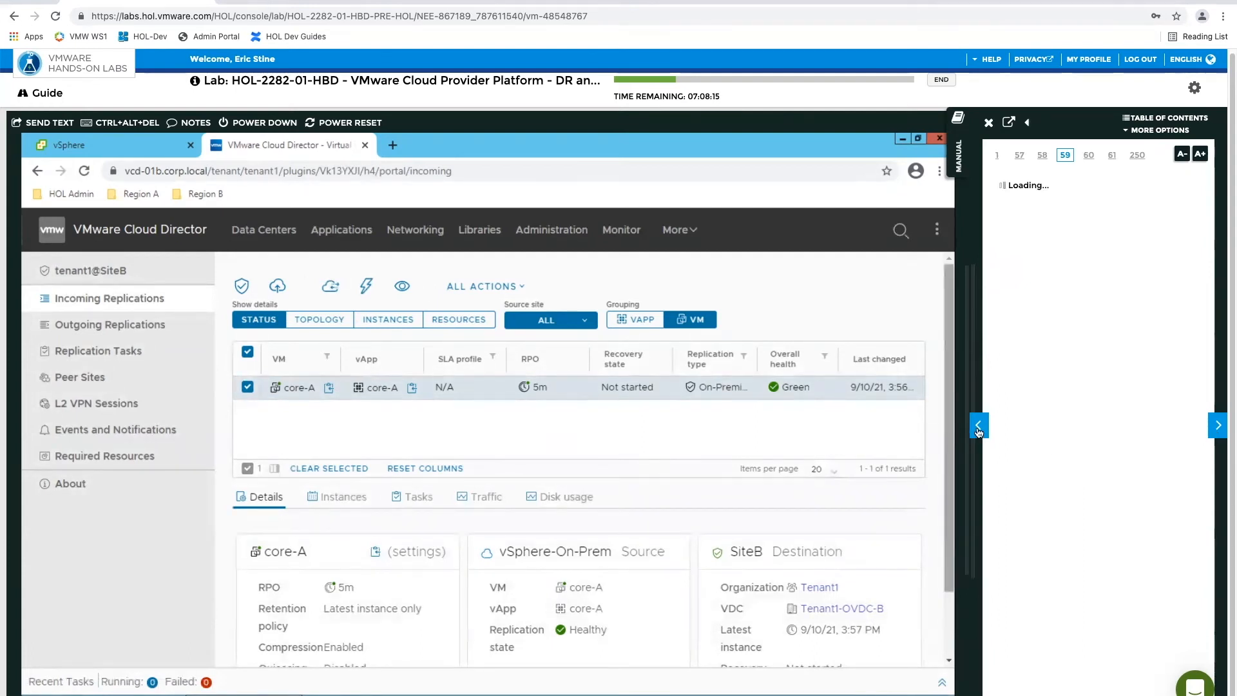
pyautogui.click(1217, 427)
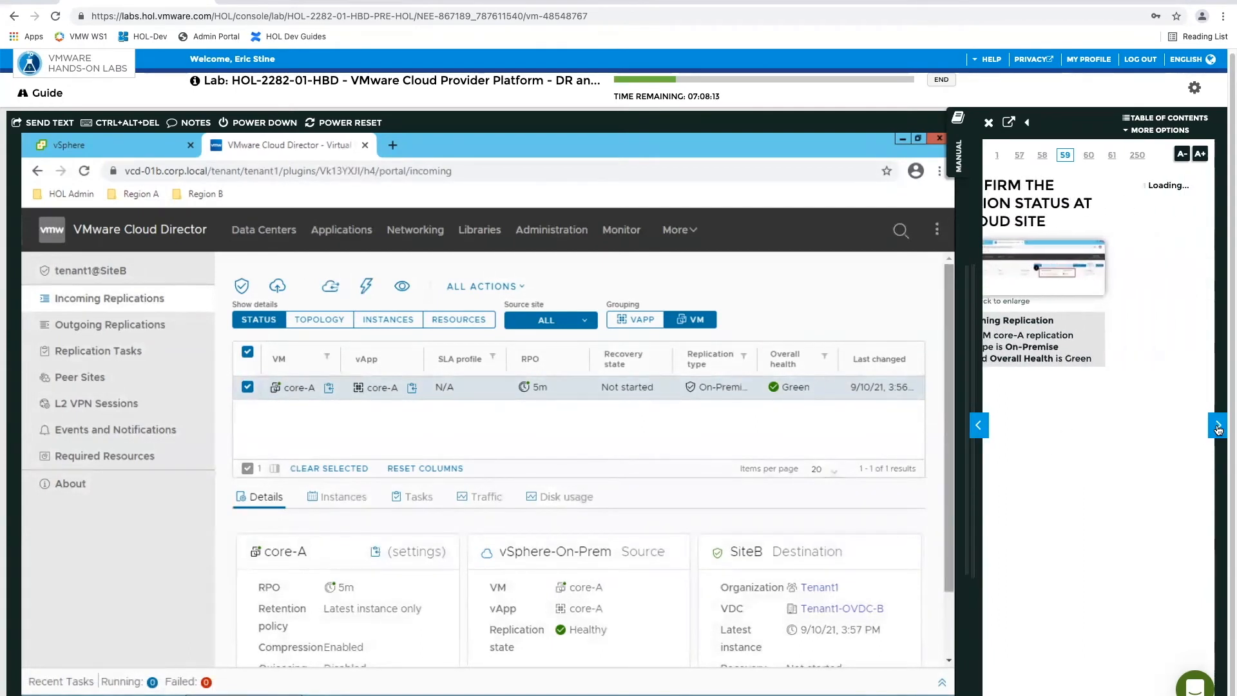
pyautogui.click(978, 435)
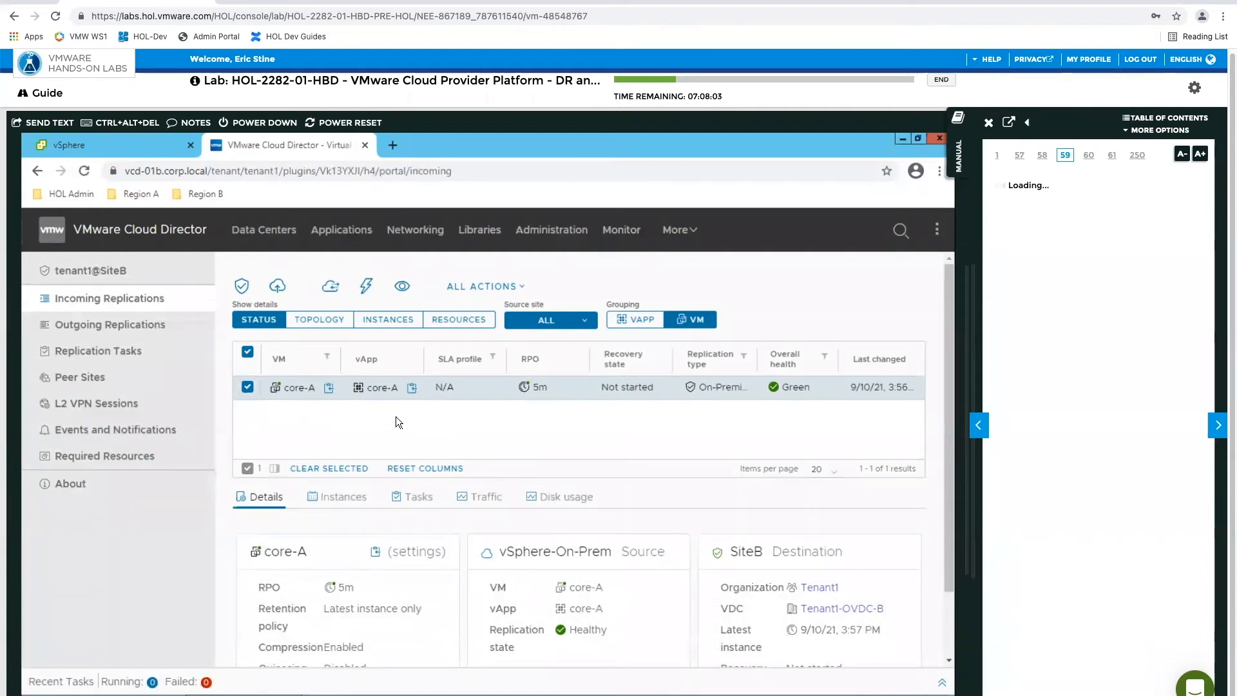
pyautogui.click(460, 322)
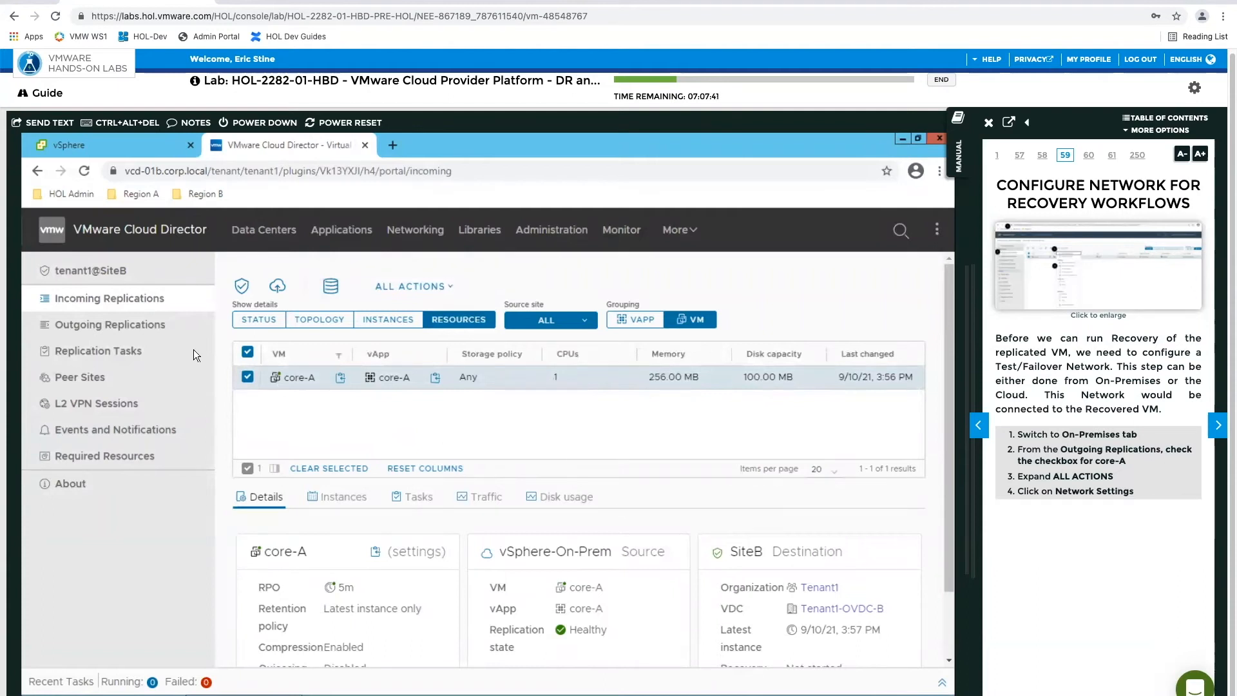
# Switch to the vSphere Client, select core-A in the outgoing replications, and open its Network Settings
pyautogui.click(121, 149)
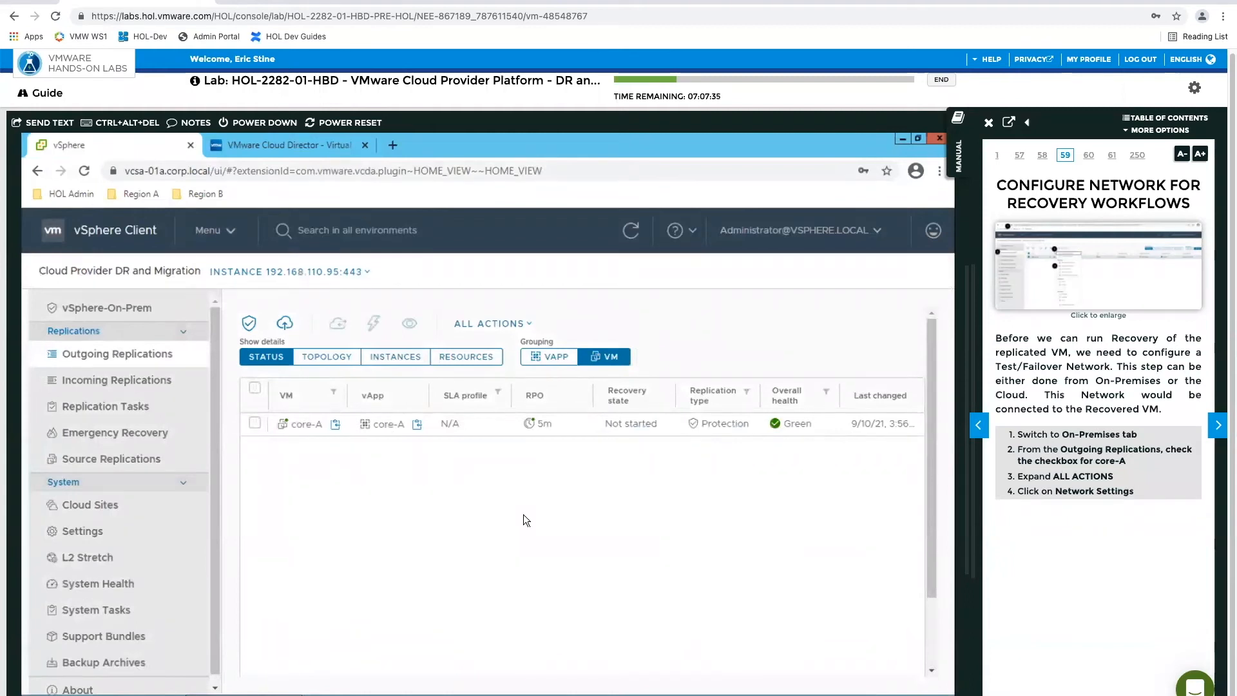
pyautogui.click(255, 422)
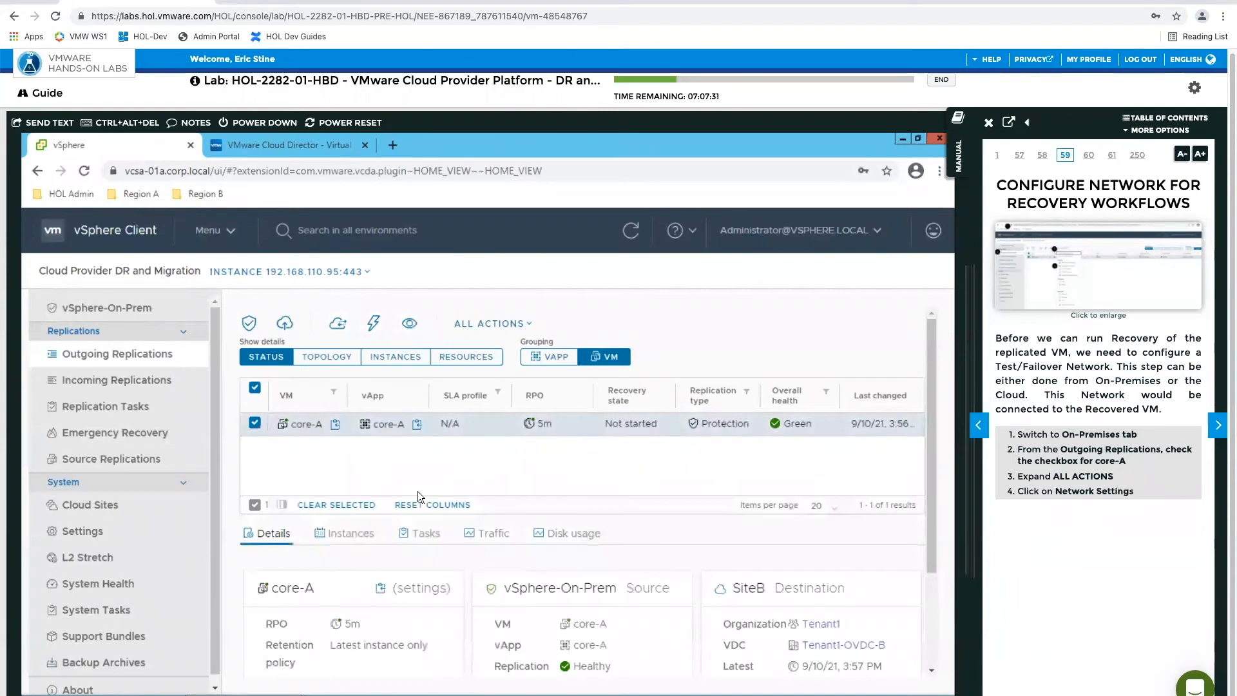
pyautogui.click(513, 325)
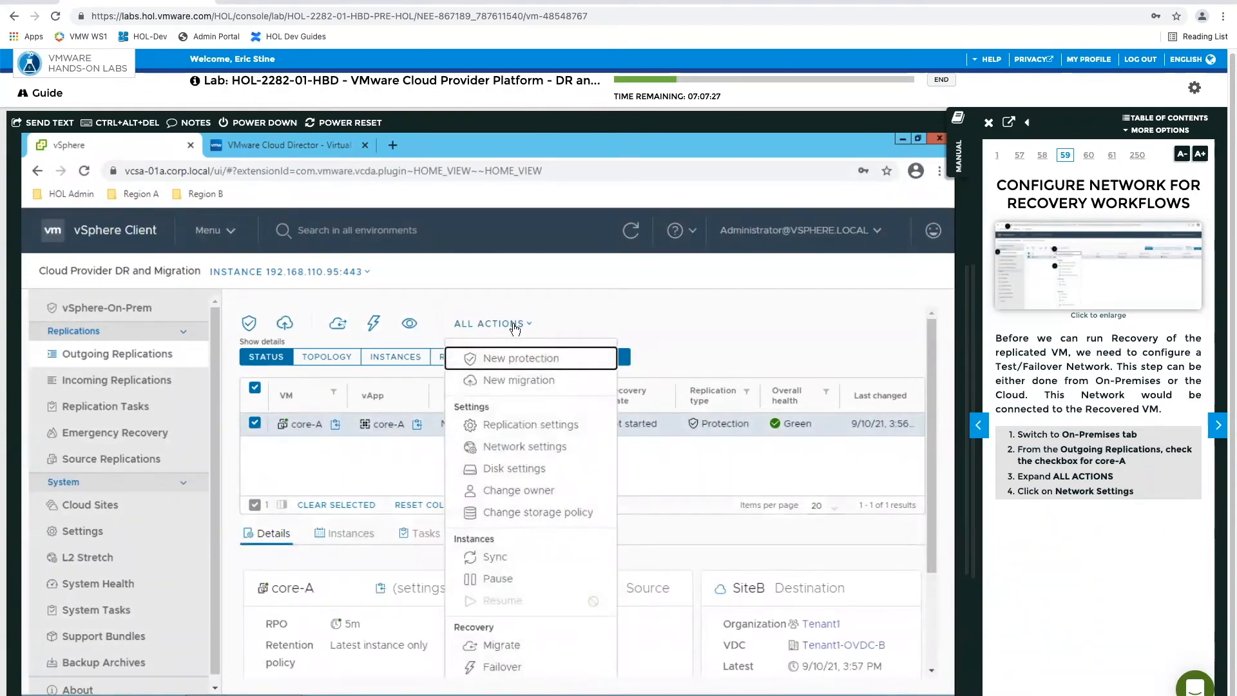
pyautogui.click(519, 449)
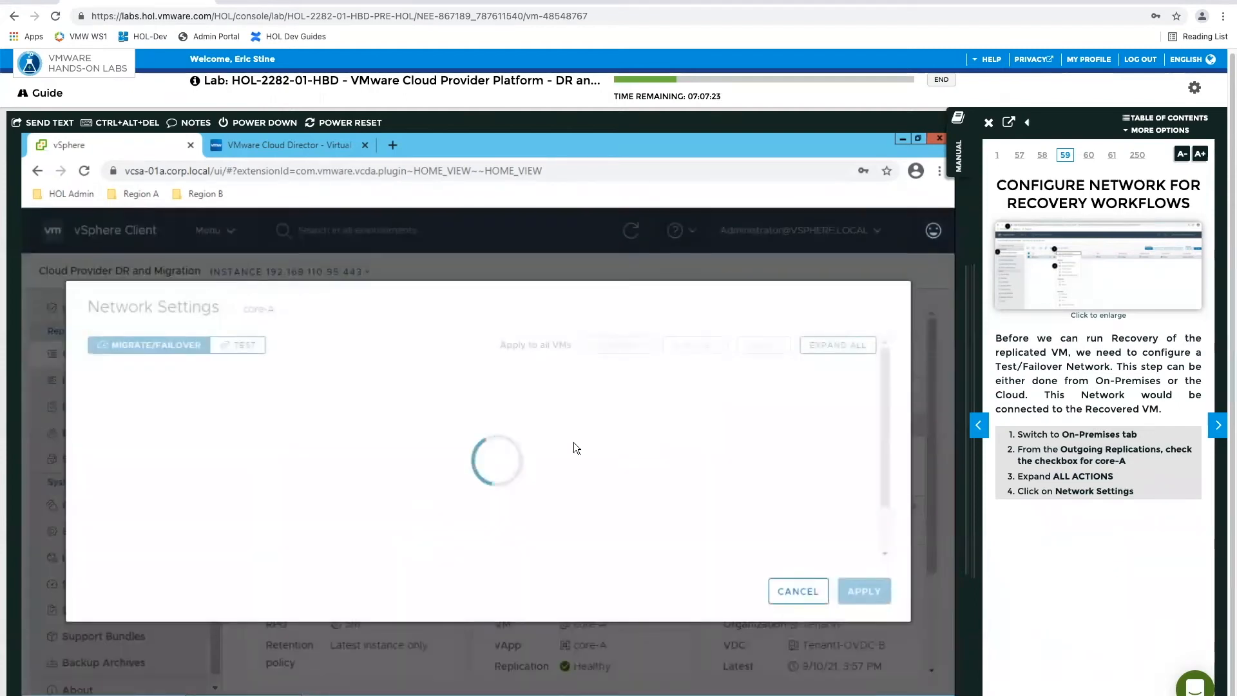
# Check the actions offered for the incoming core-A replication in VMware Cloud Director, and return to the vSphere Client
pyautogui.click(301, 145)
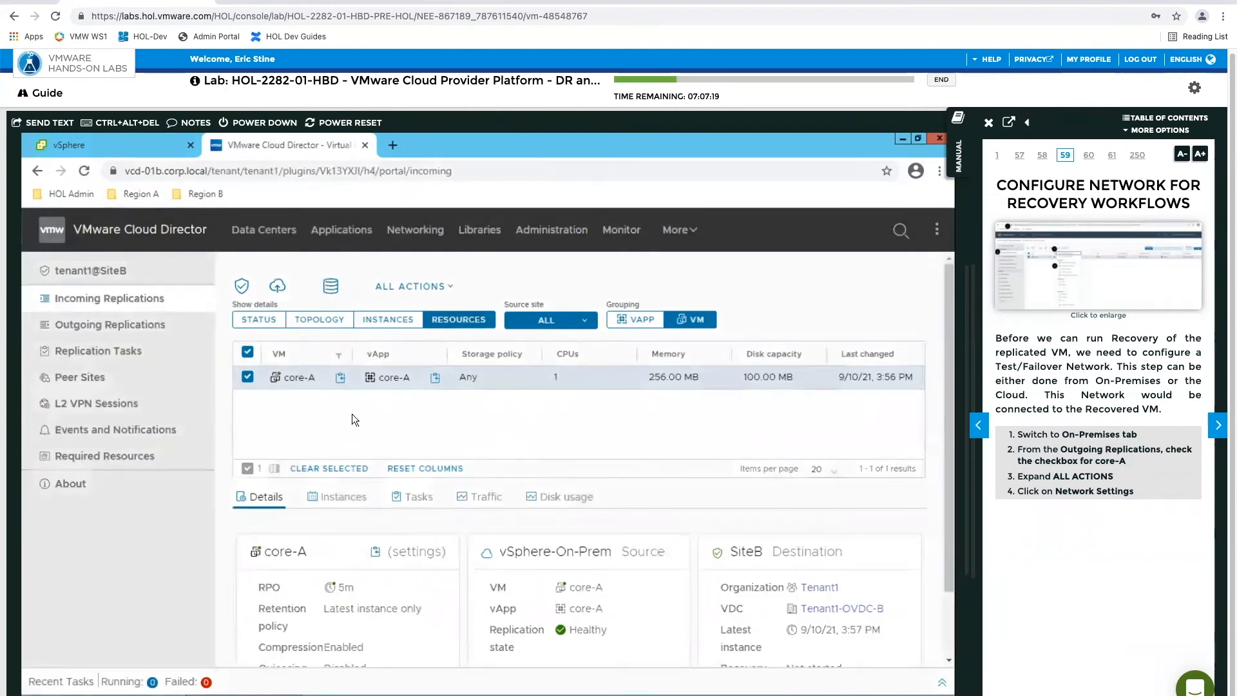
pyautogui.click(443, 289)
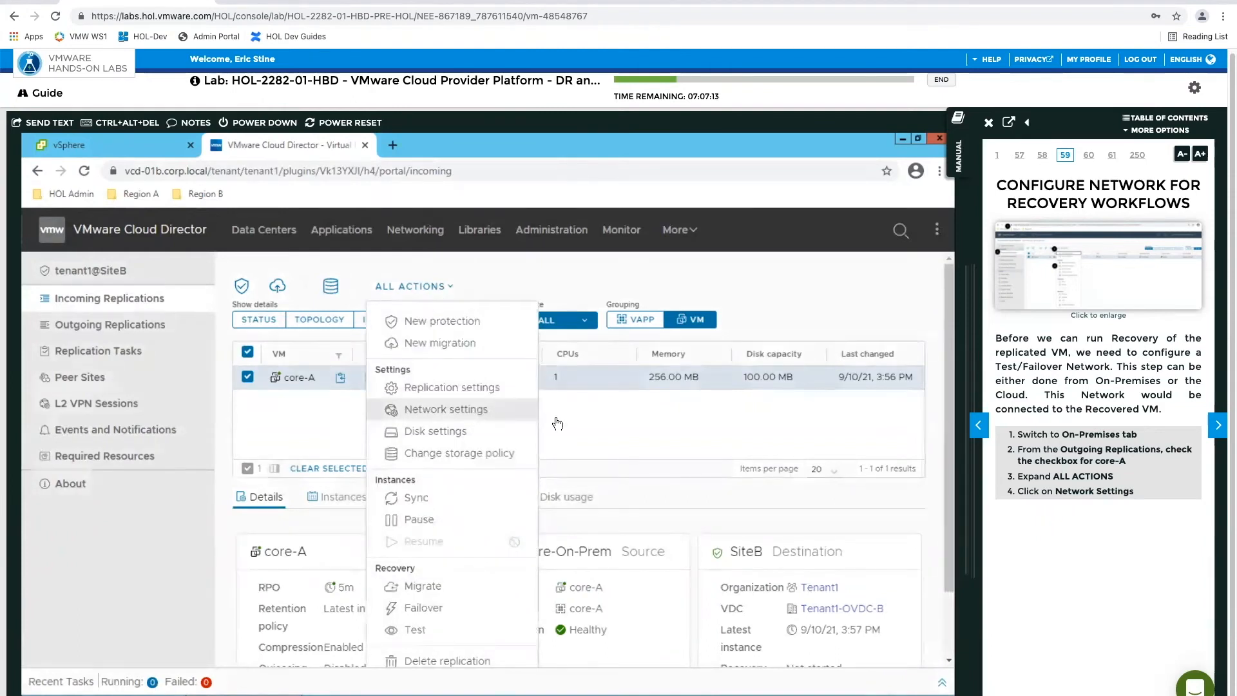
pyautogui.click(623, 413)
pyautogui.click(96, 148)
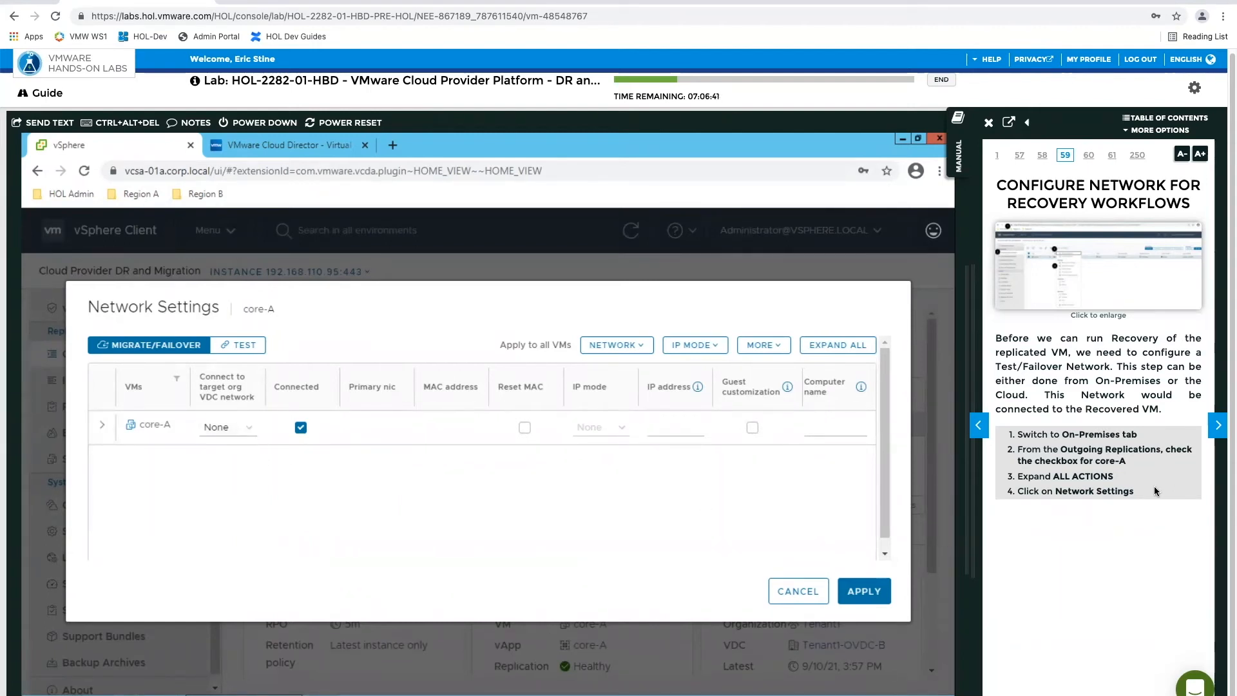
# Connect core-A's migrate/failover network to Tenant1-OVDC-B-OrgNet-Rtd, set its IP mode to Static - IP POOL, and apply the settings
pyautogui.click(1217, 426)
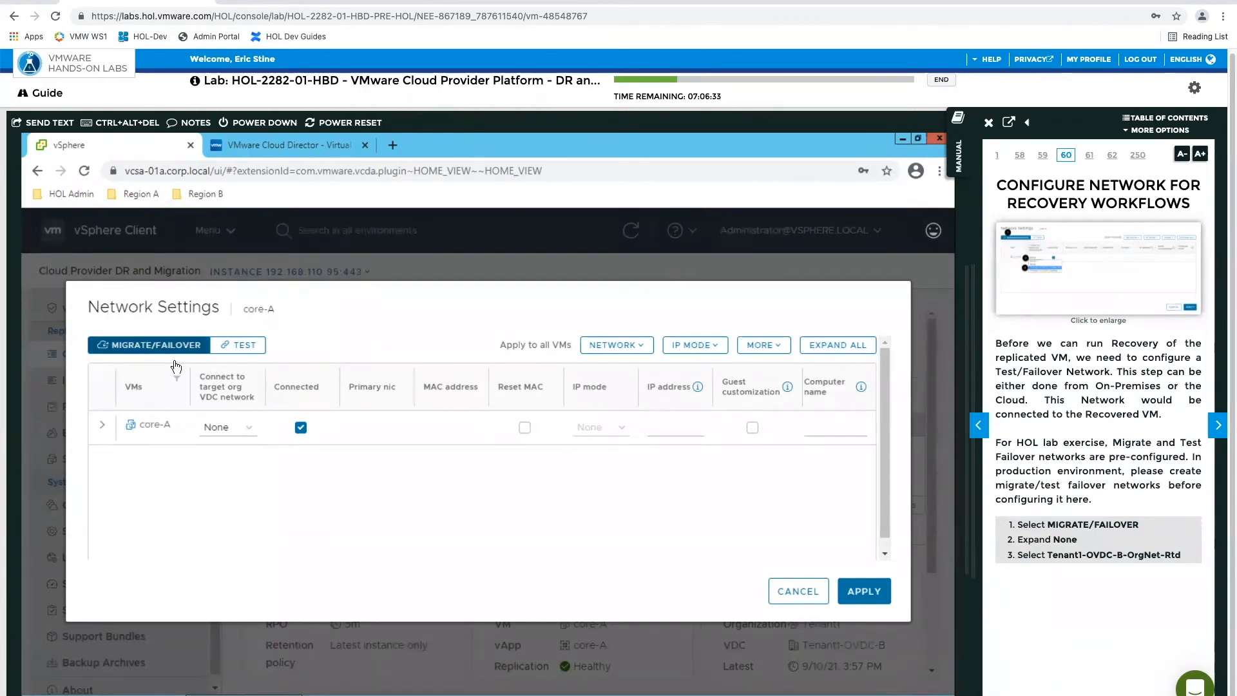
pyautogui.click(248, 435)
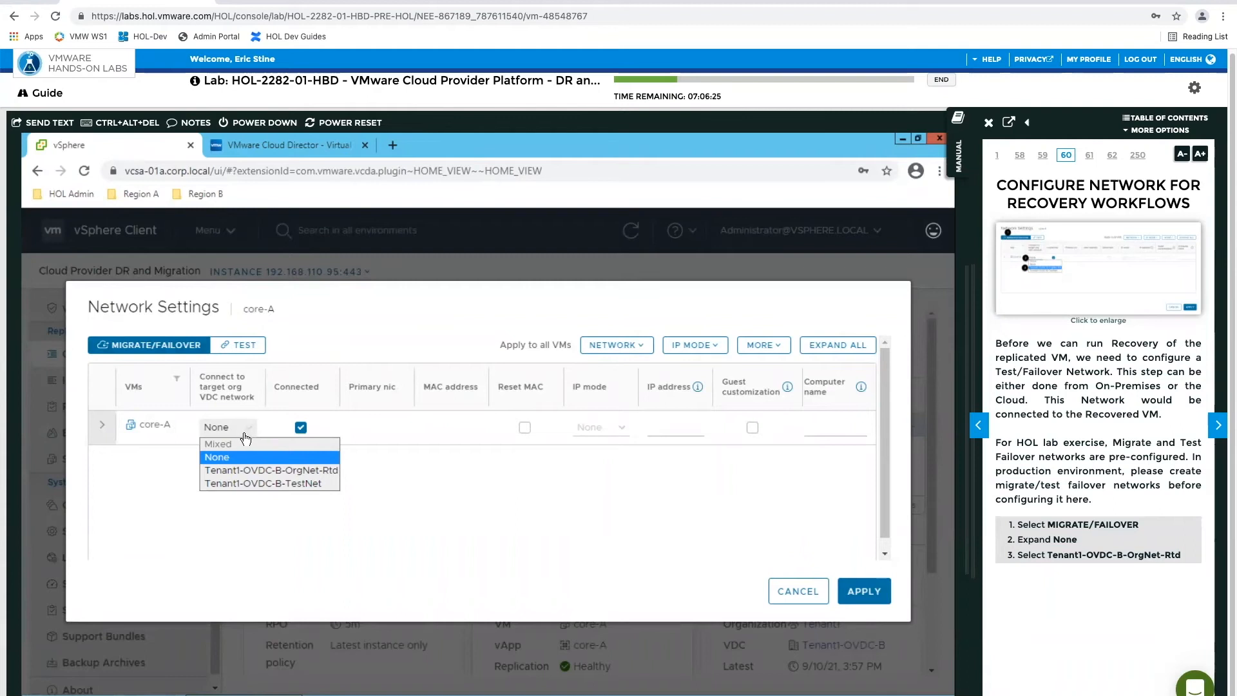
pyautogui.click(245, 468)
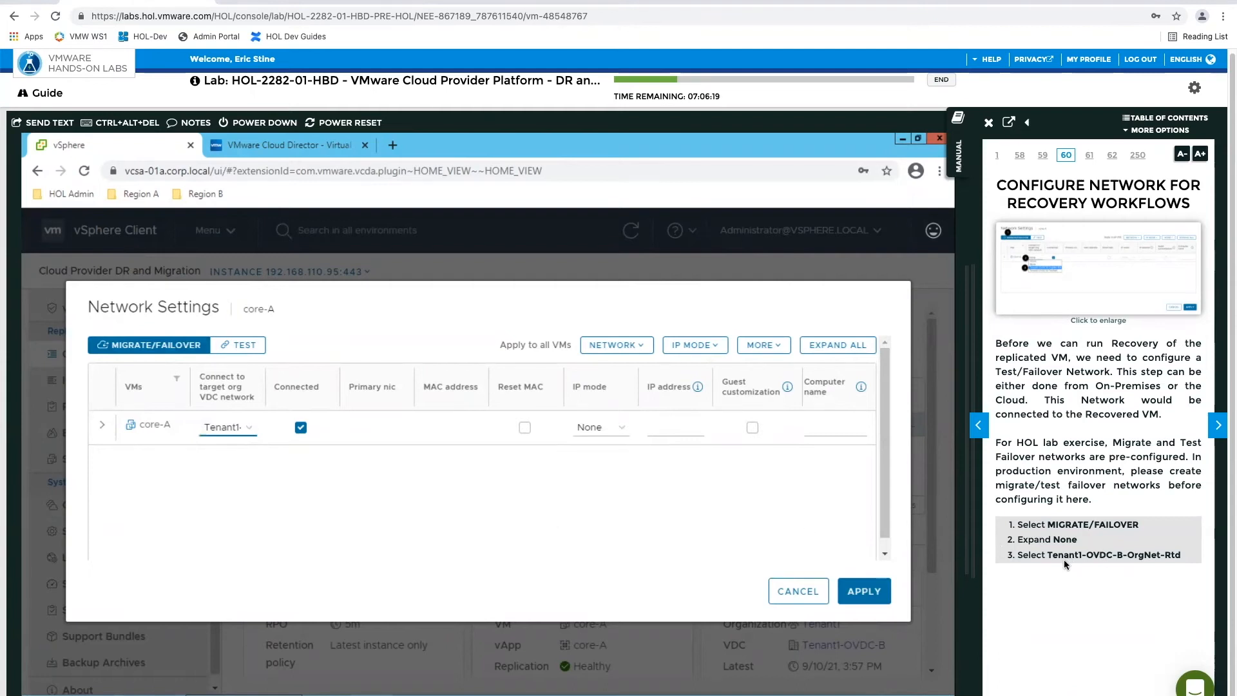
pyautogui.click(1217, 427)
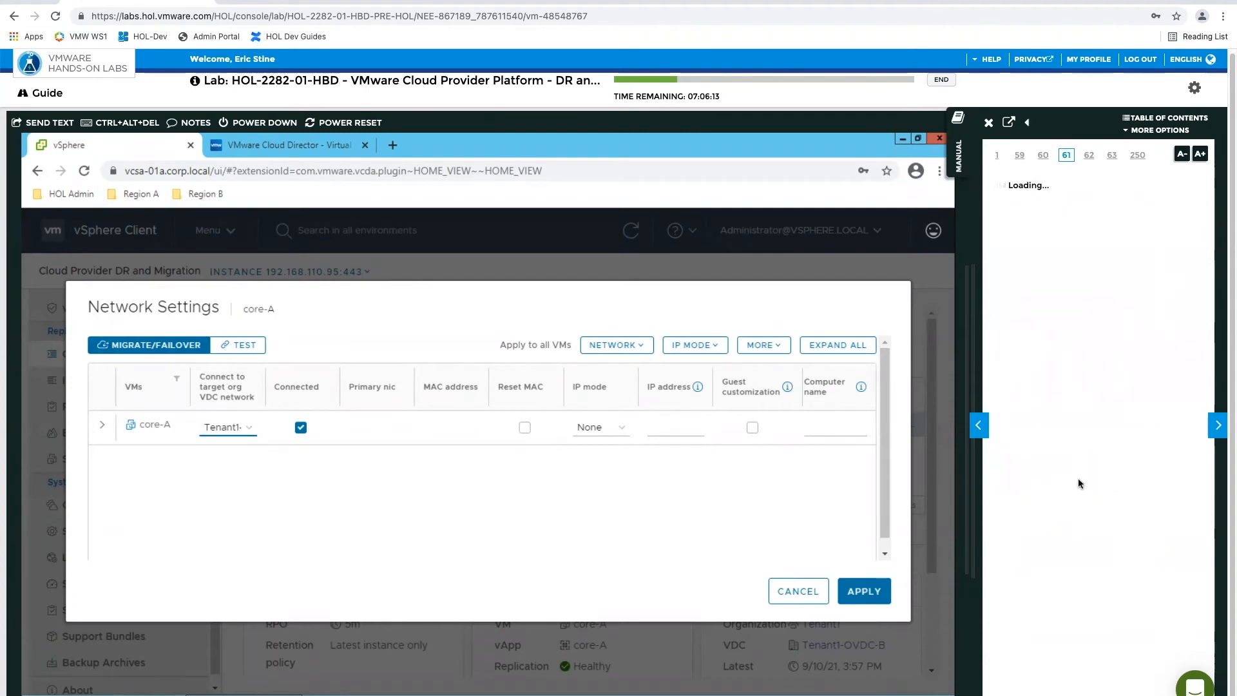
pyautogui.click(620, 430)
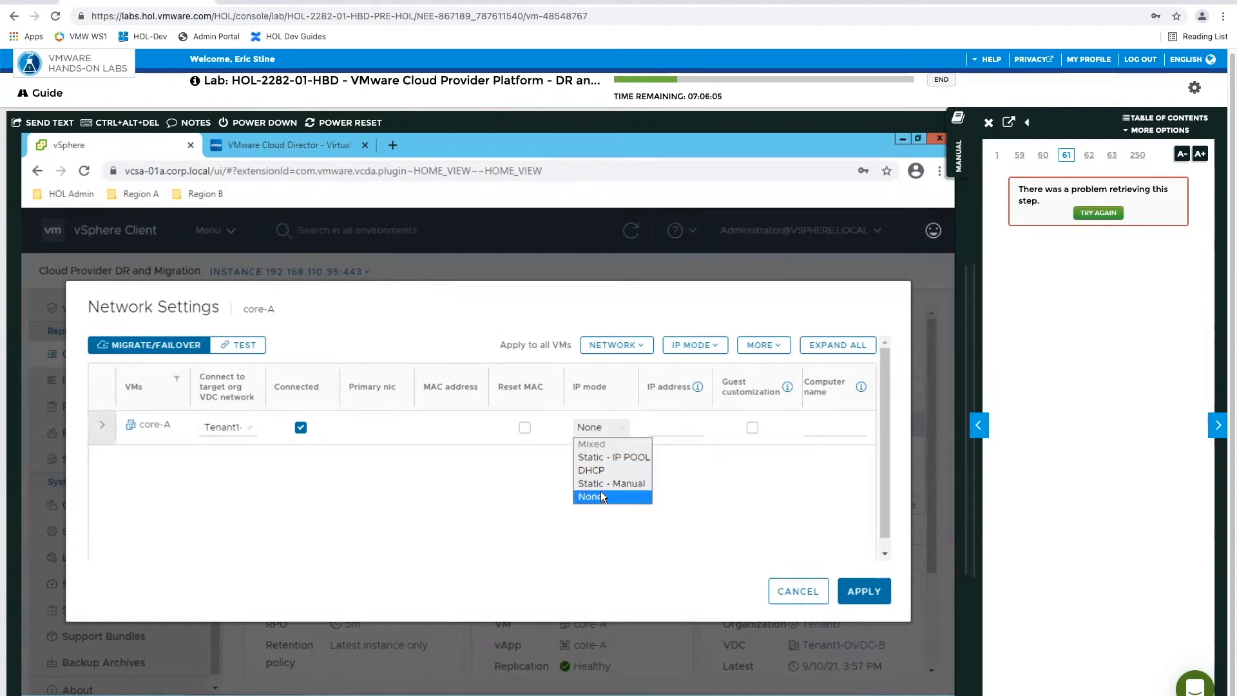
pyautogui.click(595, 456)
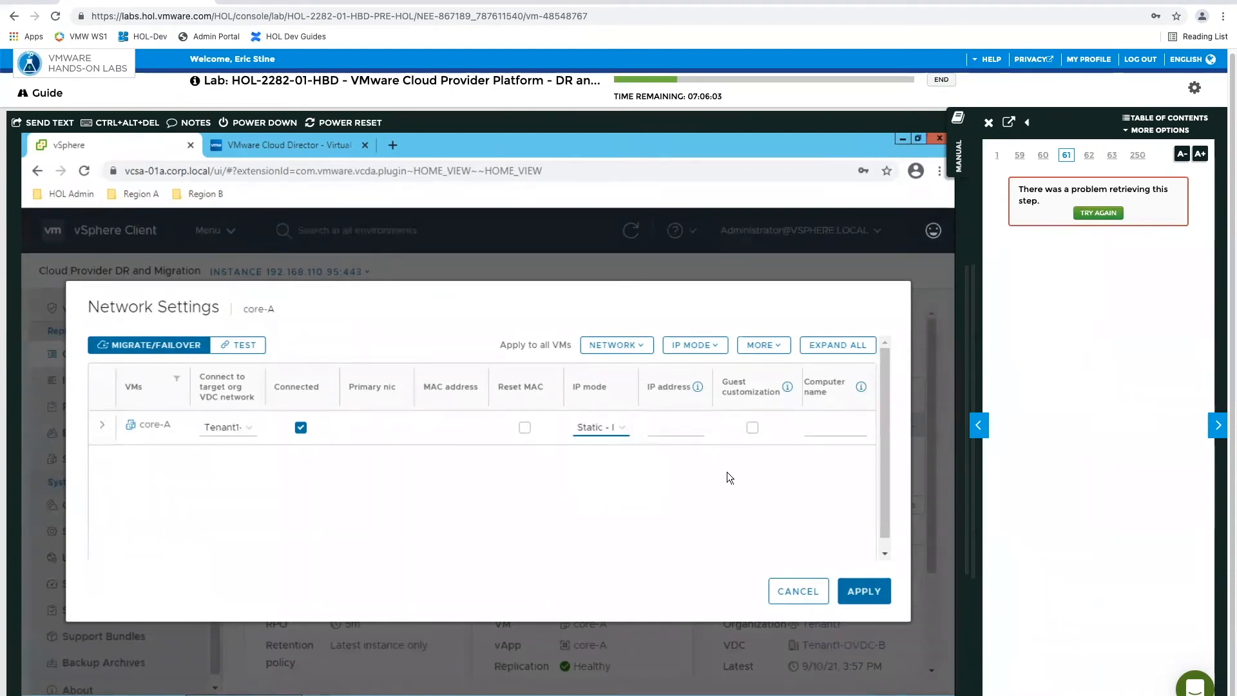
pyautogui.click(857, 590)
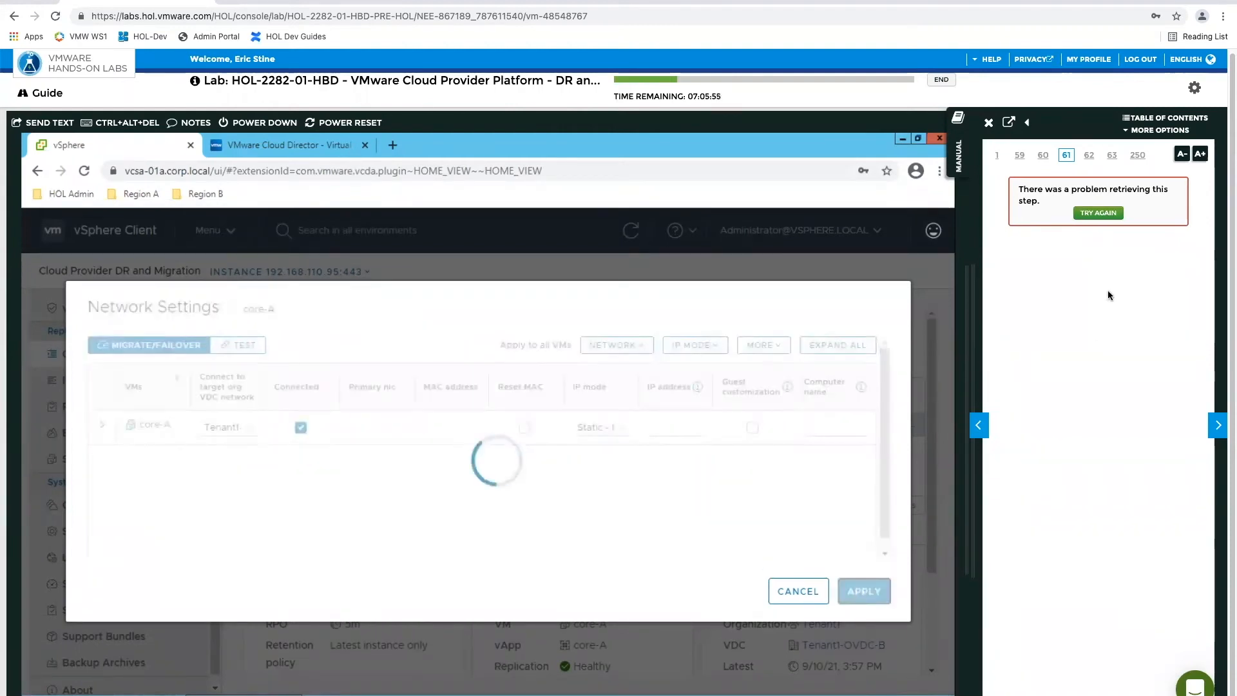
# Reload page 61 of the lab manual and reopen the network settings of the outgoing core-A replication
pyautogui.click(1217, 425)
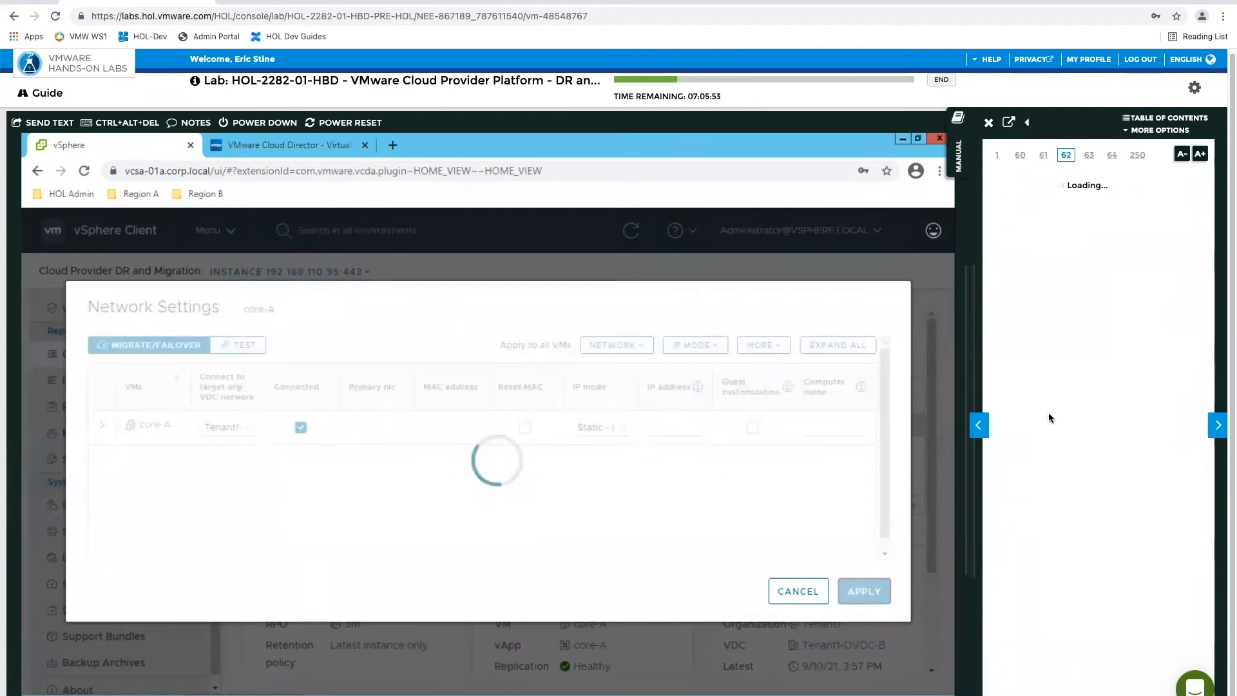
pyautogui.click(979, 426)
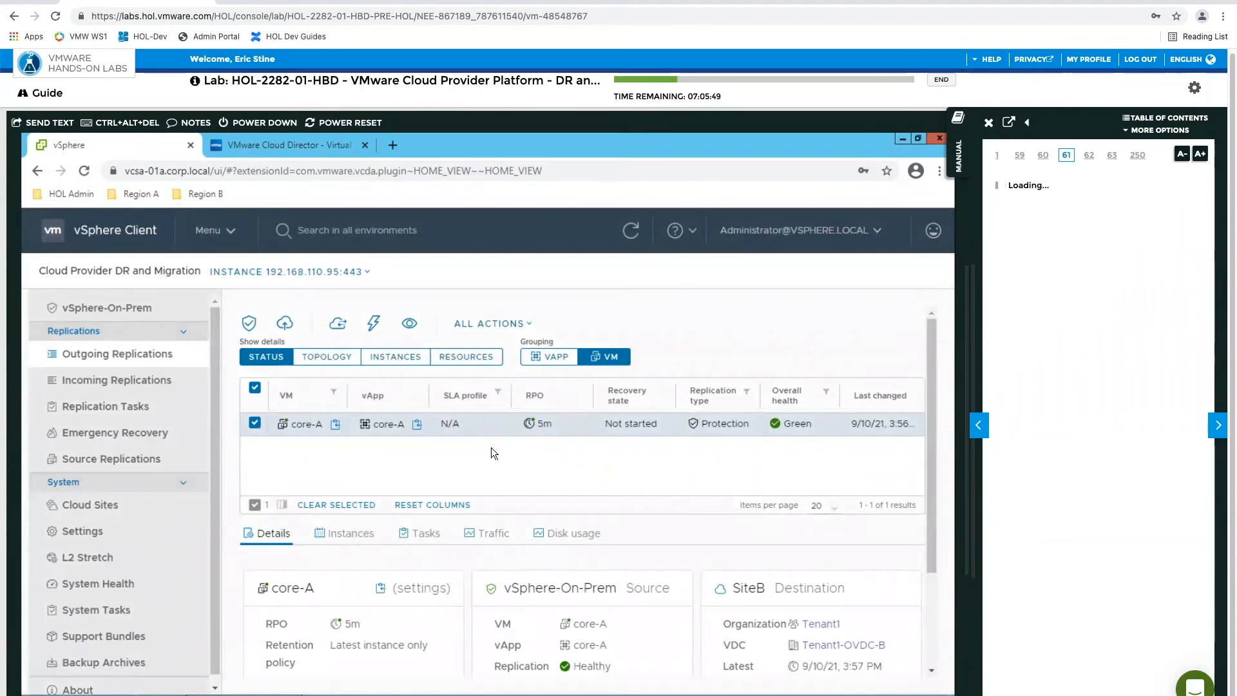
pyautogui.click(493, 324)
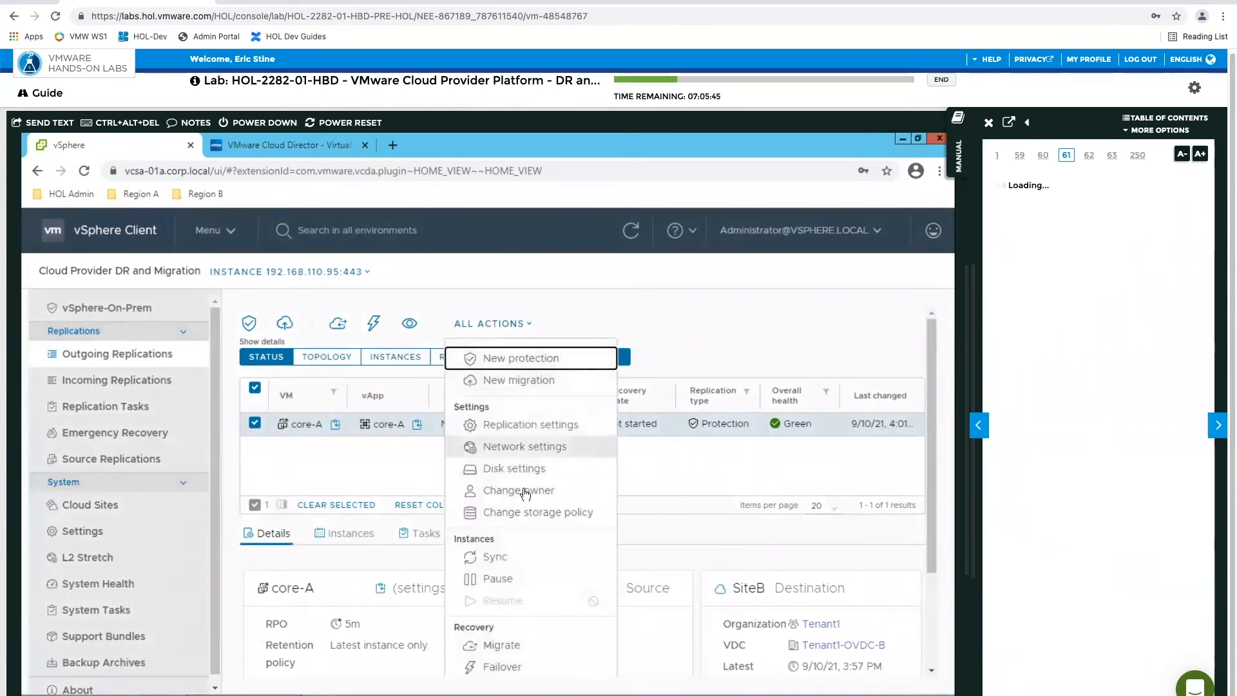
pyautogui.click(516, 447)
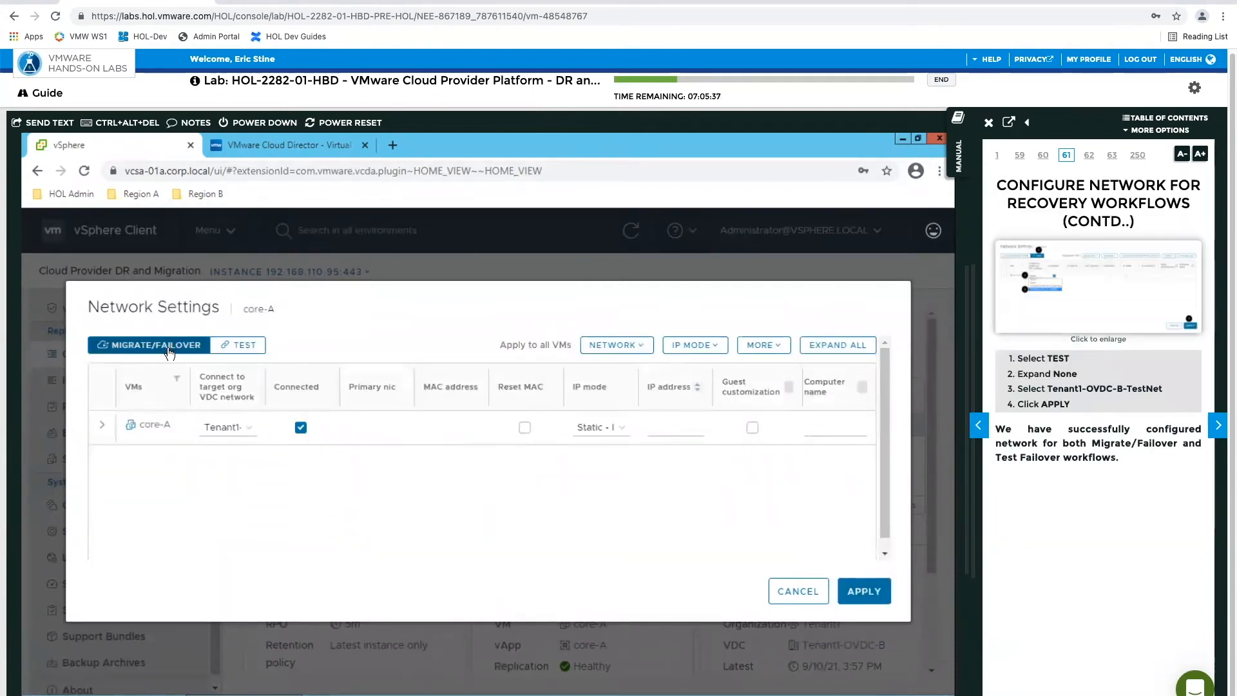
# Apply Tenant1-OVDC-B-TestNet with Static - IP POOL as core-A's test failover network settings, and advance the manual to page 62
pyautogui.click(239, 348)
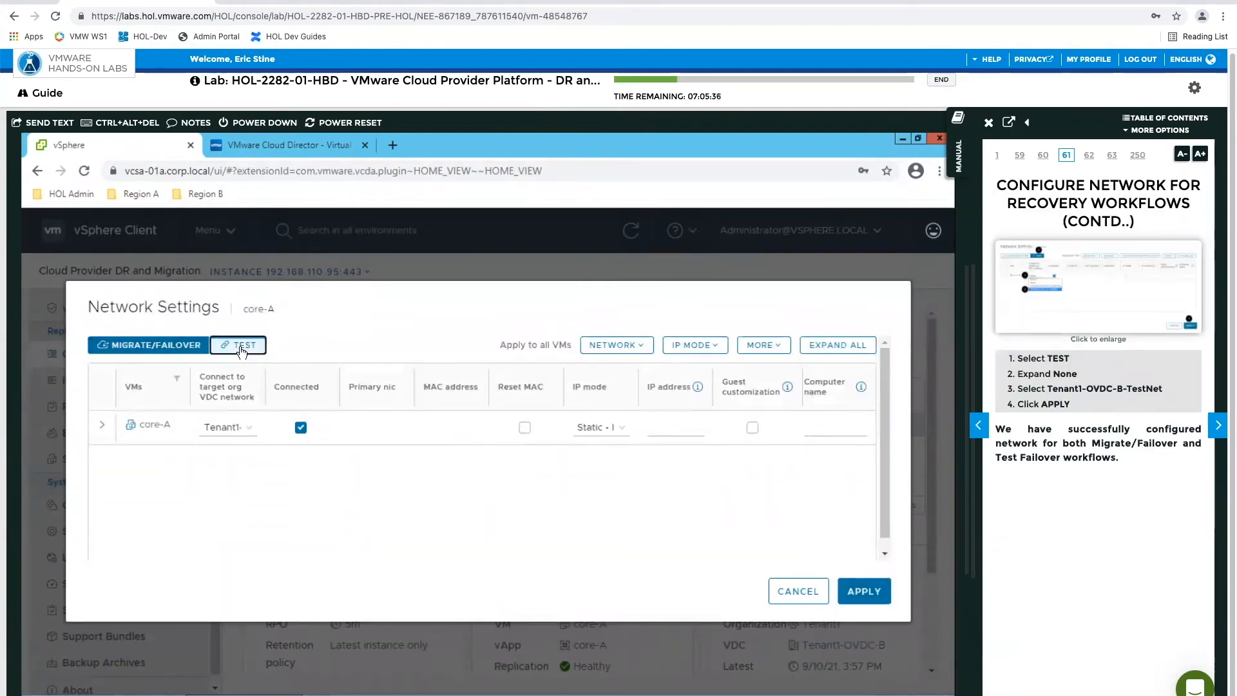
pyautogui.click(248, 431)
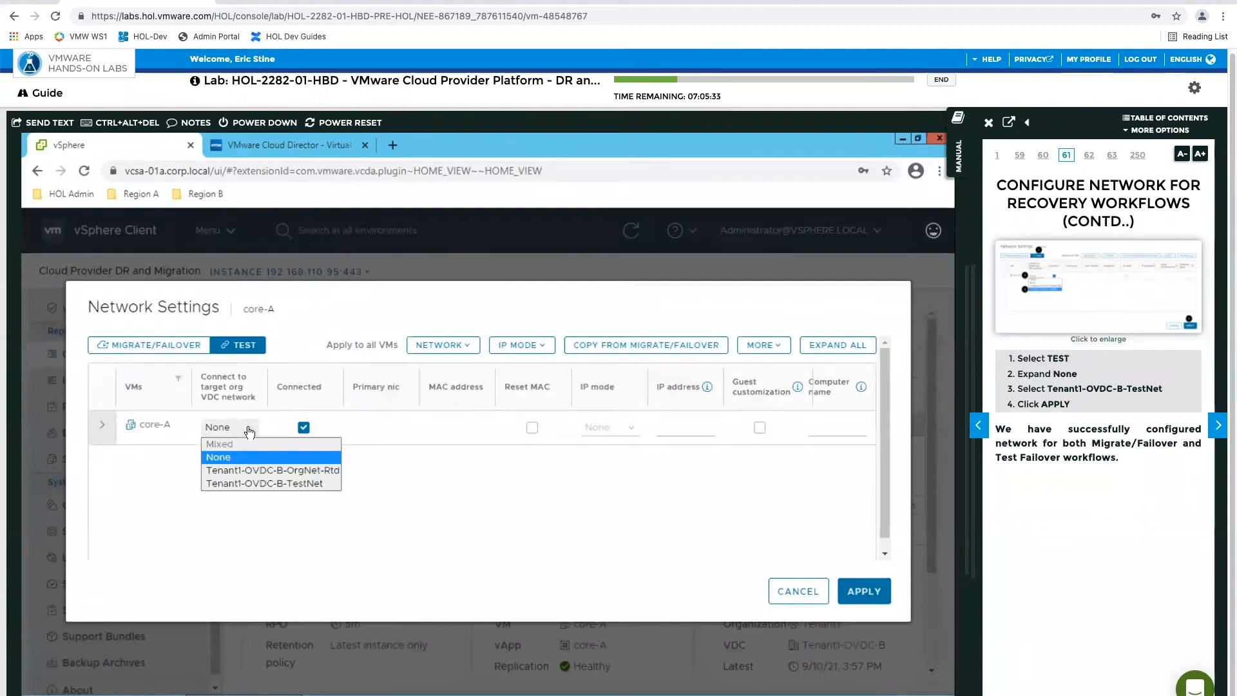
pyautogui.click(261, 483)
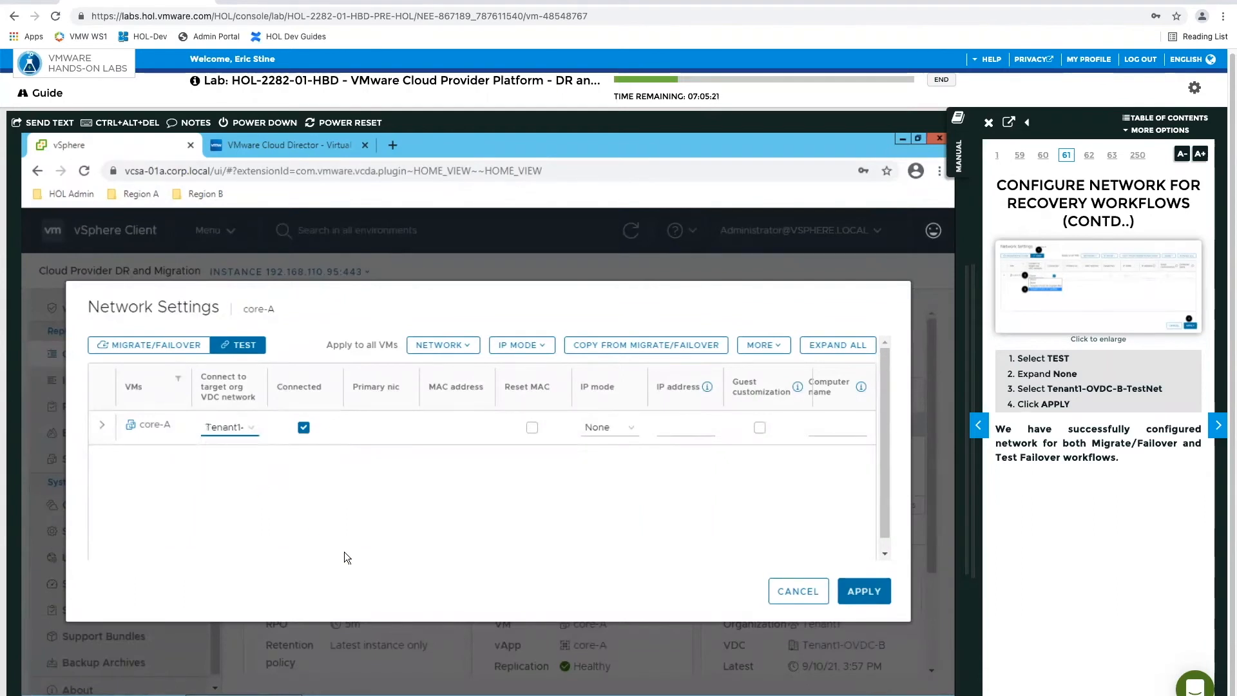
pyautogui.click(617, 429)
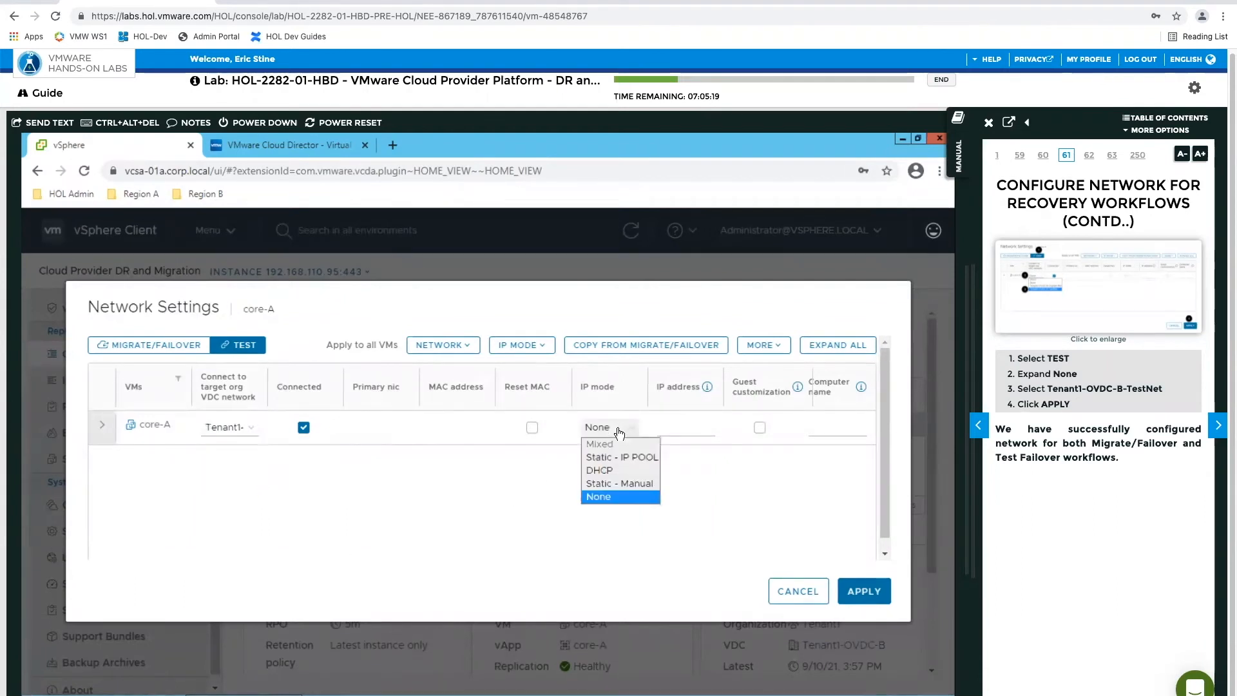
pyautogui.click(606, 457)
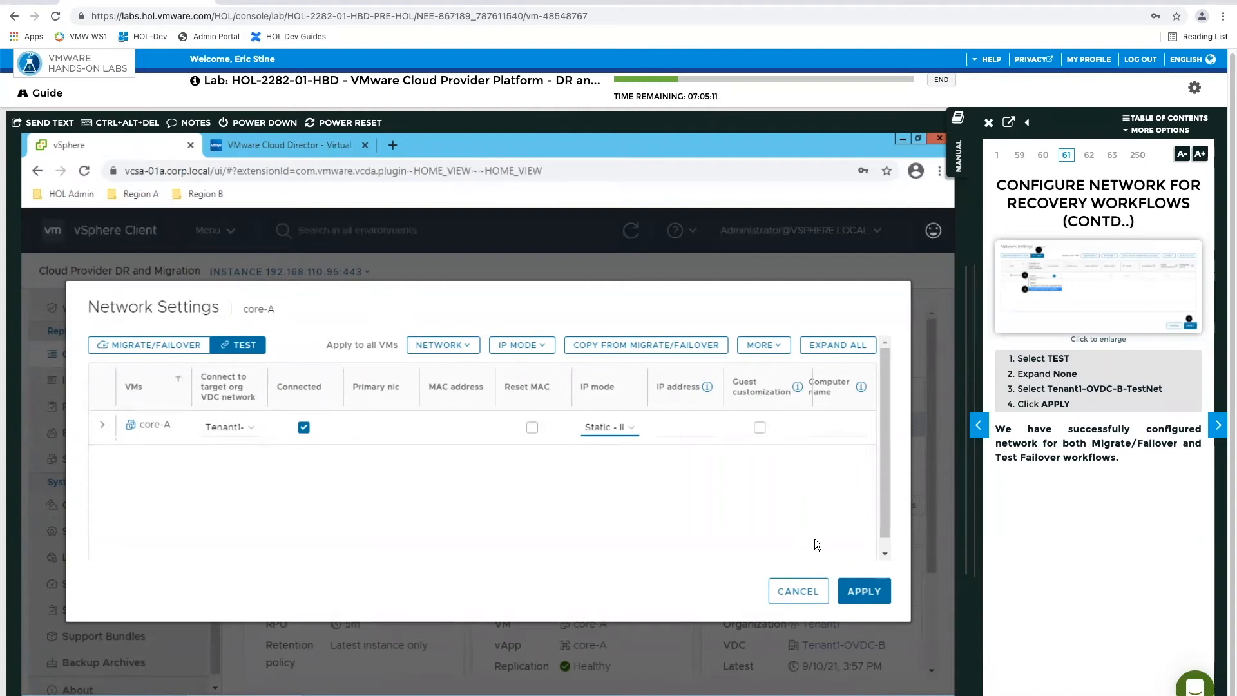
pyautogui.click(864, 591)
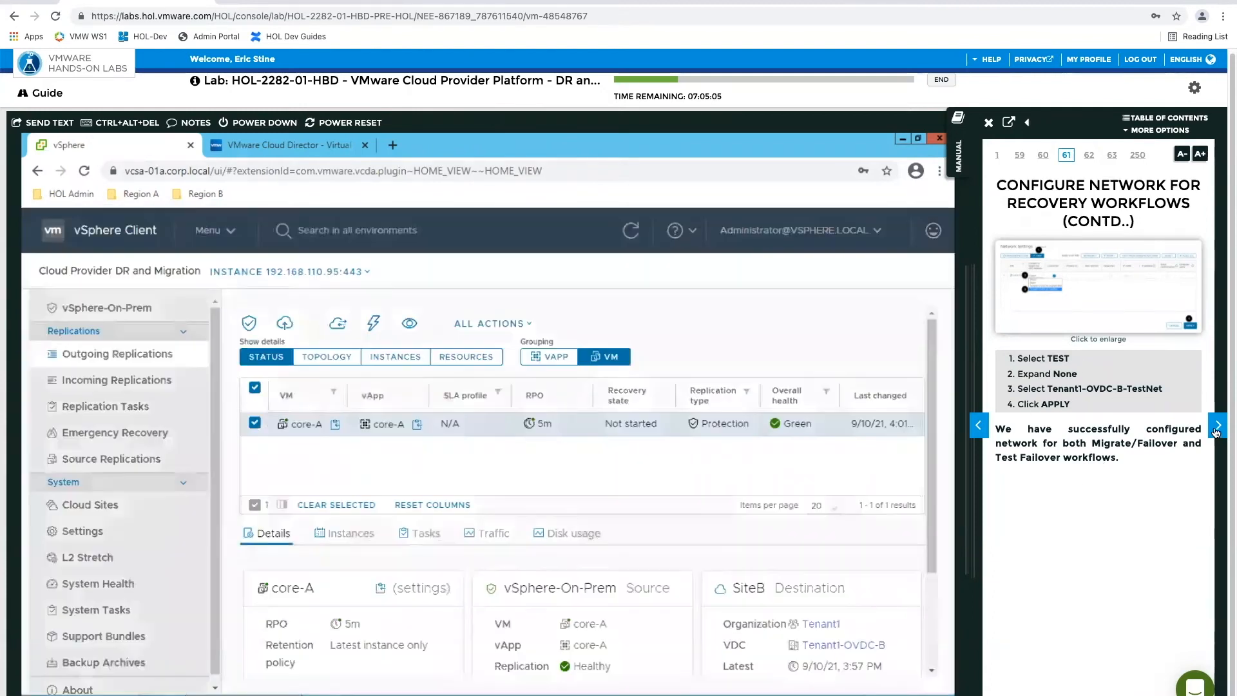
pyautogui.click(1217, 431)
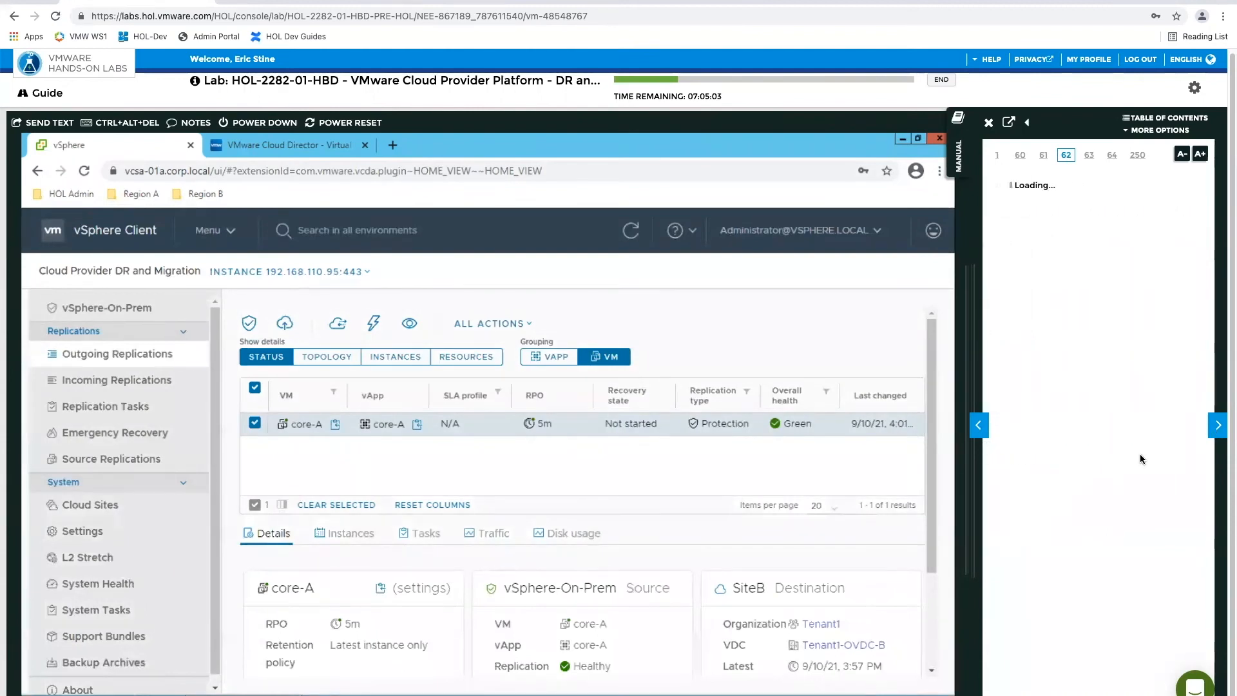
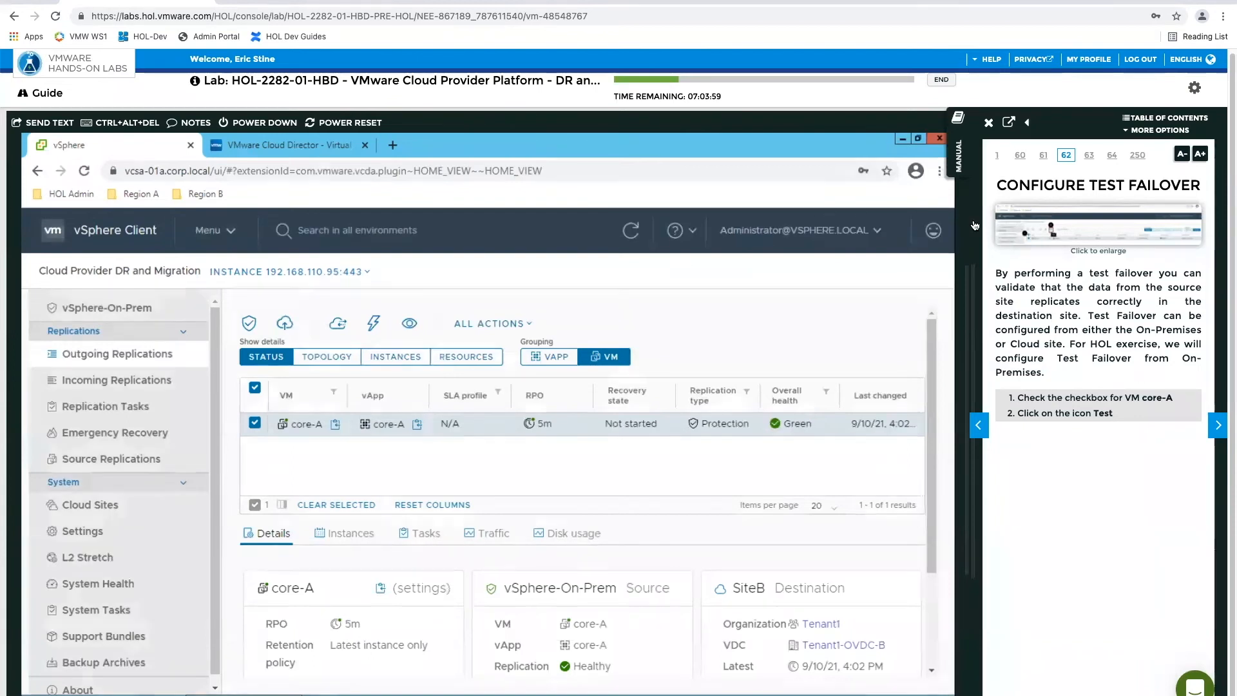
# Start a test failover of core-A, keeping Power on recovered VMs and Apply preconfigured network settings on failover
pyautogui.click(1101, 225)
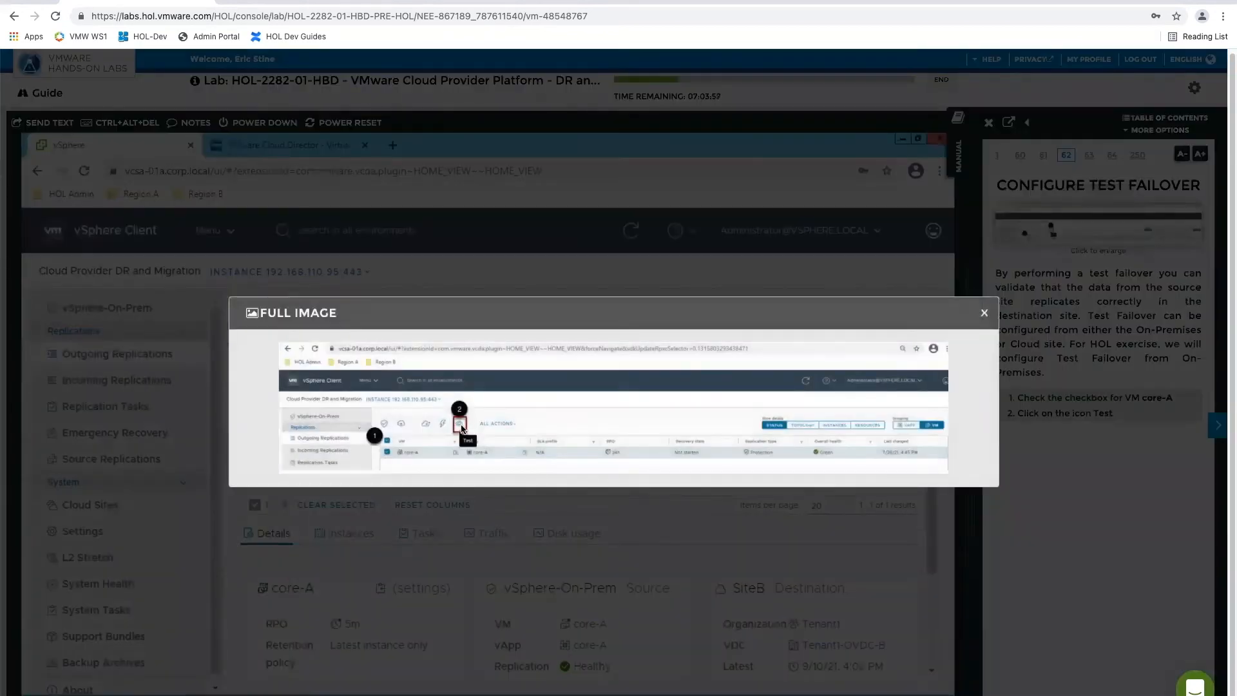
pyautogui.click(984, 313)
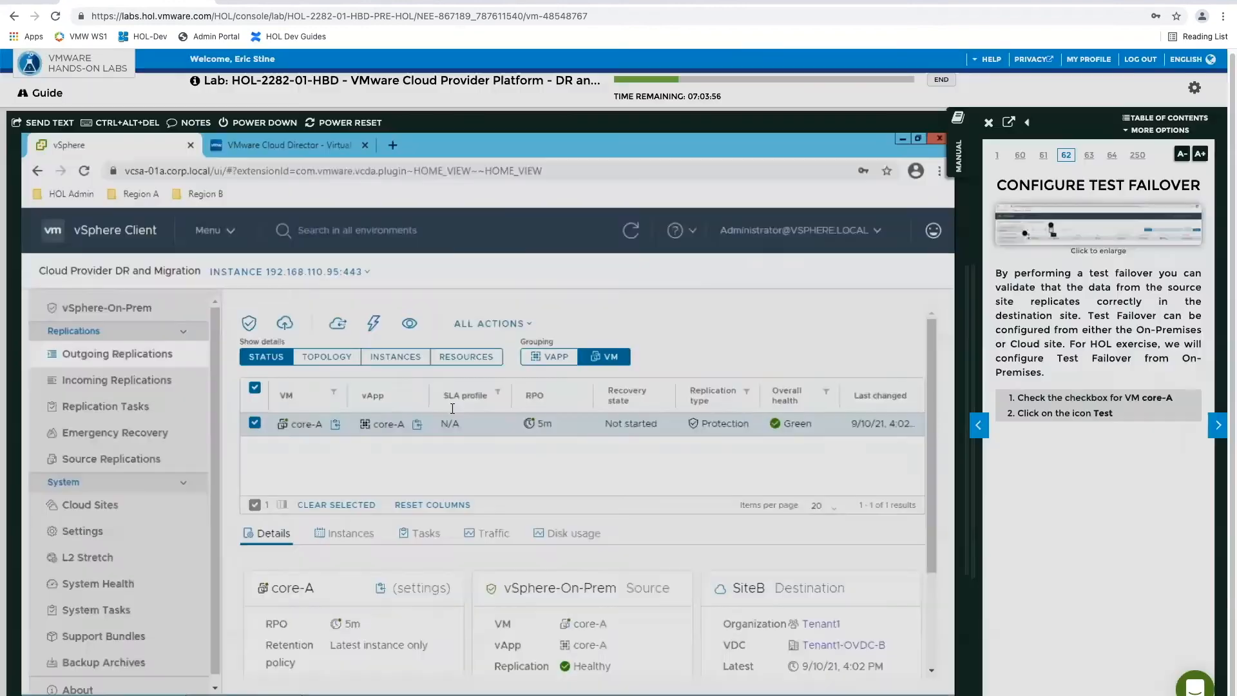
pyautogui.click(409, 323)
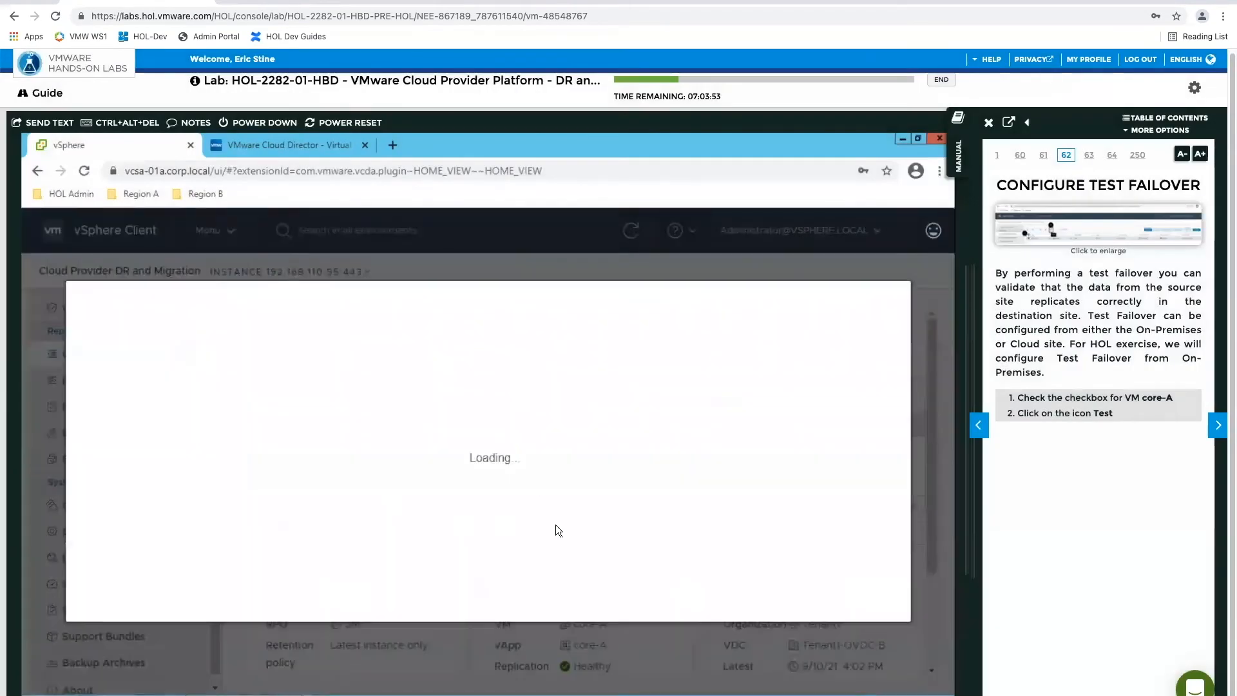
pyautogui.click(1212, 425)
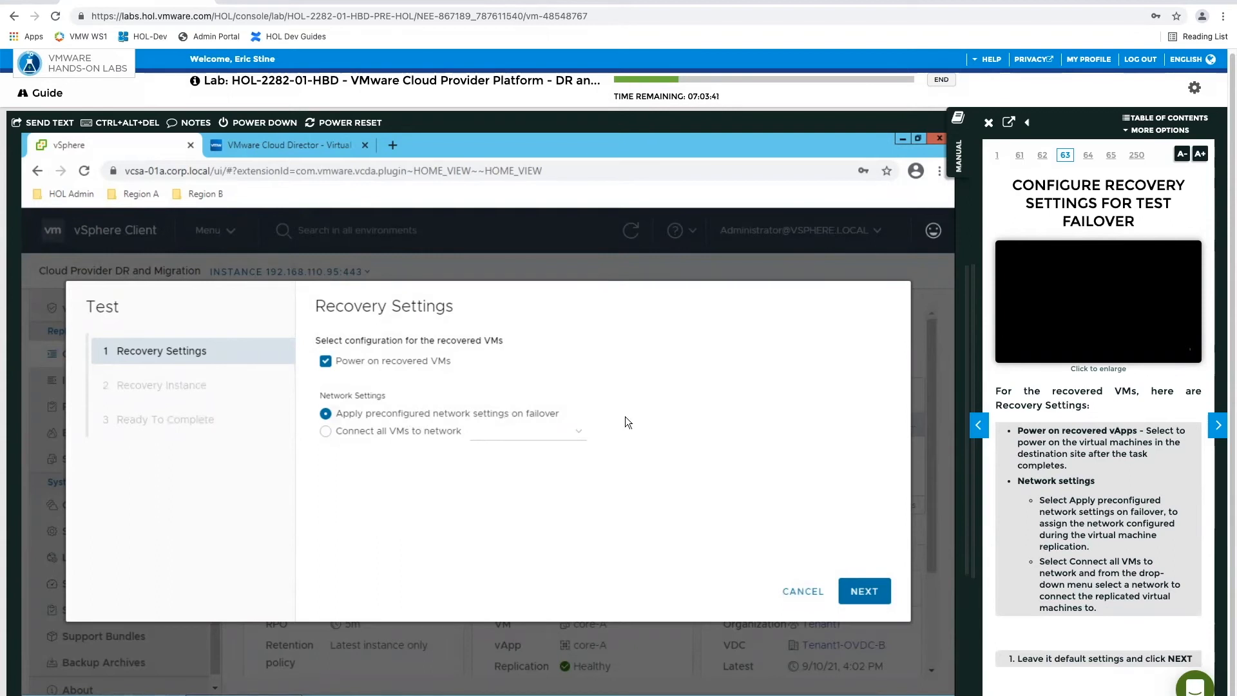
pyautogui.click(863, 592)
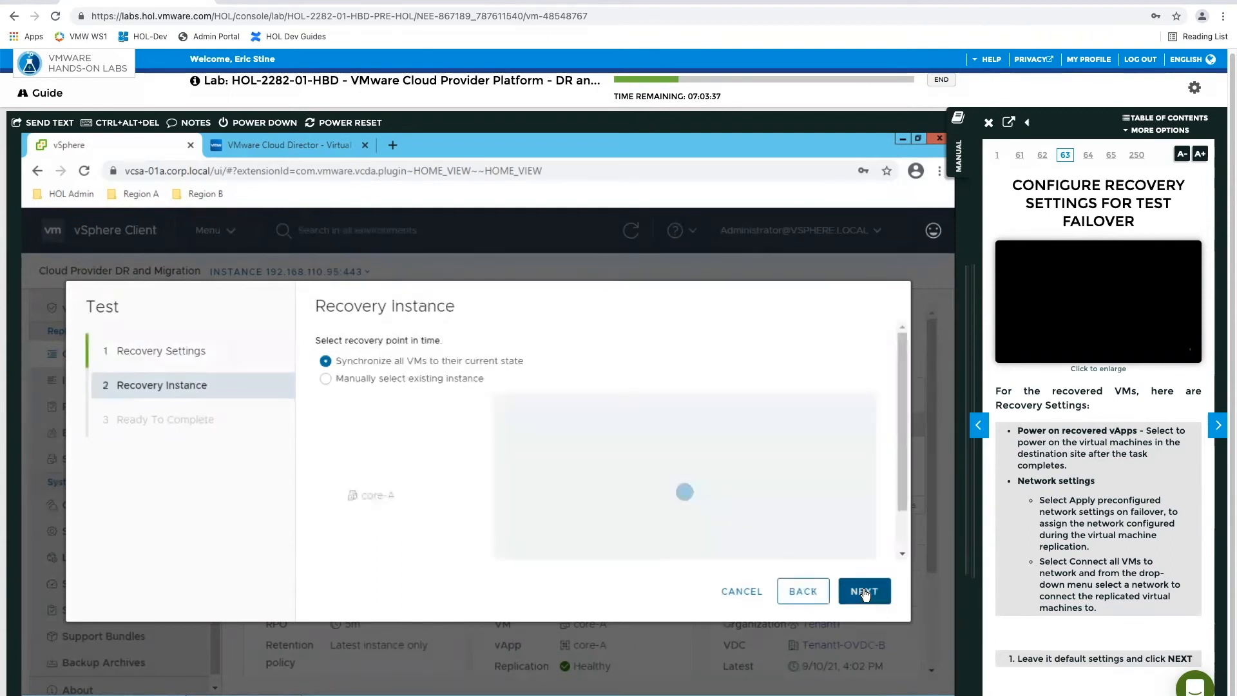
# Keep Synchronize all VMs to their current state as the recovery point, and finish the test failover setup
pyautogui.click(1218, 425)
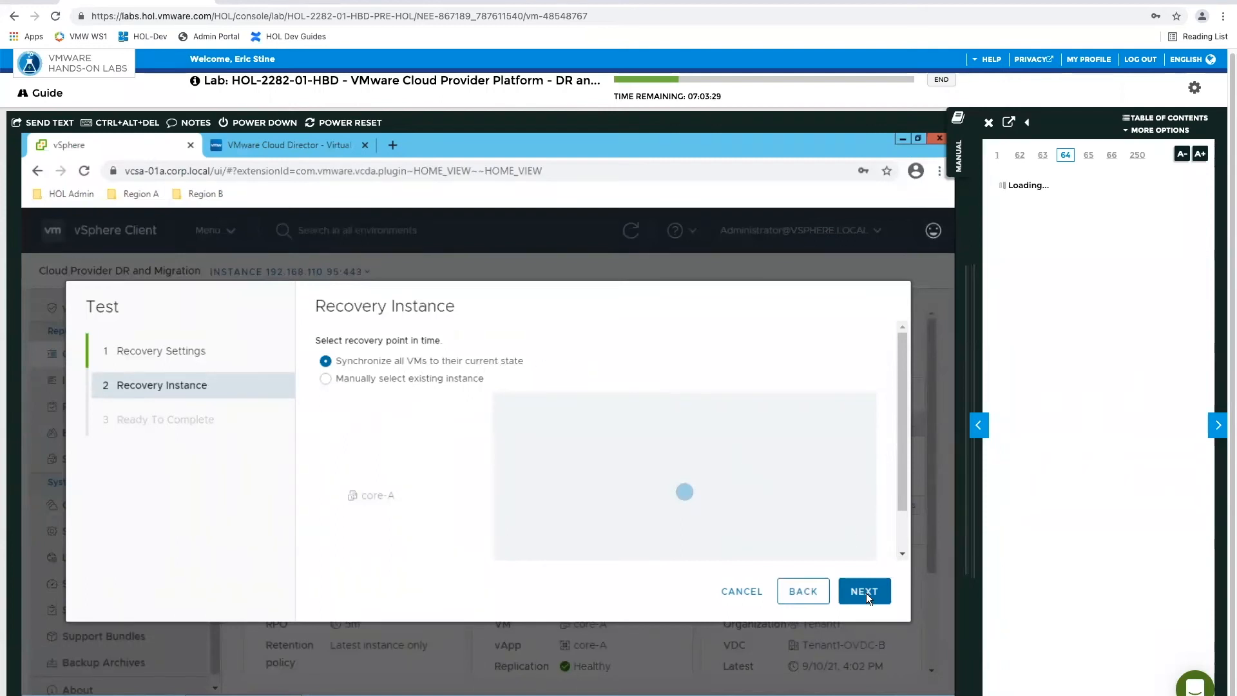
pyautogui.moveTo(903, 501); pyautogui.dragTo(903, 459)
pyautogui.click(862, 591)
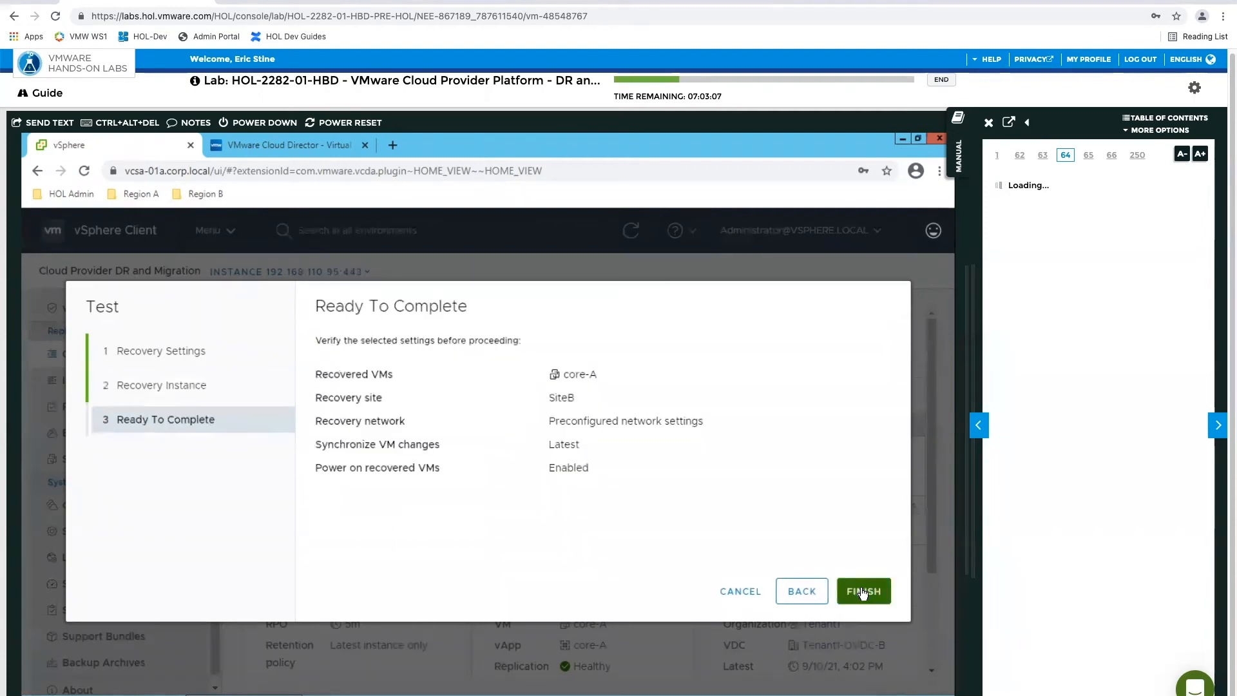
pyautogui.click(860, 588)
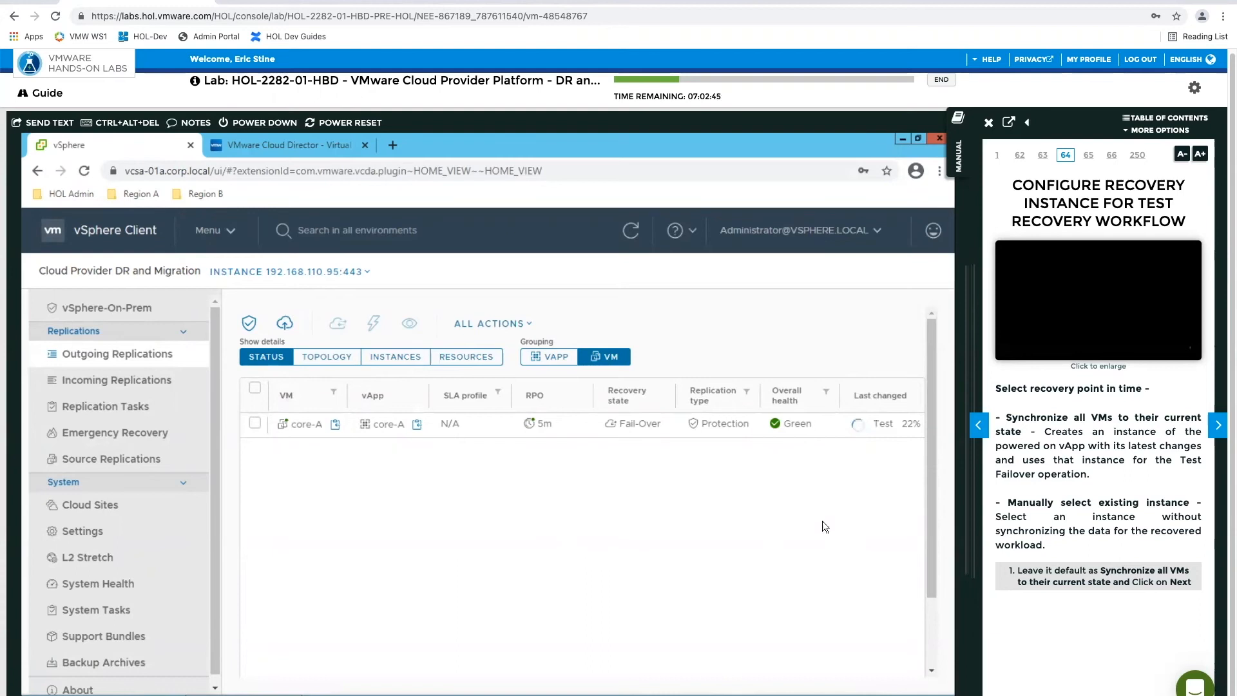
# Read on to page 67 of the lab manual and monitor core-A's test failover progress
pyautogui.click(1215, 428)
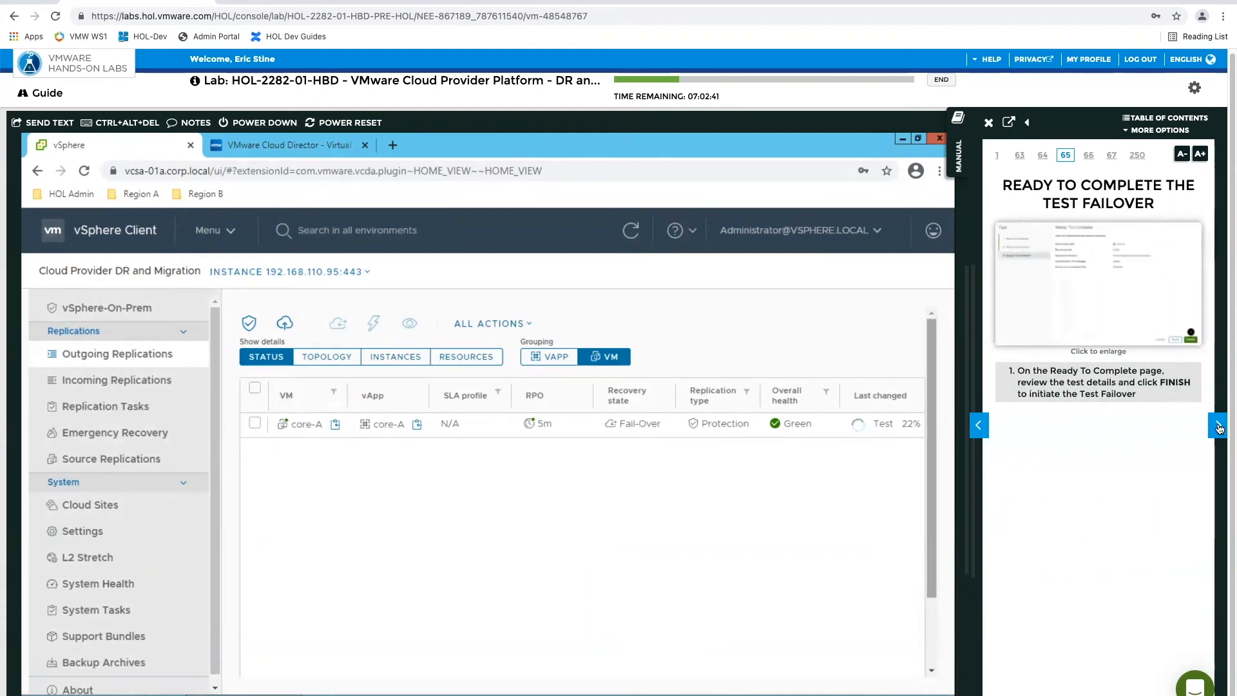
pyautogui.click(1218, 427)
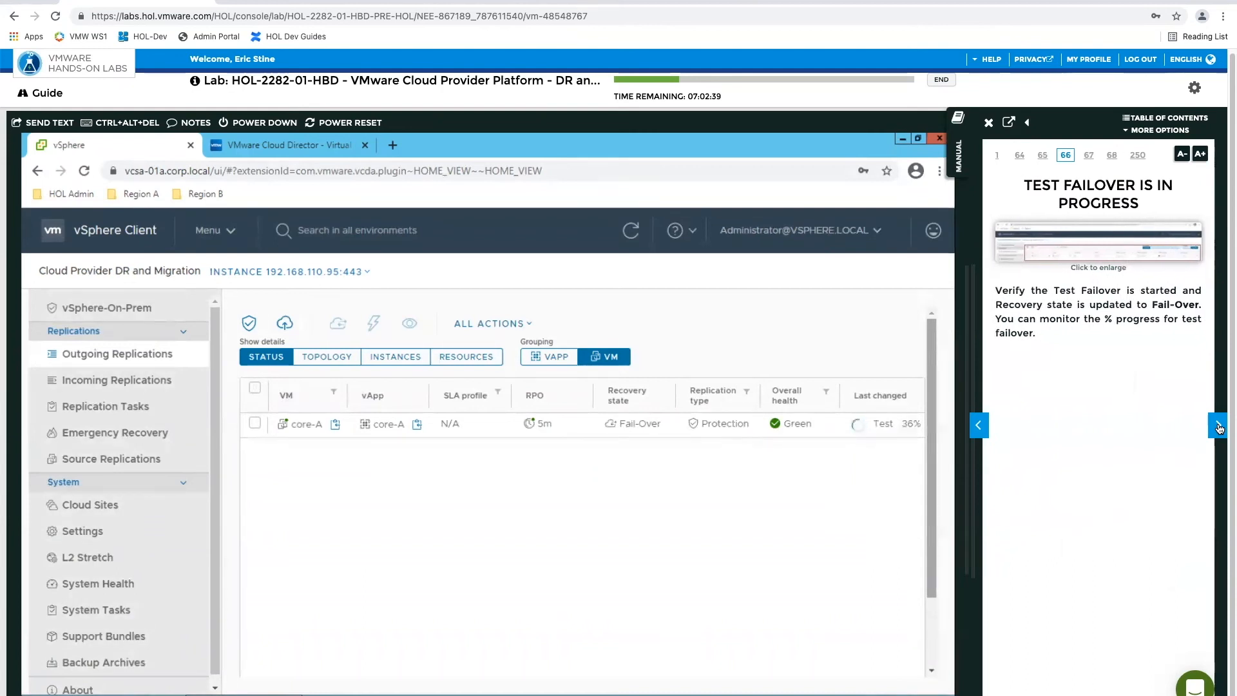
pyautogui.click(1218, 428)
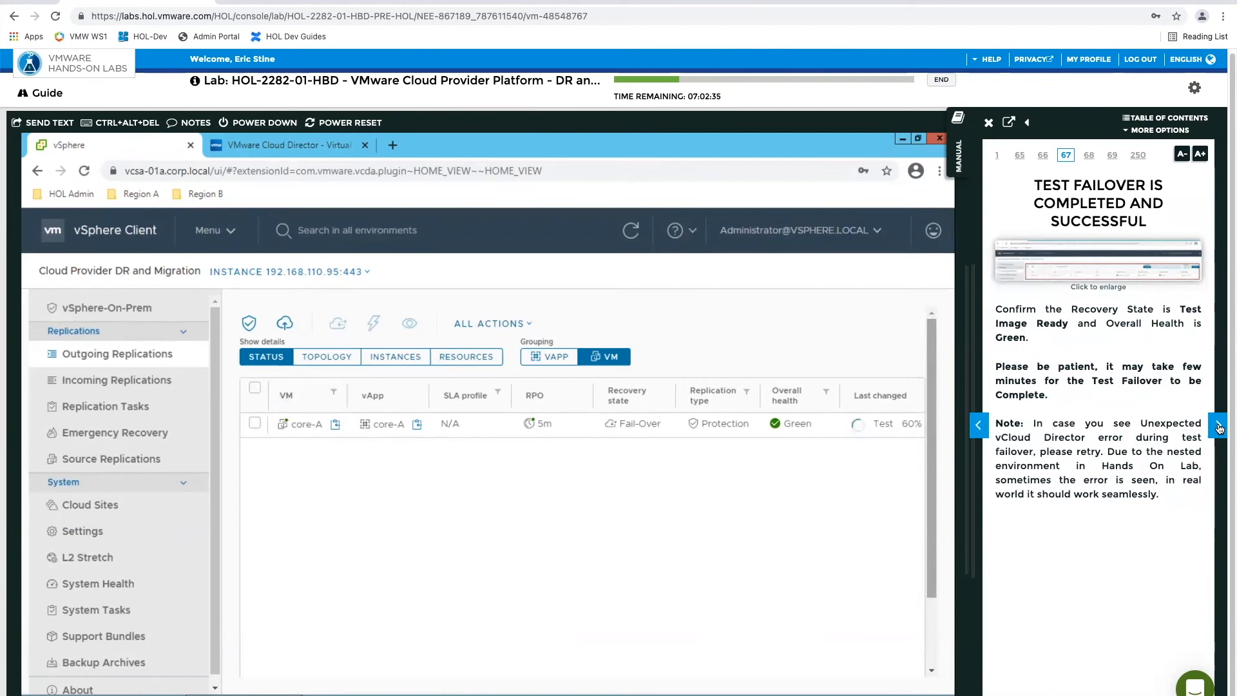
pyautogui.click(1218, 428)
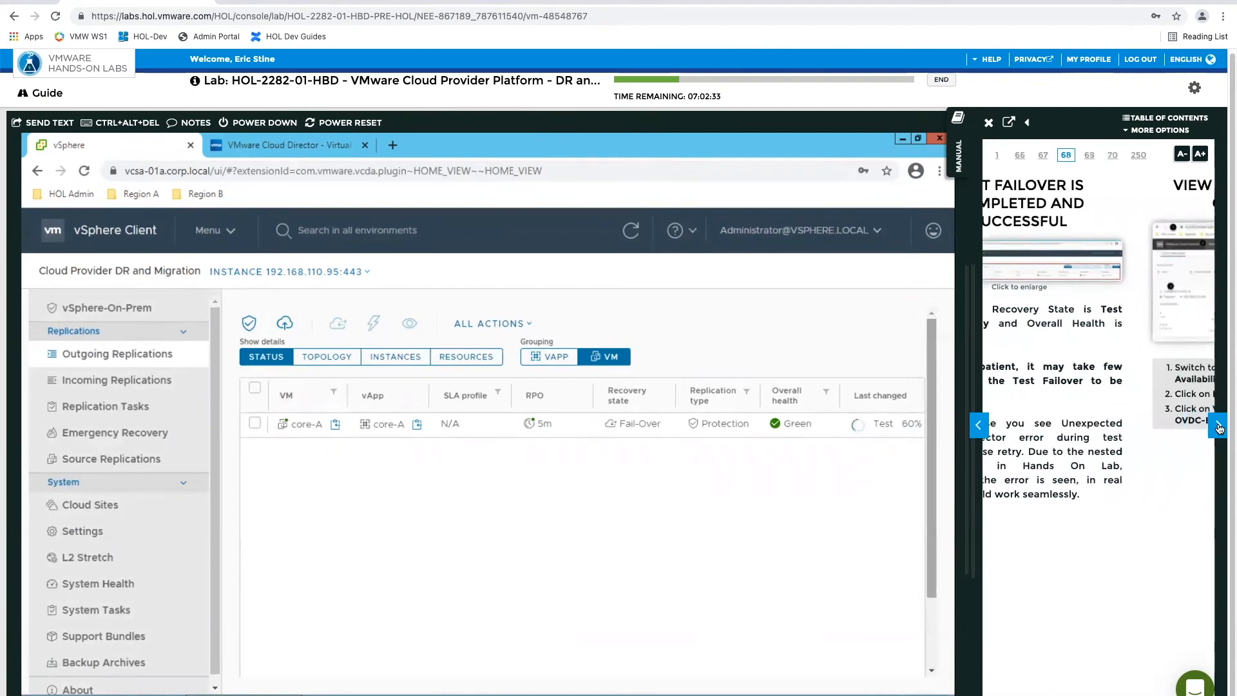
pyautogui.click(990, 434)
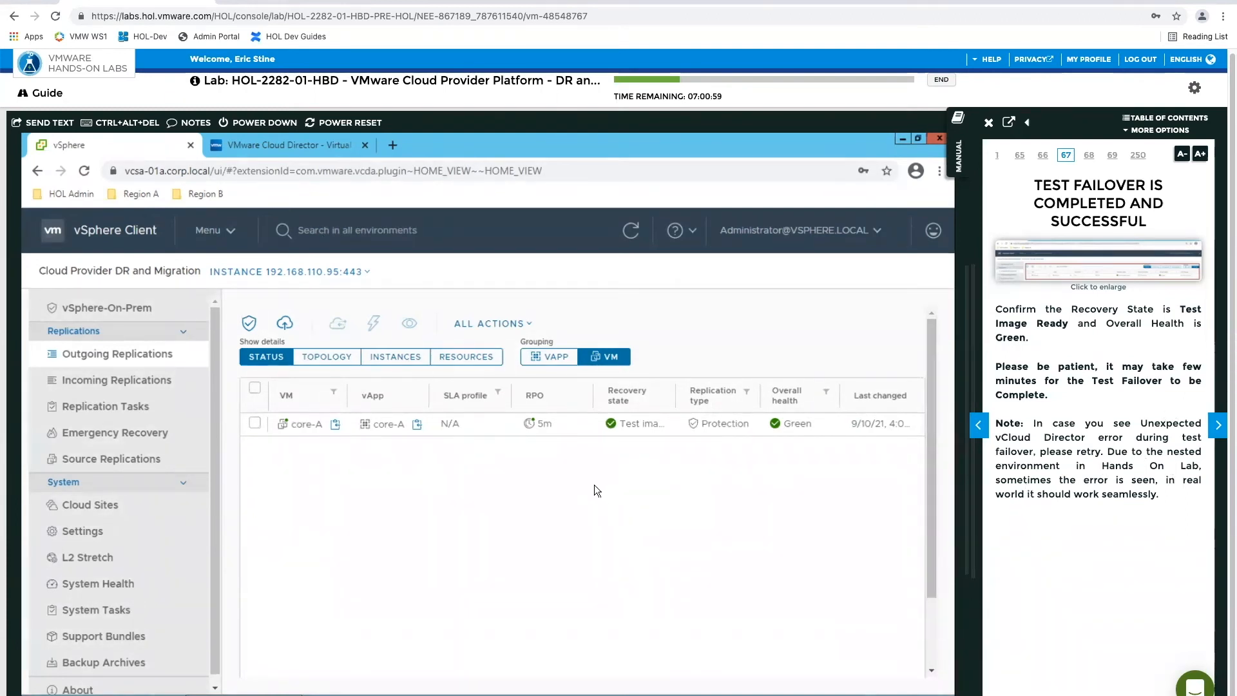
# Advance the manual to page 68 and view the virtual machines of Tenant1-OVDC-B in VMware Cloud Director
pyautogui.click(1217, 426)
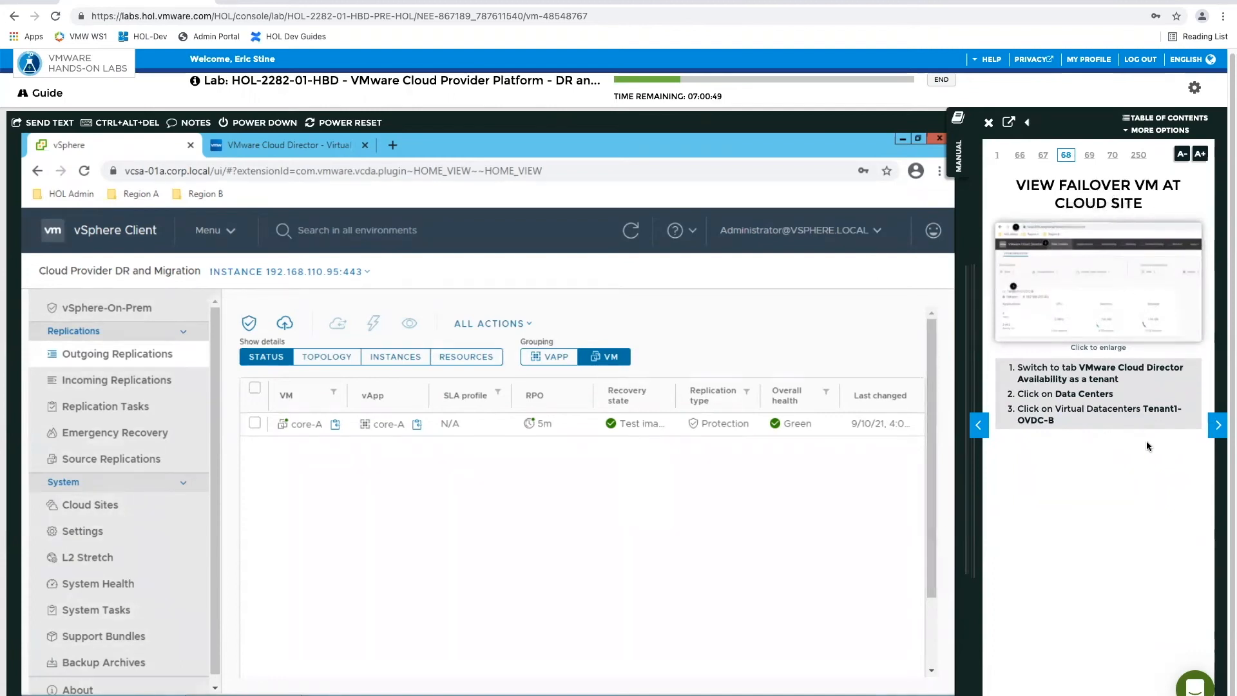
pyautogui.click(253, 143)
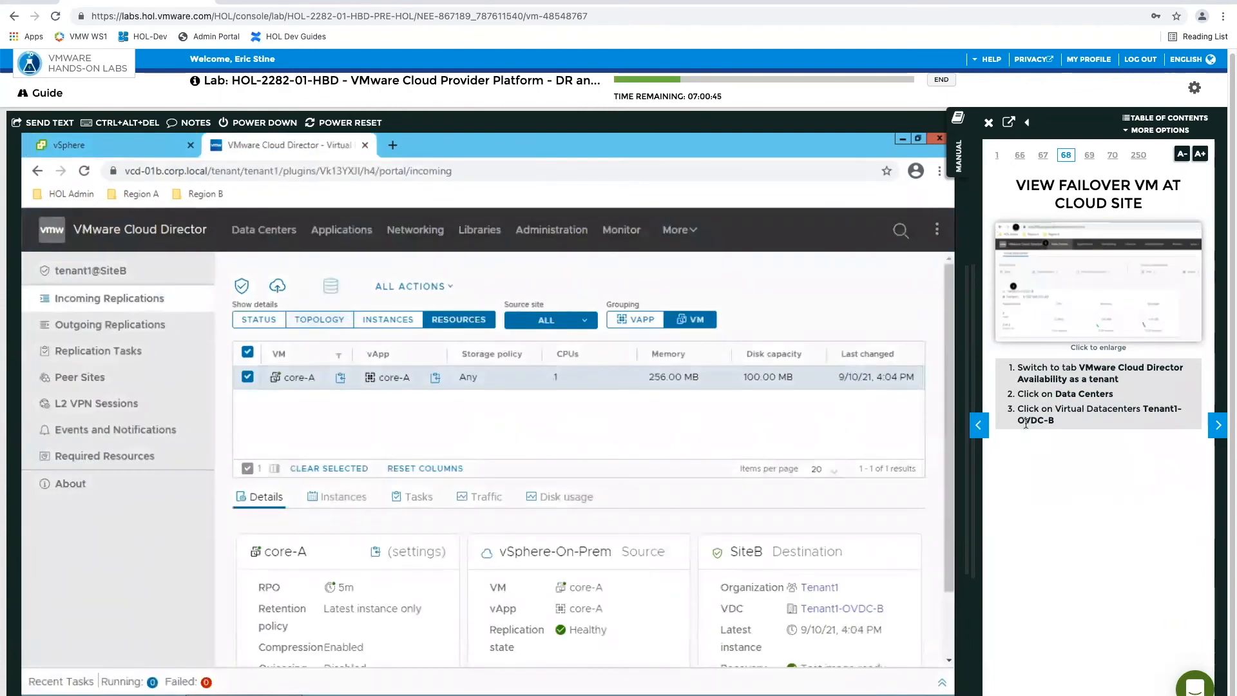
pyautogui.click(244, 239)
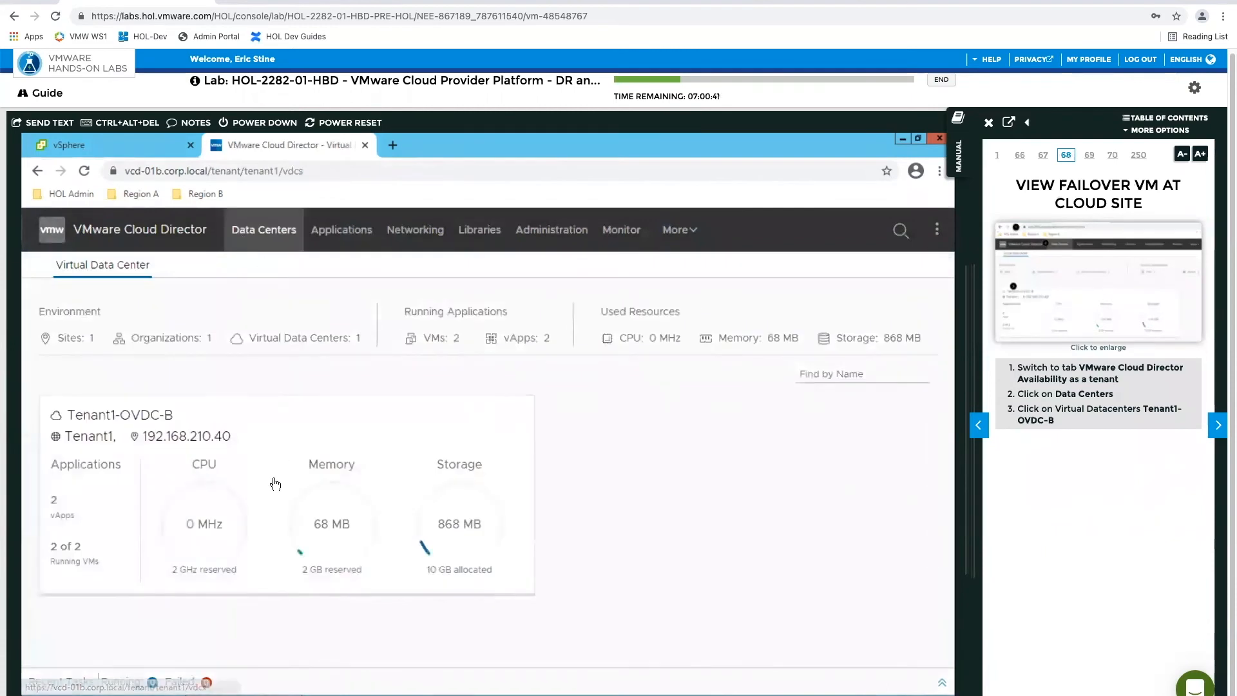
pyautogui.click(273, 478)
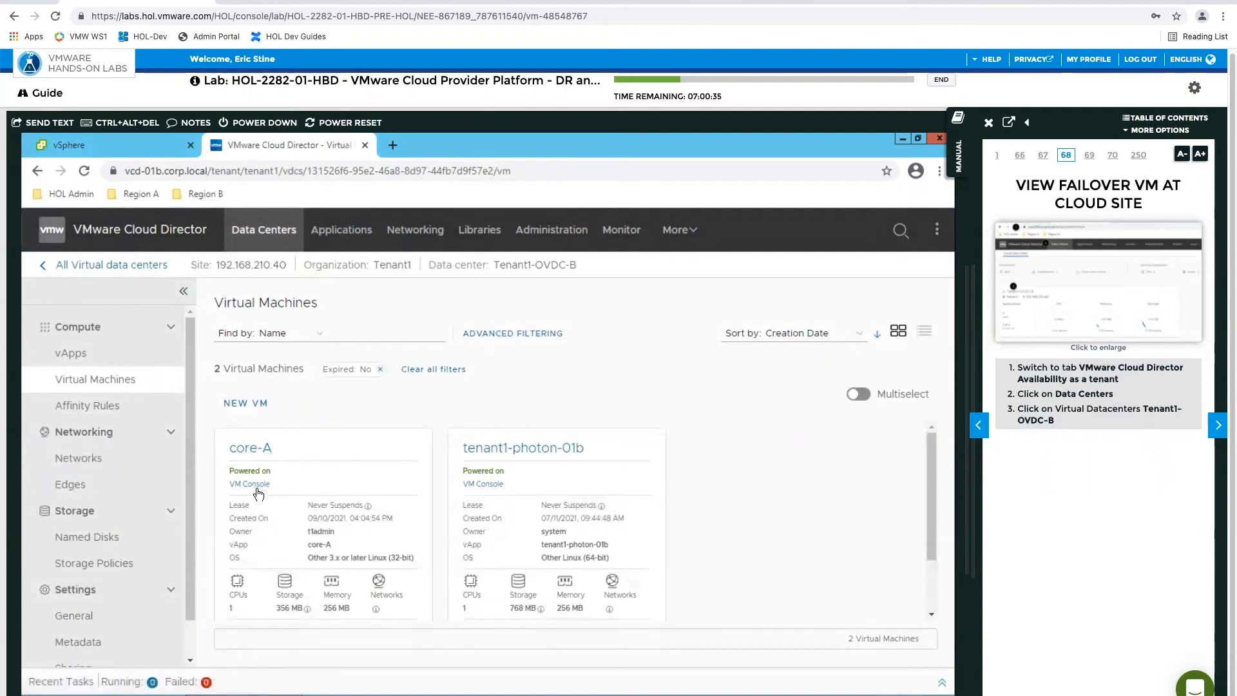
# Check the network details of the recovered core-A VM as directed on manual page 69, and advance to page 70
pyautogui.click(1220, 424)
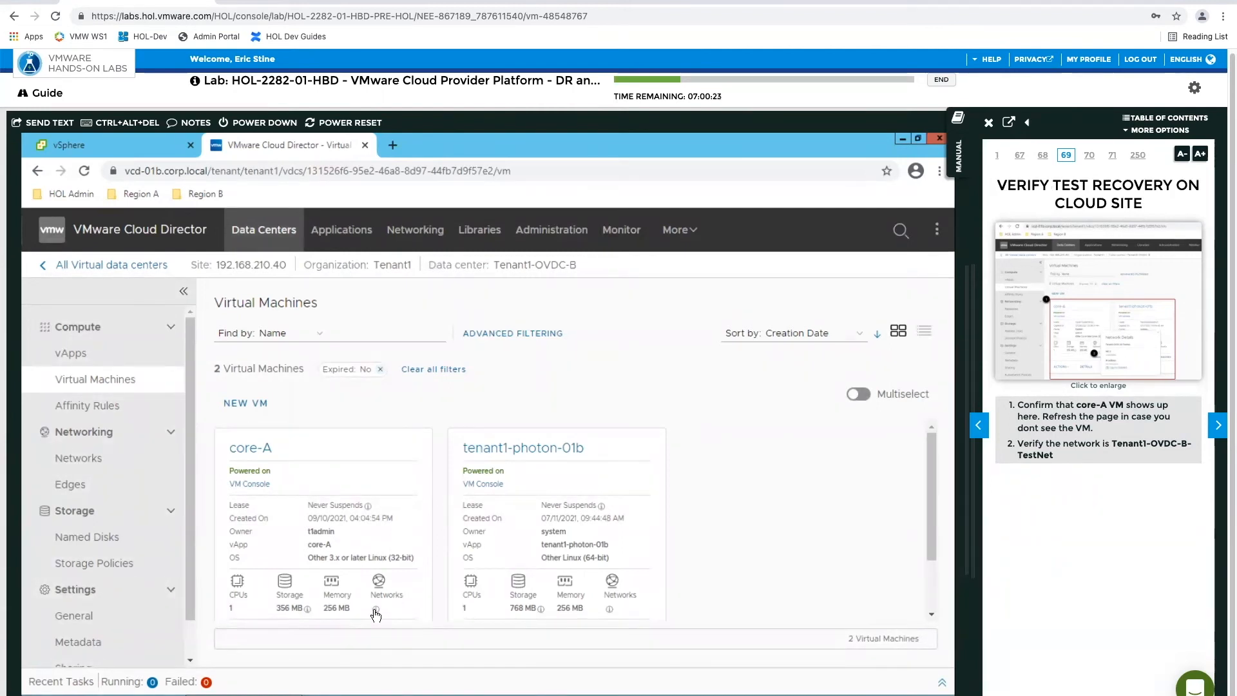
pyautogui.click(376, 611)
pyautogui.scroll(-1, 476, 524)
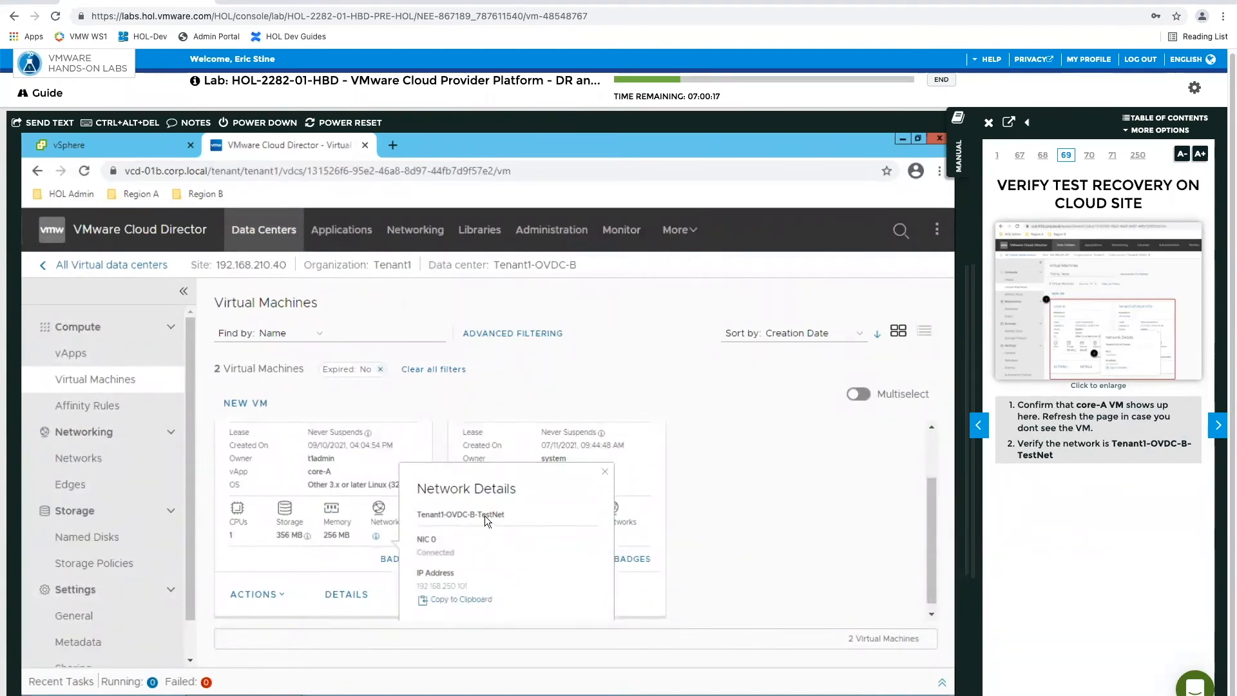
pyautogui.click(605, 474)
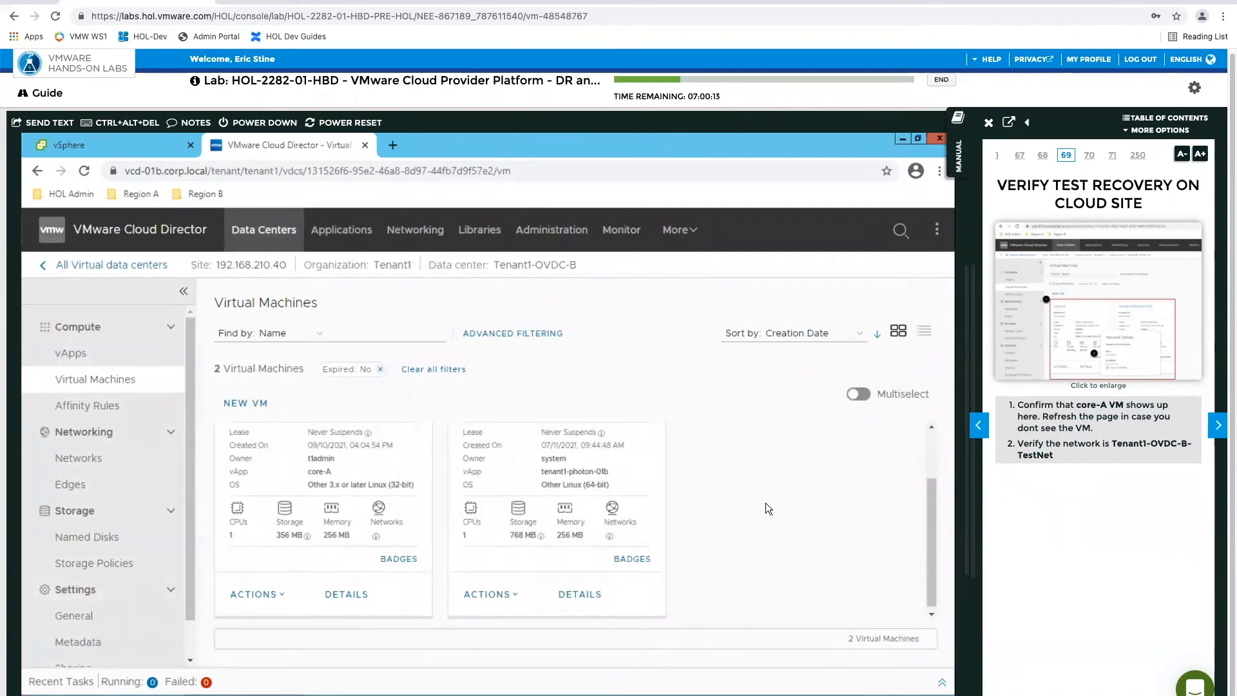
pyautogui.click(1218, 428)
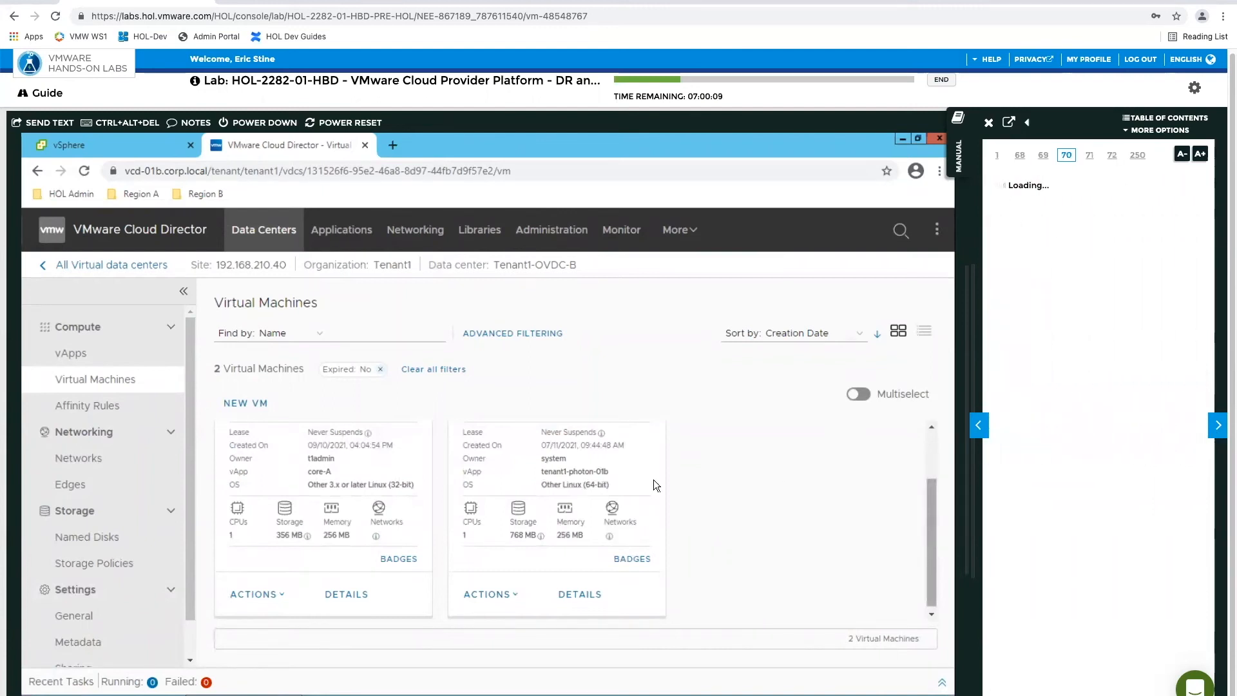
# Return to the vSphere Client and run Test Cleanup on the outgoing core-A replication
pyautogui.click(132, 150)
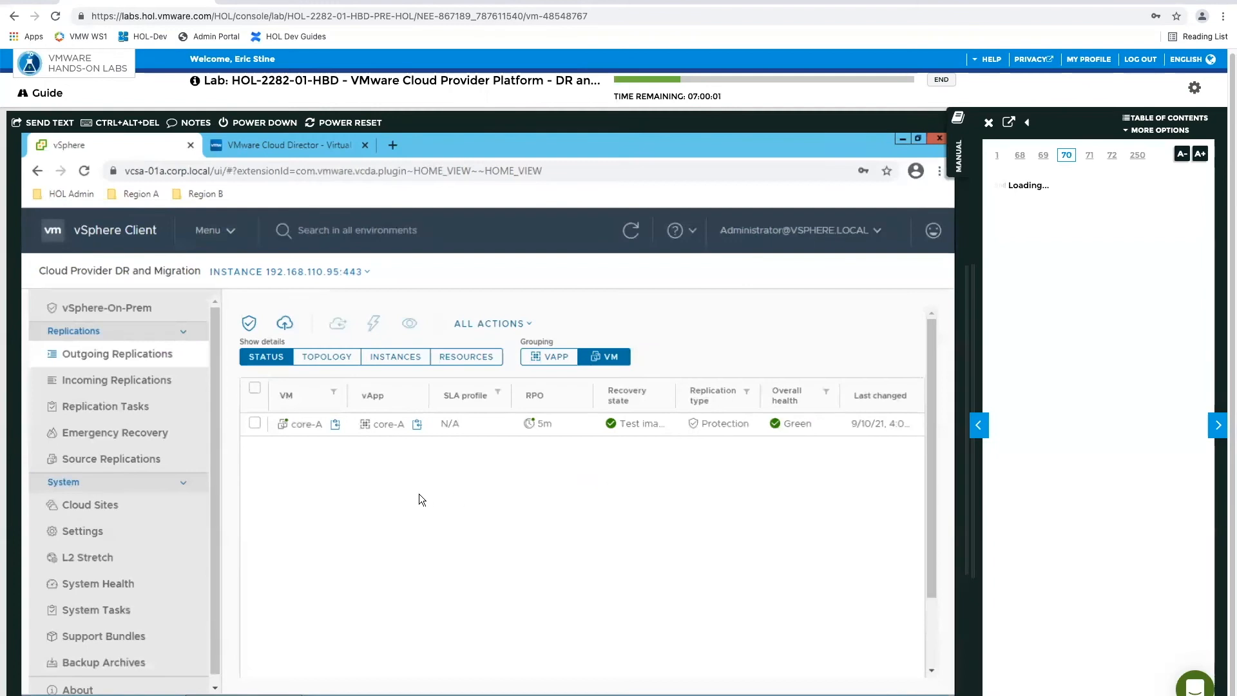
pyautogui.click(255, 424)
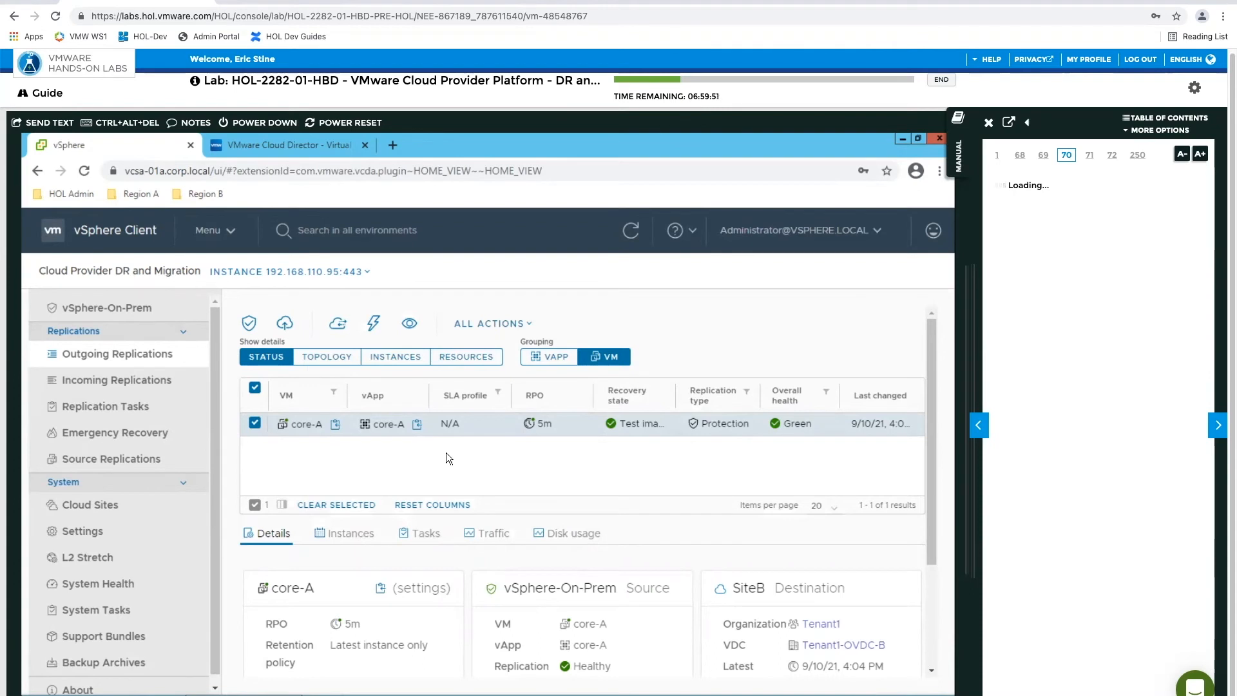
pyautogui.click(521, 328)
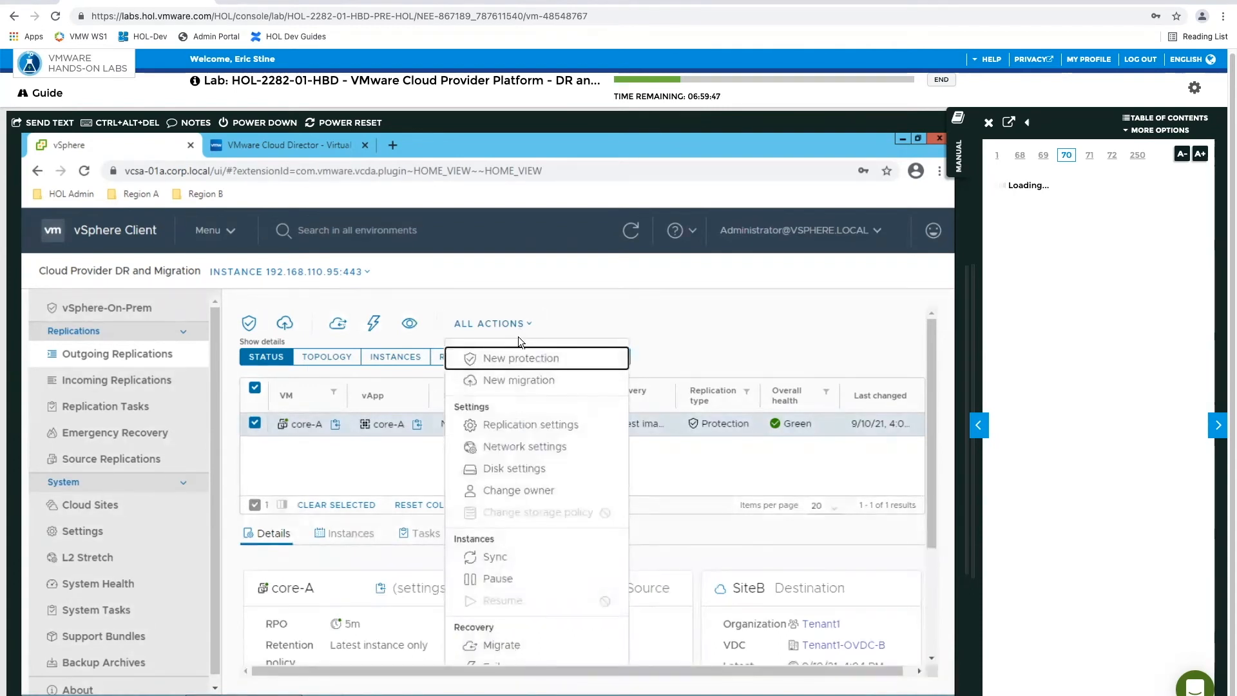
pyautogui.scroll(-3, 521, 501)
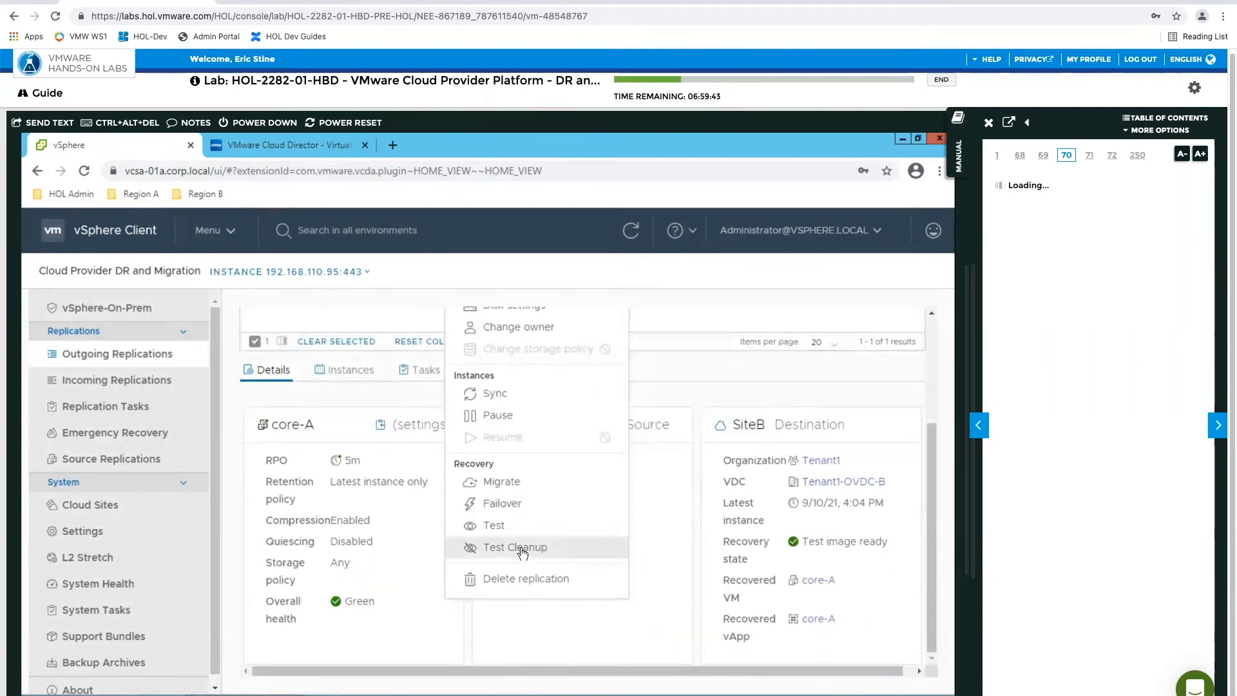
pyautogui.click(522, 548)
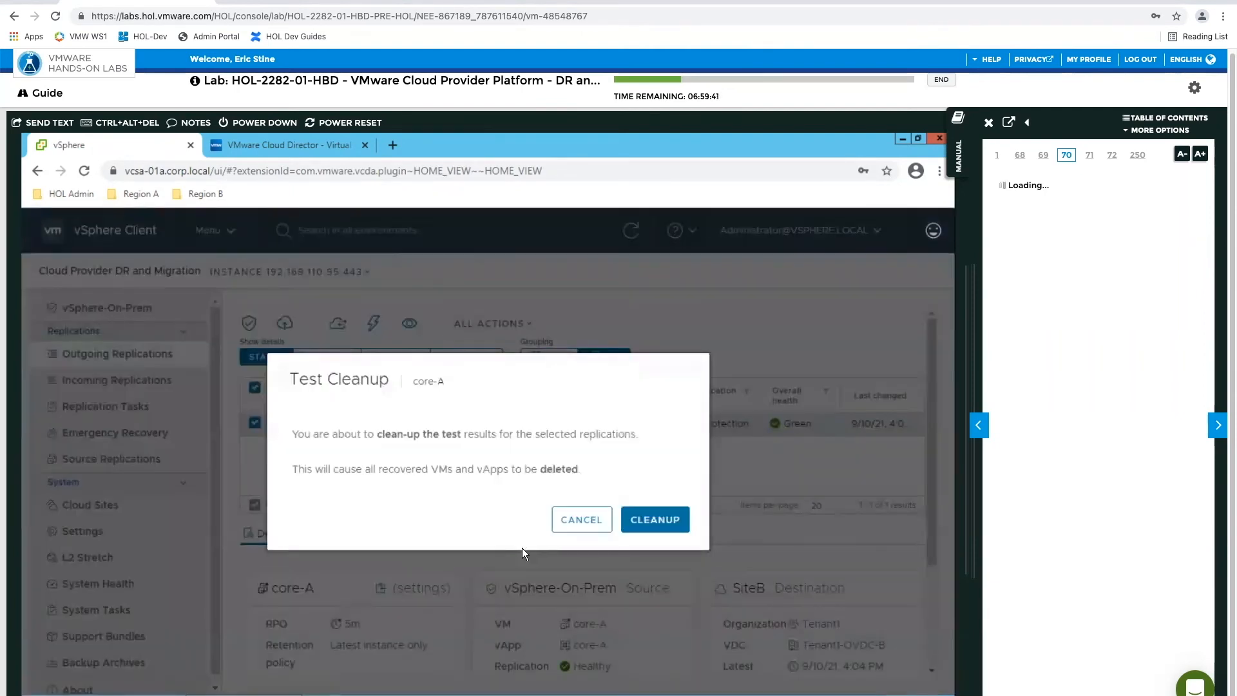
pyautogui.click(653, 520)
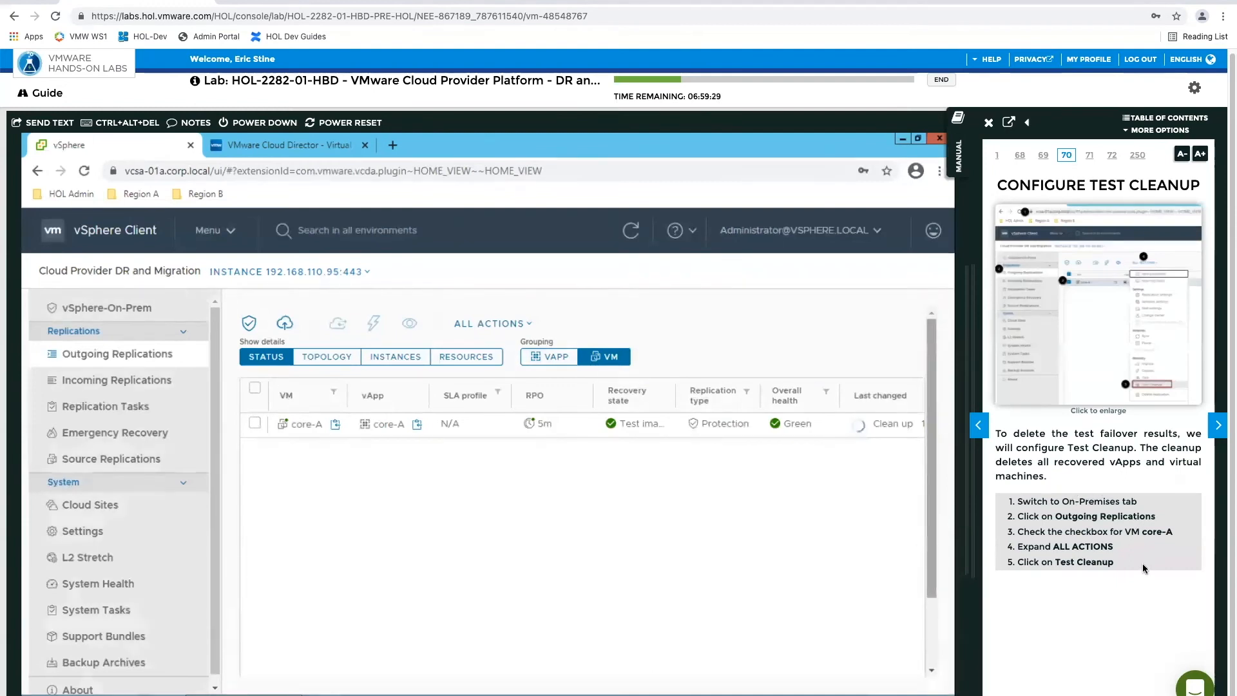
# Advance the lab manual to page 73 while monitoring core-A's test cleanup
pyautogui.click(1218, 427)
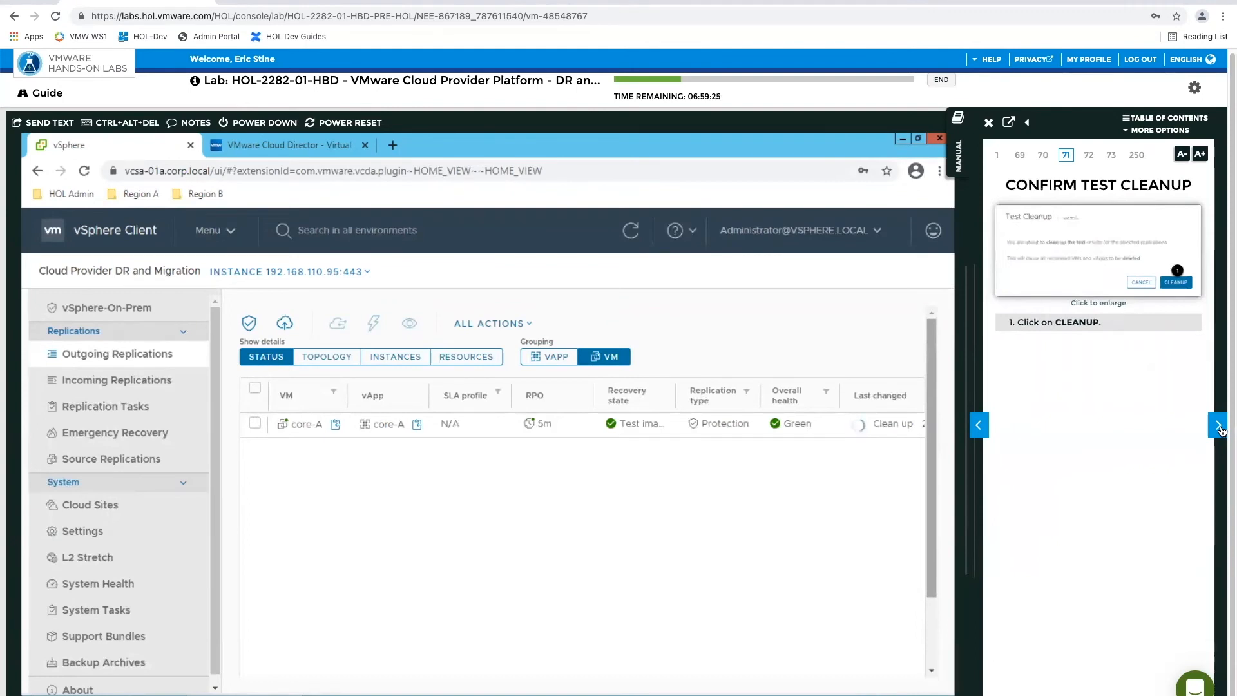
pyautogui.click(1218, 427)
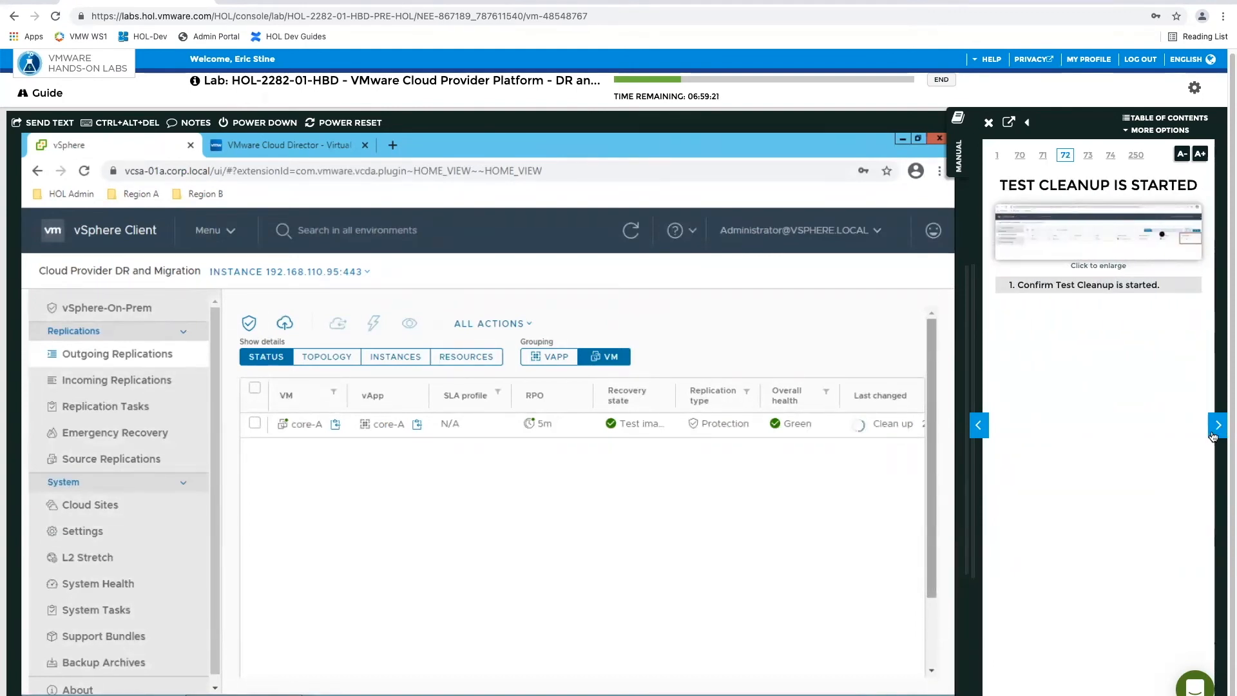
pyautogui.click(1217, 428)
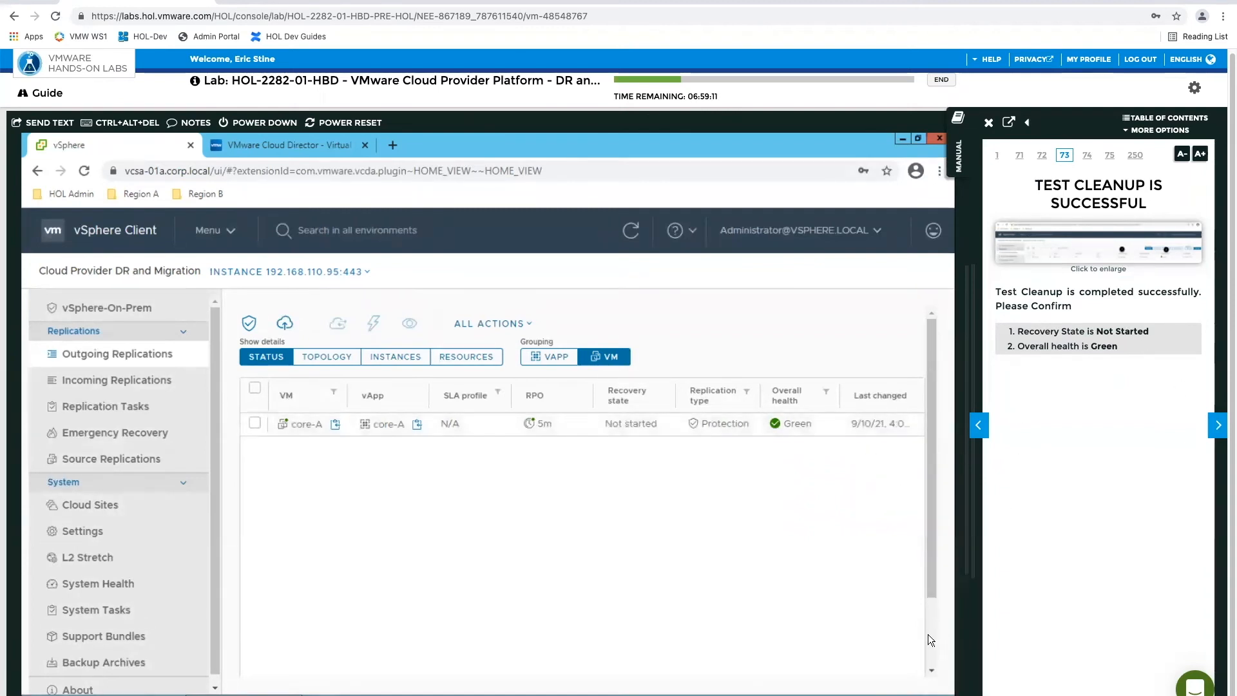
# Advance the manual to page 74 and refresh Tenant1-OVDC-B's virtual machine list in VMware Cloud Director to check for core-A
pyautogui.click(1218, 427)
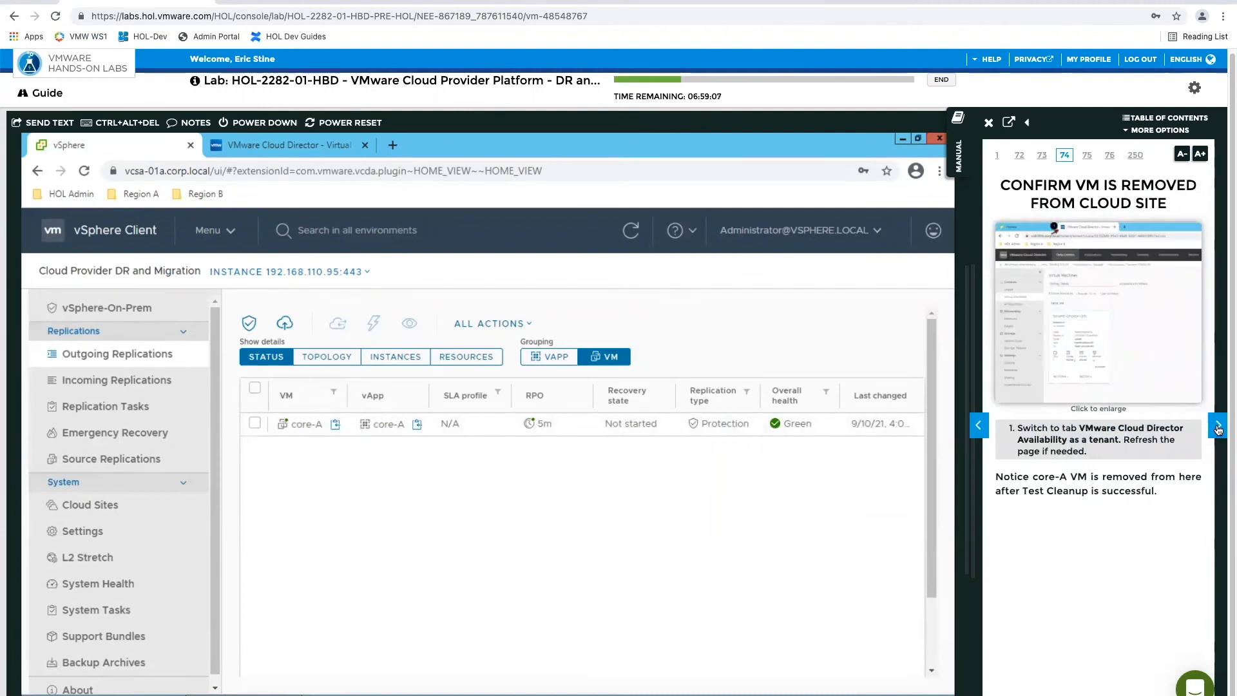
pyautogui.click(294, 142)
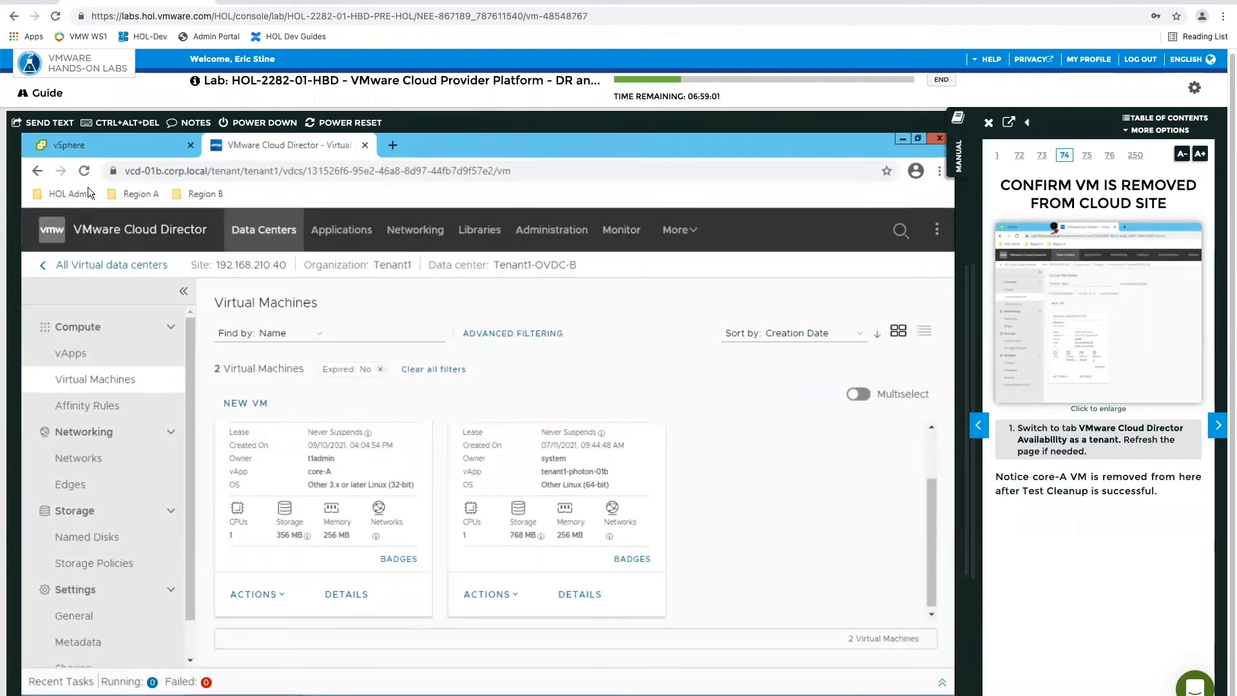
pyautogui.click(83, 169)
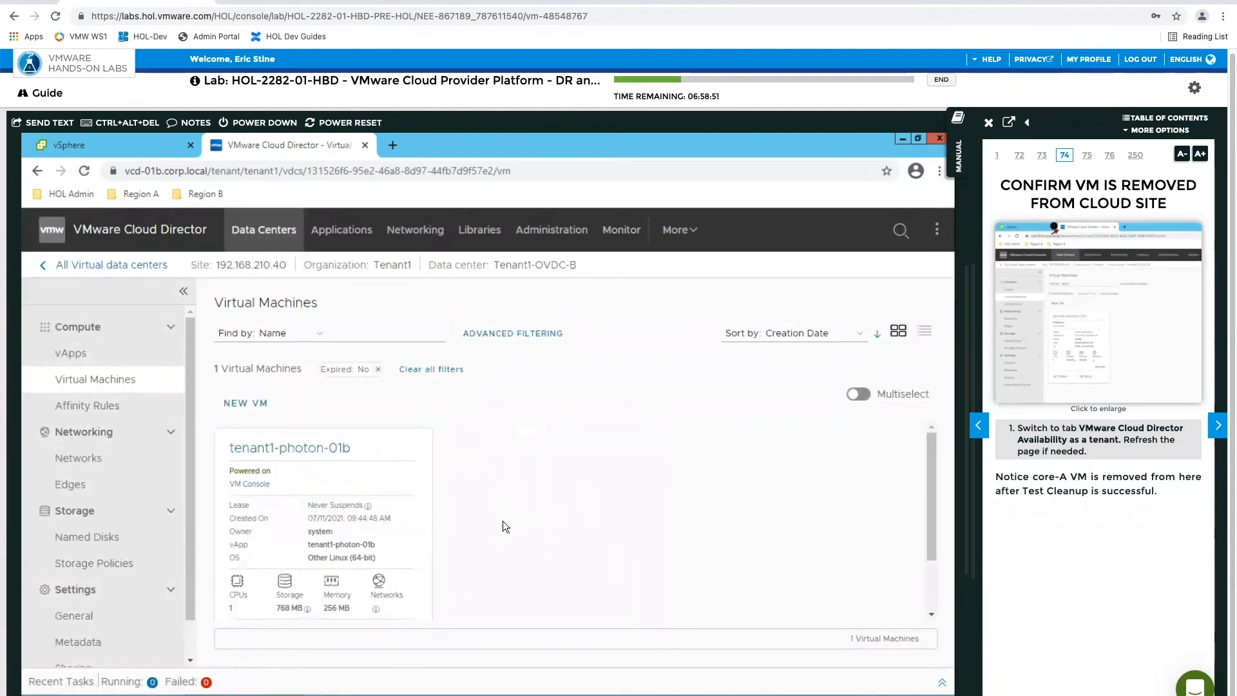
# Open the Availability (SiteB) portal as directed on manual page 75, and advance the manual to page 76
pyautogui.click(1218, 428)
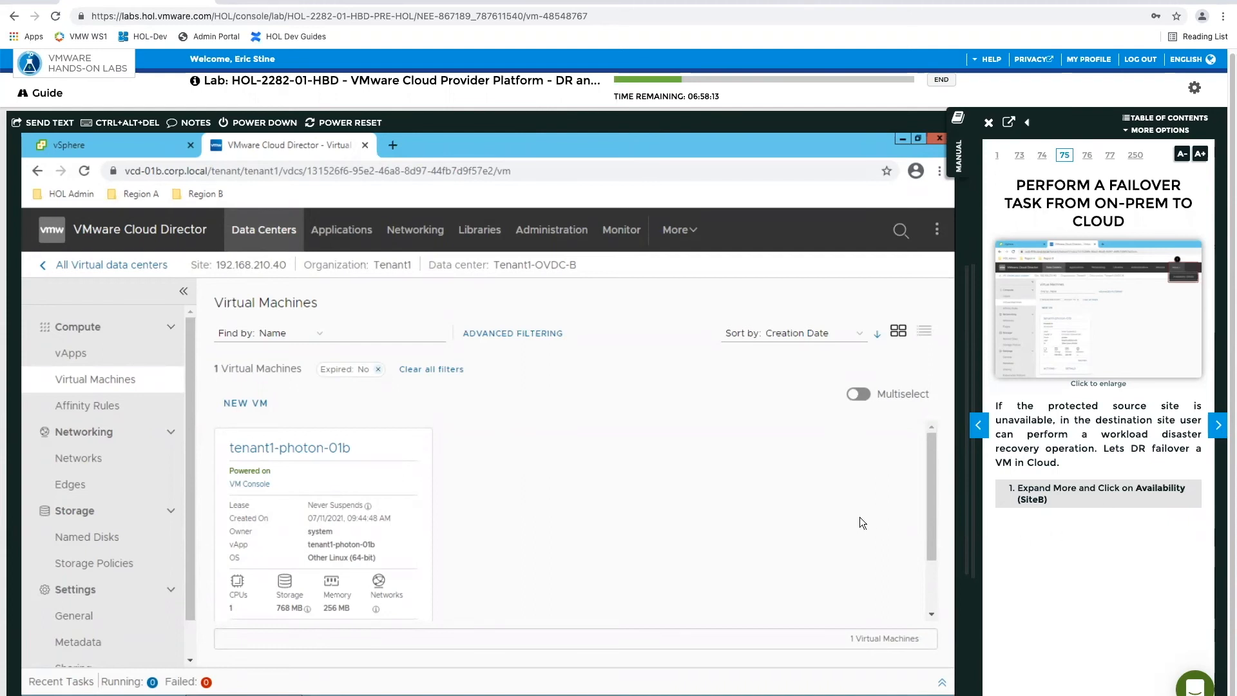
pyautogui.click(686, 230)
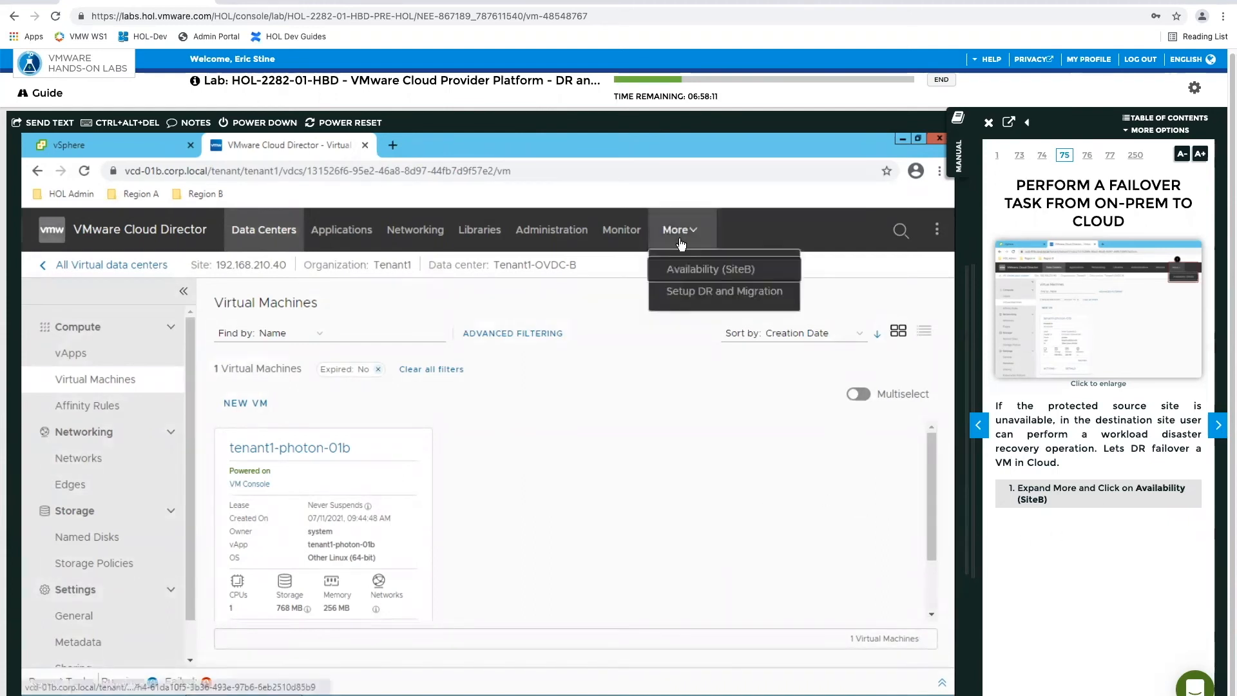
pyautogui.click(693, 270)
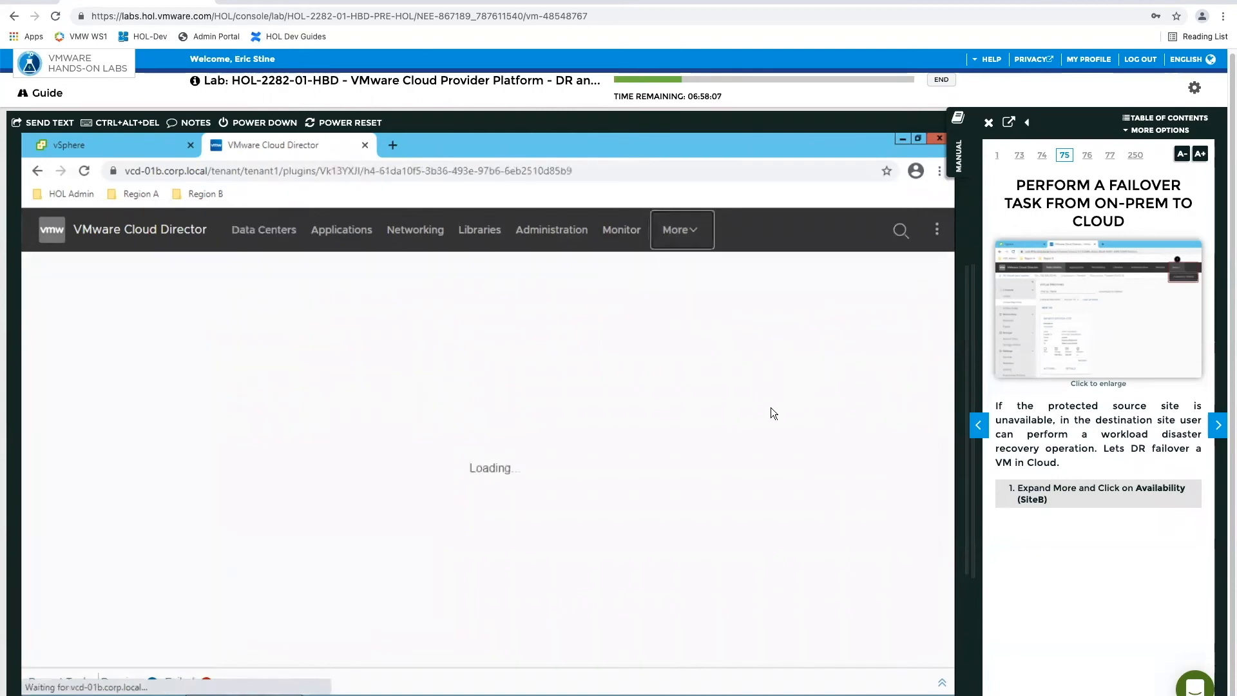
pyautogui.click(1218, 424)
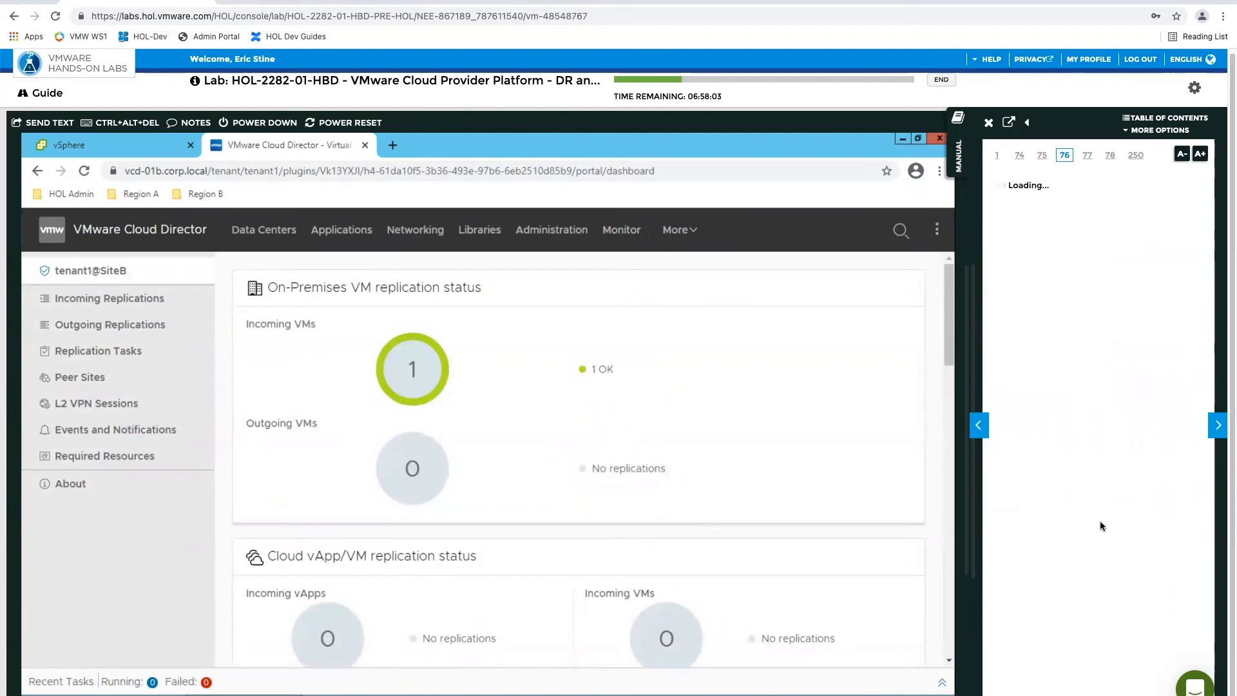
# Start a Failover of the core-A VM from SiteB's incoming replications
pyautogui.click(89, 300)
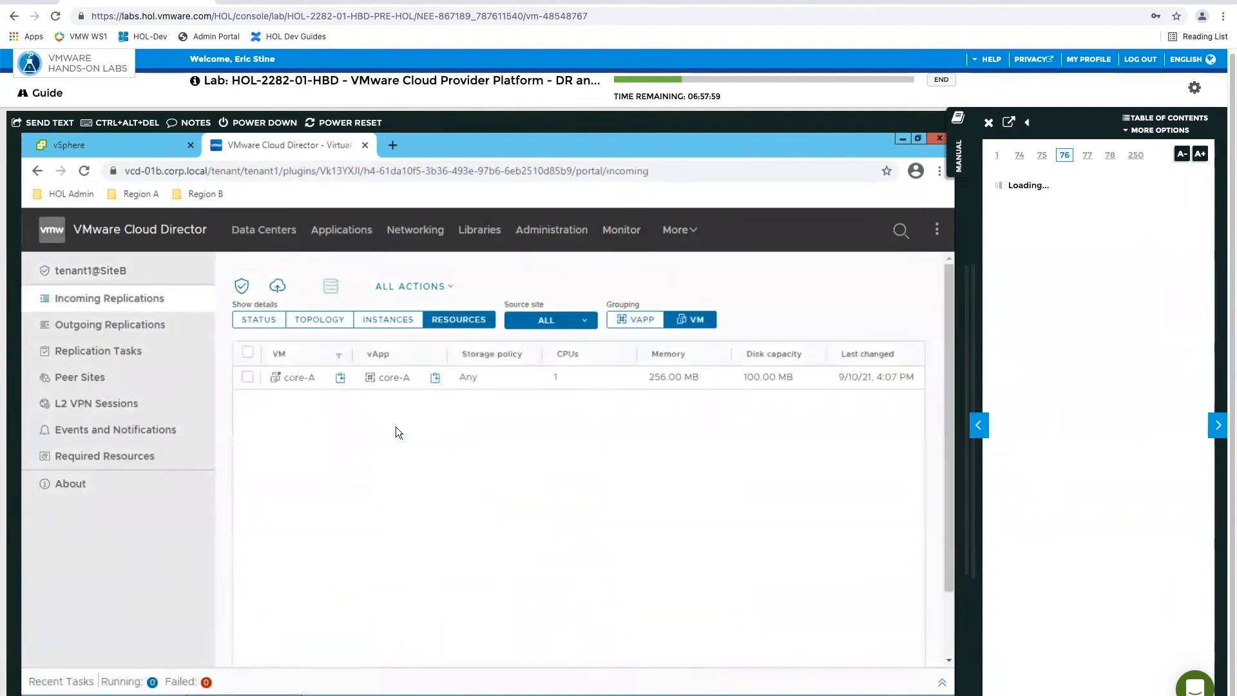
pyautogui.click(247, 377)
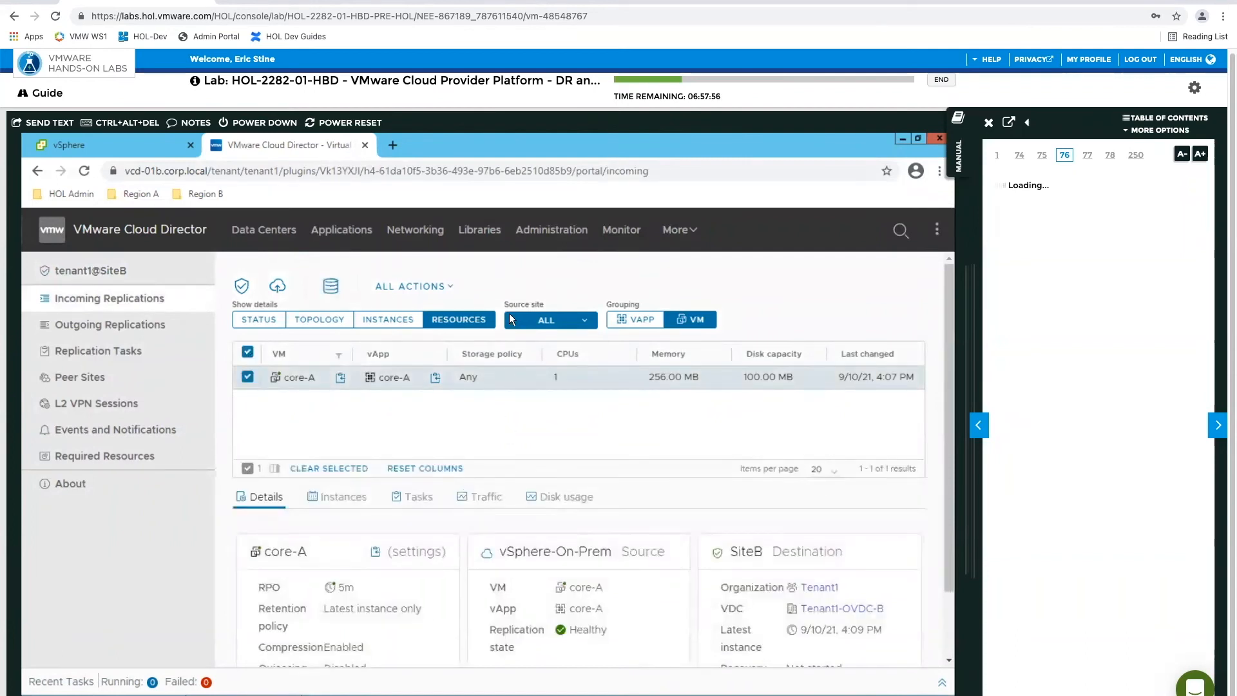
pyautogui.click(438, 287)
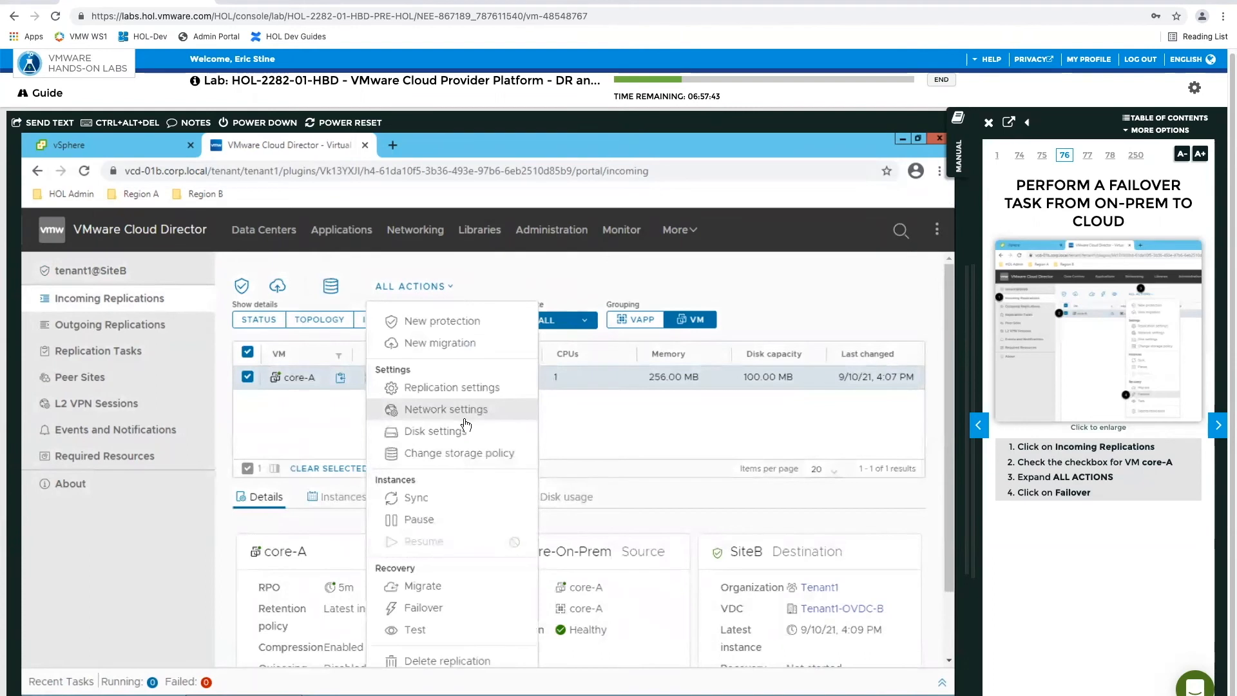
pyautogui.scroll(-2, 467, 433)
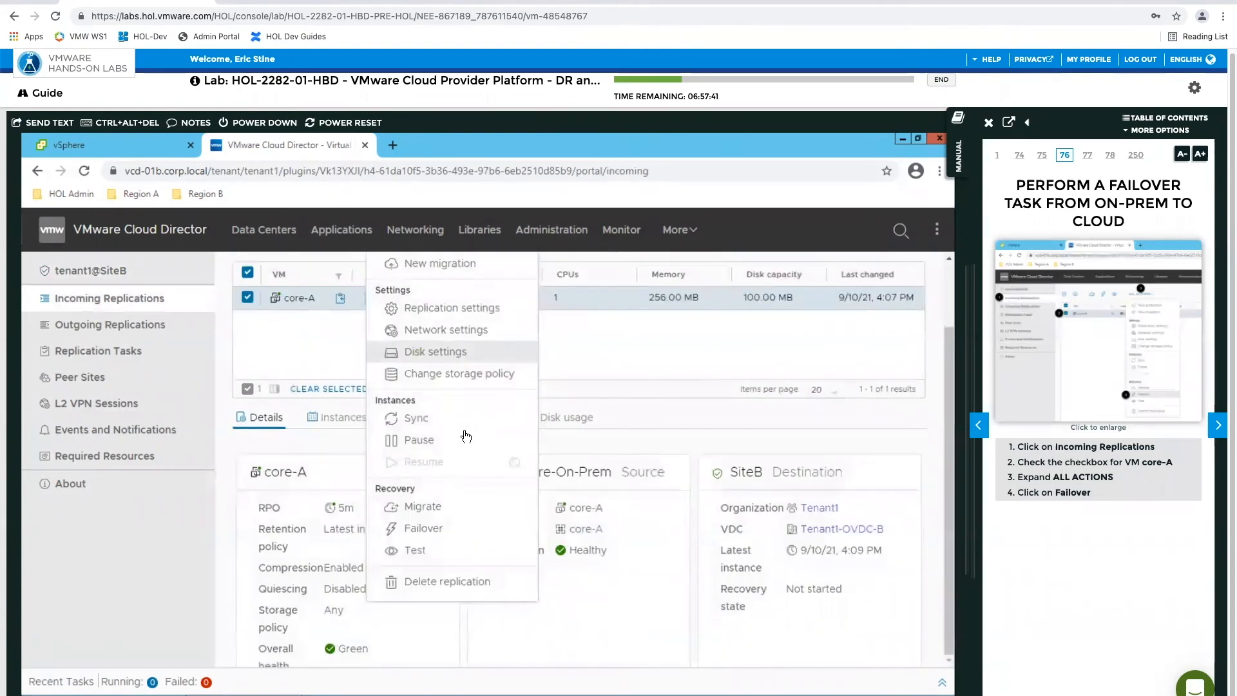
pyautogui.click(468, 527)
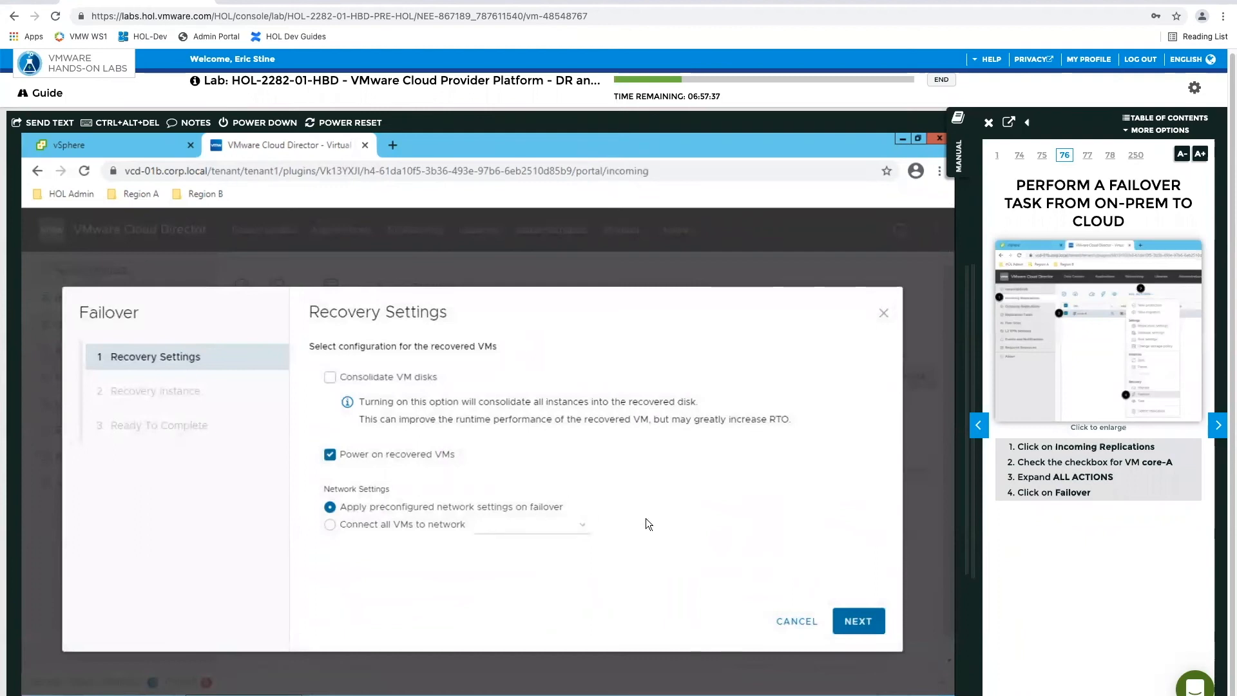
# Complete the core-A failover with the default recovery settings and recovery instance, following the manual through to page 79
pyautogui.click(1217, 433)
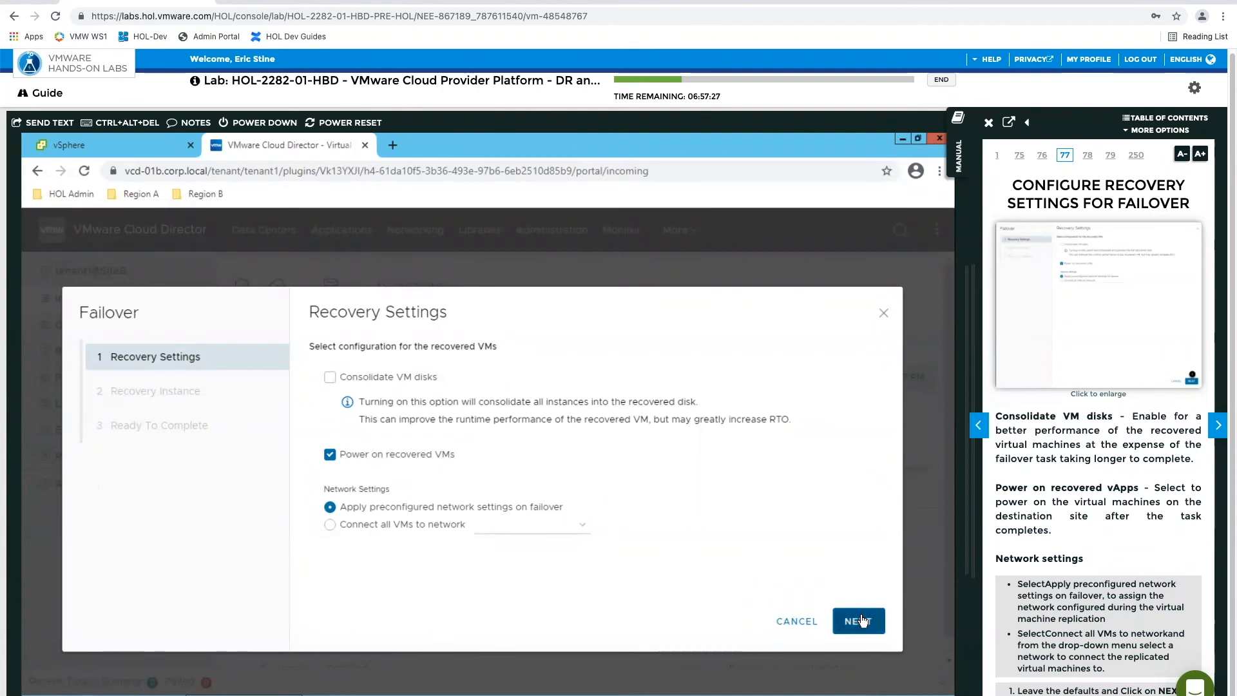
pyautogui.click(862, 621)
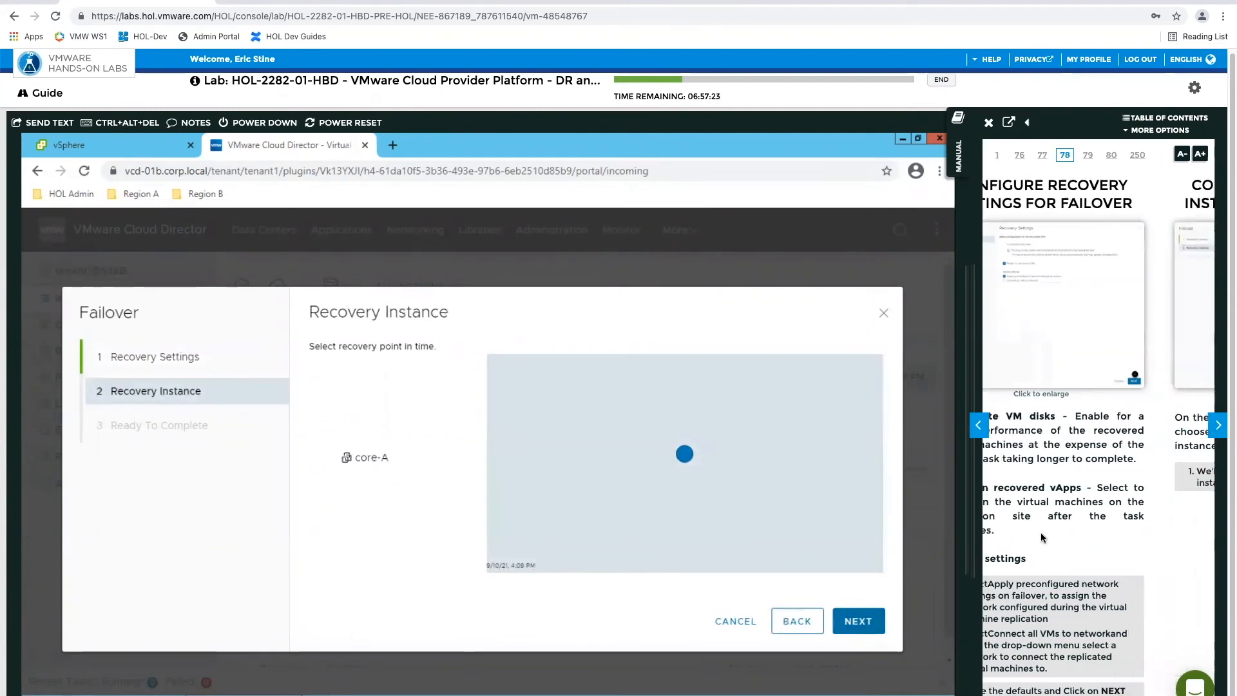
pyautogui.click(862, 622)
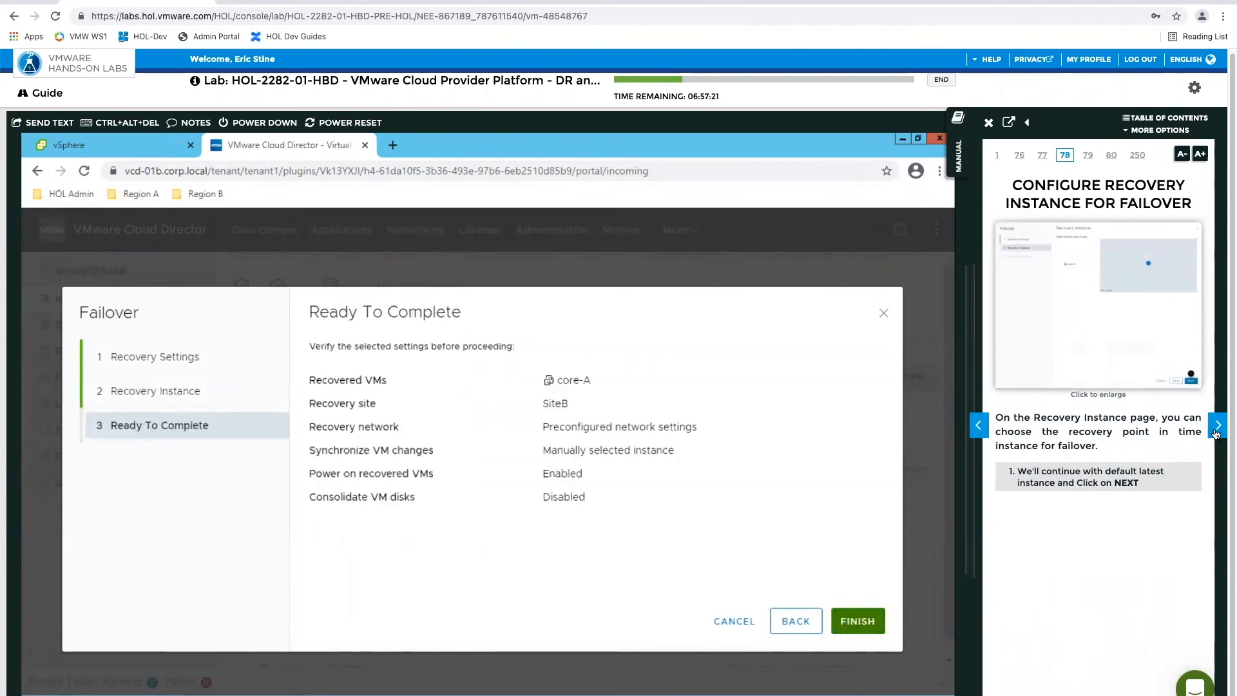
pyautogui.click(1216, 427)
pyautogui.click(858, 621)
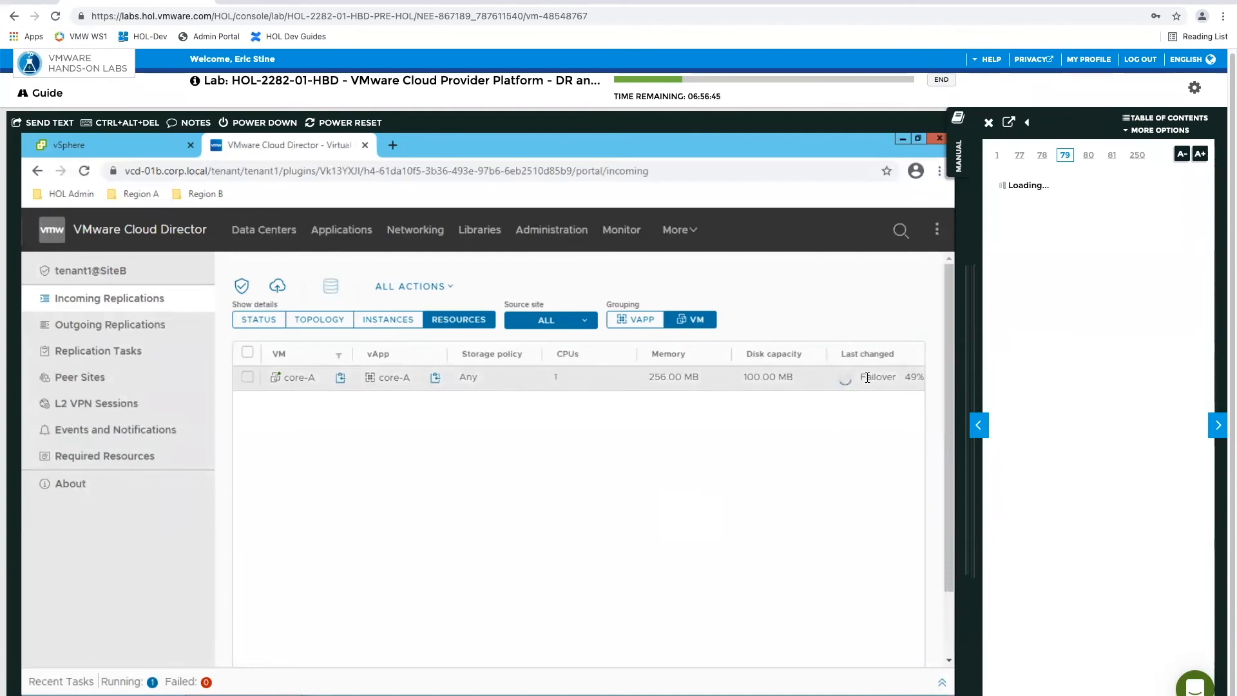
# Read manual pages 79 to 81 while core-A's failover runs, and advance to page 82
pyautogui.click(1218, 427)
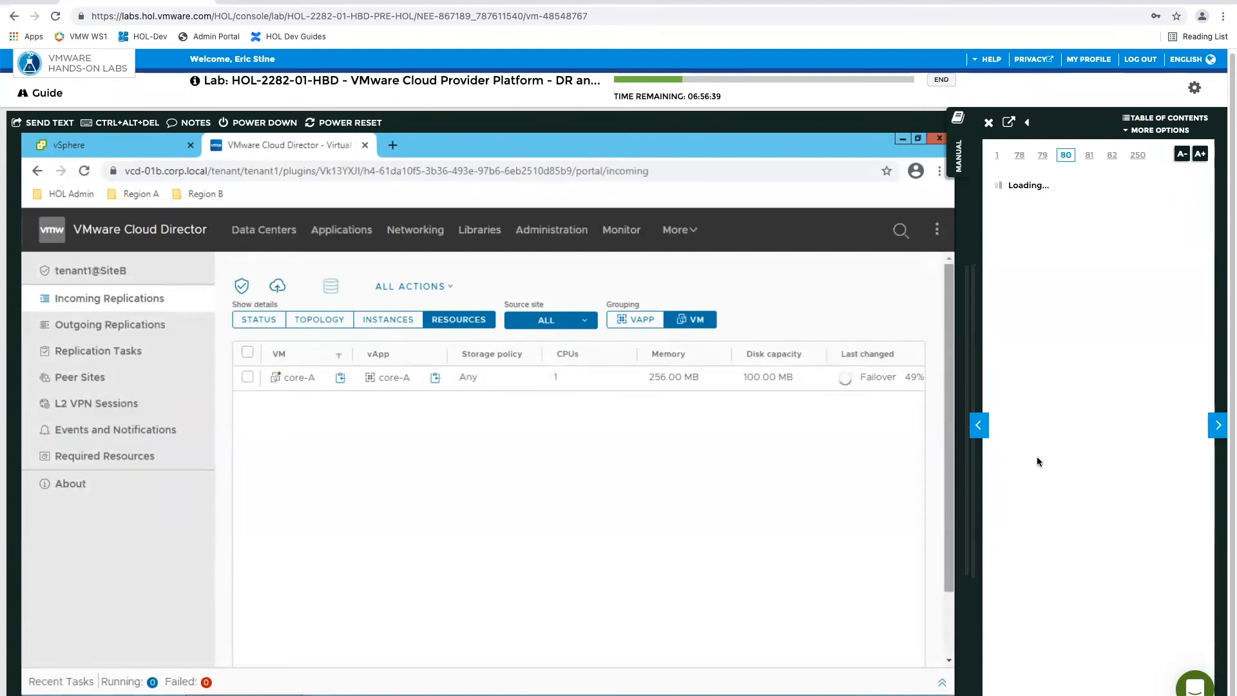
pyautogui.click(979, 425)
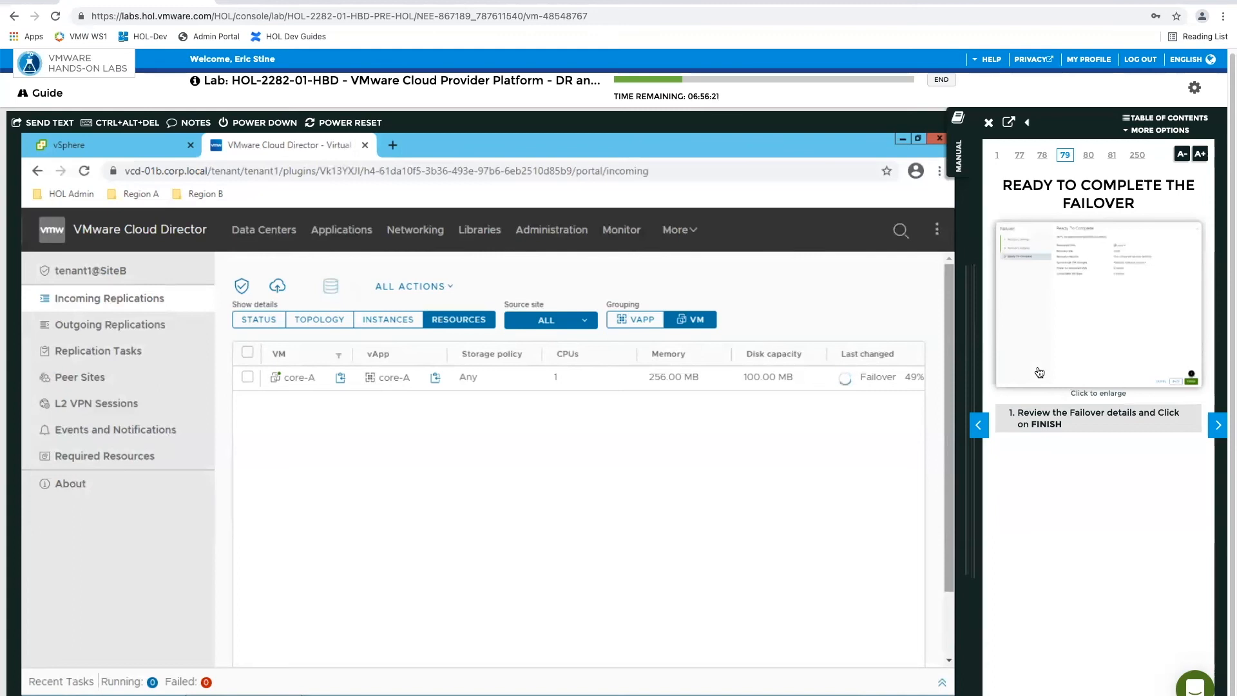
pyautogui.click(1211, 428)
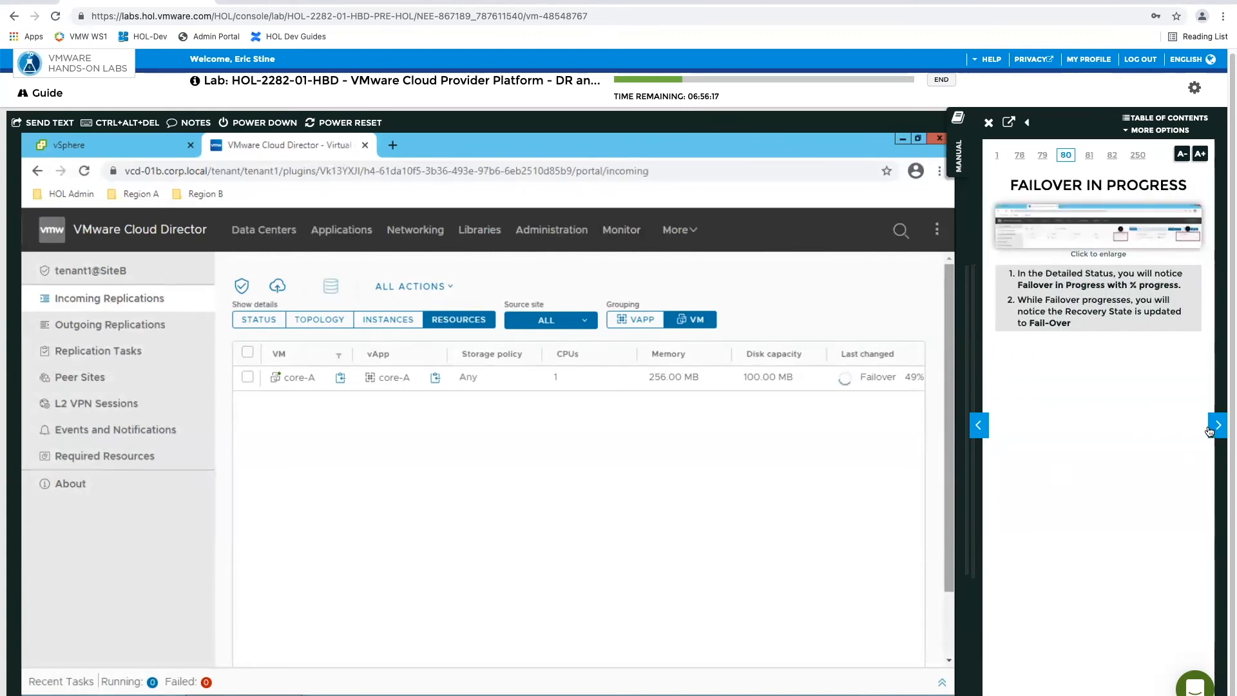
pyautogui.click(1212, 430)
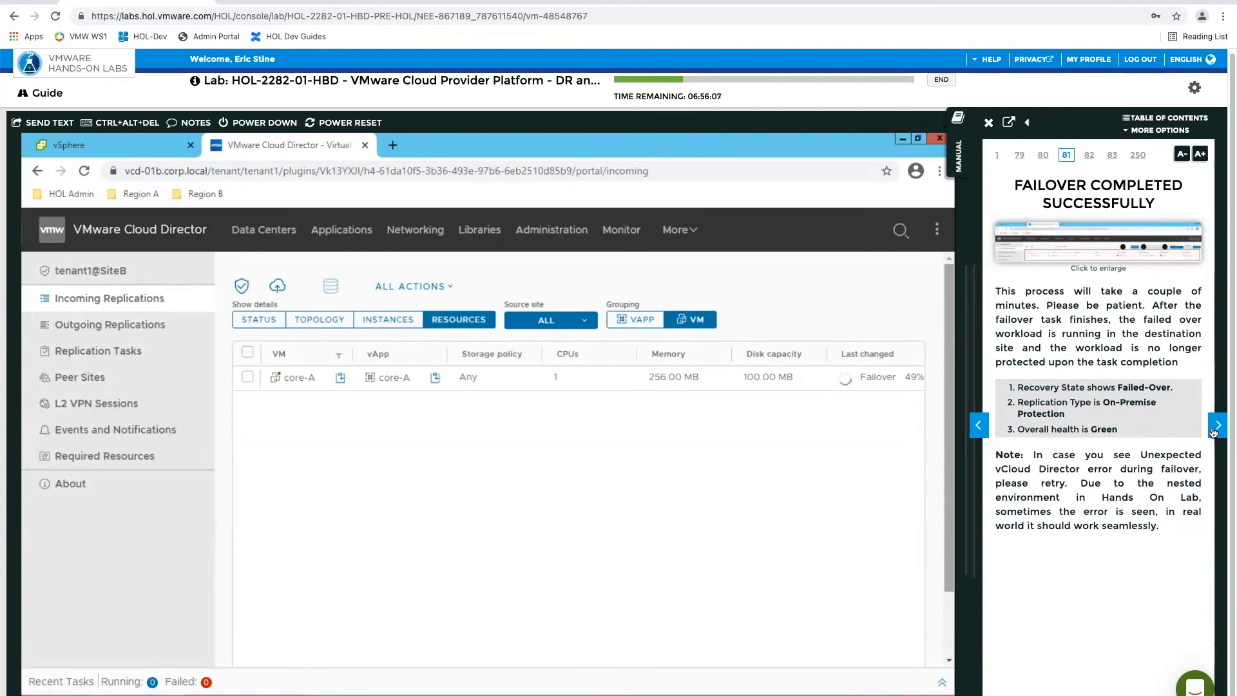
pyautogui.click(1217, 425)
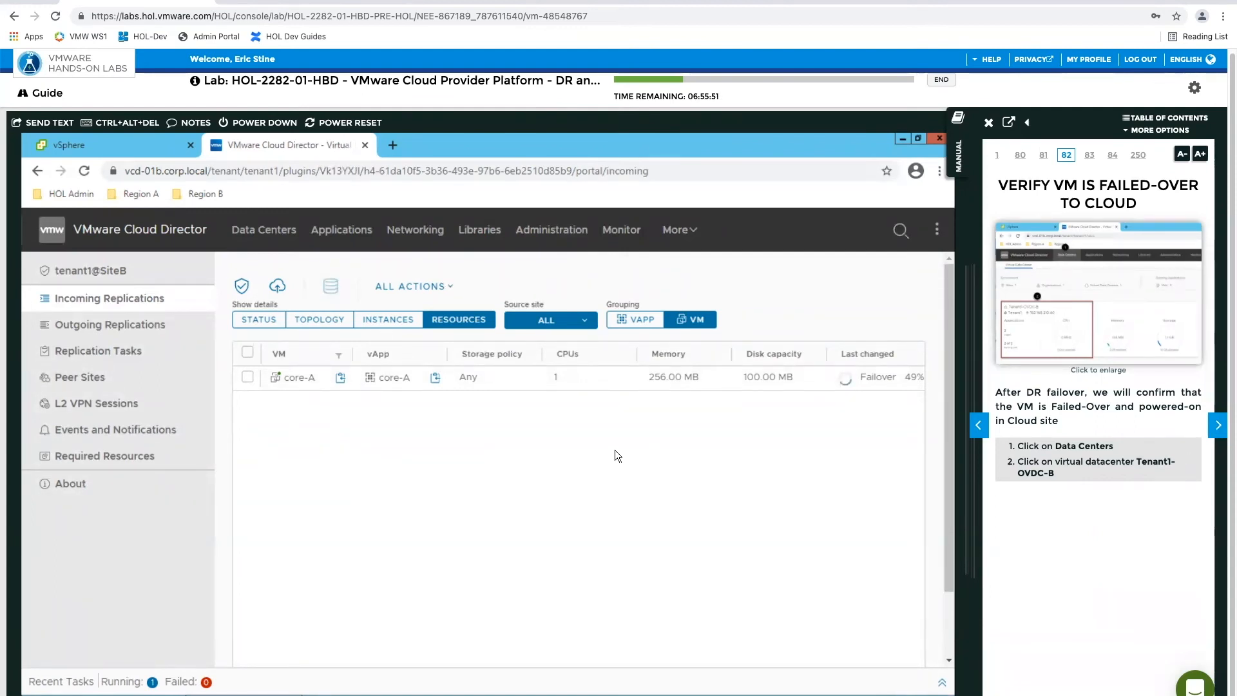
# Open the Tenant1-OVDC-B virtual data center and check the network details of the failed-over core-A VM
pyautogui.click(255, 219)
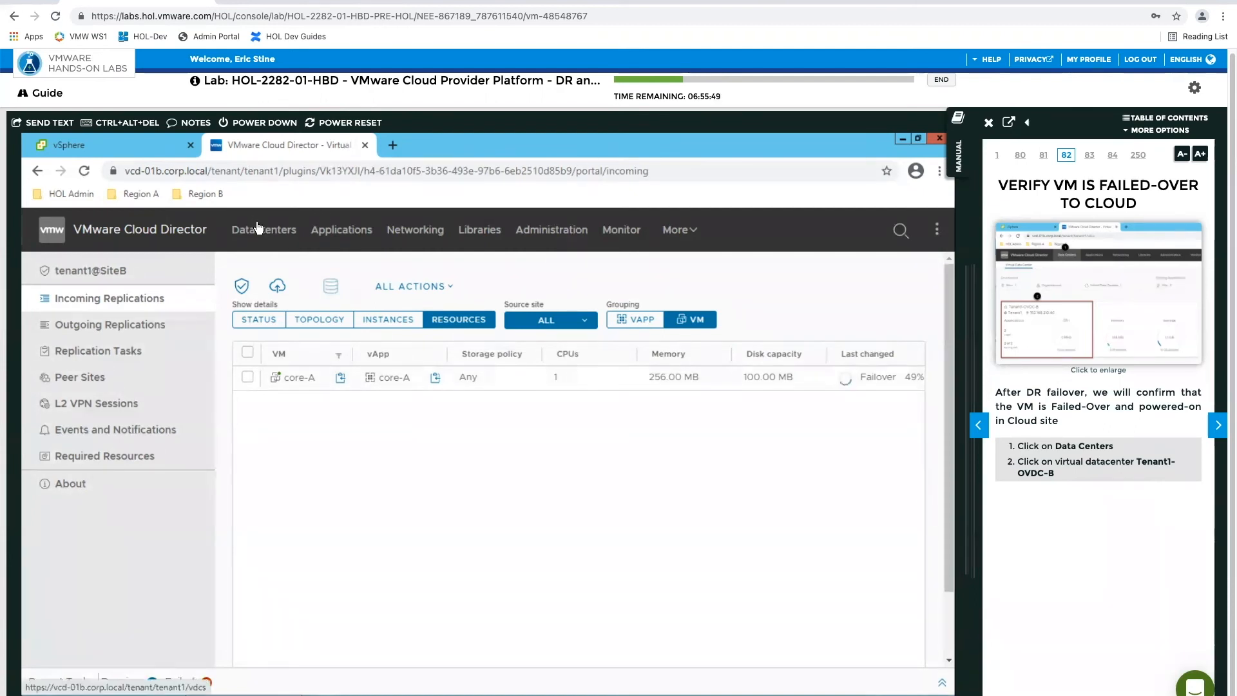
pyautogui.click(450, 534)
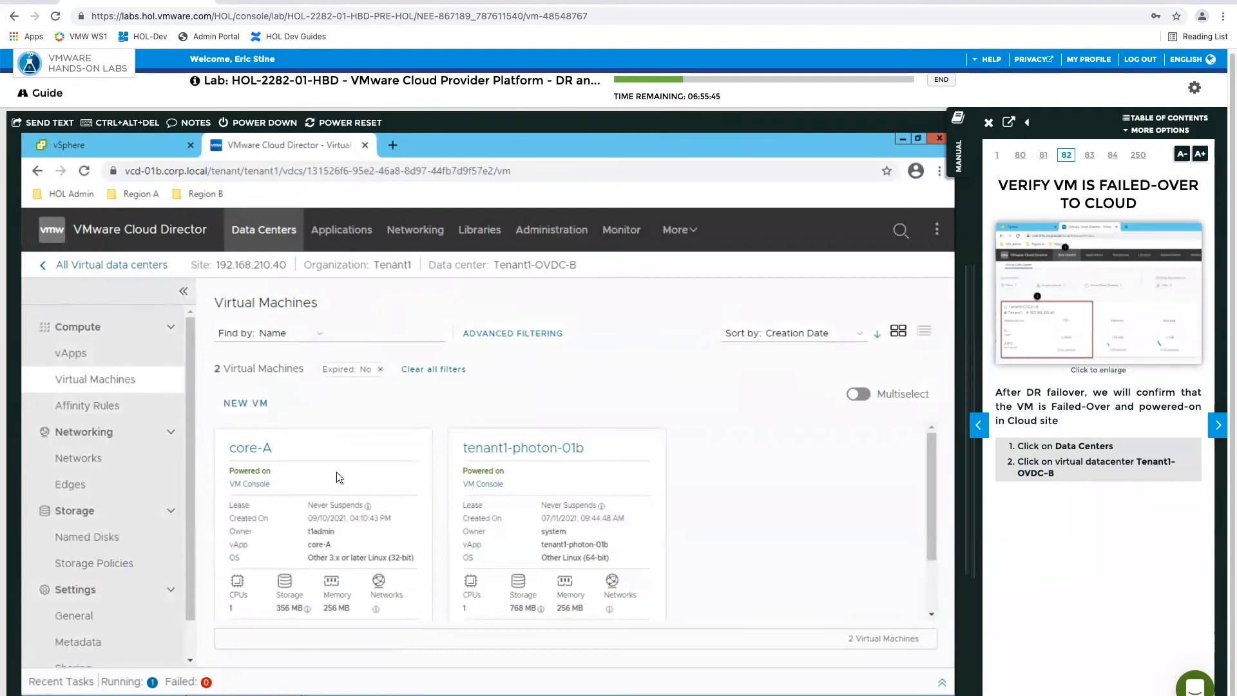
pyautogui.scroll(-1, 418, 499)
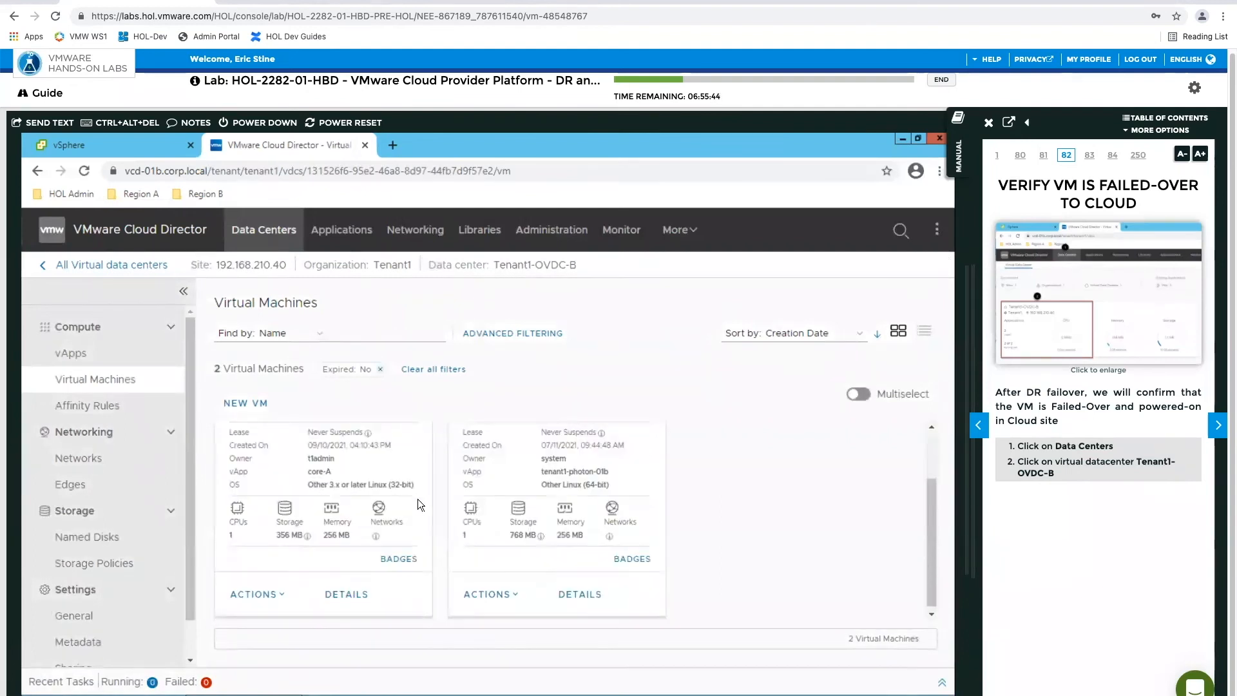
pyautogui.click(377, 537)
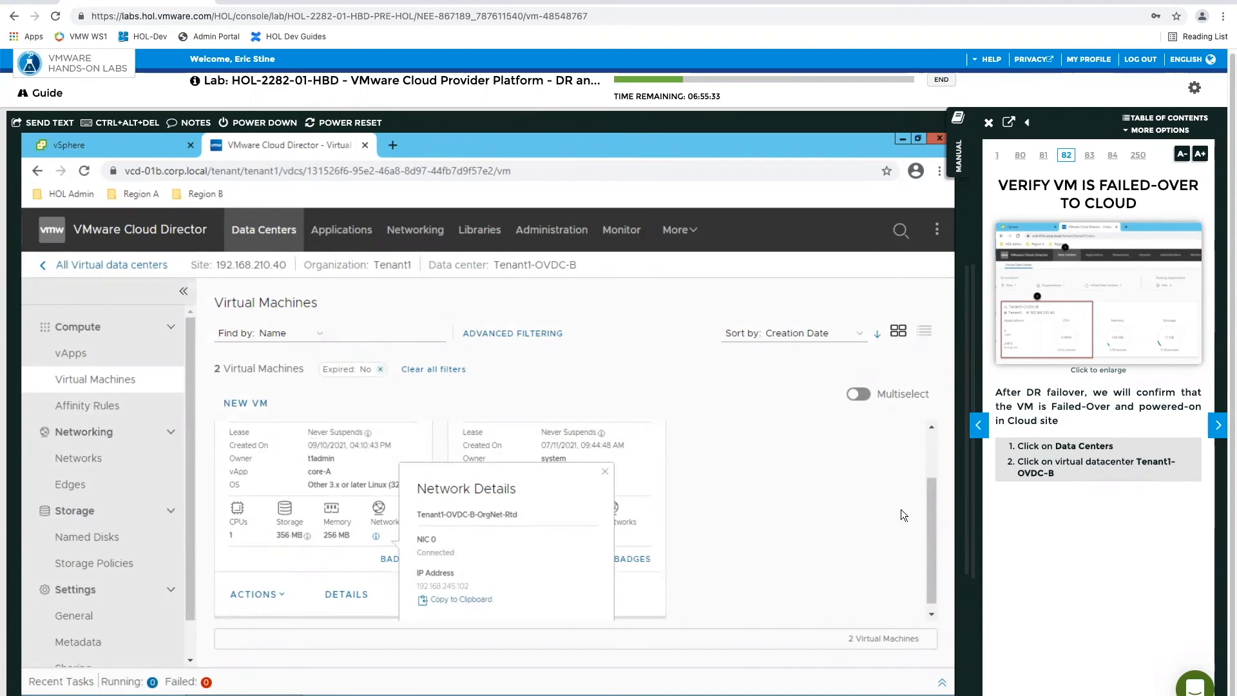
# Advance the lab manual to page 84 and close core-A's network details
pyautogui.click(1219, 430)
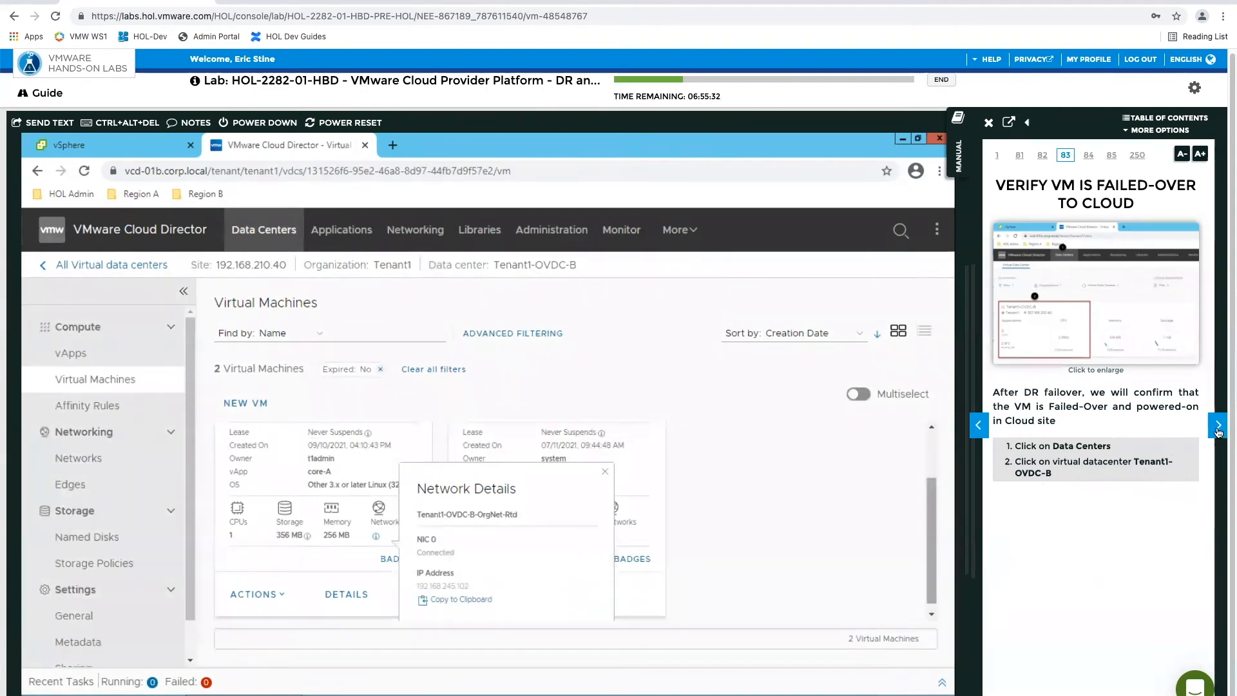
pyautogui.click(1218, 429)
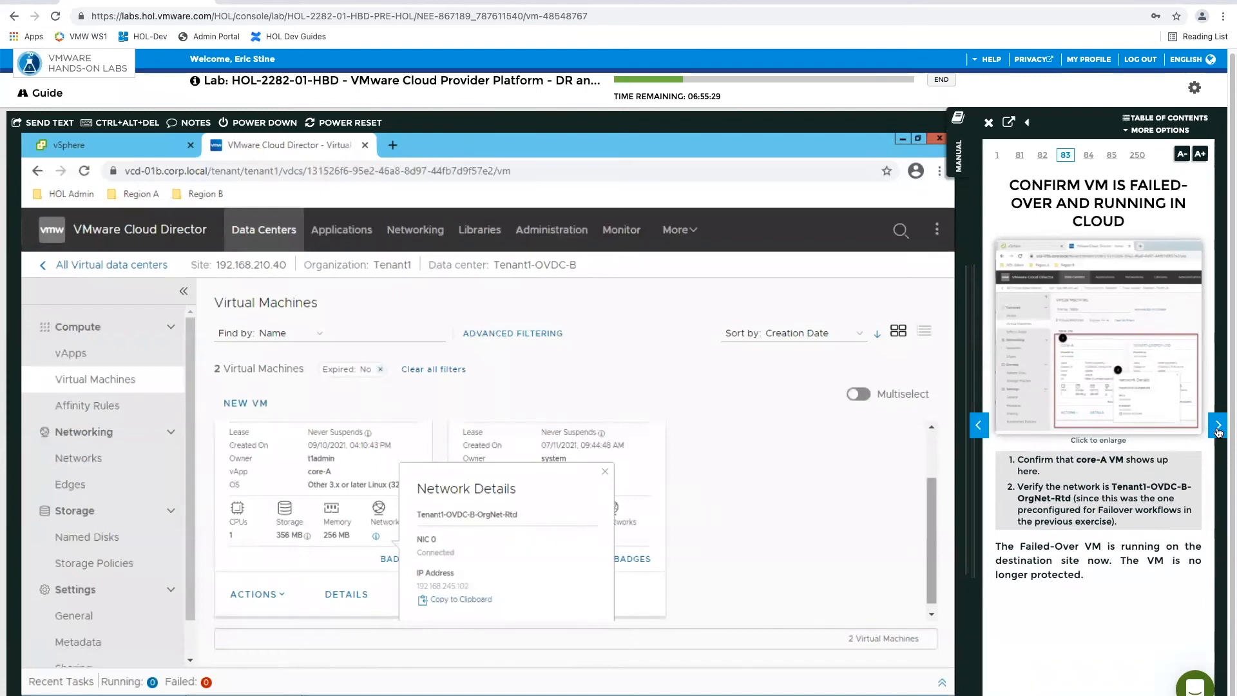
pyautogui.click(1218, 430)
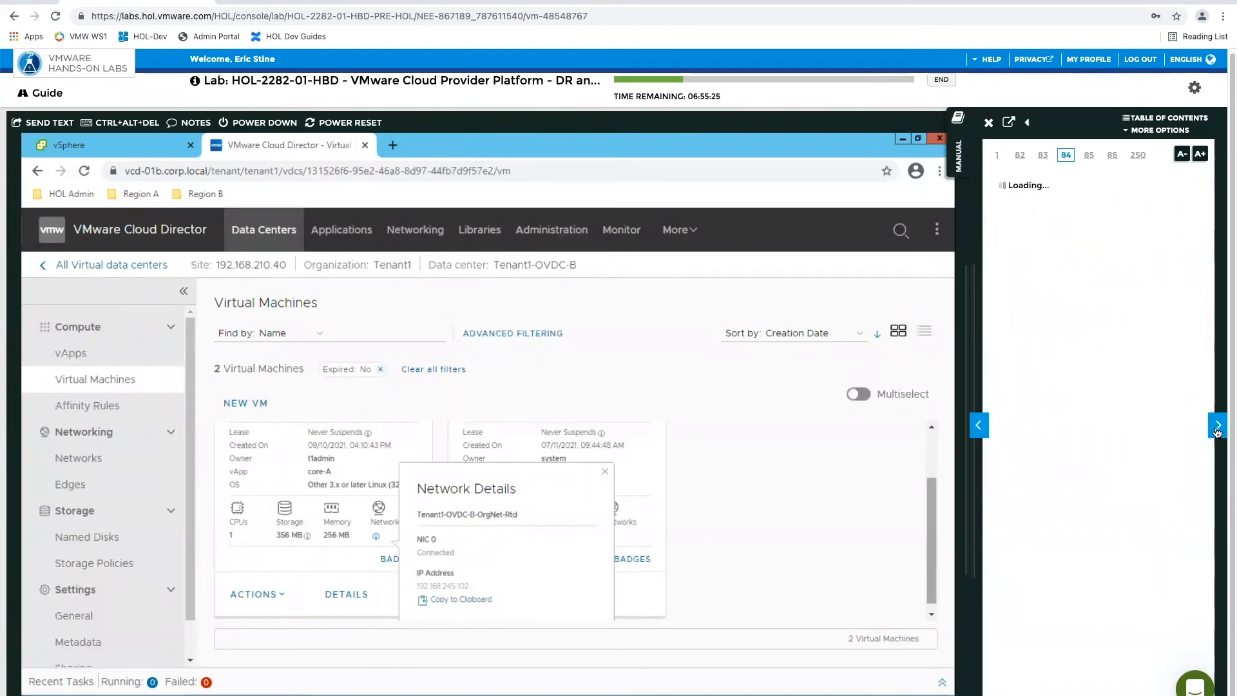
pyautogui.click(522, 400)
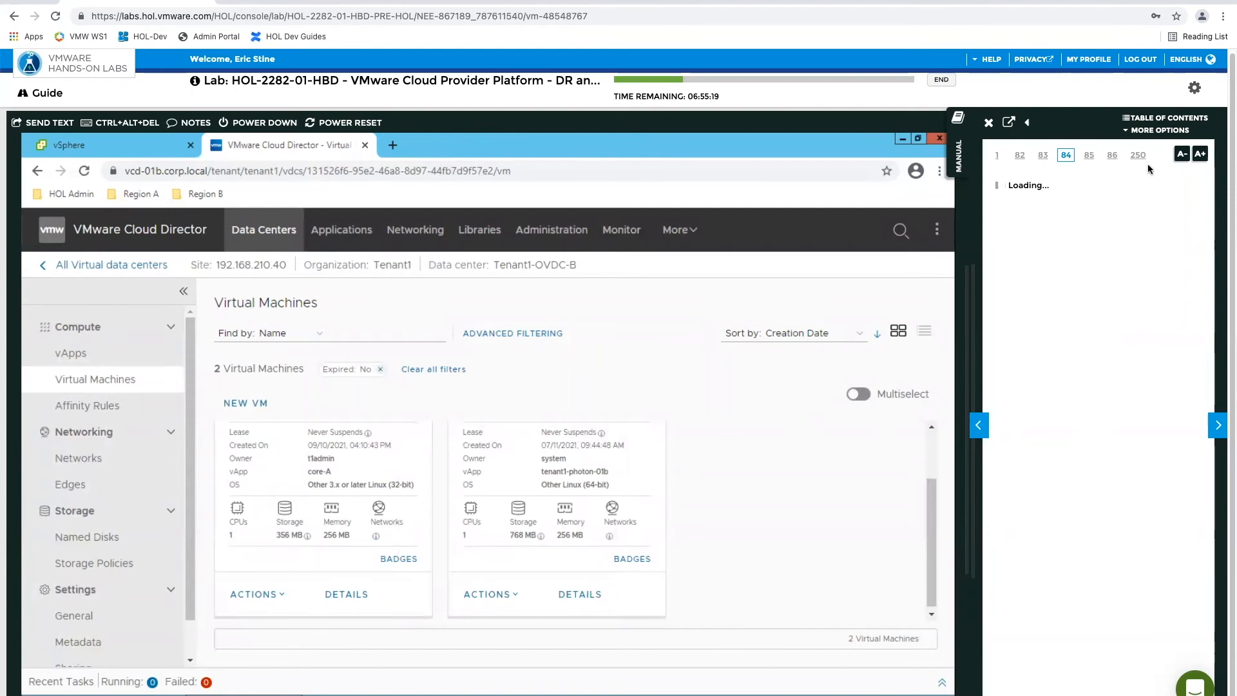
# Review the remaining Module 2 topics in the manual's table of contents, and close it
pyautogui.click(1146, 119)
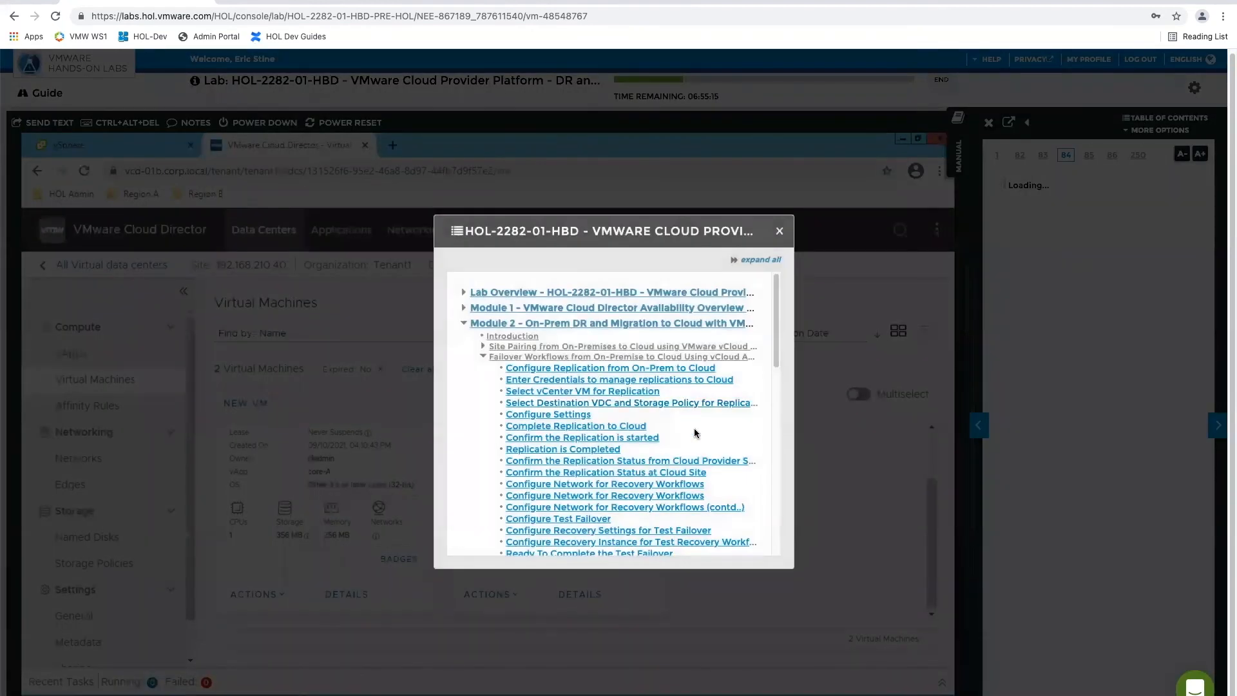
pyautogui.scroll(-1, 722, 430)
pyautogui.moveTo(776, 348); pyautogui.dragTo(776, 517)
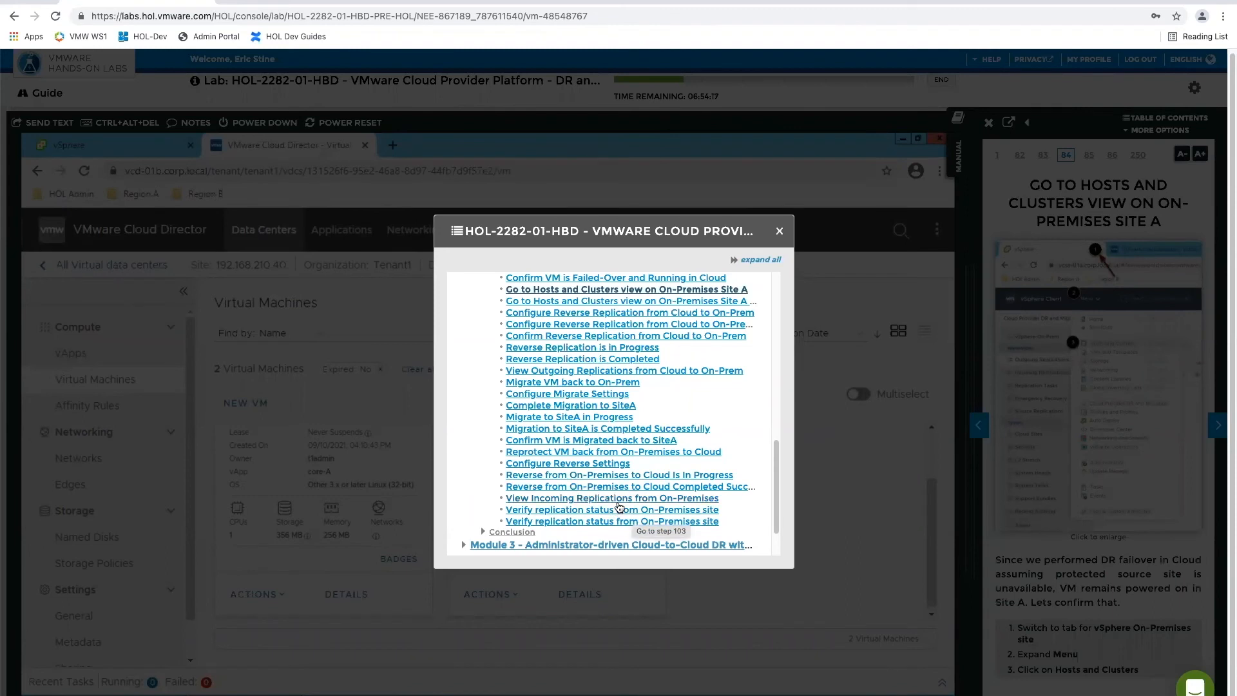
pyautogui.click(780, 231)
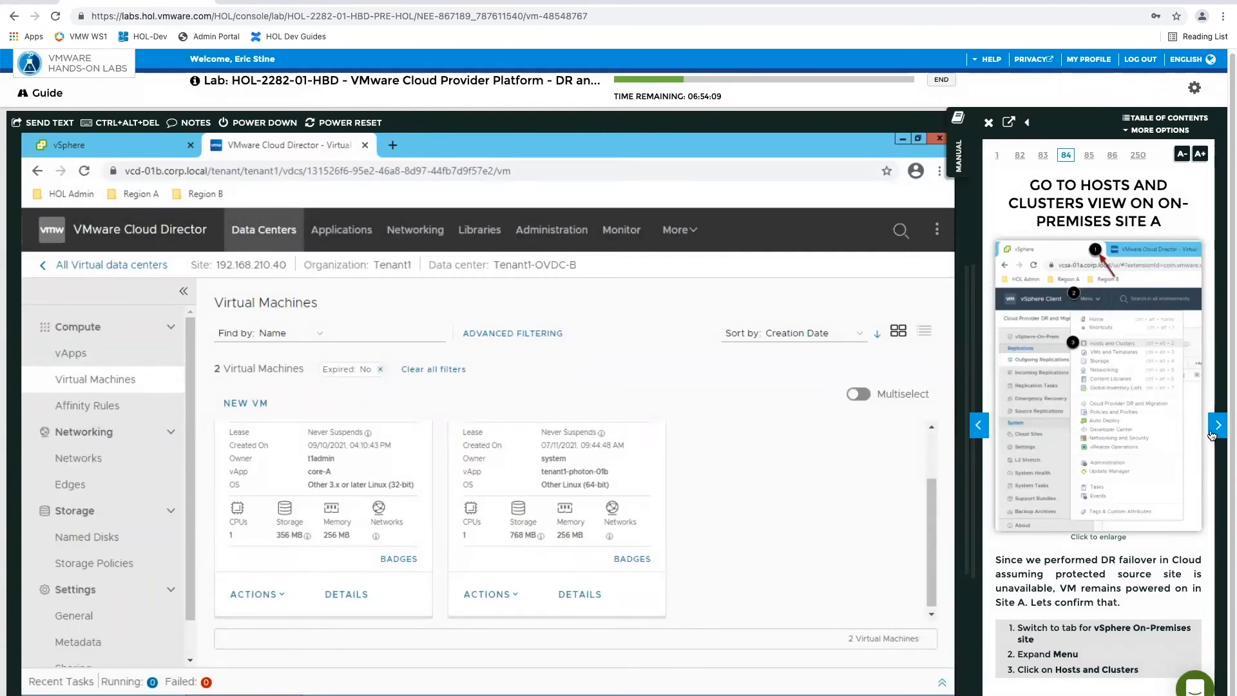
# Switch to the vSphere Client, run Reverse on the outgoing core-A replication, and advance the manual to page 85
pyautogui.click(113, 143)
pyautogui.click(1217, 425)
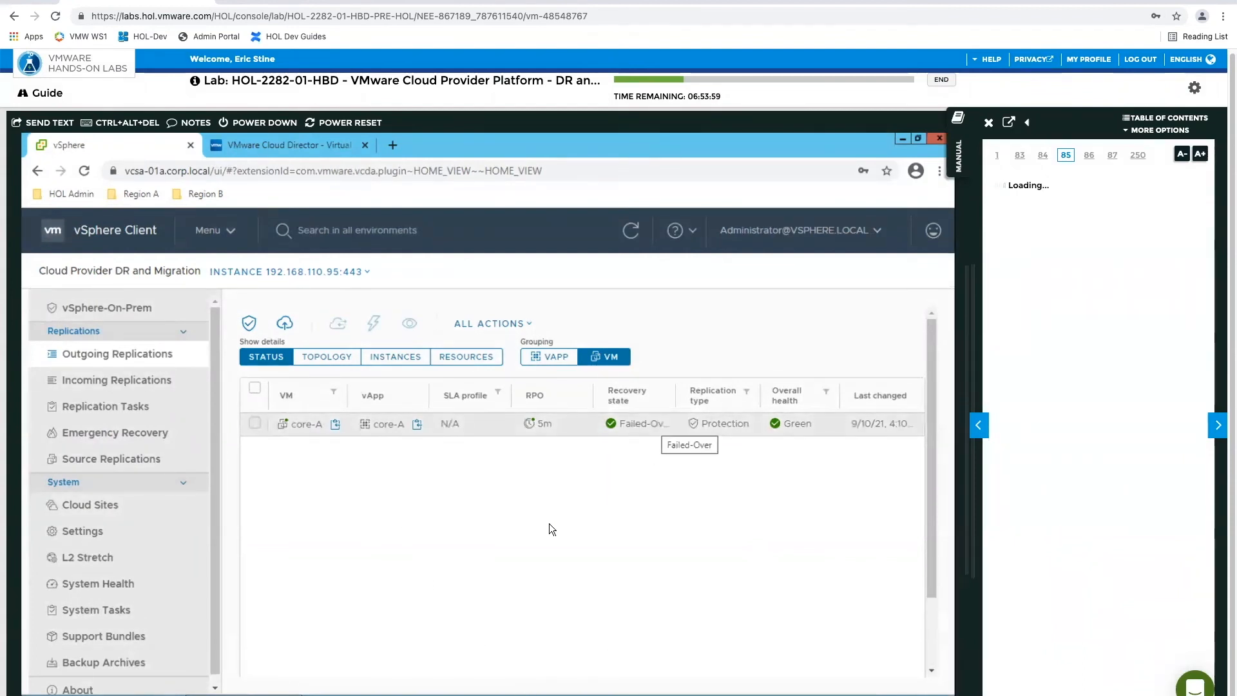
pyautogui.click(254, 424)
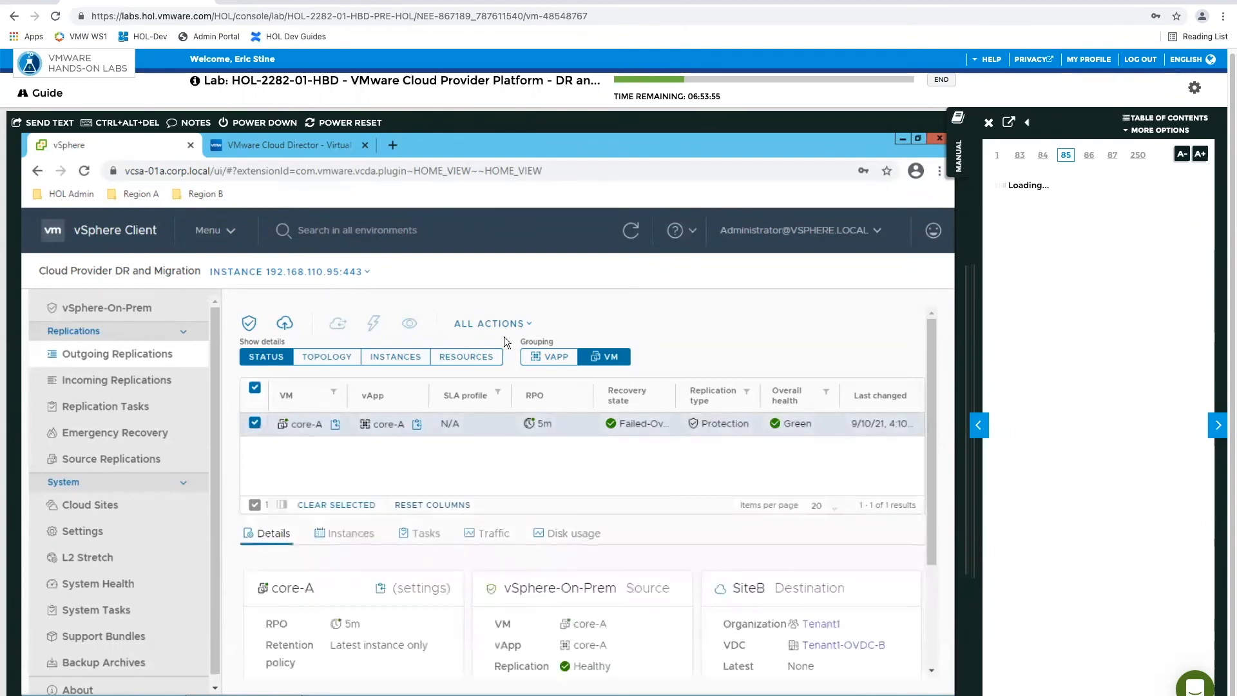
pyautogui.click(527, 326)
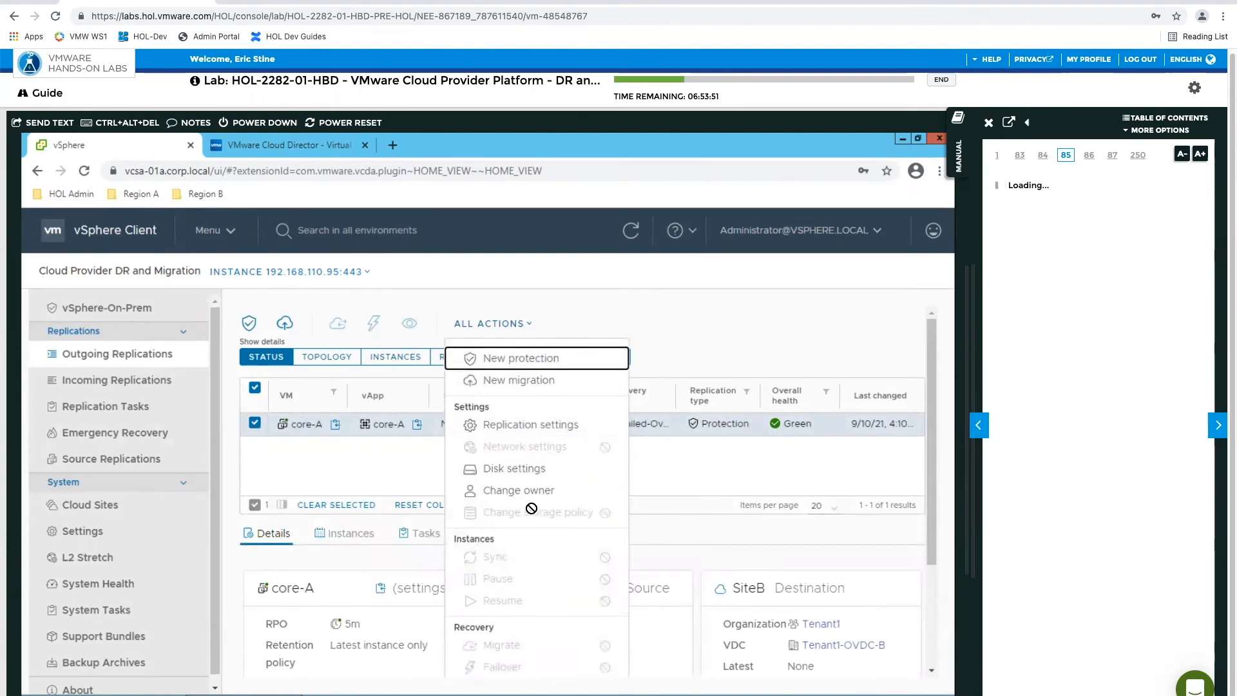
pyautogui.scroll(-1, 531, 509)
pyautogui.scroll(-1, 531, 508)
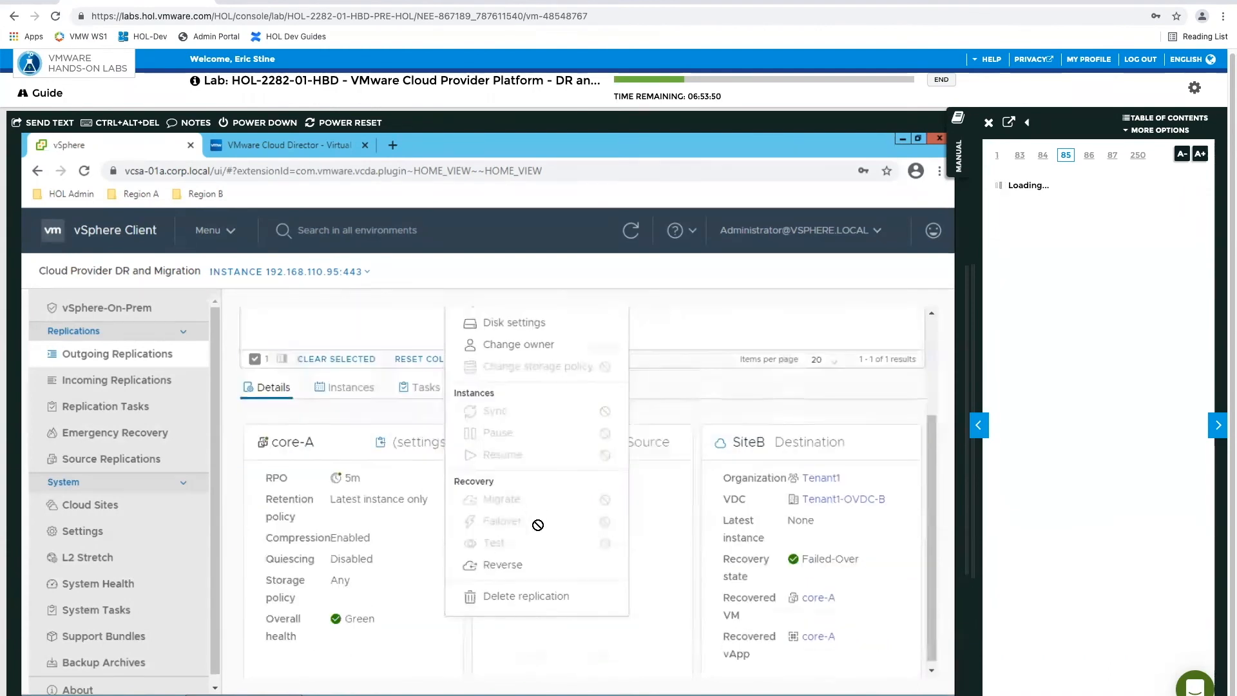
pyautogui.click(522, 571)
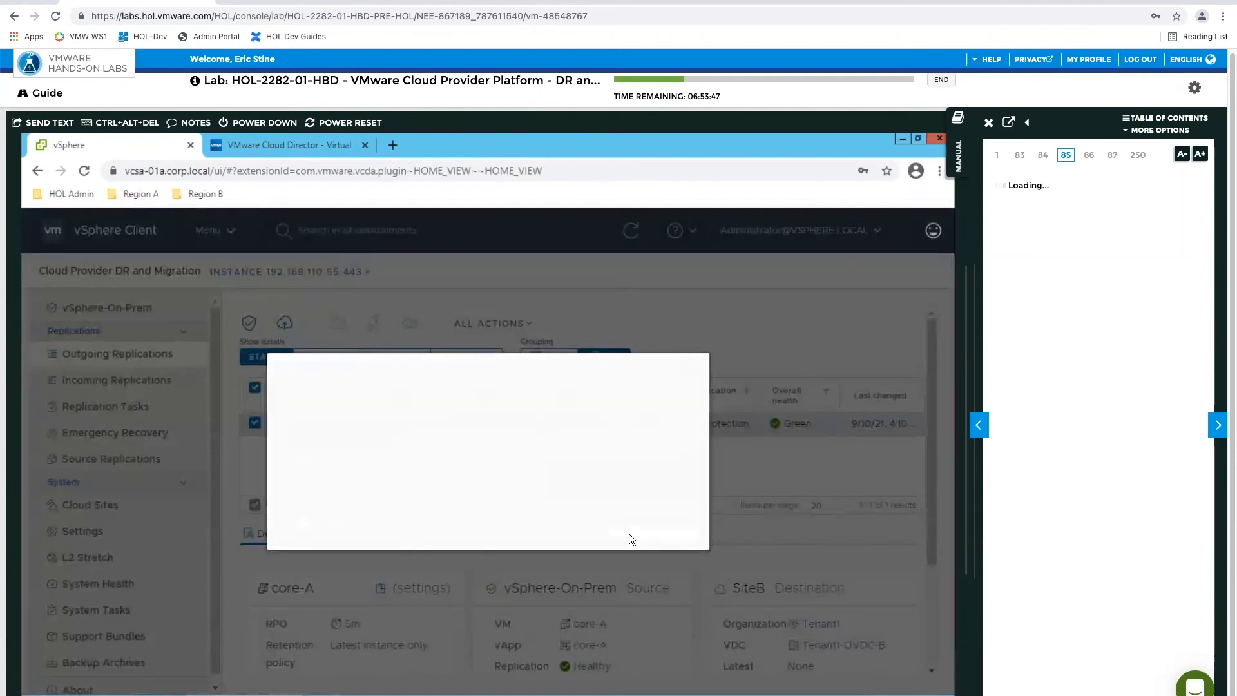
pyautogui.click(656, 520)
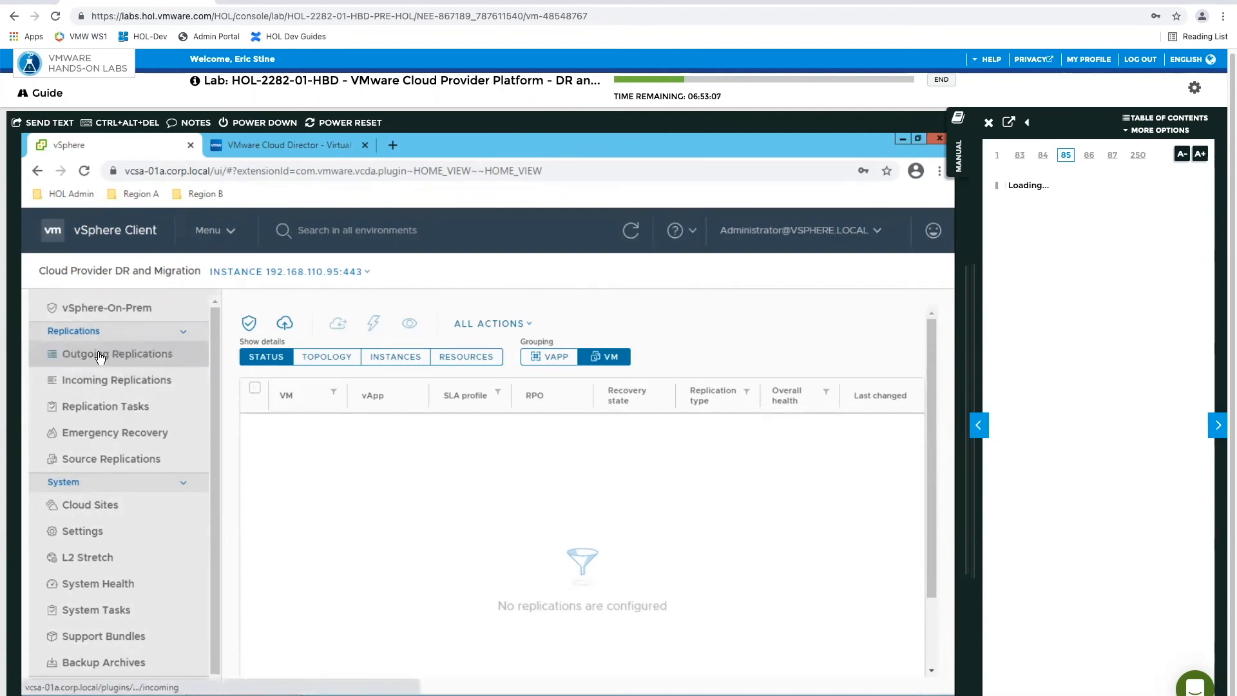
# Open the incoming replications and advance the lab manual to page 92, on migrating the VM back to on-prem
pyautogui.click(86, 385)
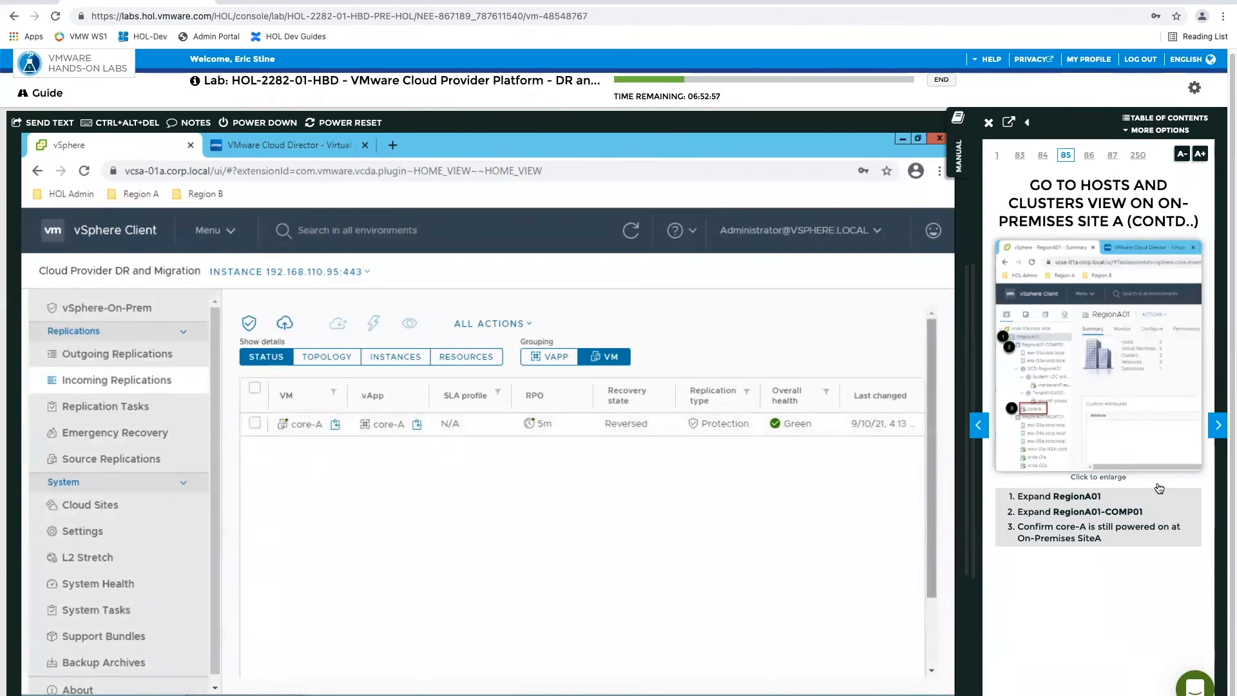
pyautogui.click(1219, 430)
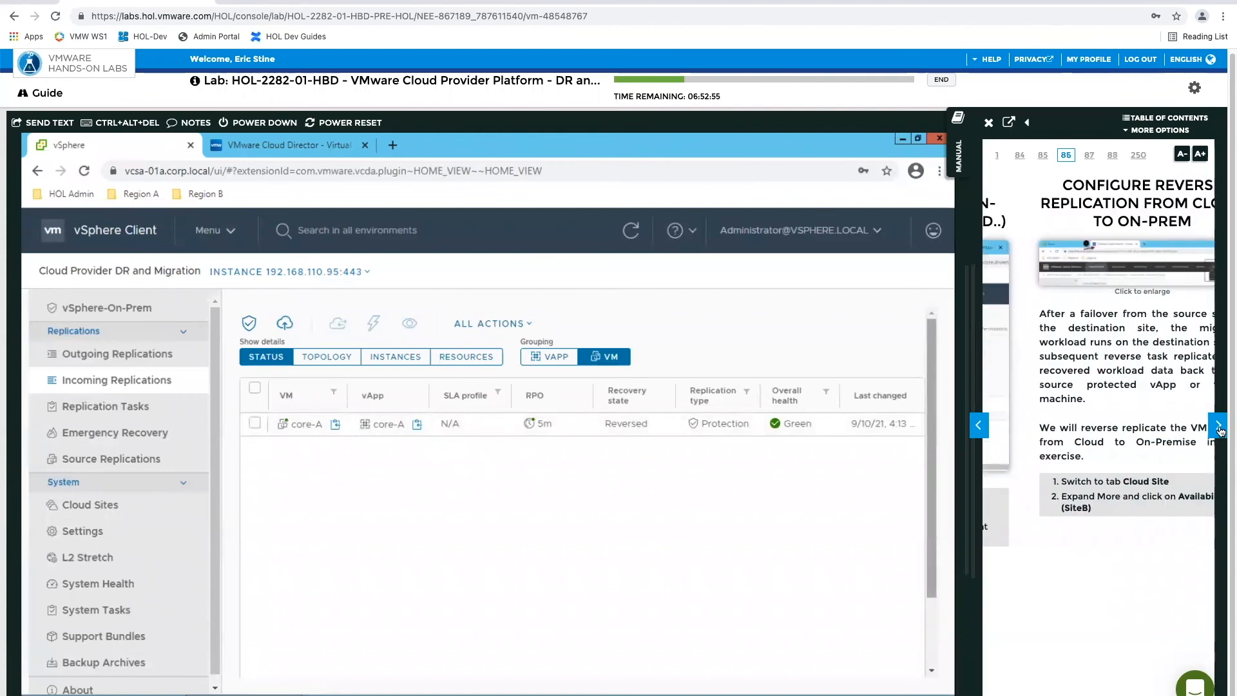
pyautogui.click(1219, 426)
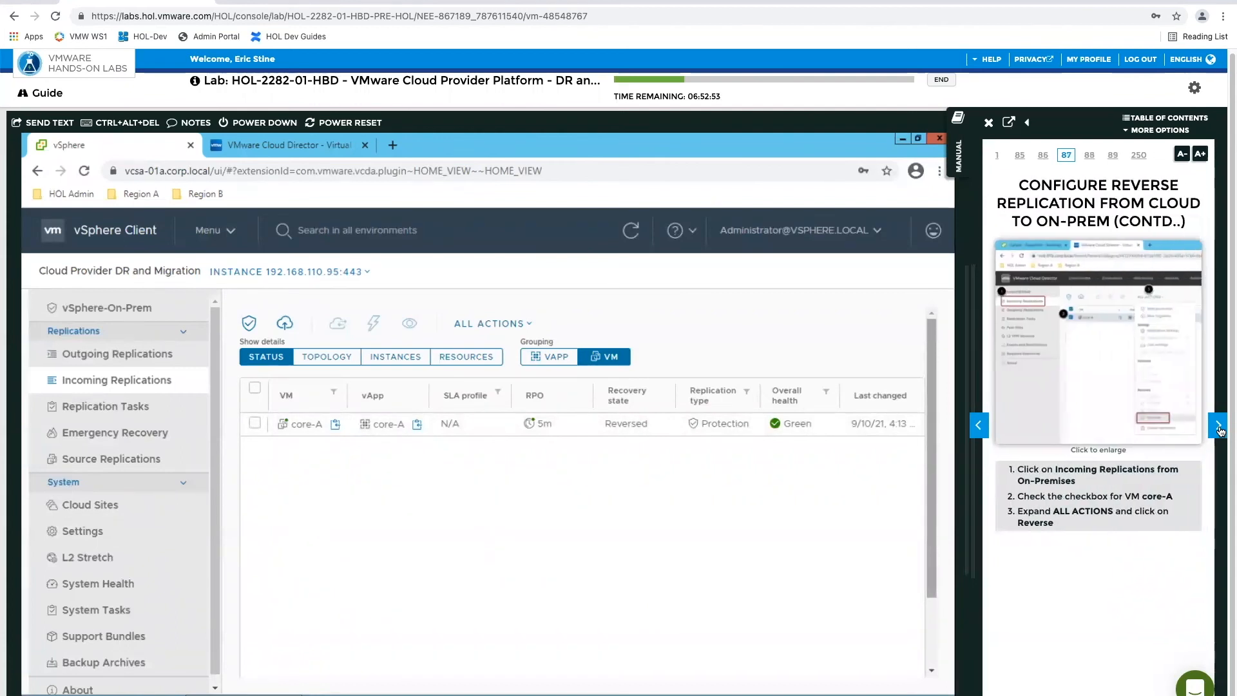
pyautogui.click(1219, 429)
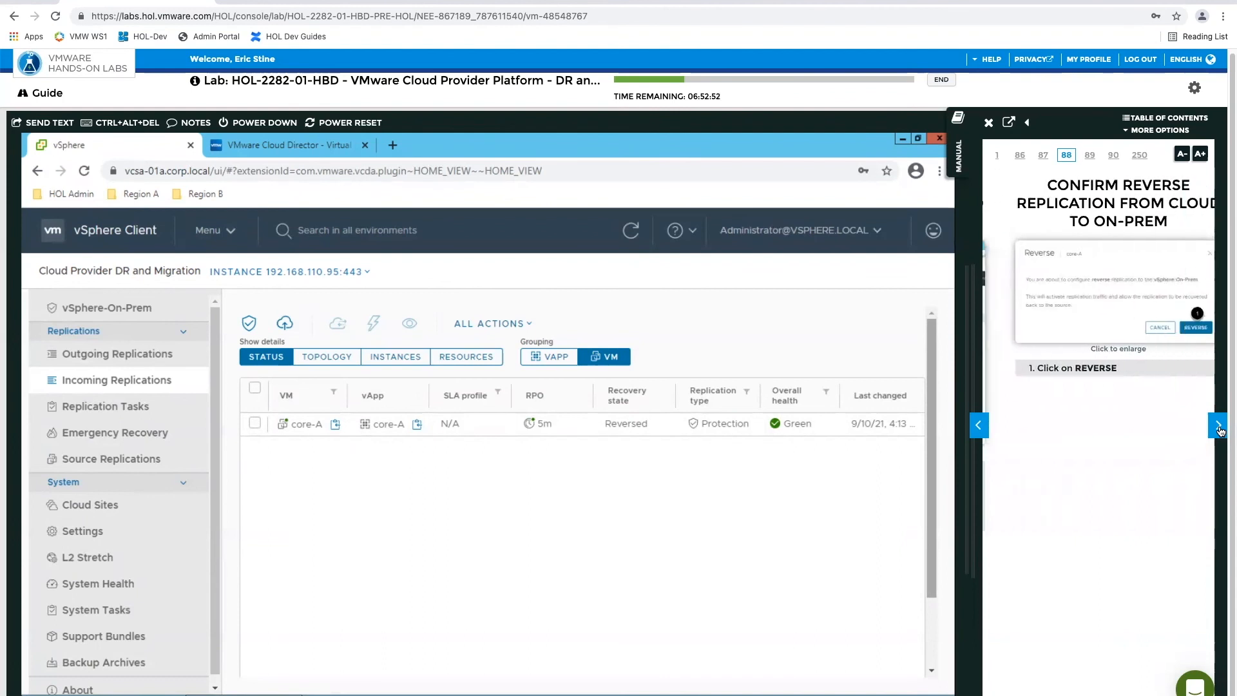
pyautogui.click(1218, 430)
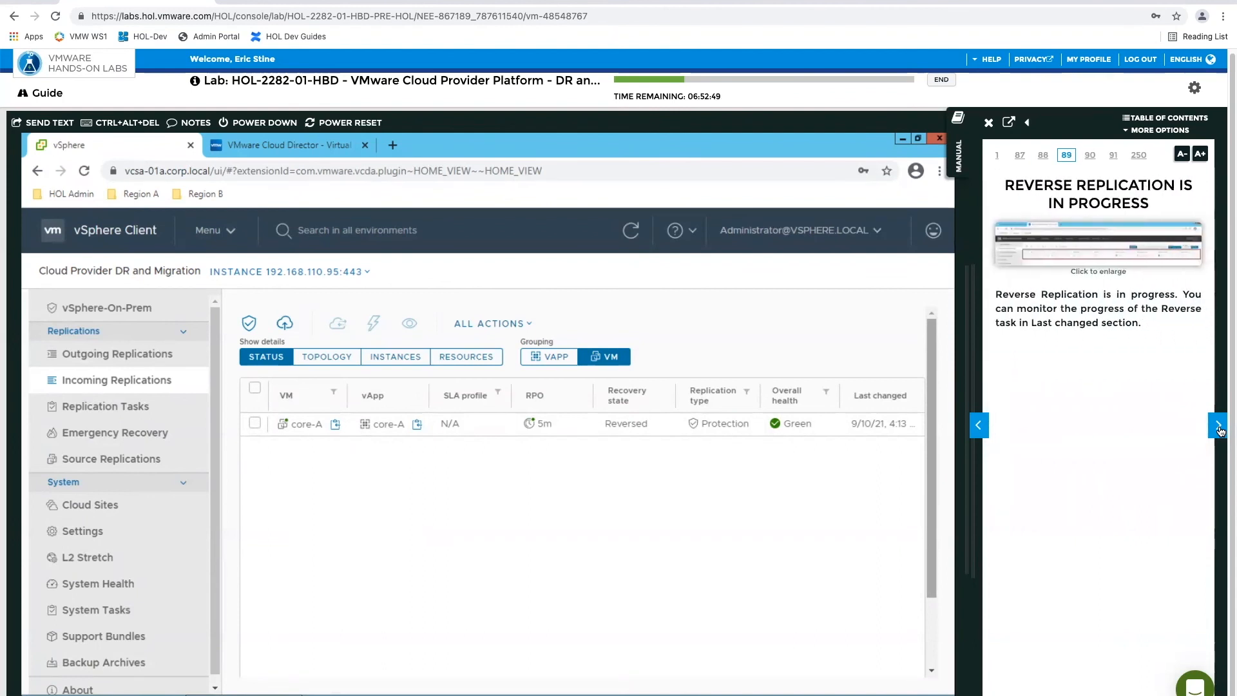
pyautogui.click(1219, 429)
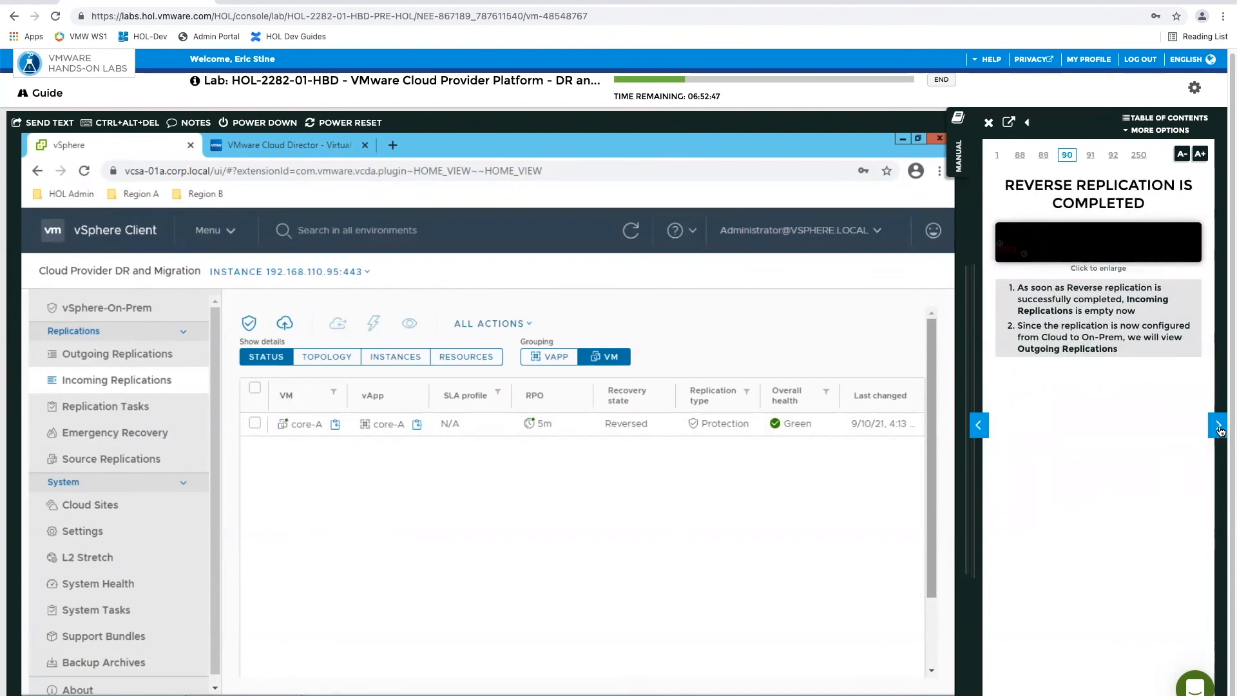
pyautogui.click(1218, 427)
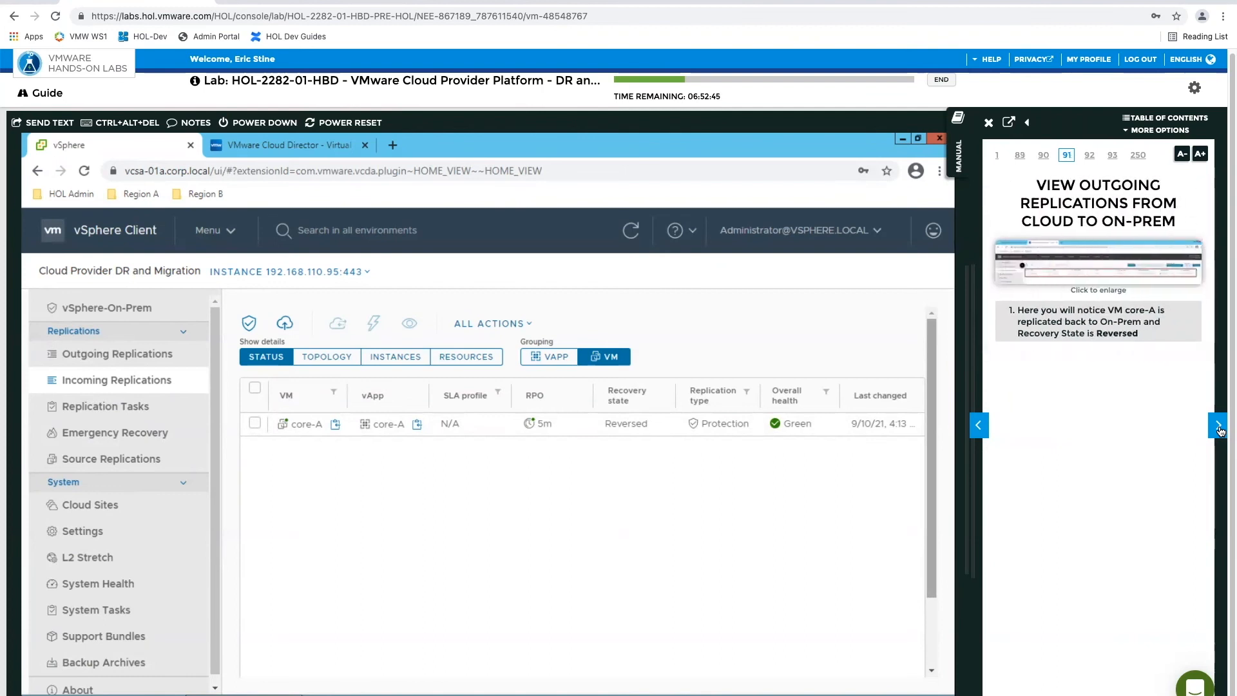
pyautogui.click(1217, 428)
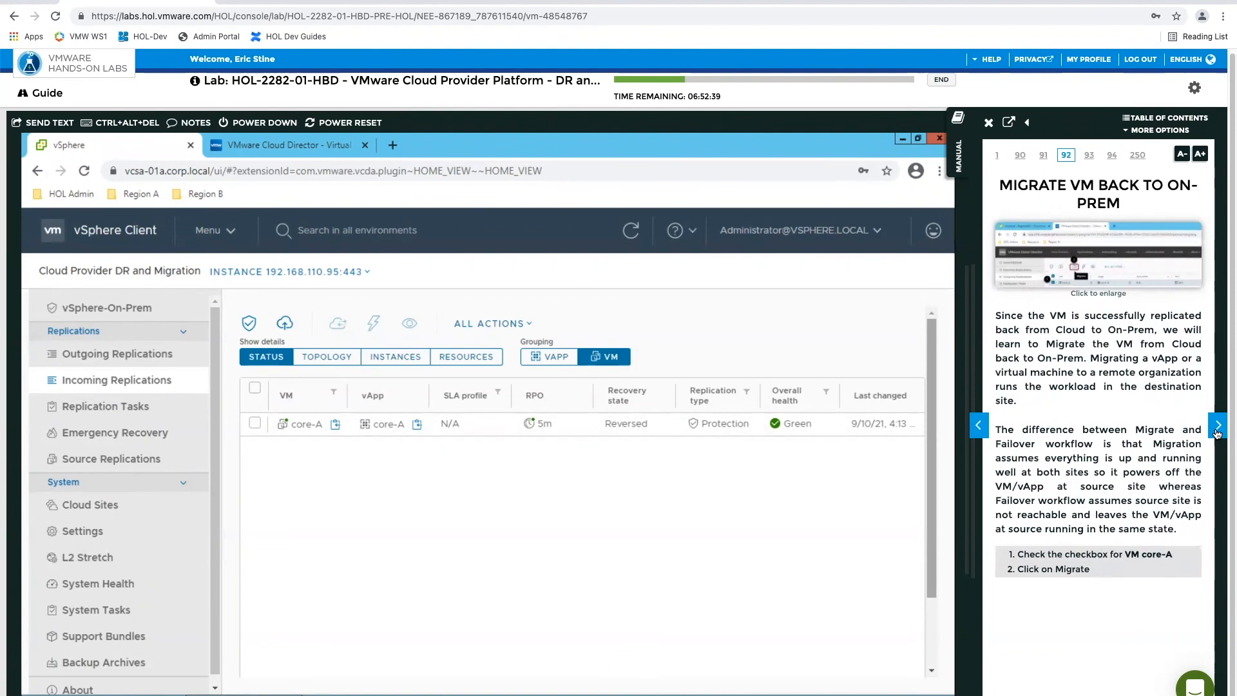
# Start Migrate on the incoming core-A replication and advance the manual to page 93 on the migrate settings
pyautogui.click(255, 423)
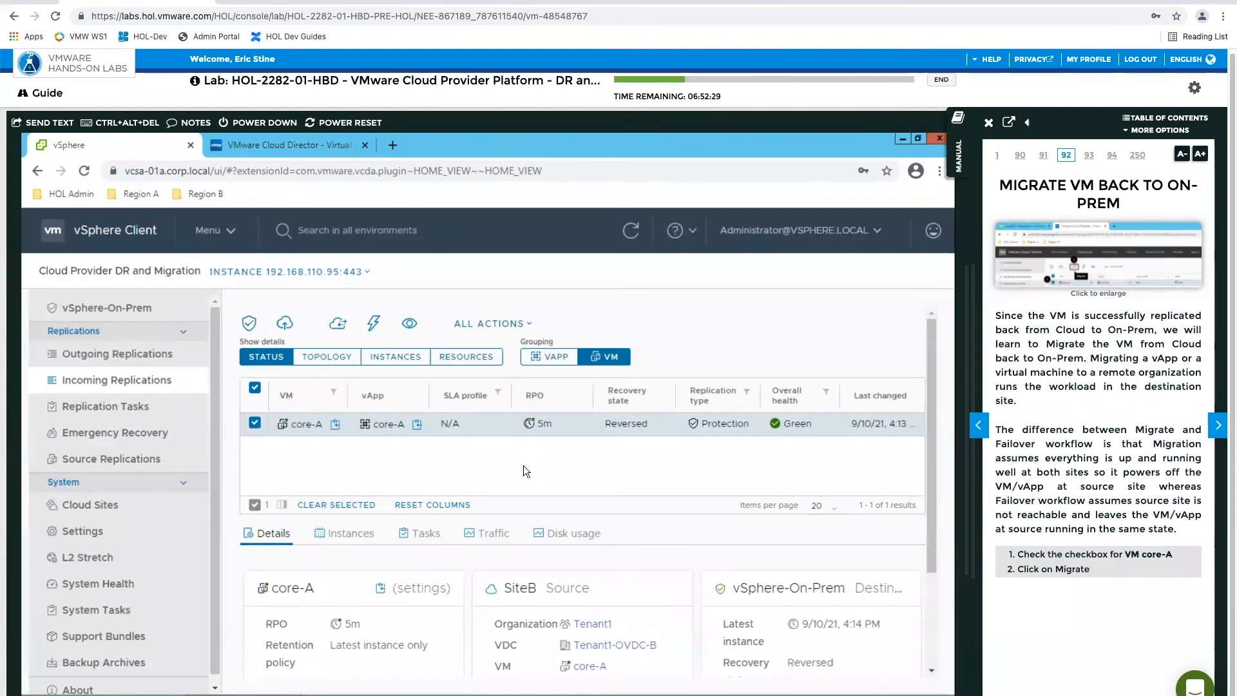
pyautogui.click(526, 326)
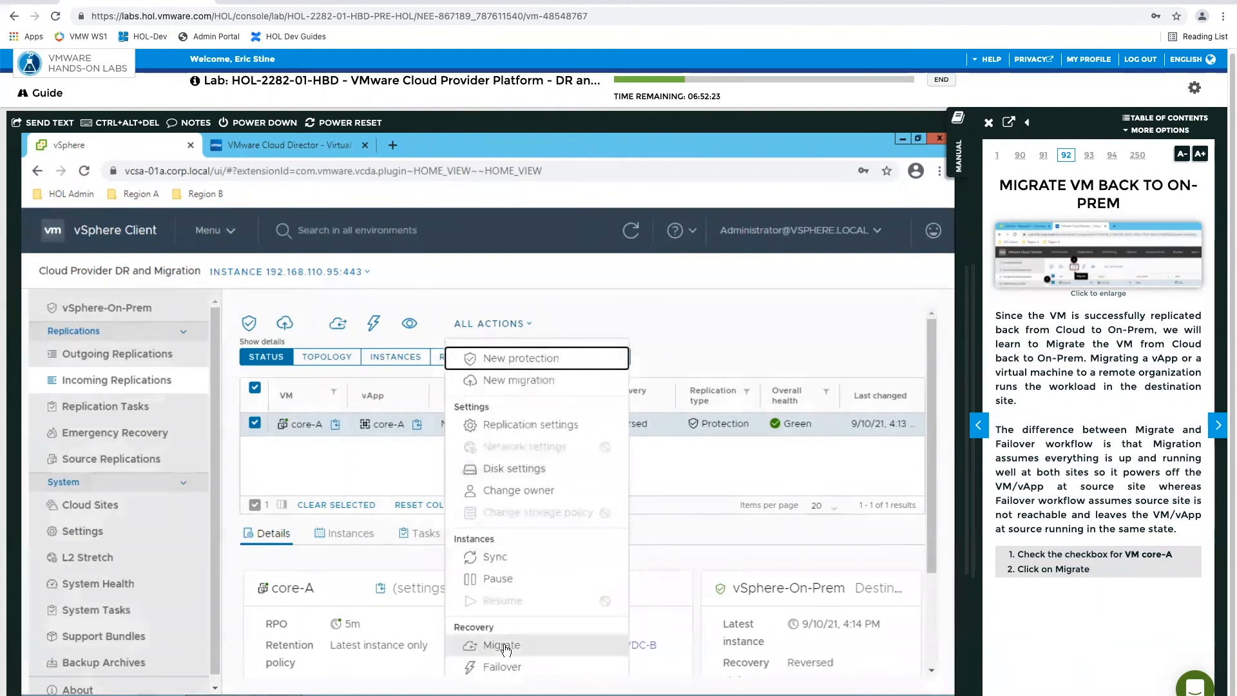
pyautogui.click(529, 635)
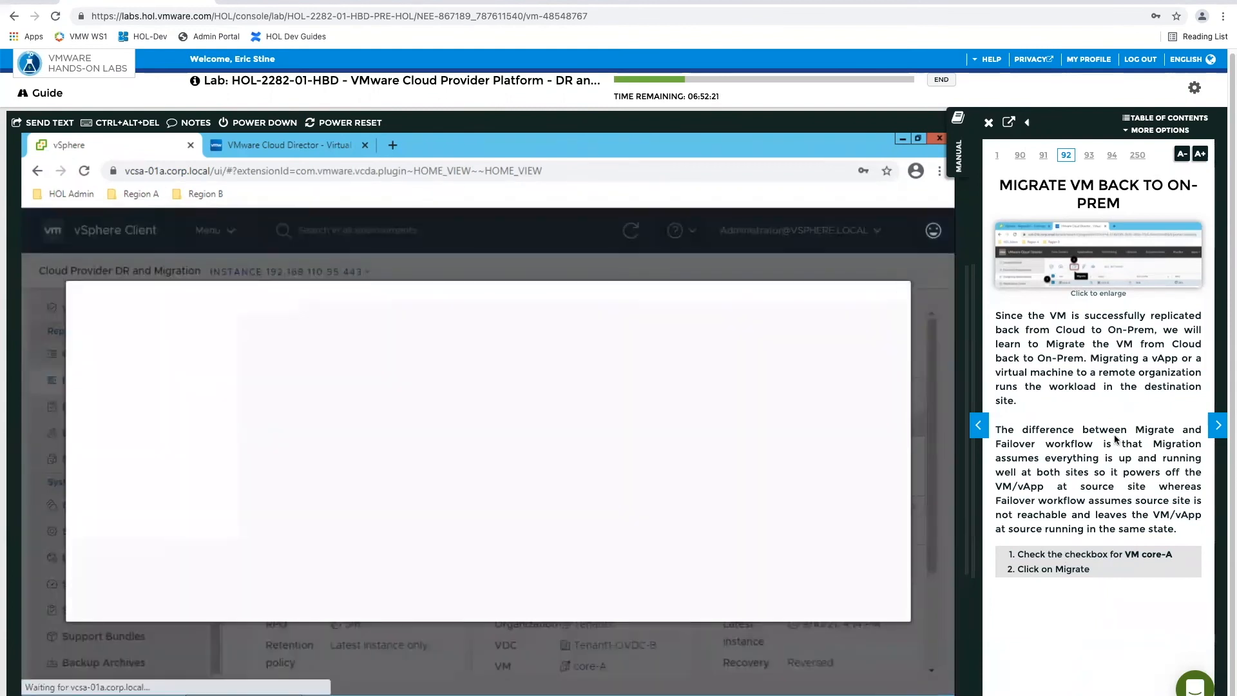
pyautogui.click(1217, 426)
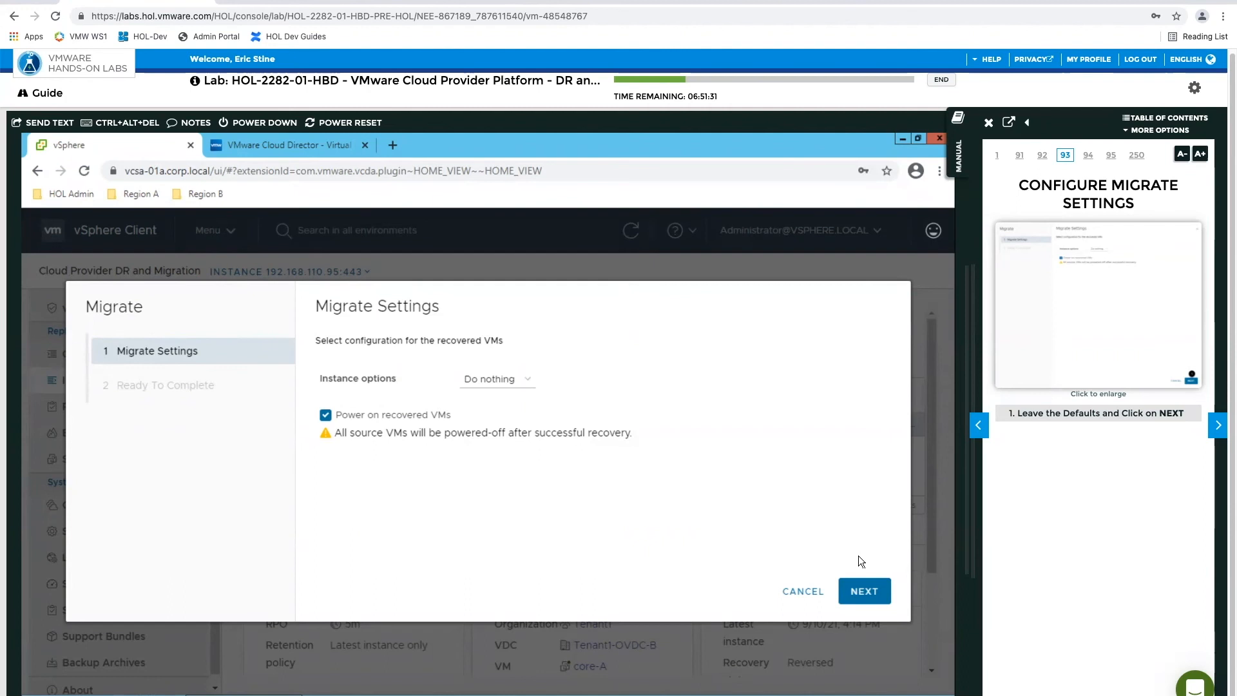
# Compare the migrate settings with the manual's enlarged example, toggle Power on recovered VMs, and finish the migration with Instance options at Do nothing
pyautogui.click(524, 386)
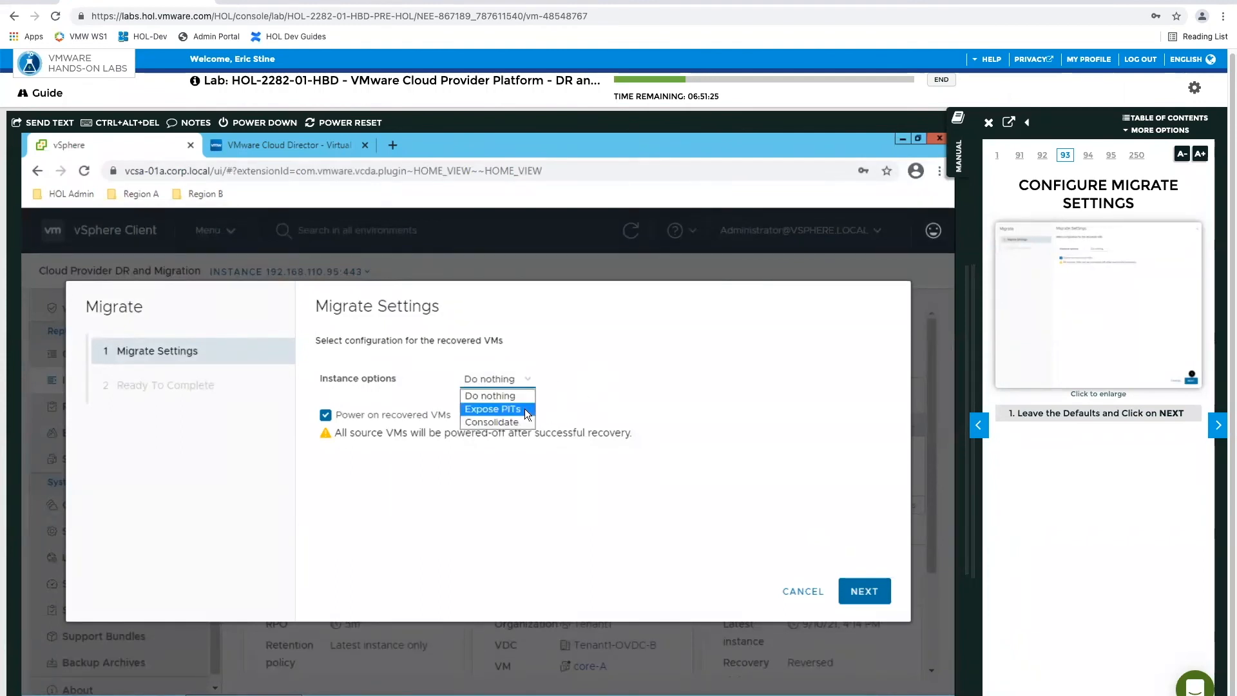
pyautogui.click(664, 414)
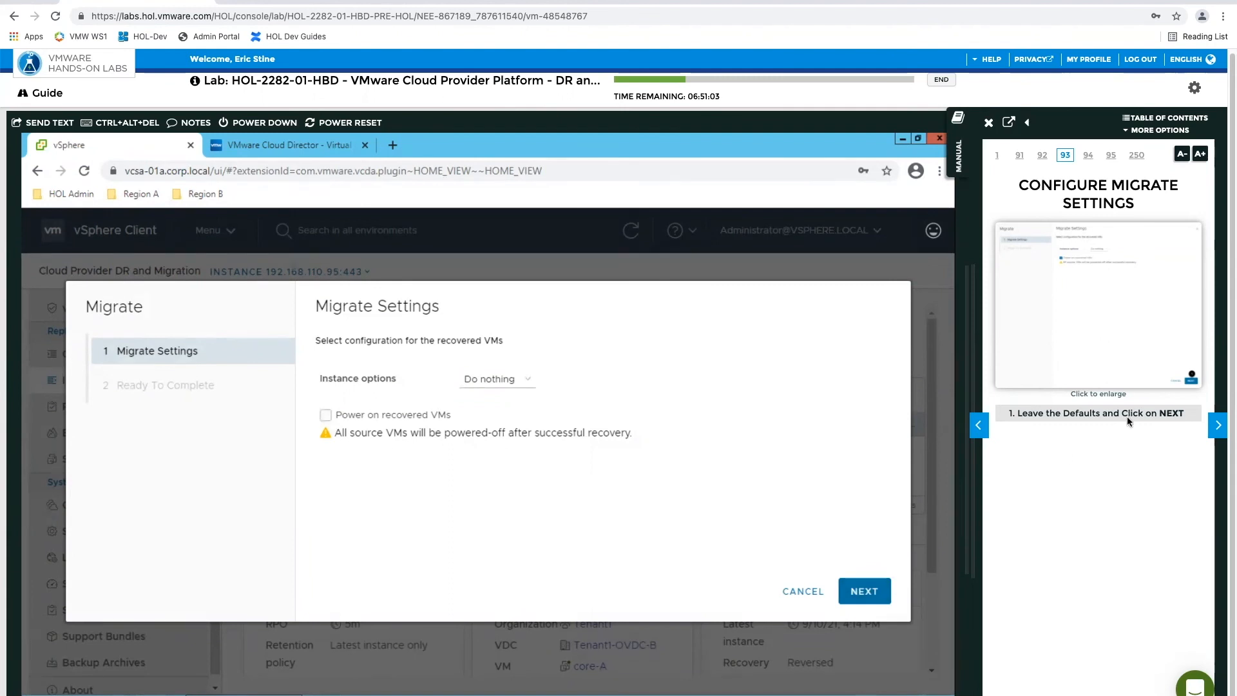
pyautogui.click(1090, 306)
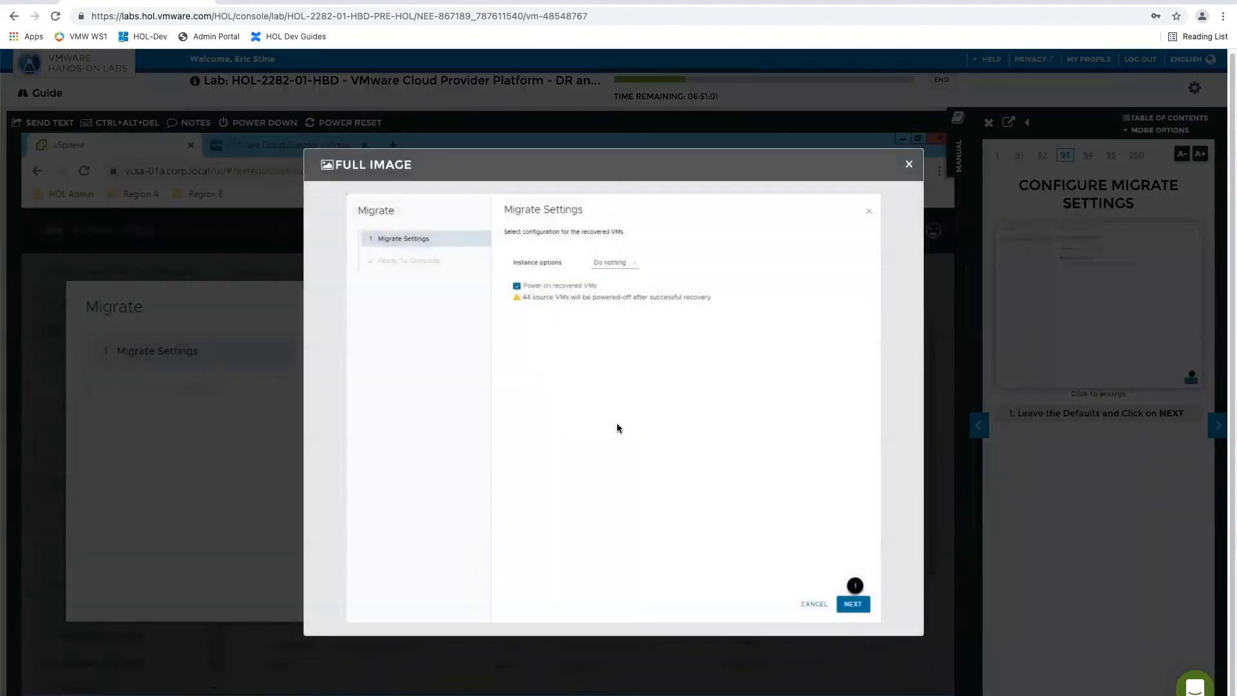
pyautogui.click(908, 164)
pyautogui.click(399, 419)
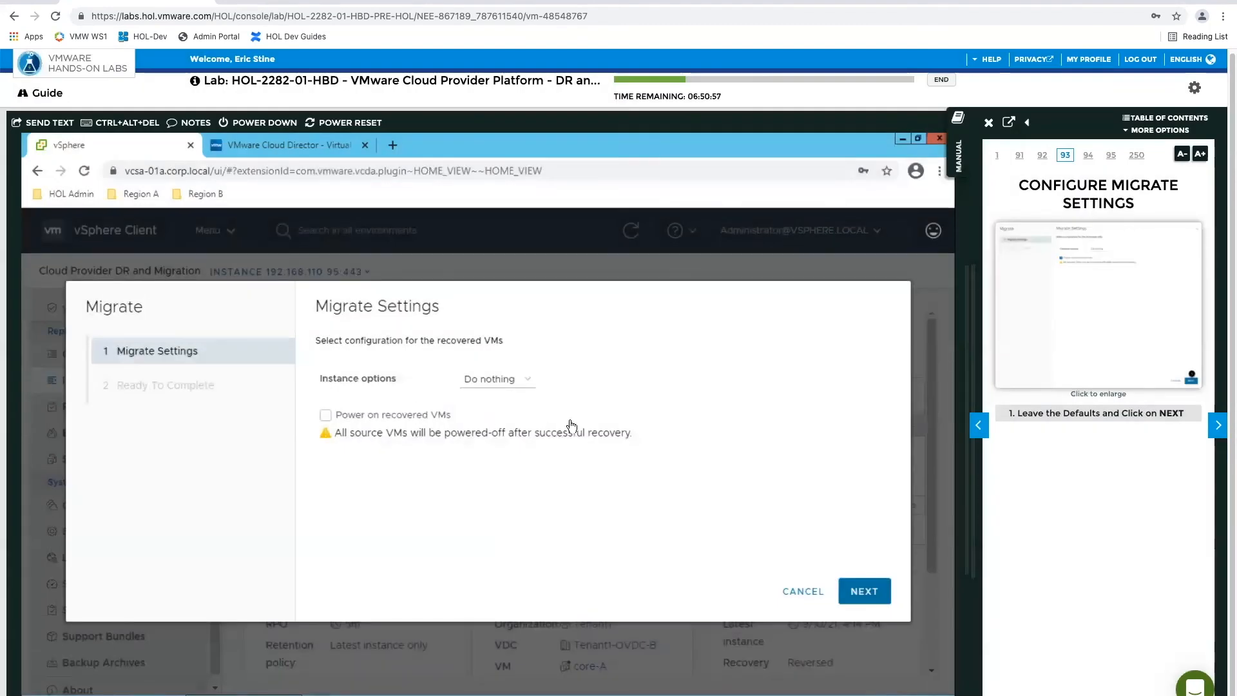
pyautogui.click(873, 598)
pyautogui.click(873, 597)
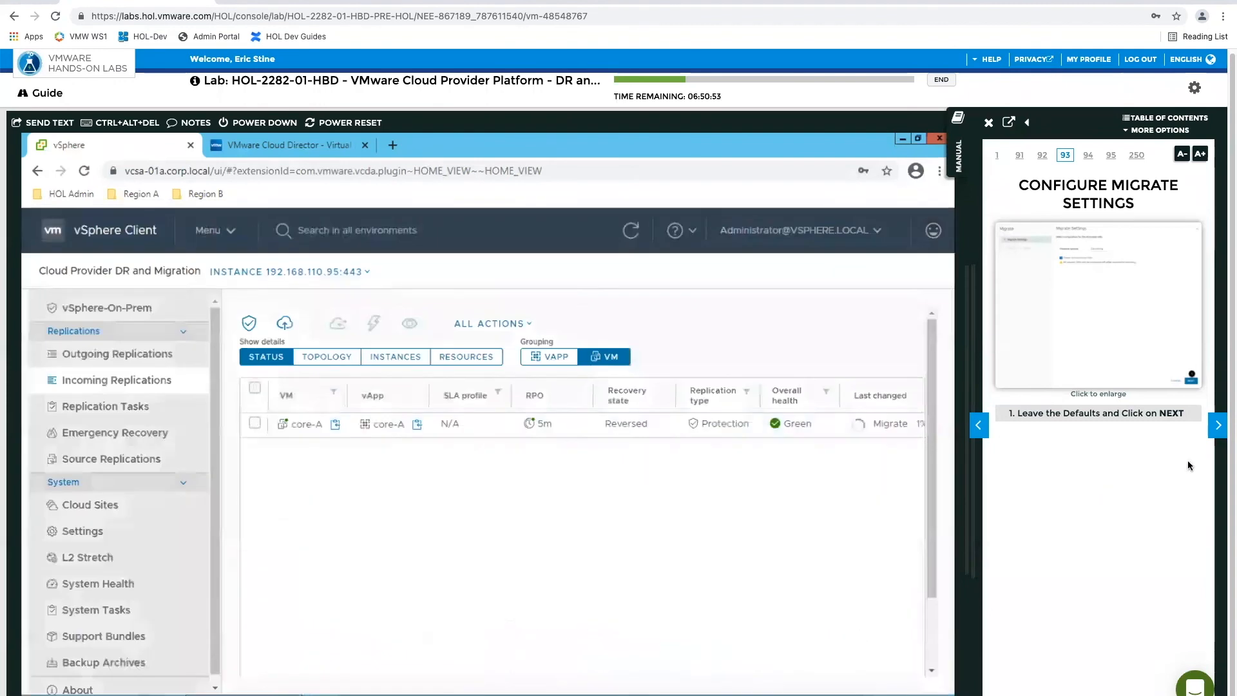
# Read ahead in the lab manual through the migration and reprotect pages, up to page 99
pyautogui.click(1218, 428)
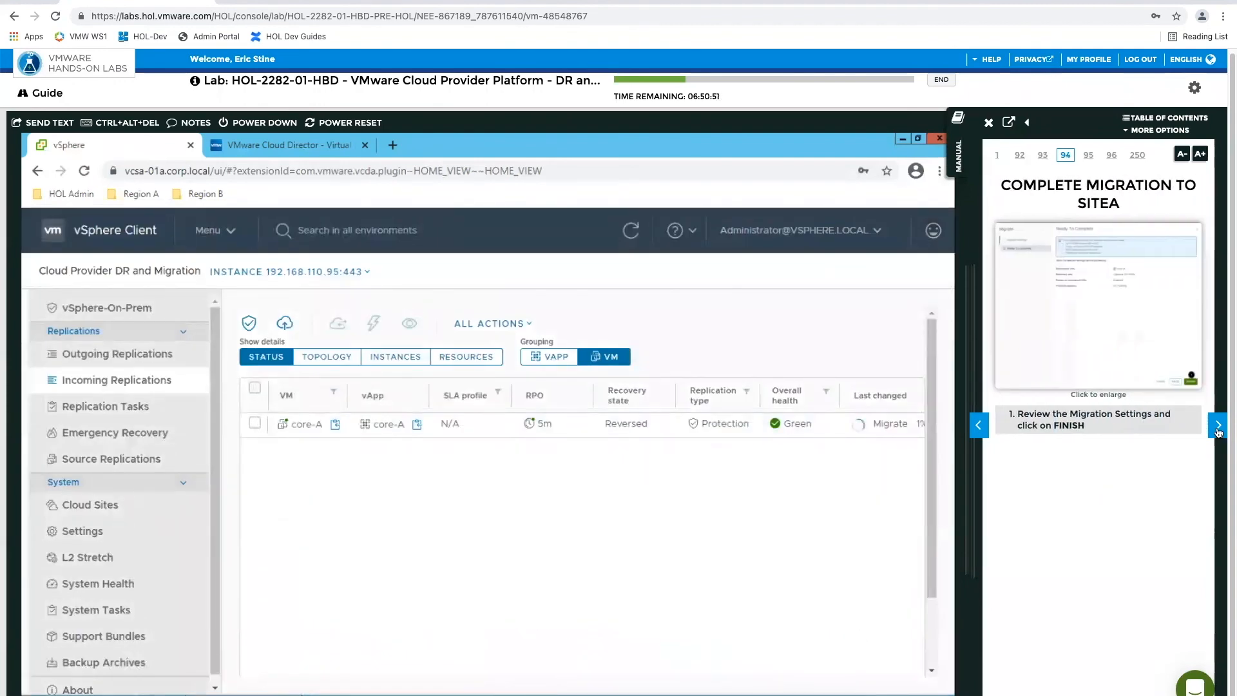
pyautogui.click(1219, 428)
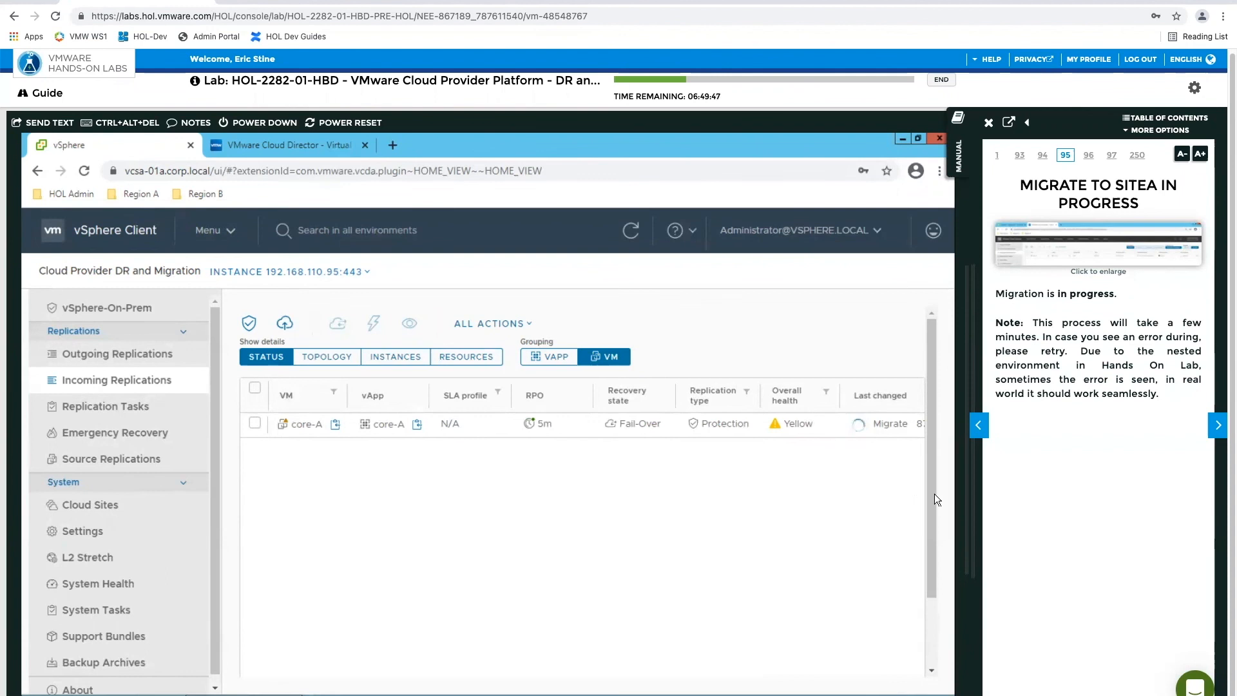
pyautogui.click(1216, 425)
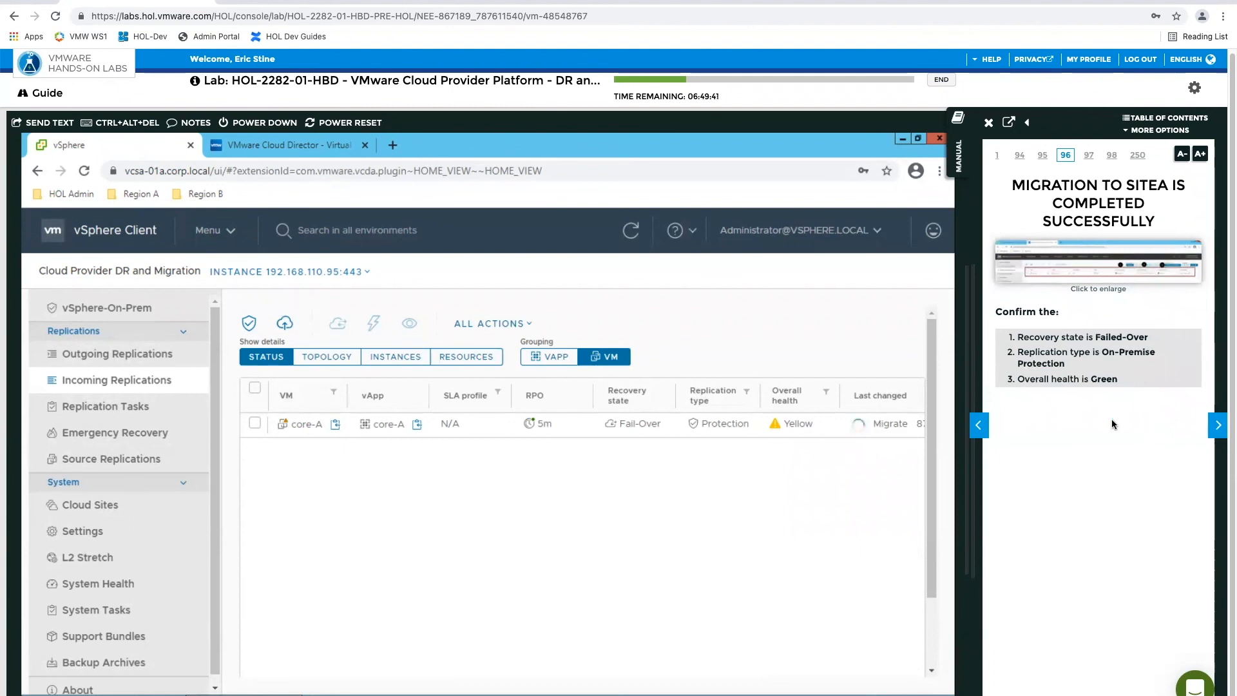
pyautogui.click(1218, 430)
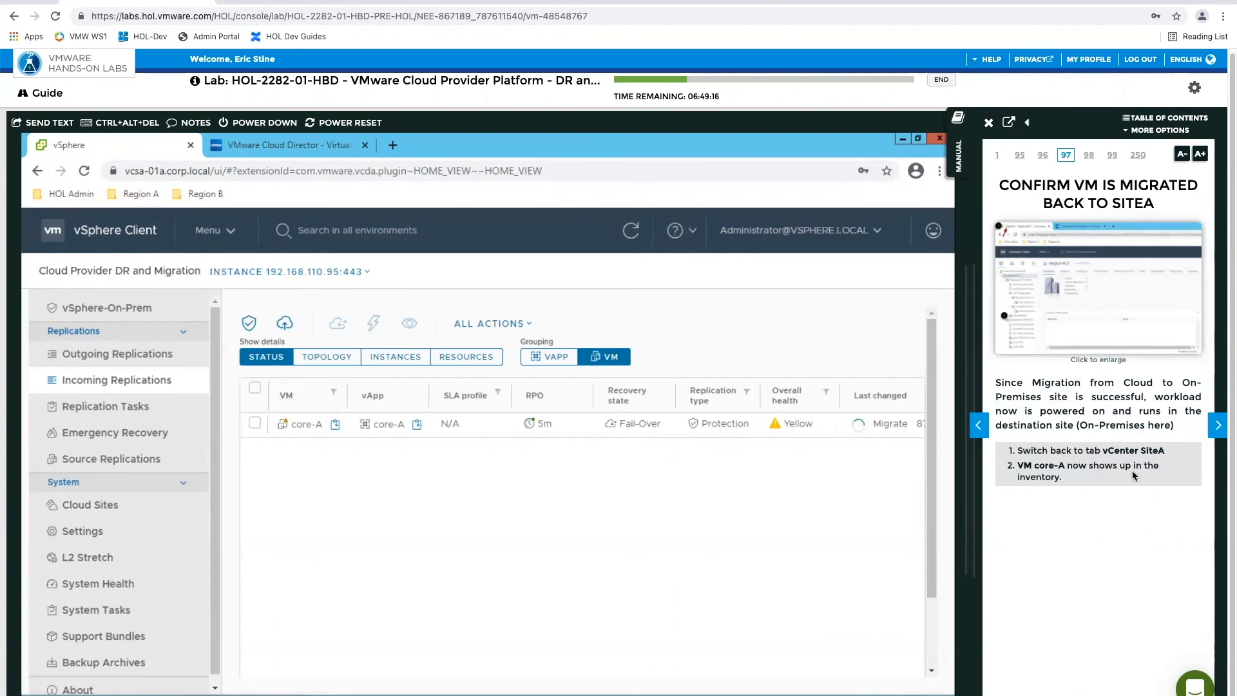
pyautogui.click(1218, 428)
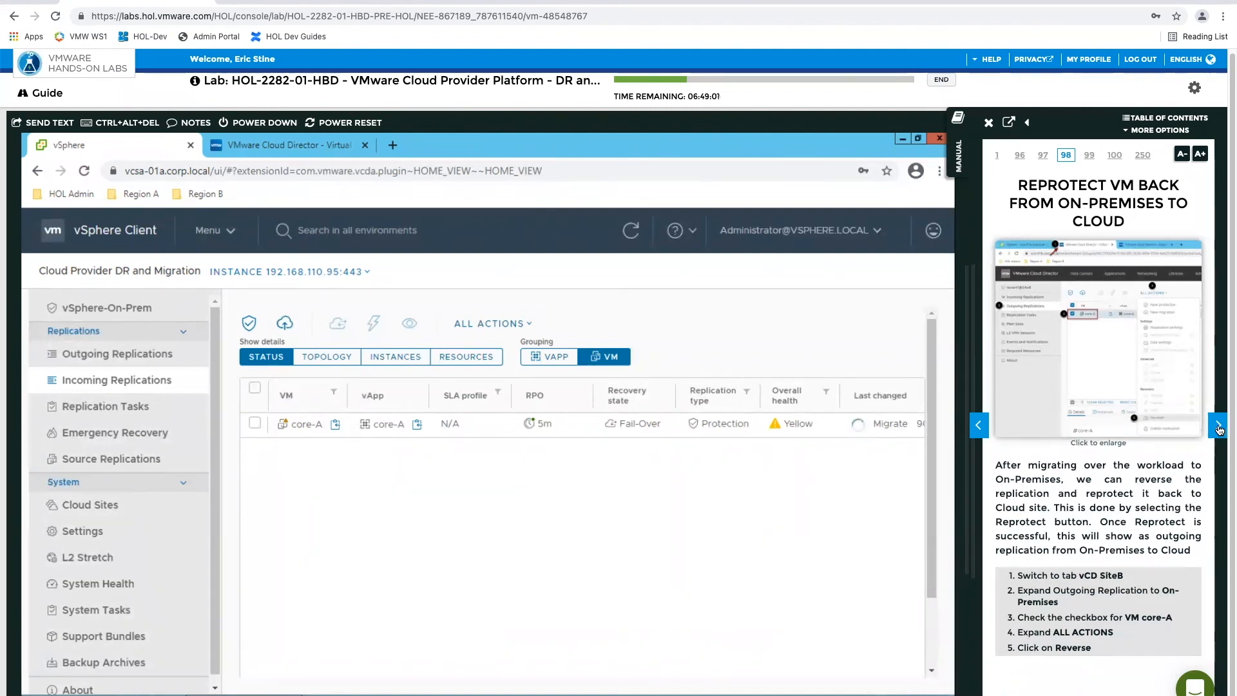
pyautogui.click(1219, 430)
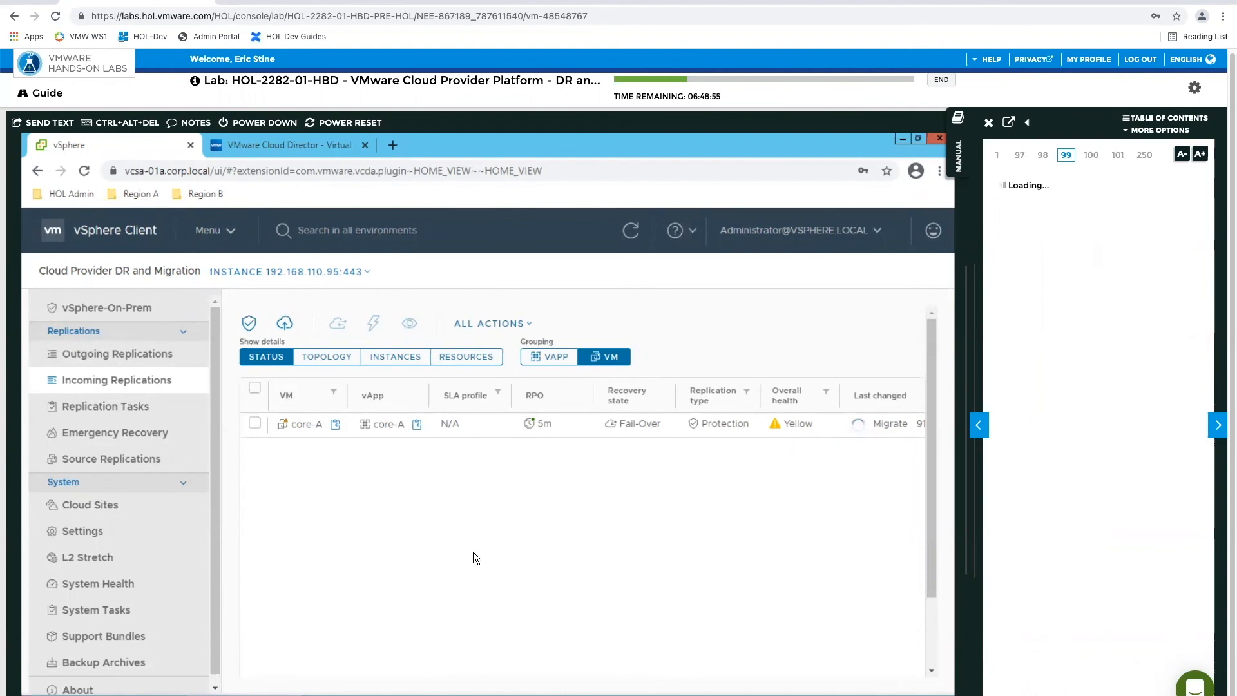
# Check the Hosts and Clusters inventory for core-A, and return to the incoming replications in Cloud Provider DR and Migration
pyautogui.click(212, 242)
pyautogui.click(254, 321)
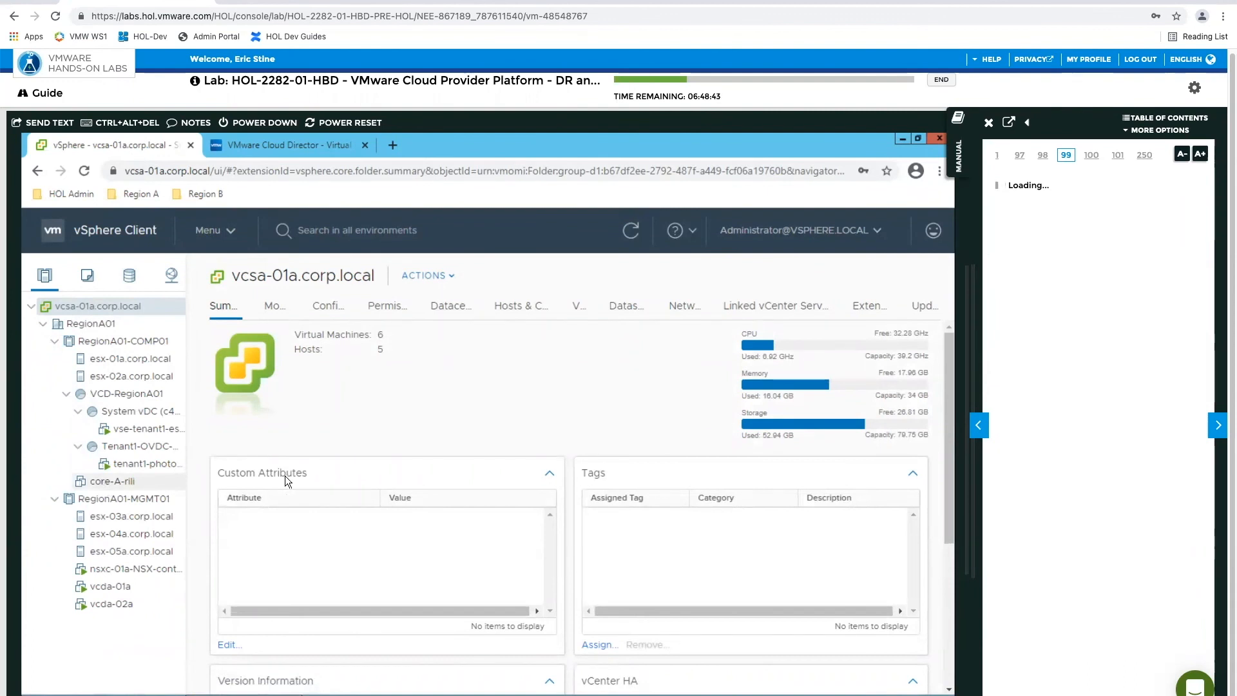
pyautogui.click(219, 238)
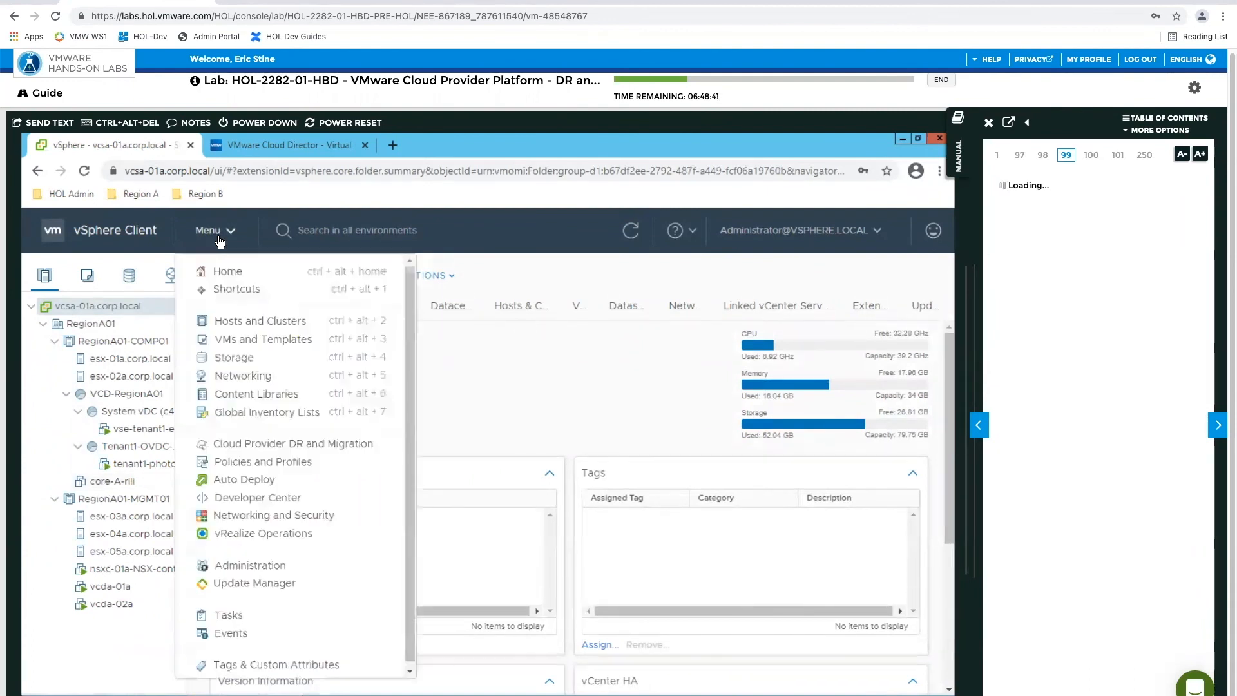
pyautogui.click(247, 443)
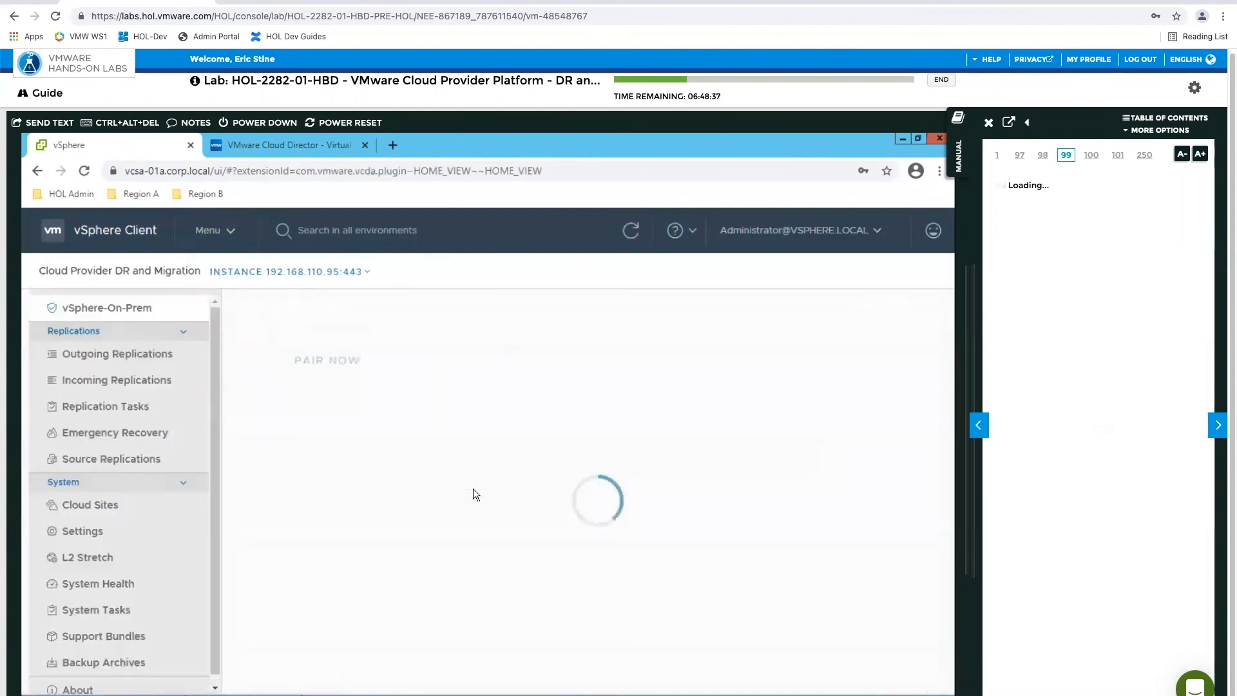
pyautogui.click(97, 380)
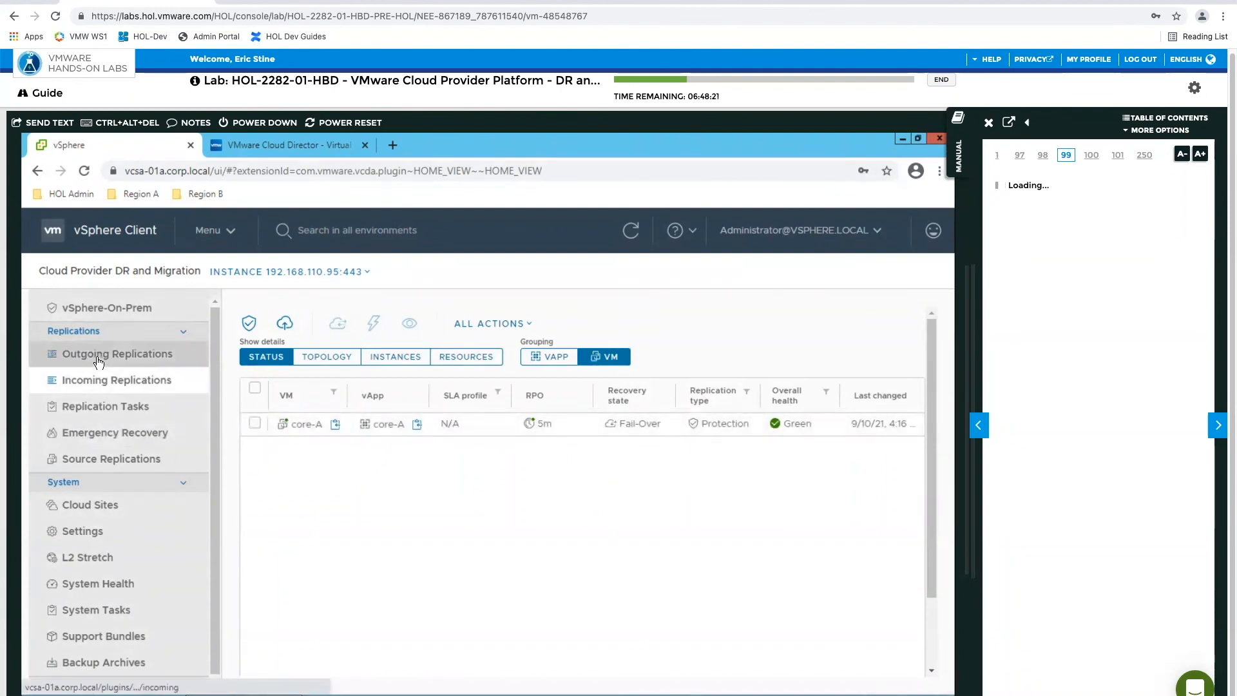
# Open the VMs and Templates inventory and go back in the lab manual to page 97 on confirming the migration
pyautogui.click(212, 232)
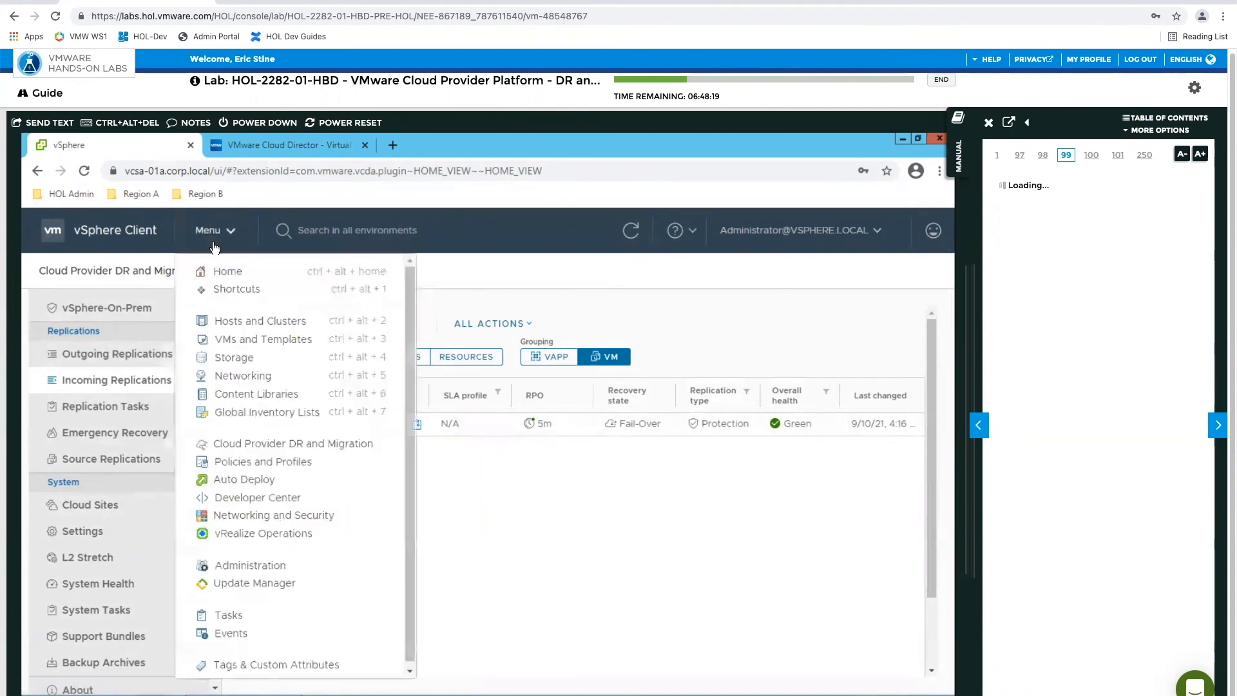
pyautogui.click(236, 341)
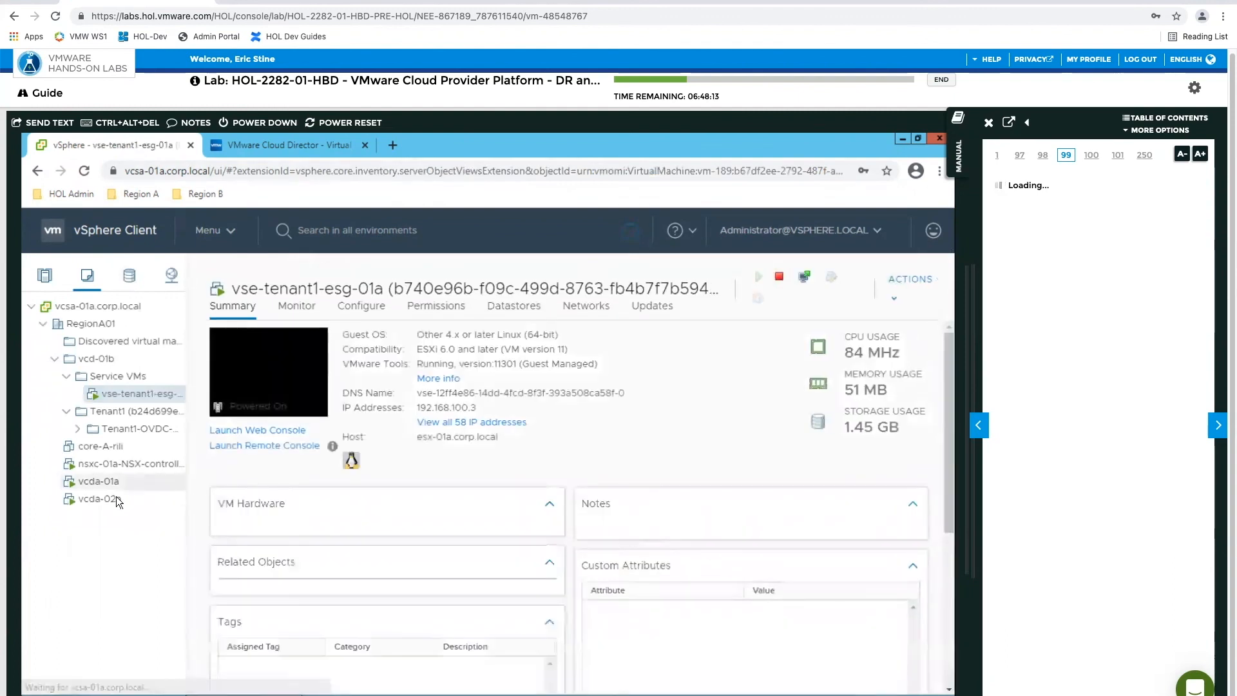
pyautogui.click(979, 427)
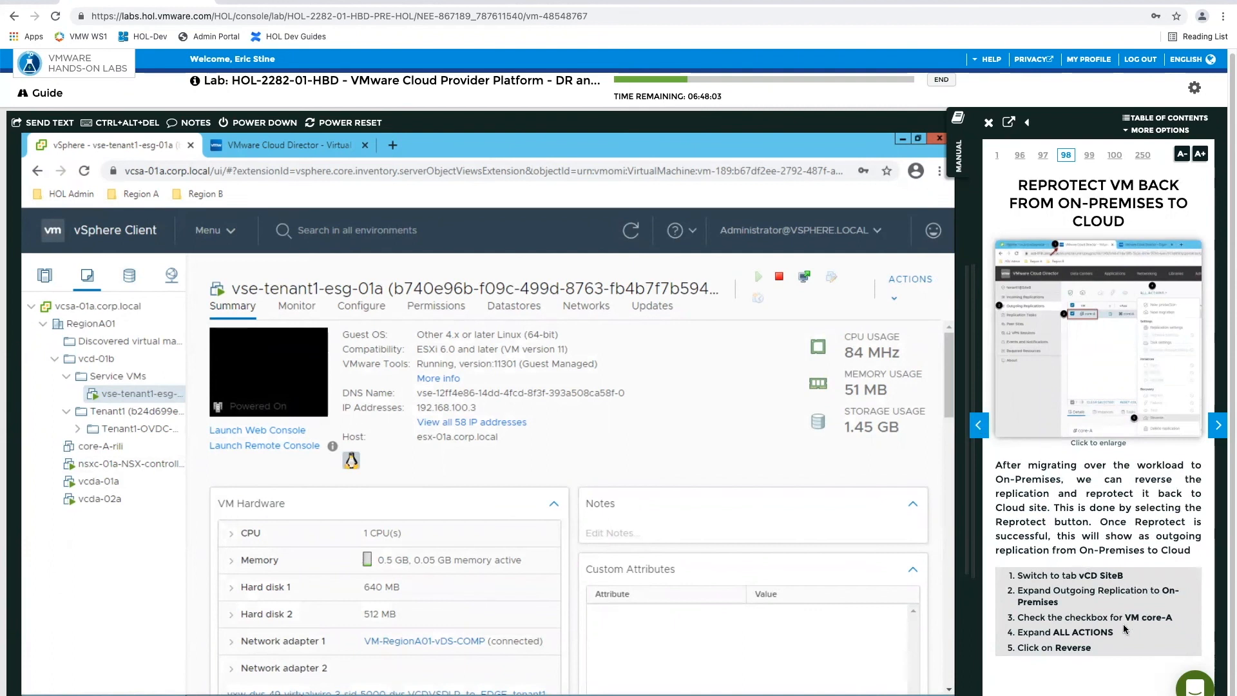
pyautogui.click(978, 425)
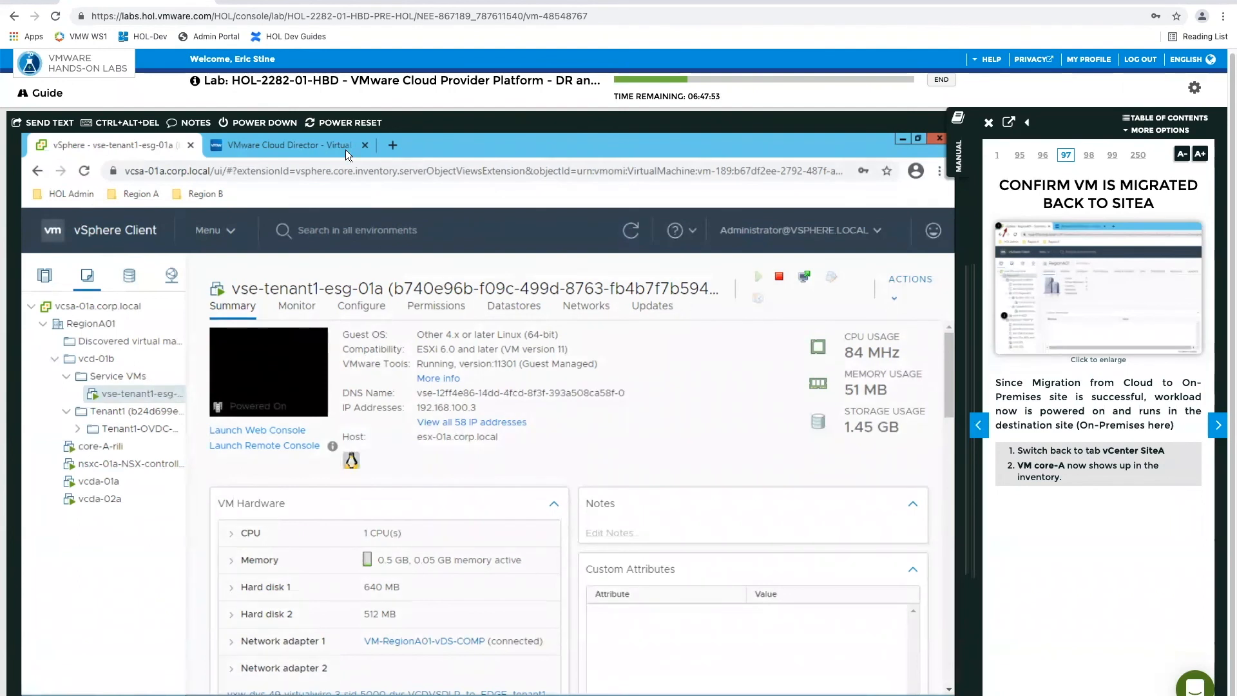
# Switch to VMware Cloud Director and check the power state of core-A in the Tenant1-OVDC-B virtual machines
pyautogui.click(313, 145)
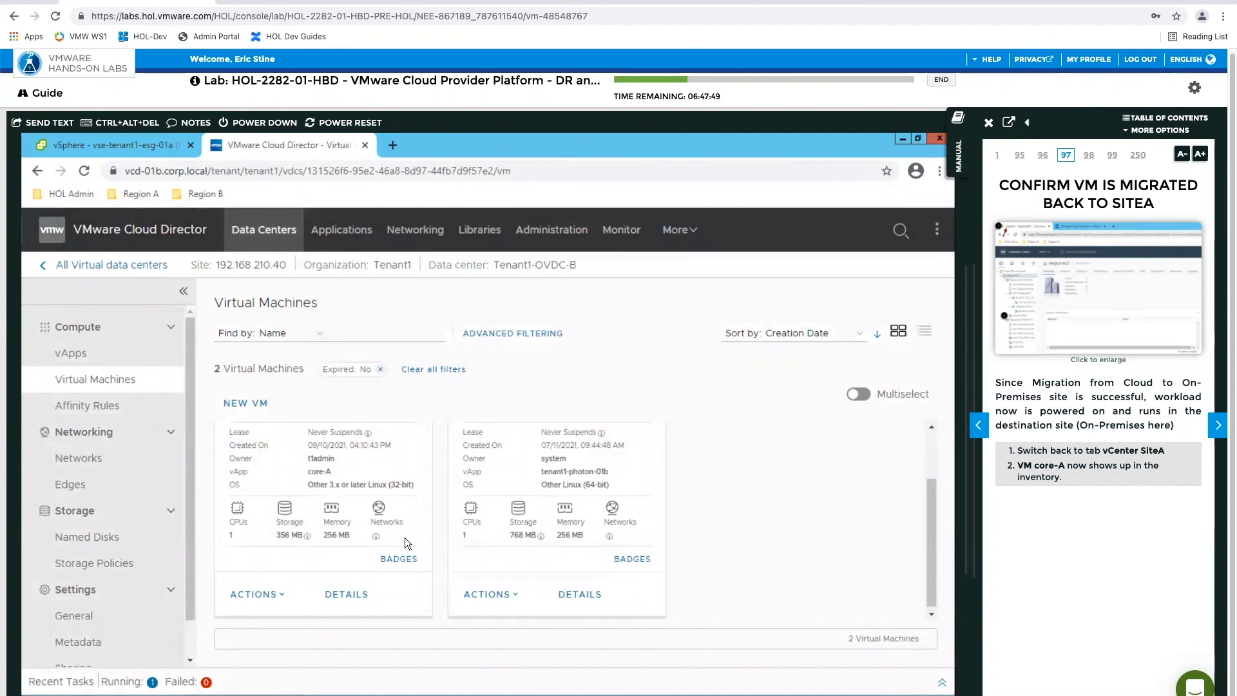
pyautogui.scroll(2, 404, 538)
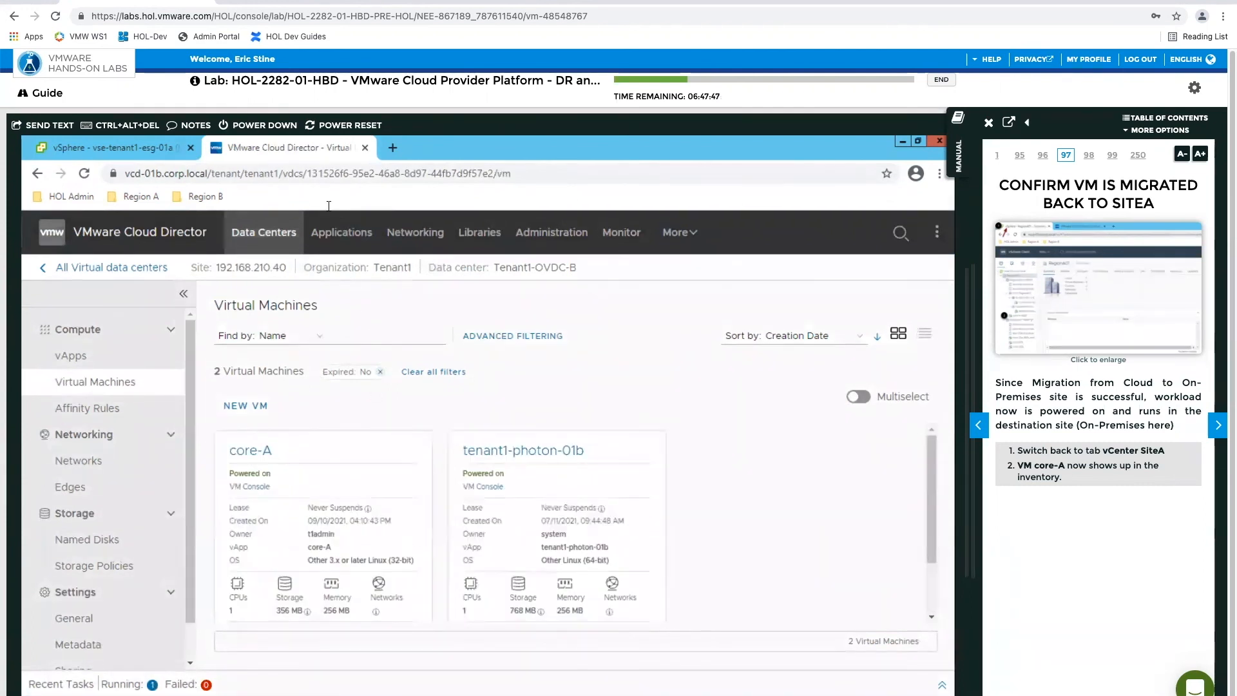
# Switch to the vSphere Client and review the running, failed and succeeded system tasks in Cloud Provider DR and Migration
pyautogui.click(136, 154)
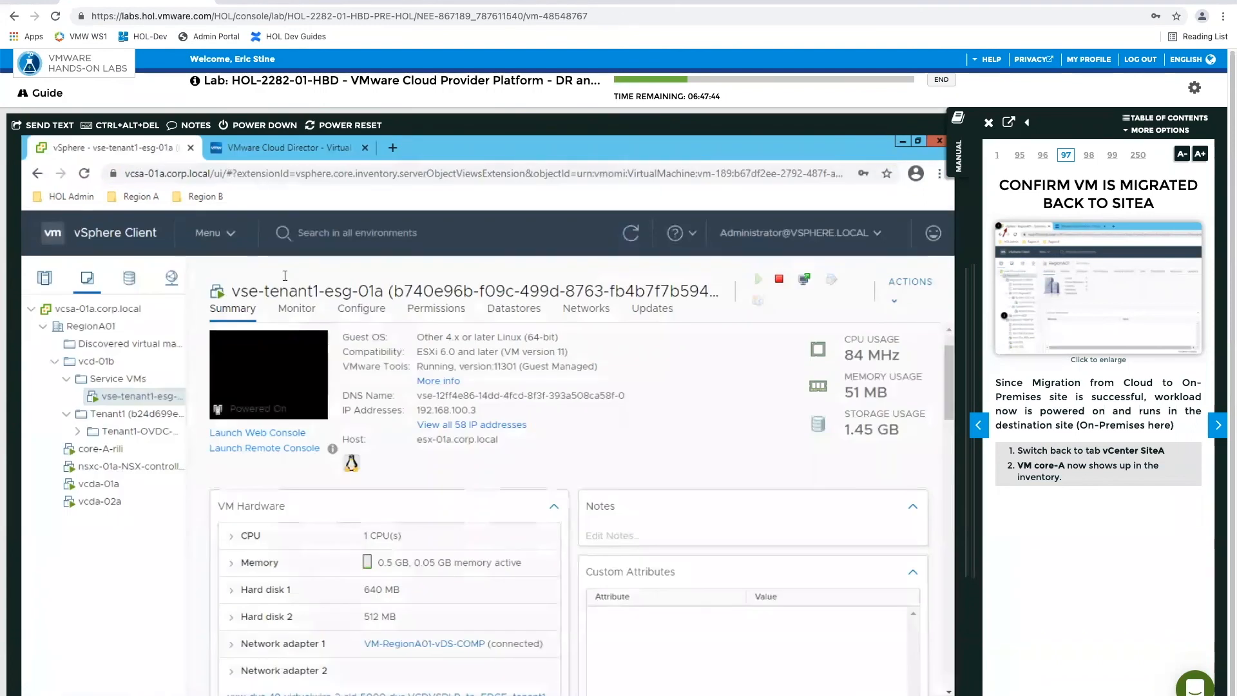
pyautogui.click(212, 232)
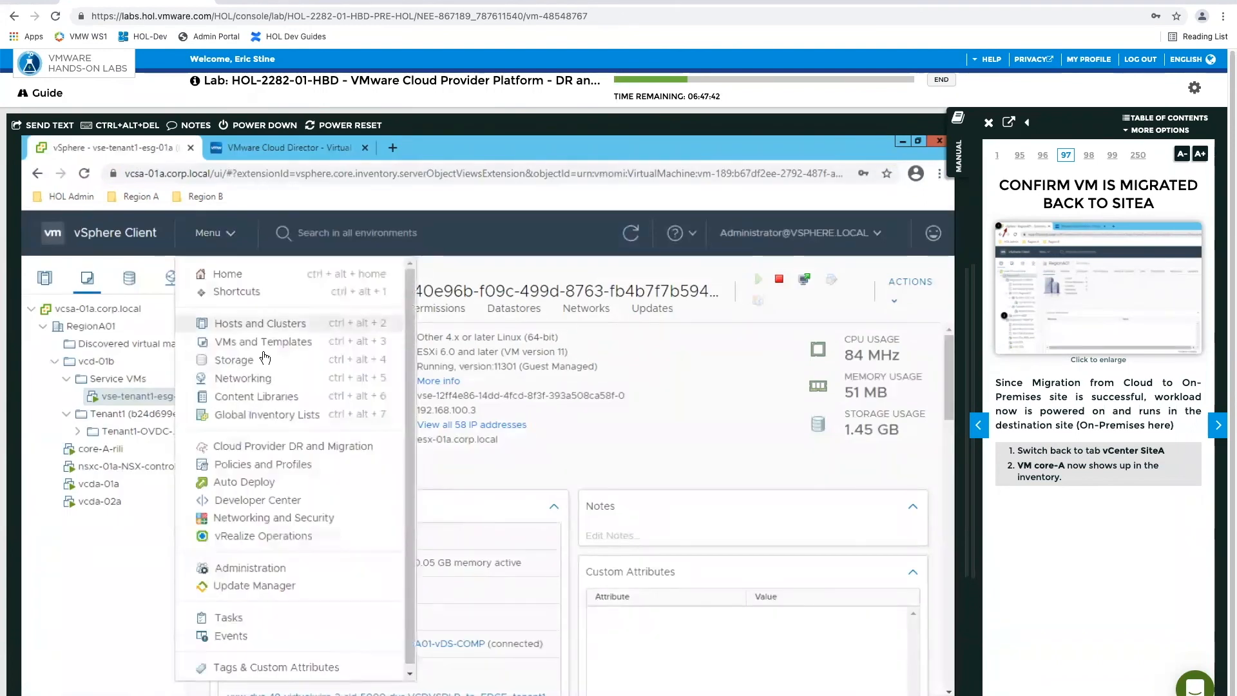
pyautogui.click(242, 444)
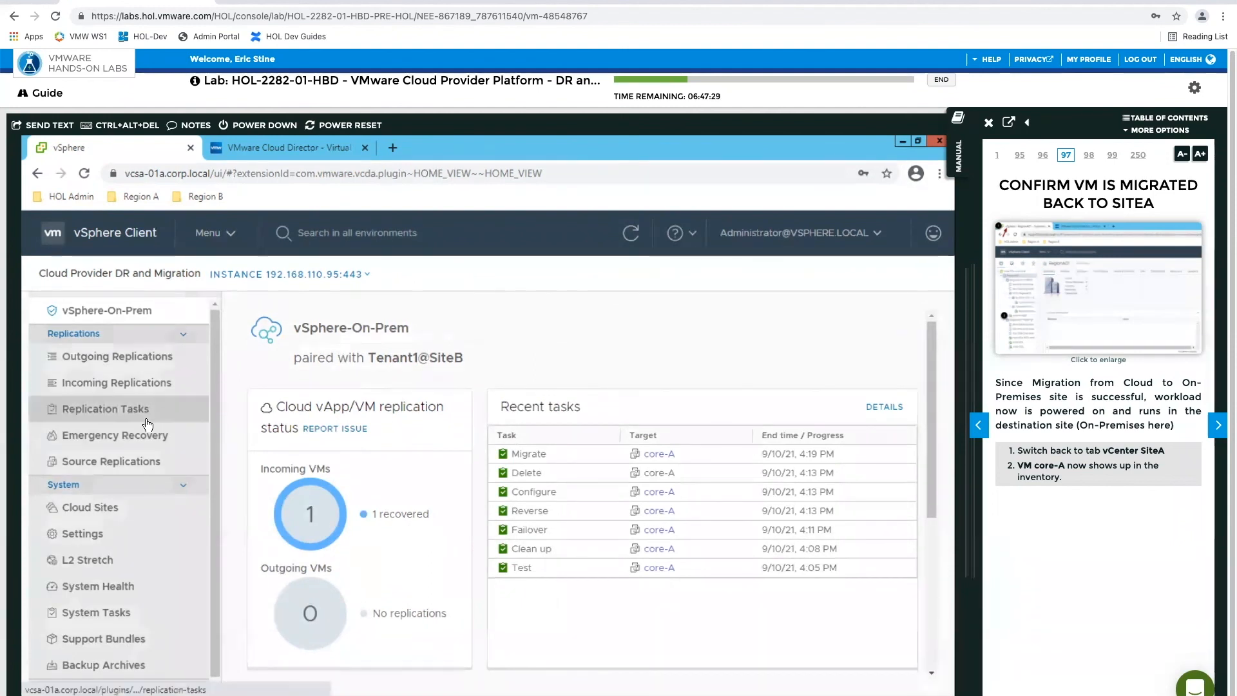
pyautogui.scroll(-1, 108, 507)
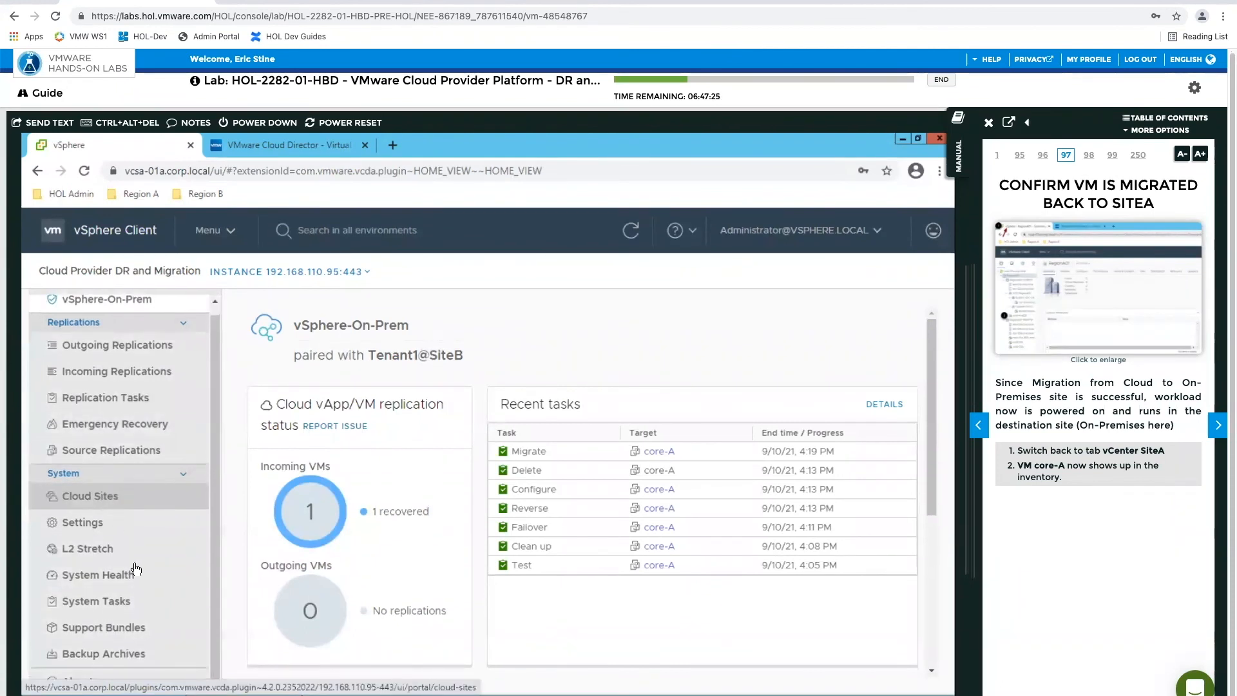
pyautogui.click(120, 606)
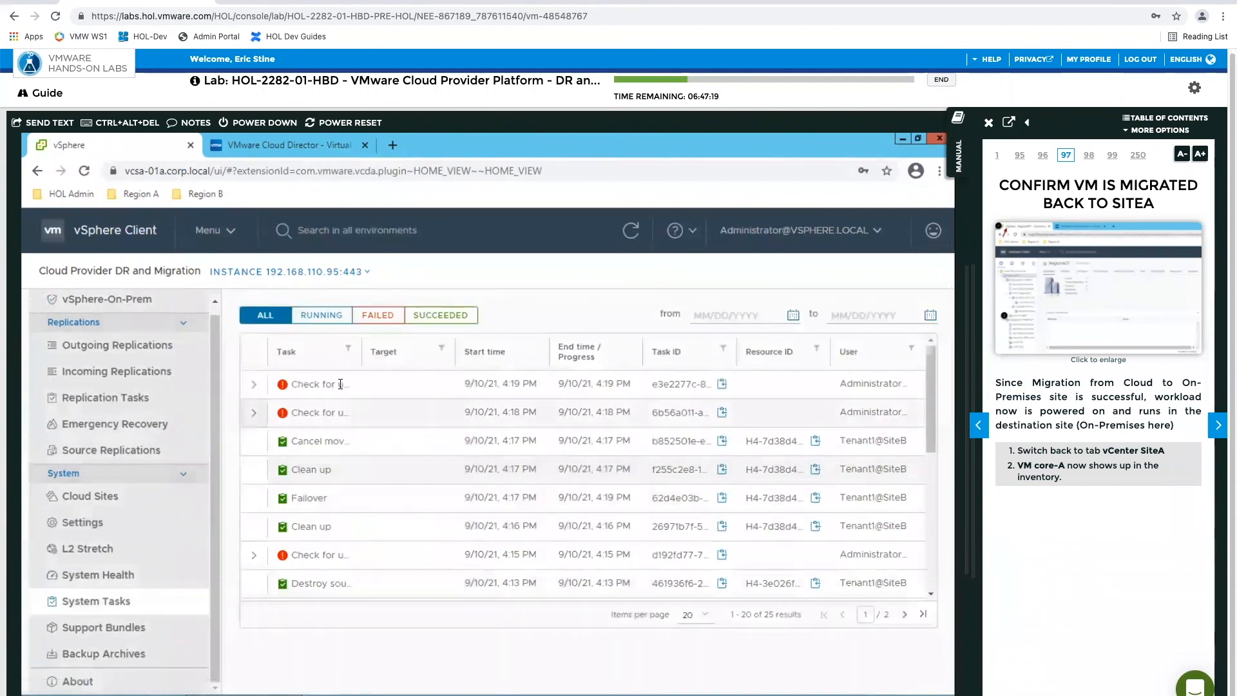
pyautogui.click(313, 316)
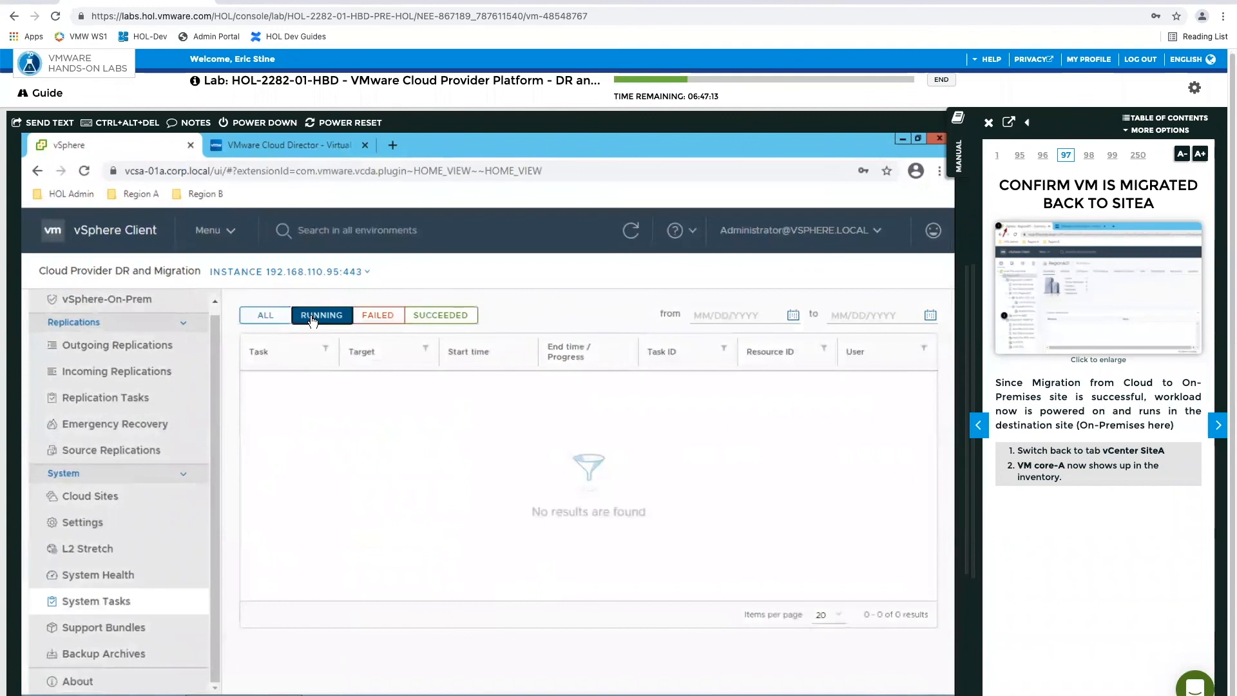
pyautogui.click(378, 317)
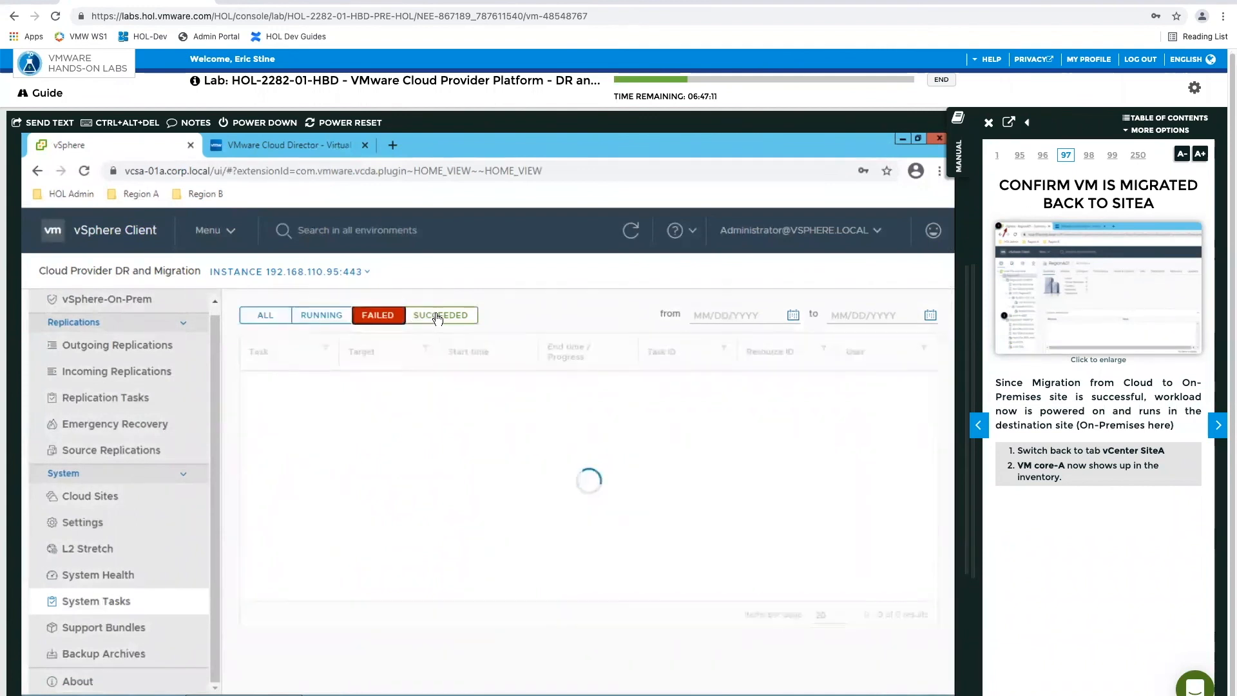
pyautogui.click(437, 317)
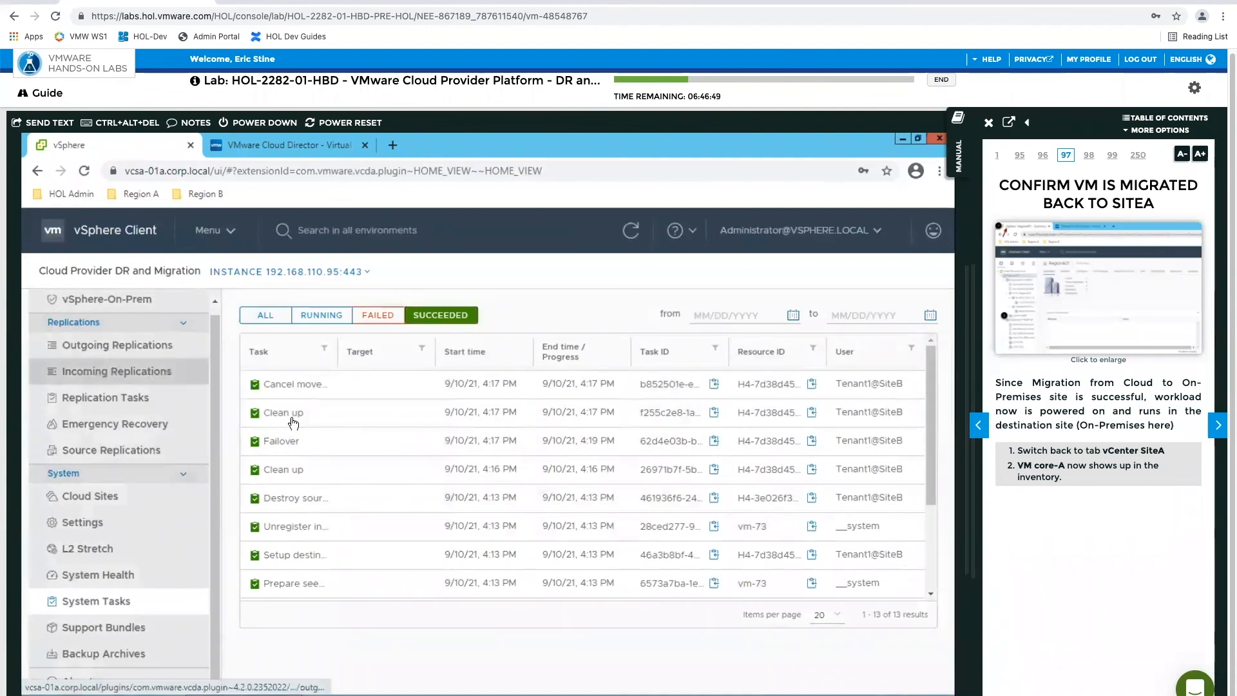
# Reverse the incoming replication of core-A so that it replicates from on-premises back to SiteB
pyautogui.click(102, 375)
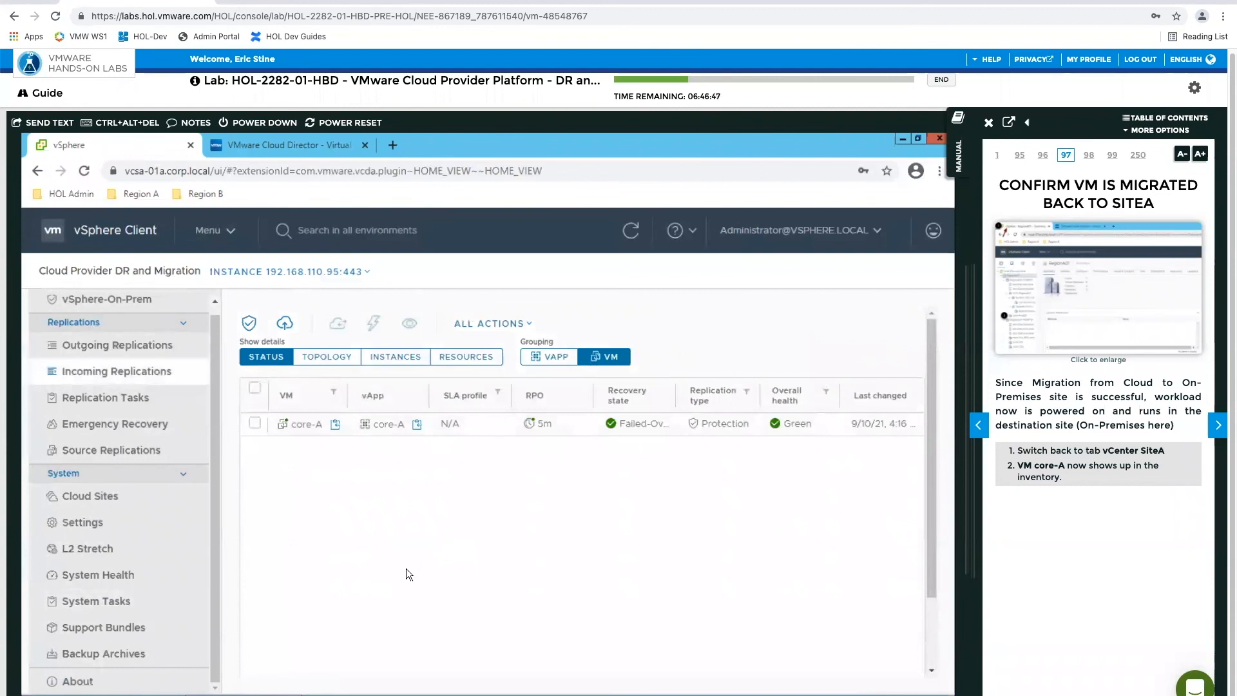
pyautogui.click(254, 423)
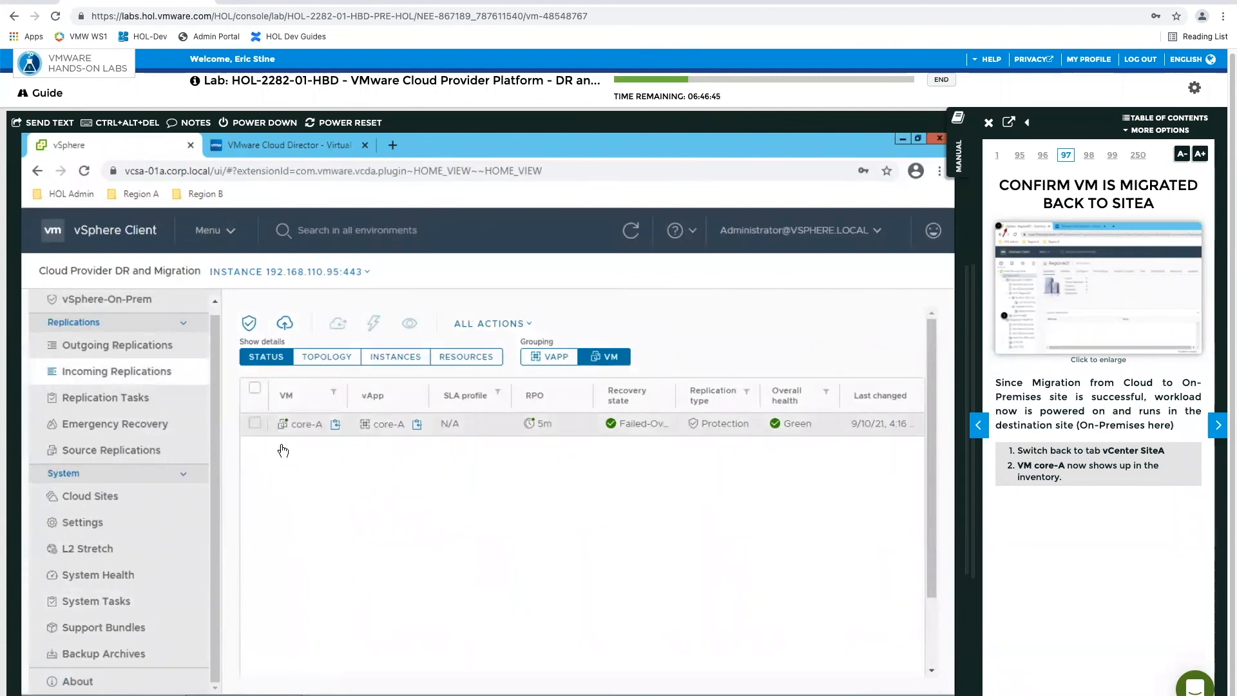
pyautogui.click(513, 326)
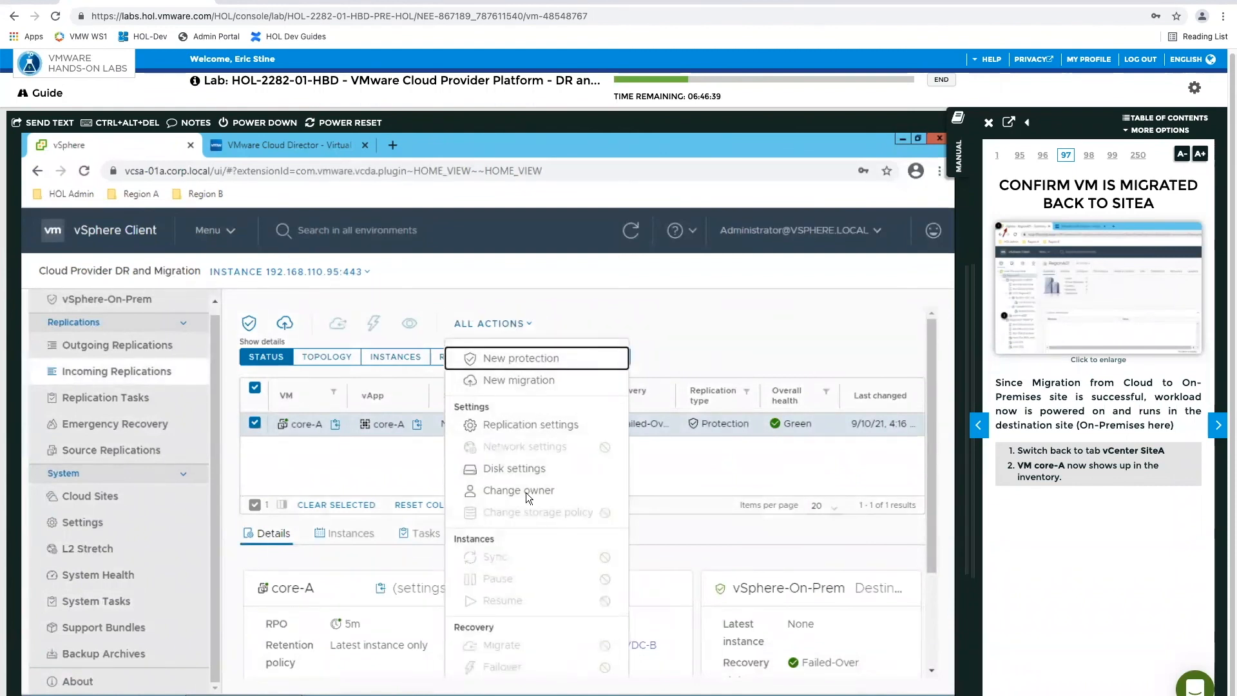
pyautogui.scroll(-3, 526, 492)
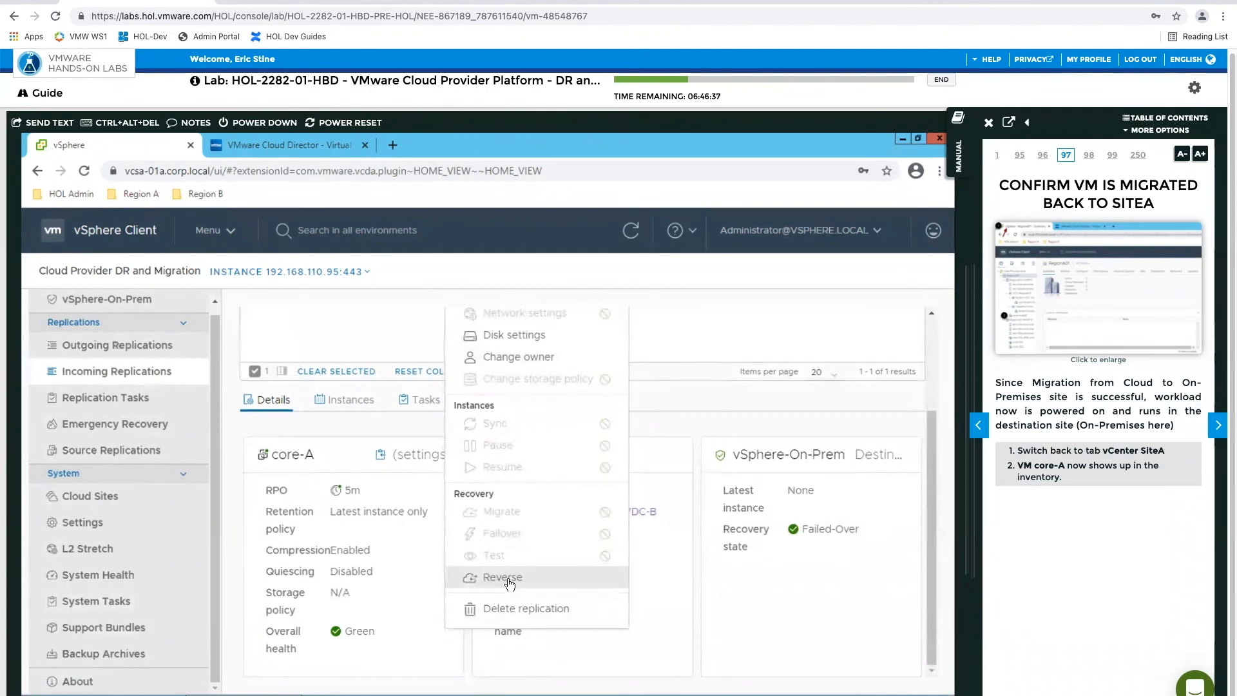
pyautogui.click(503, 577)
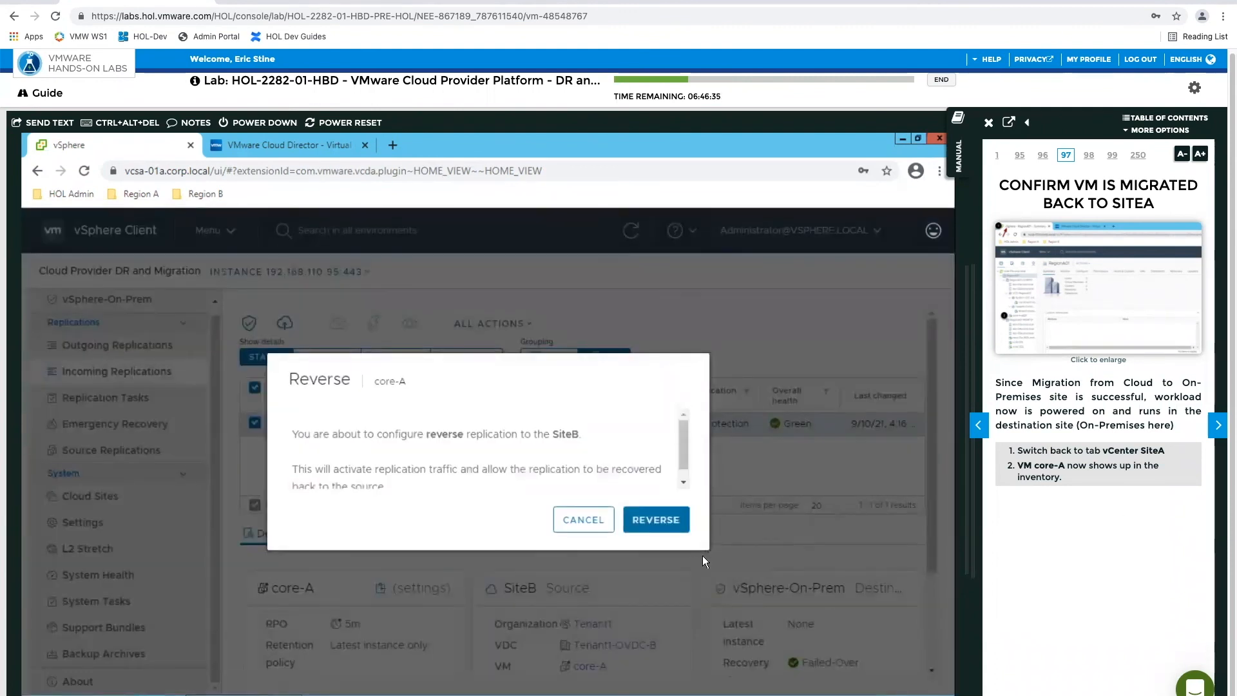
pyautogui.click(671, 521)
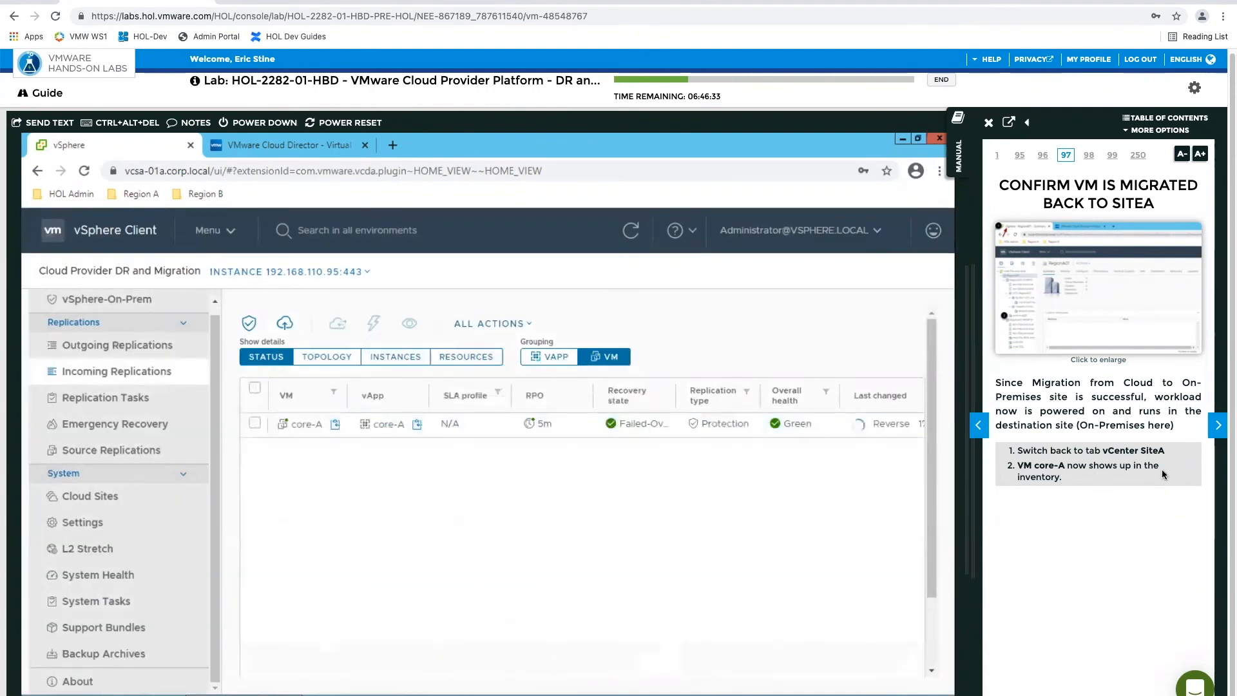
# Advance the lab manual to page 100 and check the outgoing replications for core-A
pyautogui.click(1217, 426)
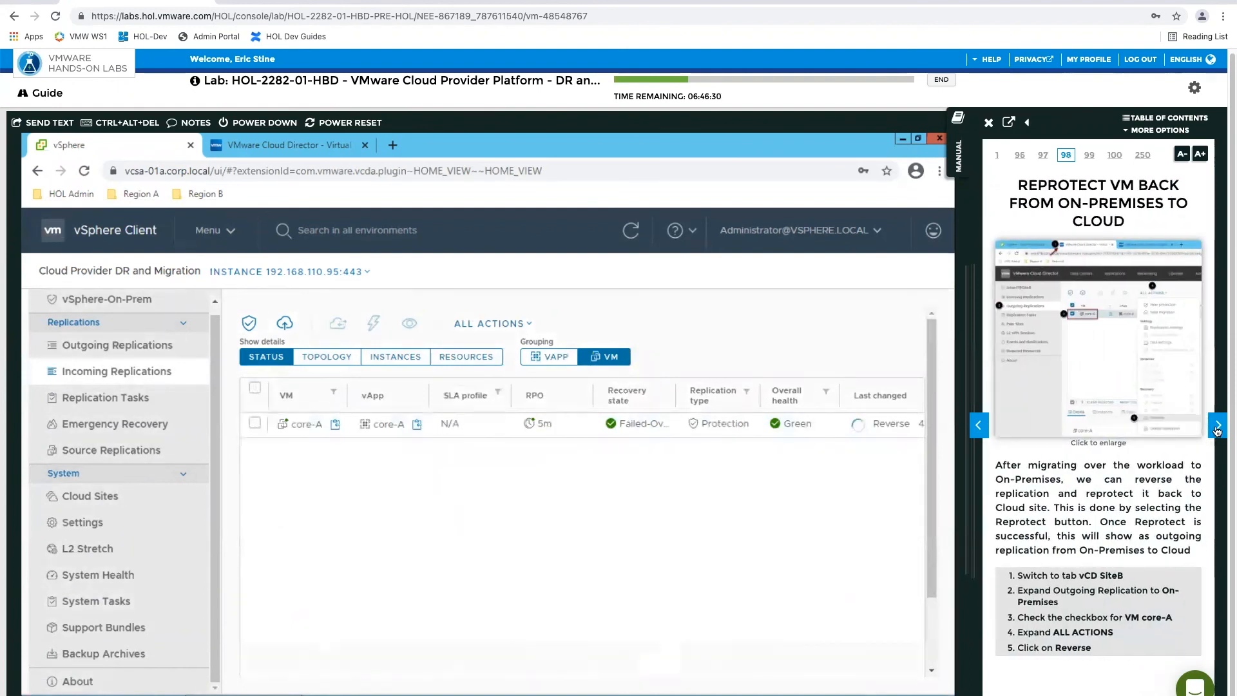
pyautogui.click(1217, 426)
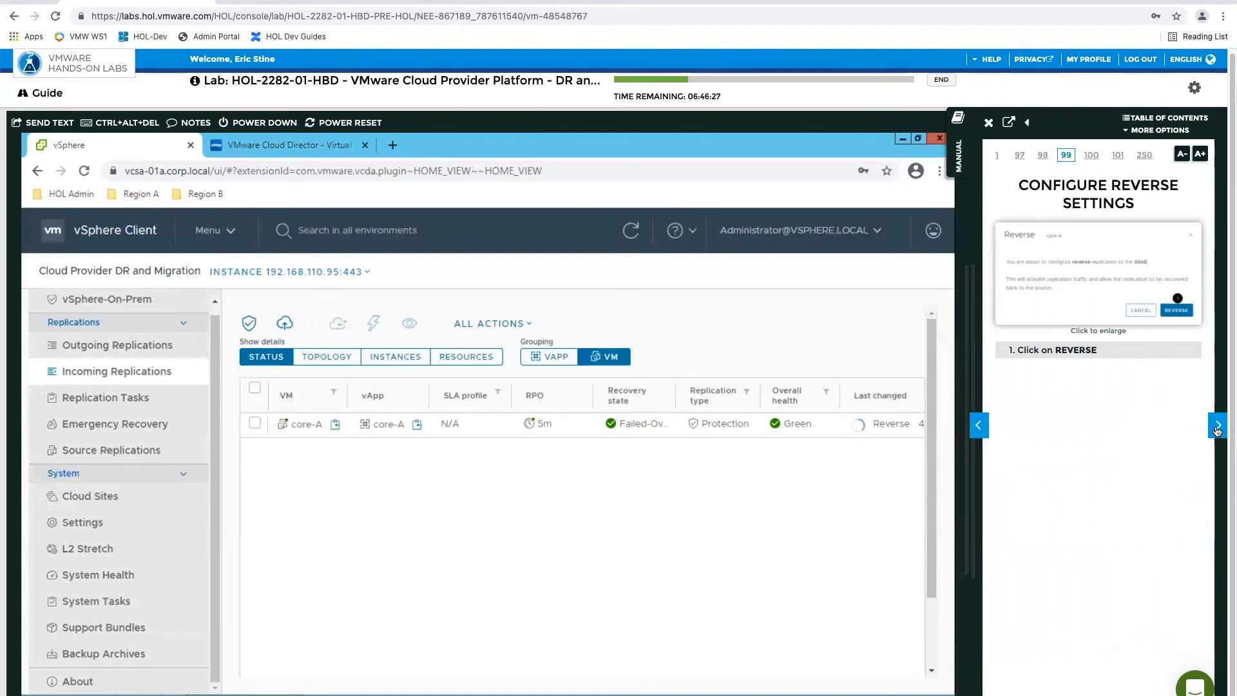
pyautogui.click(1217, 427)
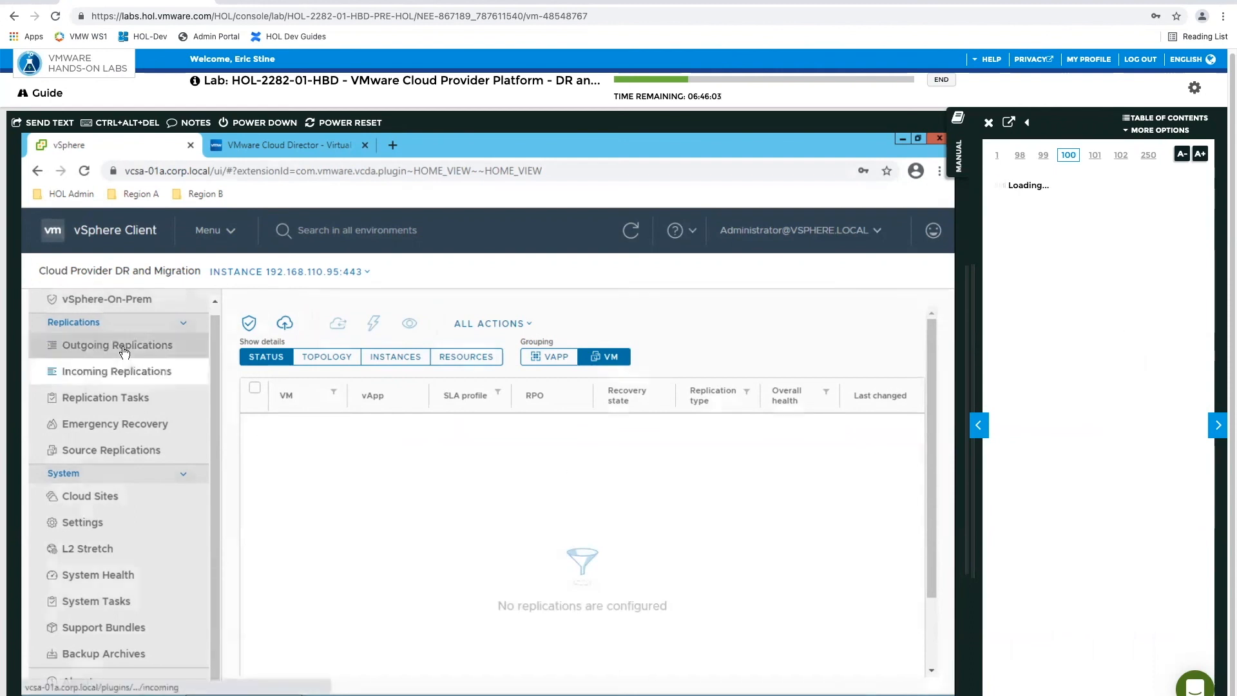
pyautogui.click(81, 345)
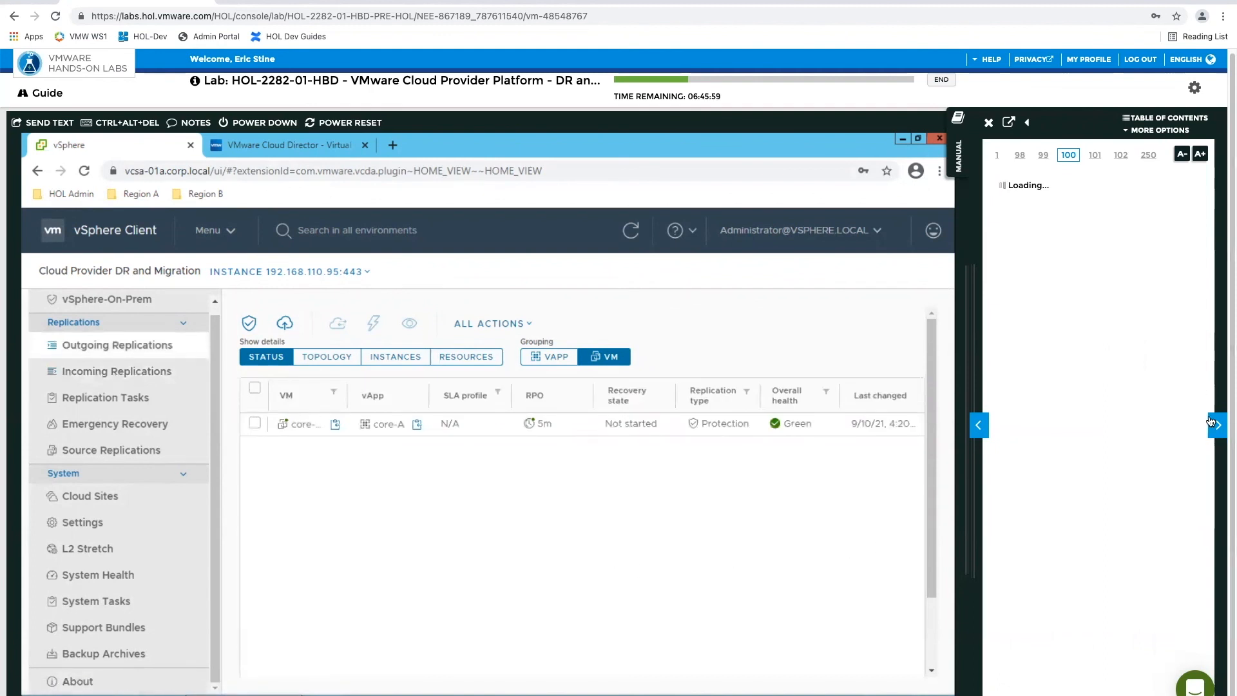
# Look through the remaining Module 2 topics in the lab manual's table of contents and close it
pyautogui.click(1153, 118)
pyautogui.scroll(-5, 688, 441)
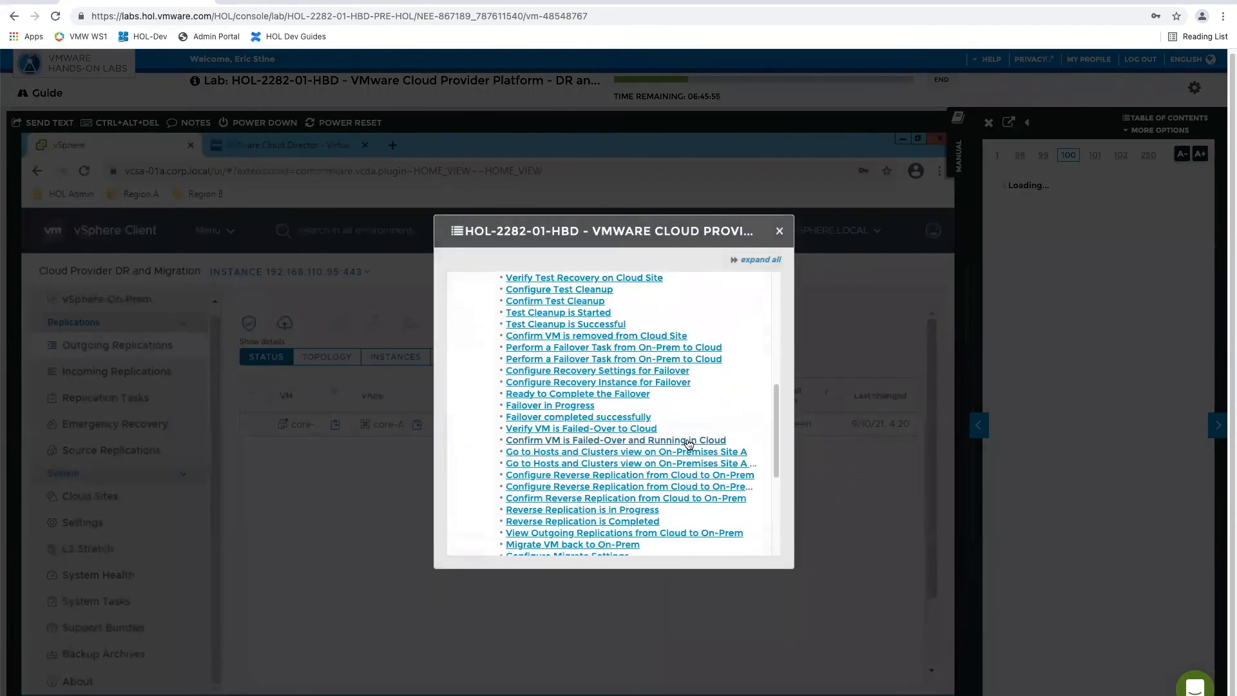
pyautogui.scroll(-3, 688, 442)
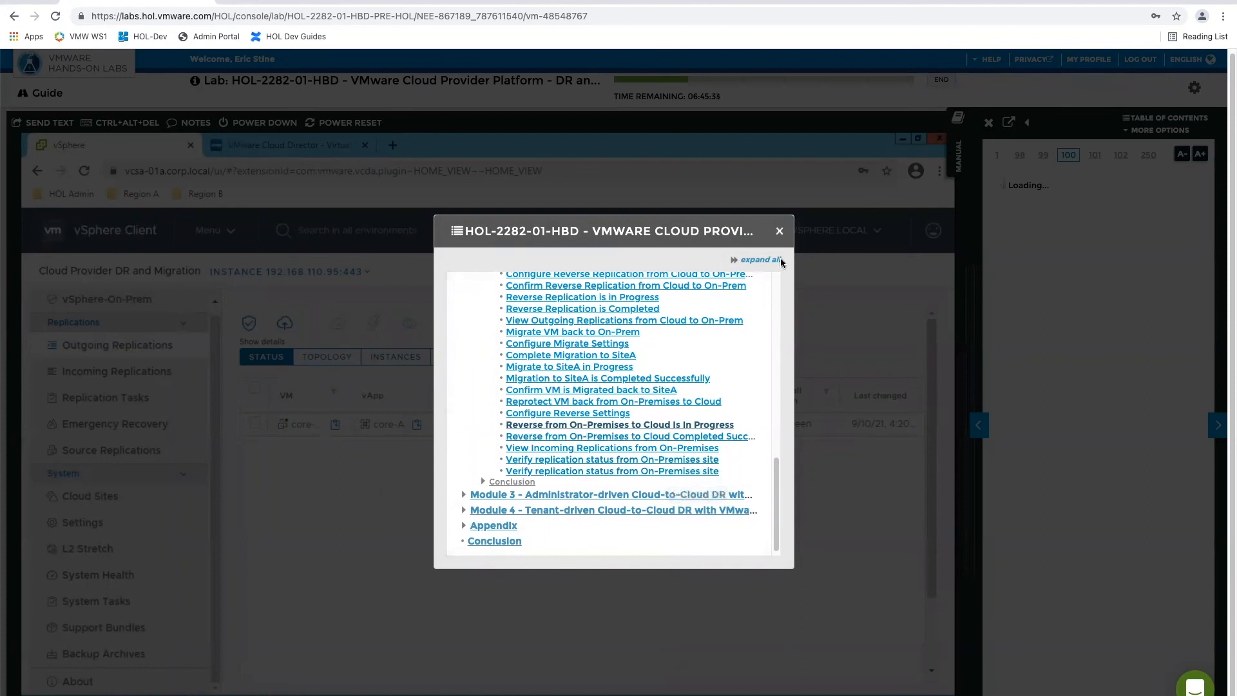
pyautogui.click(780, 232)
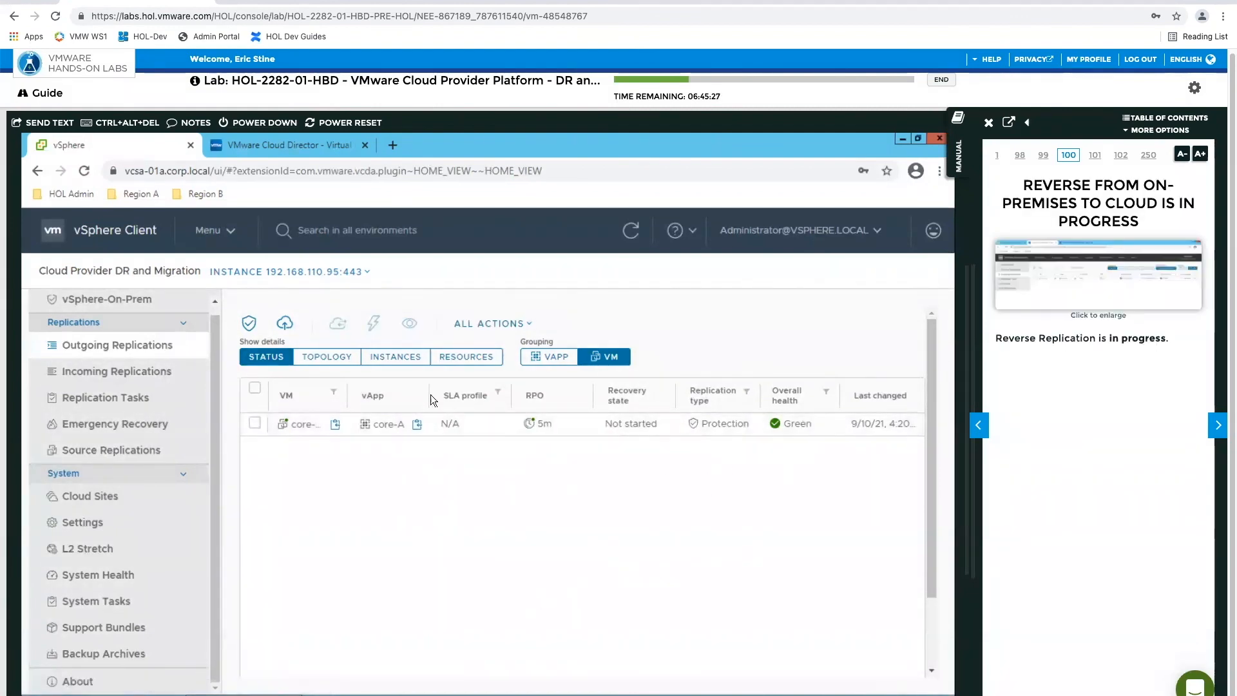
# Switch to VMware Cloud Director and open the incoming replications of tenant1@SiteB in its replication portal
pyautogui.click(282, 147)
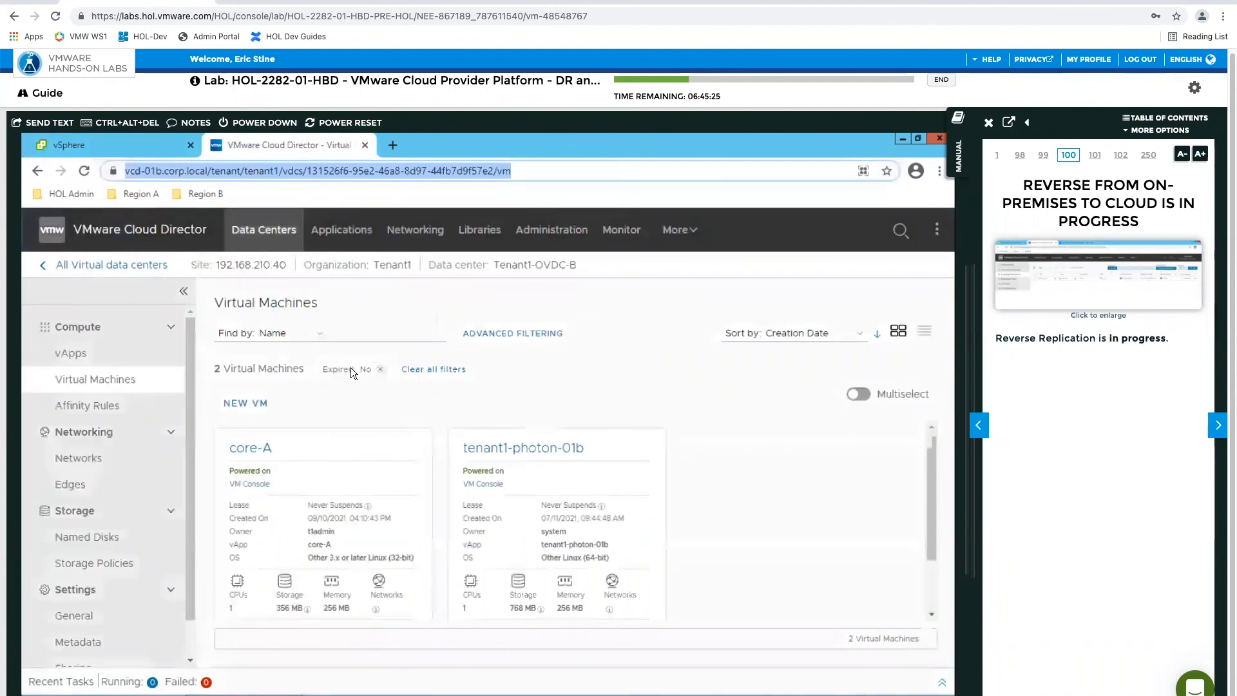
pyautogui.click(678, 230)
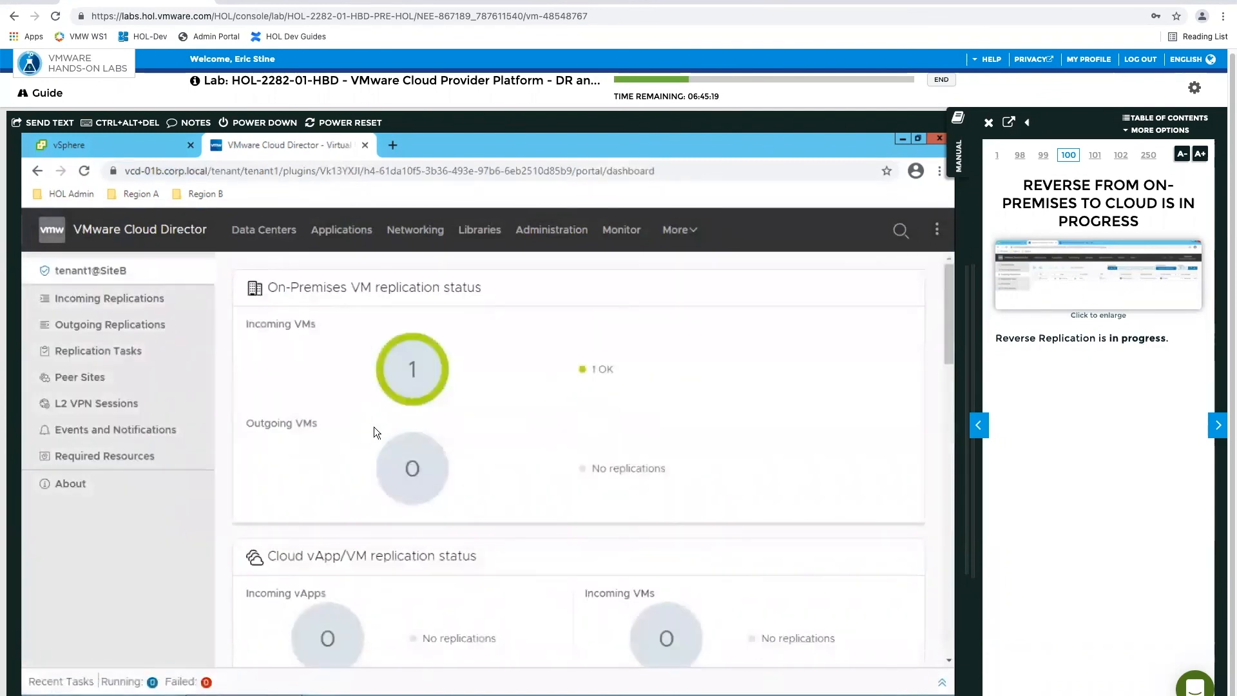
pyautogui.click(89, 306)
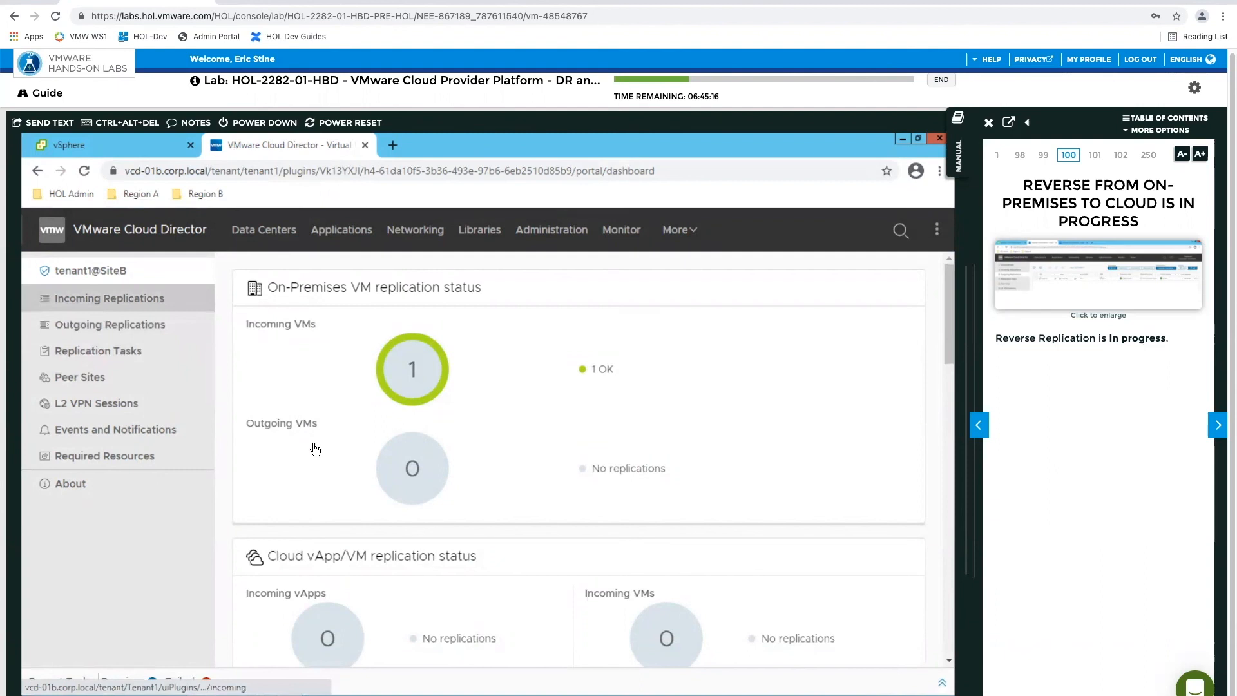